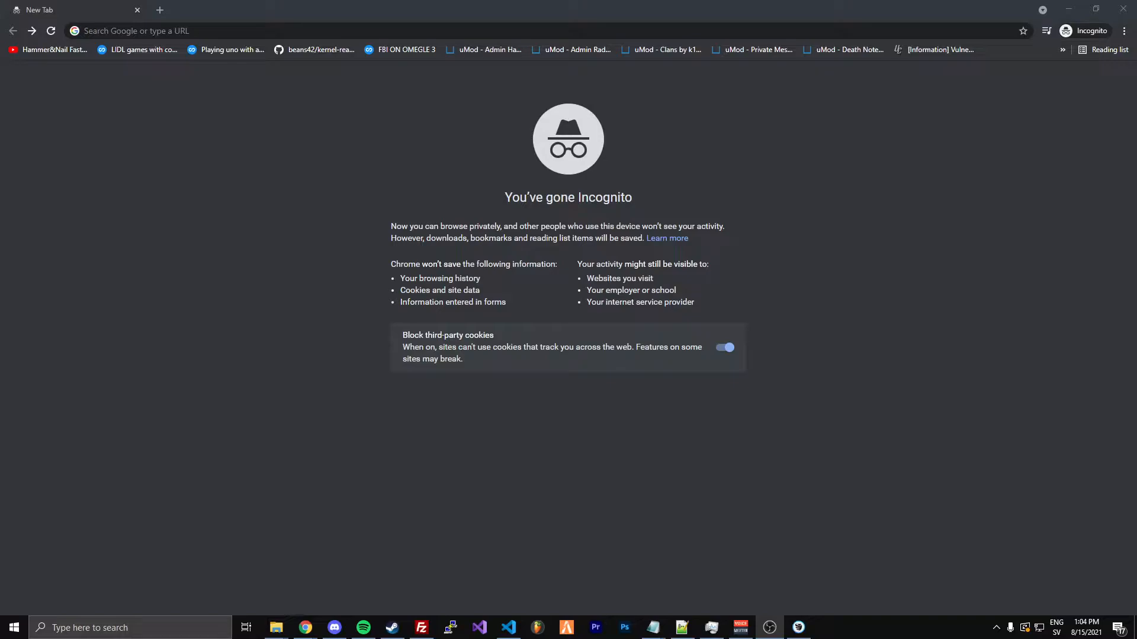
Open the PuTTY download page at chiark.greenend.org.uk/~sgtatham/putty/latest.html and review the 64-bit x86 Windows installer entry
key("alt+Tab")
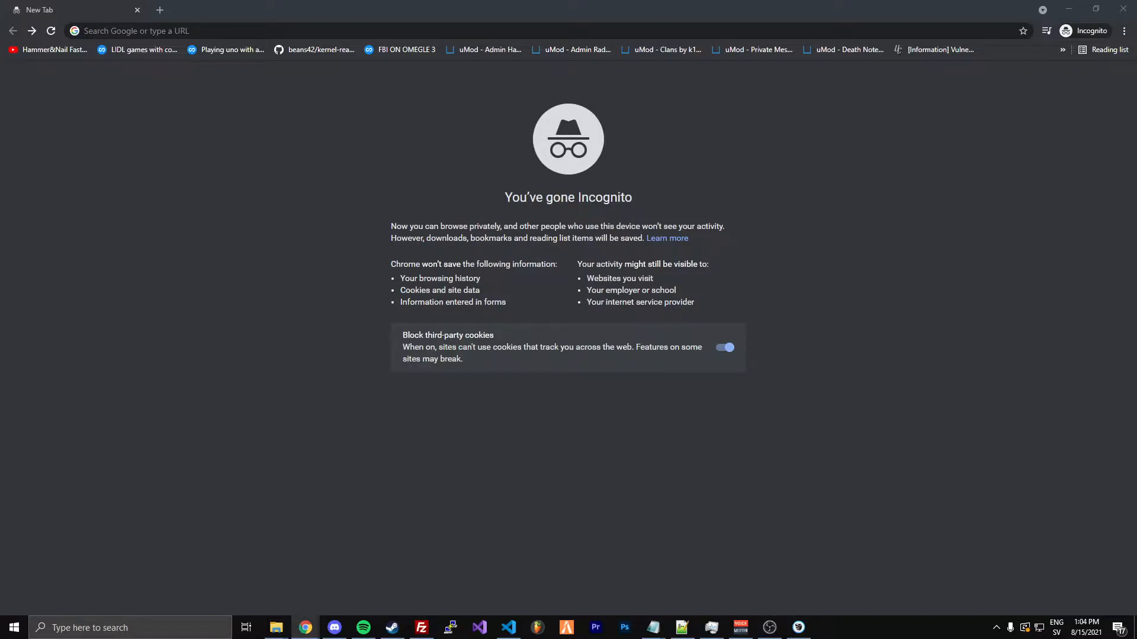
key("alt+Tab")
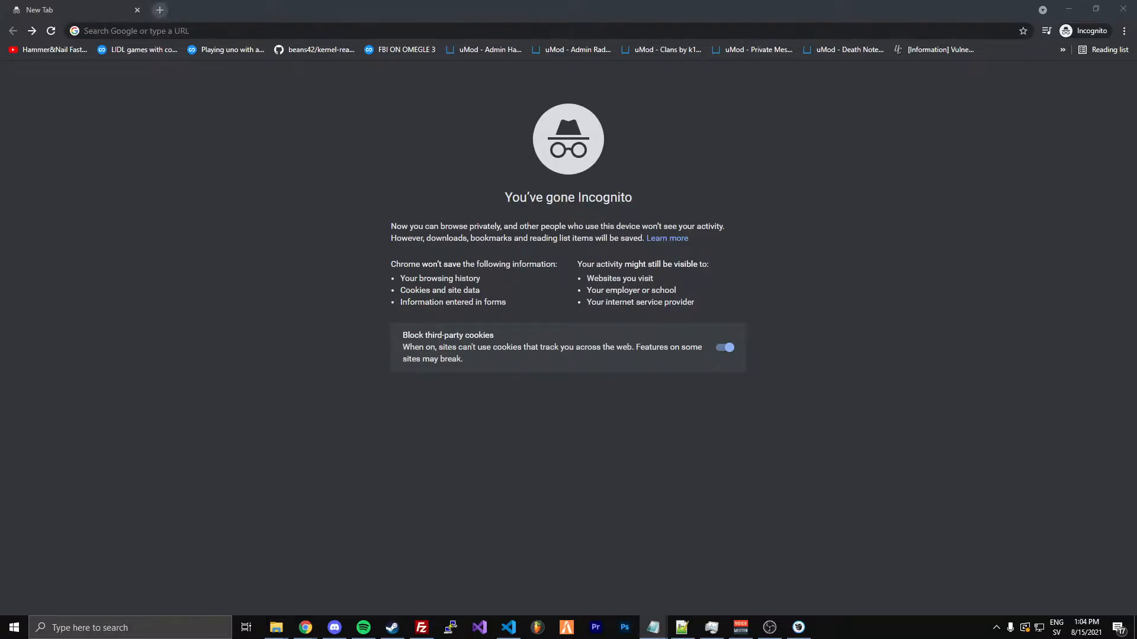
type("https://www.chiark.greenend.org.uk/~sgtatham/putty/latest.html")
key("Return")
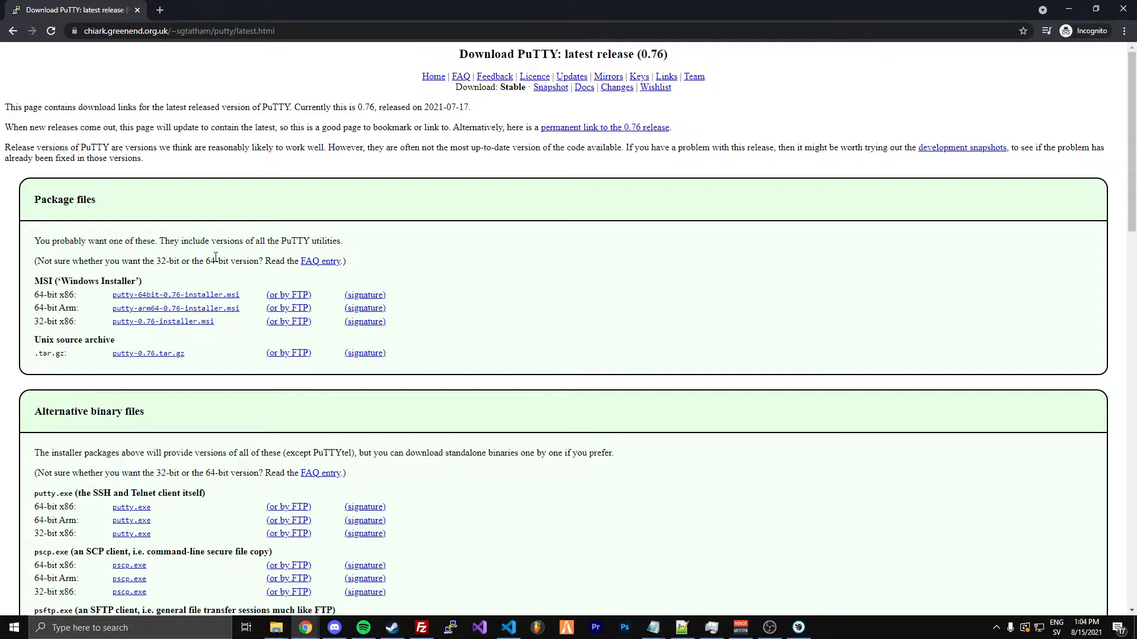
left_click_drag(308, 31, 198, 31)
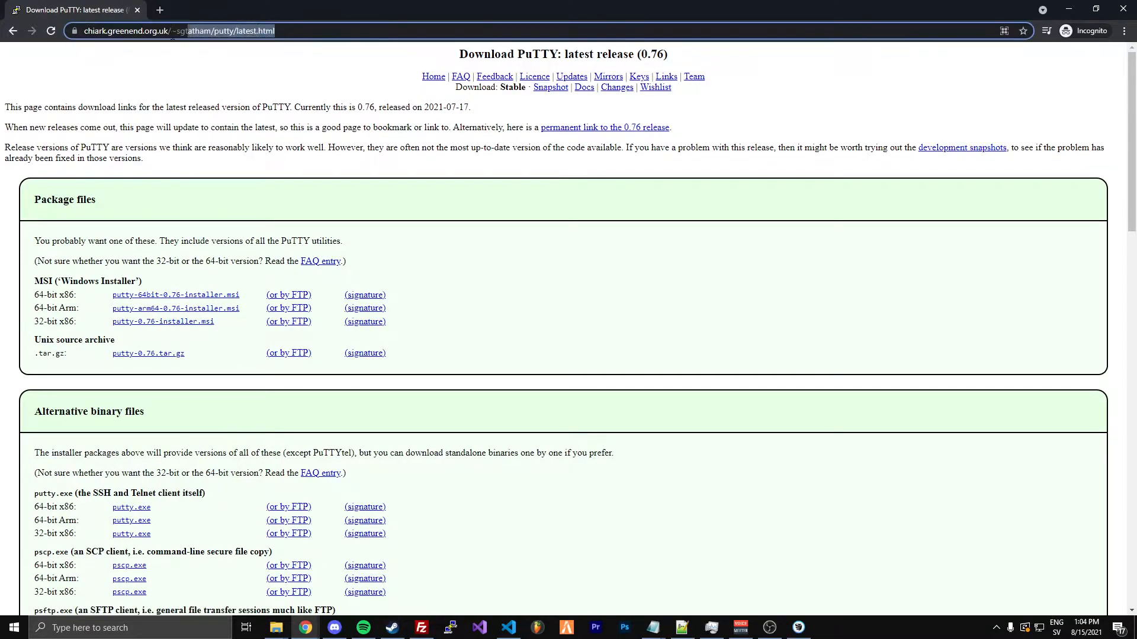
left_click(185, 161)
scroll(166, 182, "down", 2)
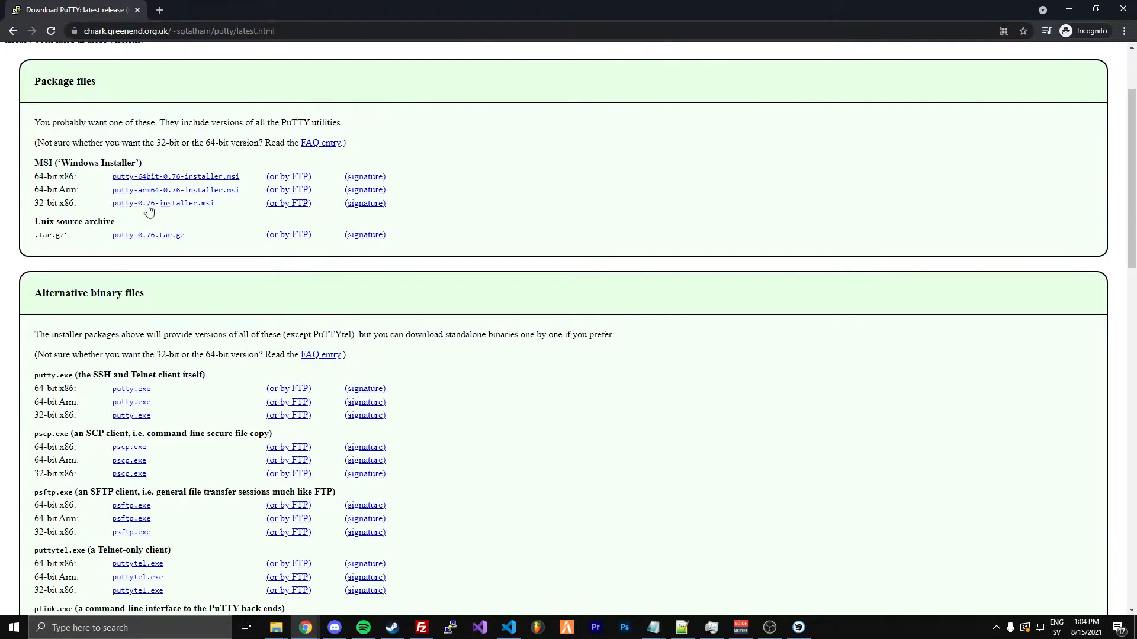
scroll(148, 210, "up", 2)
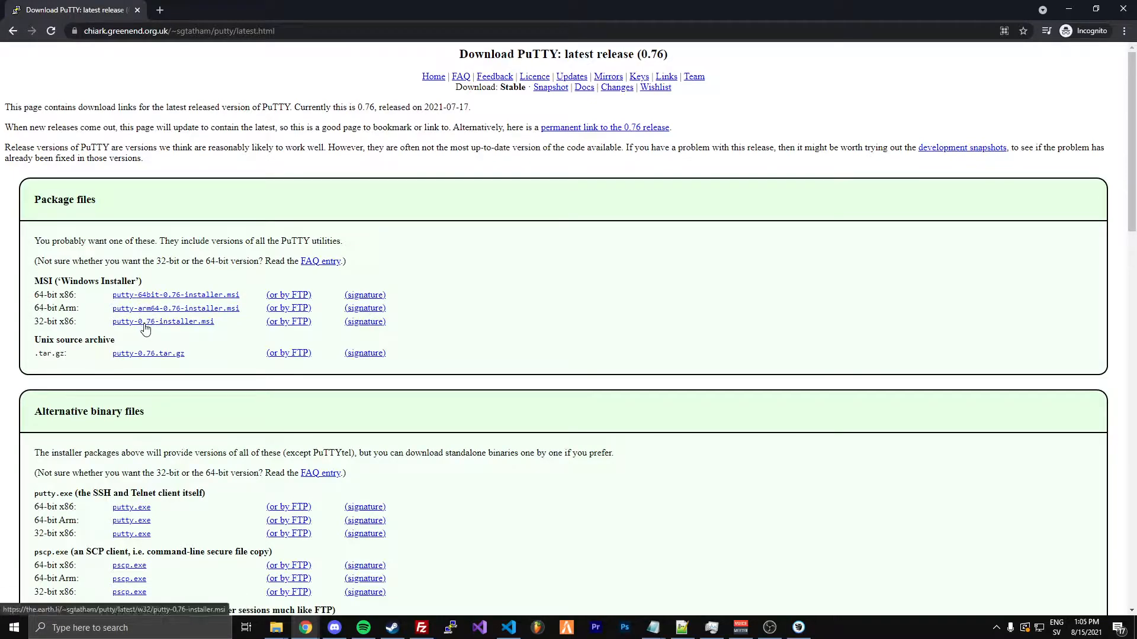
left_click_drag(37, 295, 251, 302)
left_click(174, 238)
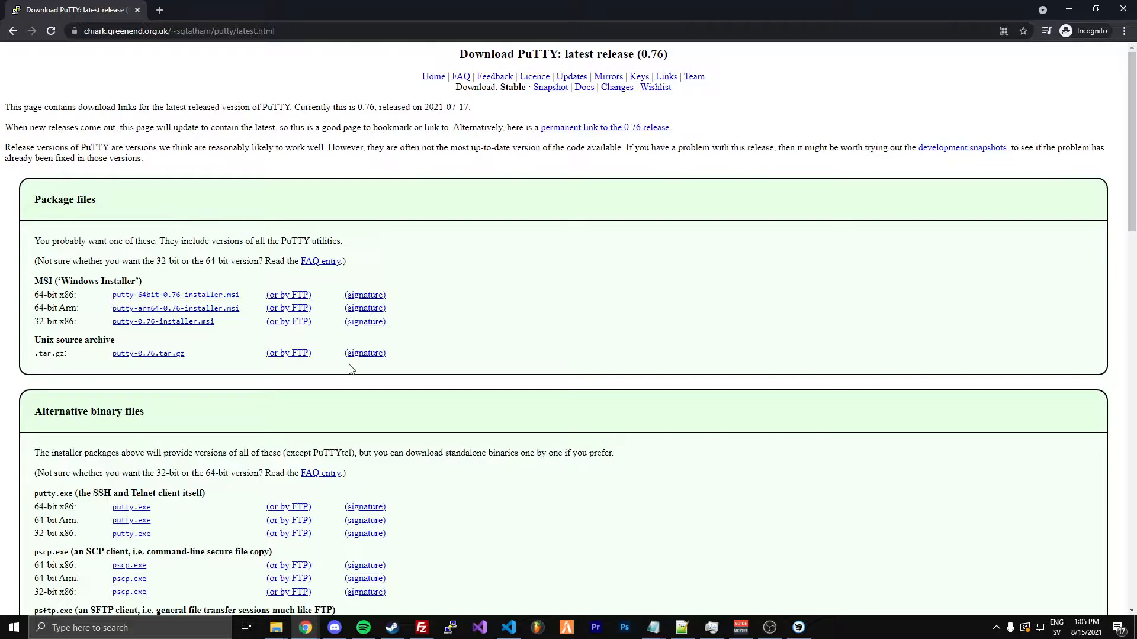
Launch PuTTY, open an SSH connection to host 64.227.116.16 on port 22, and accept the server's host key
left_click(160, 10)
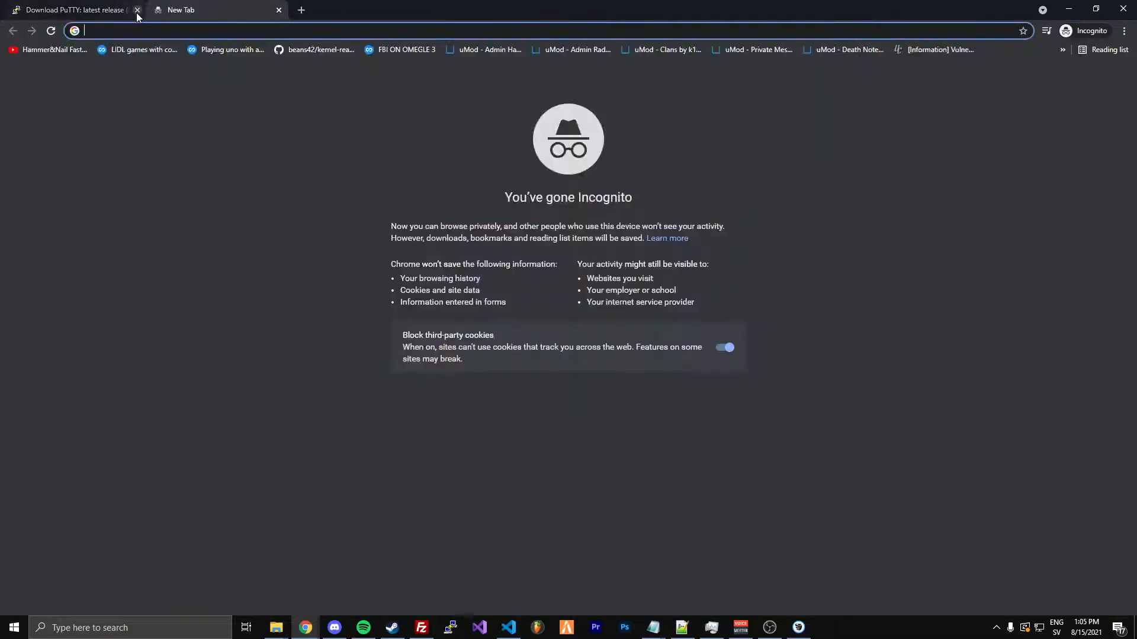
left_click(451, 626)
left_click_drag(536, 204, 509, 213)
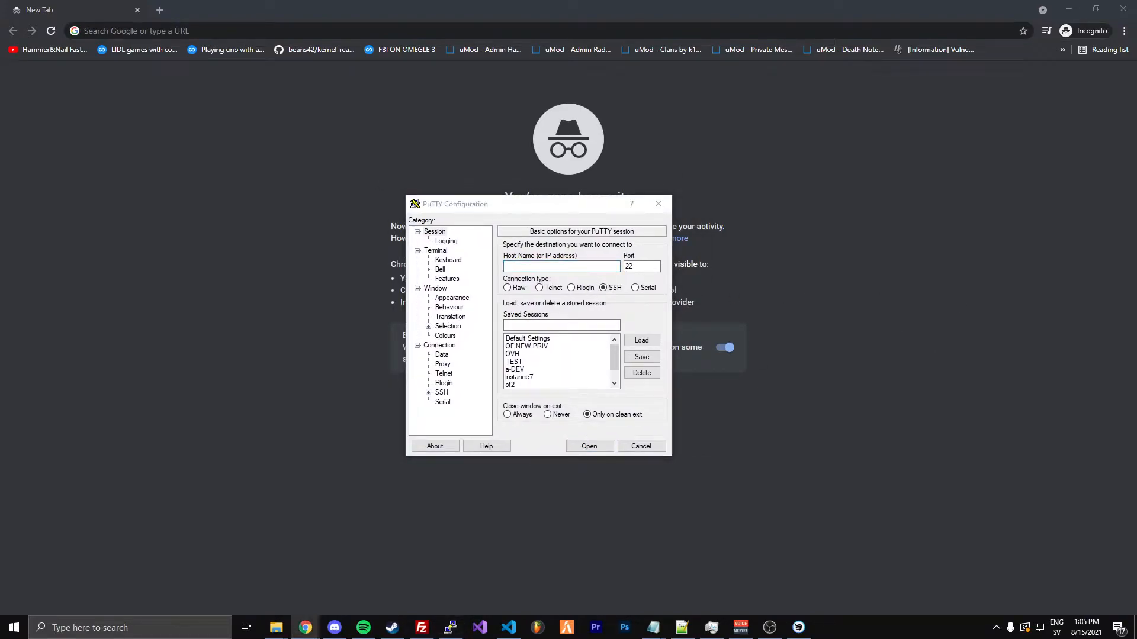
left_click(520, 266)
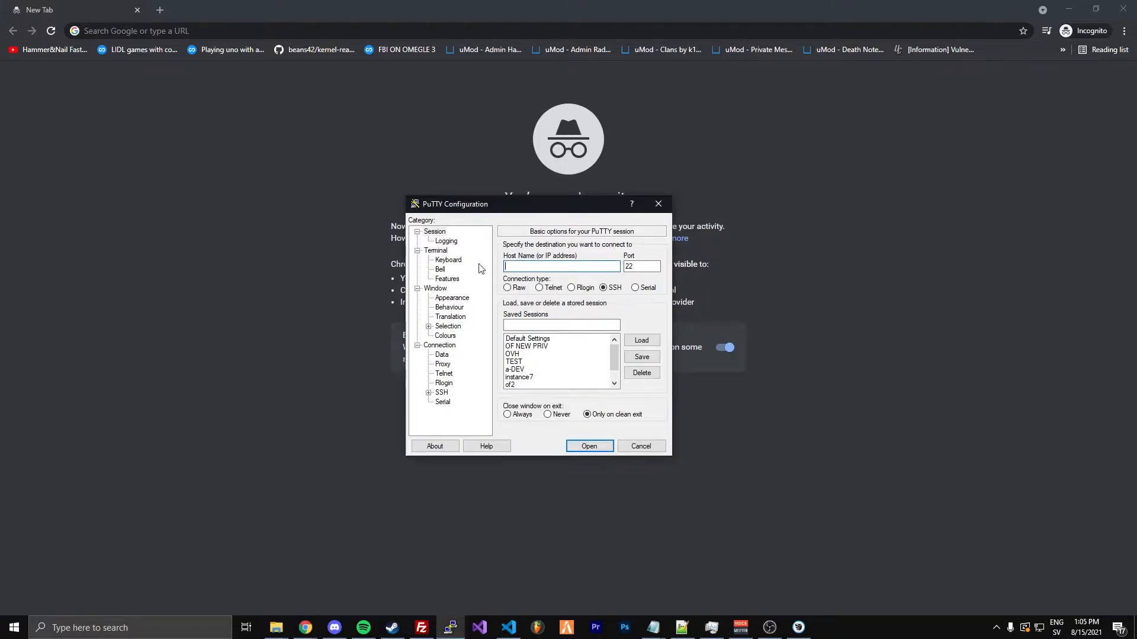
type("64.227.116.16")
left_click_drag(554, 266, 505, 267)
left_click(562, 266)
double_click(562, 266)
left_click(558, 267)
left_click(589, 447)
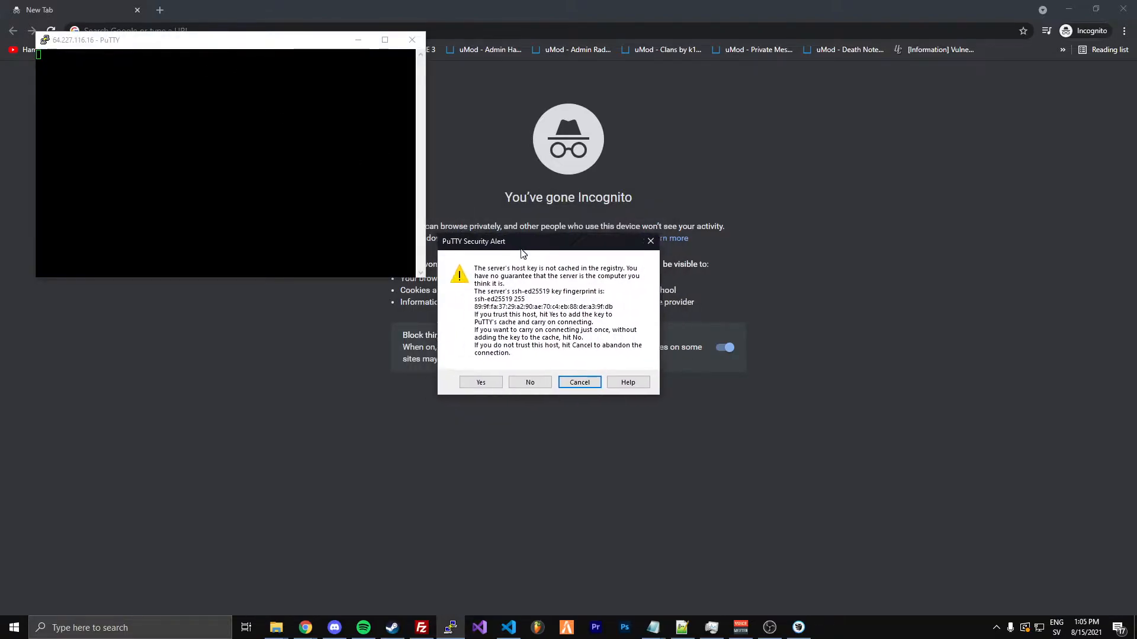
left_click(484, 383)
left_click_drag(270, 39, 532, 206)
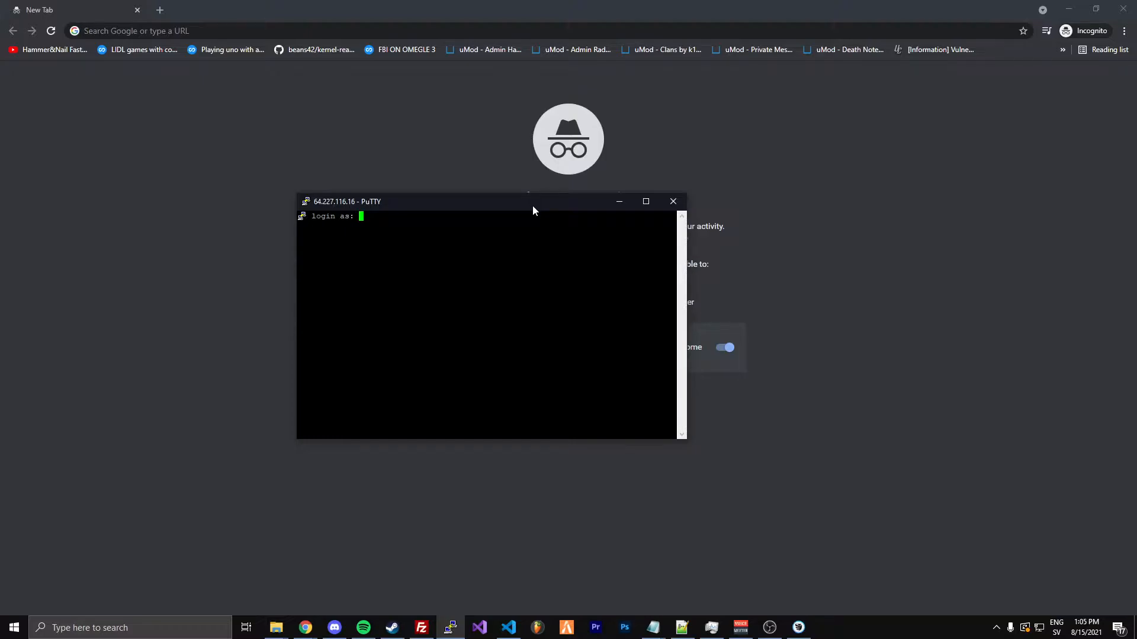
Log in to the server as root with the account password
type("root")
key("Return")
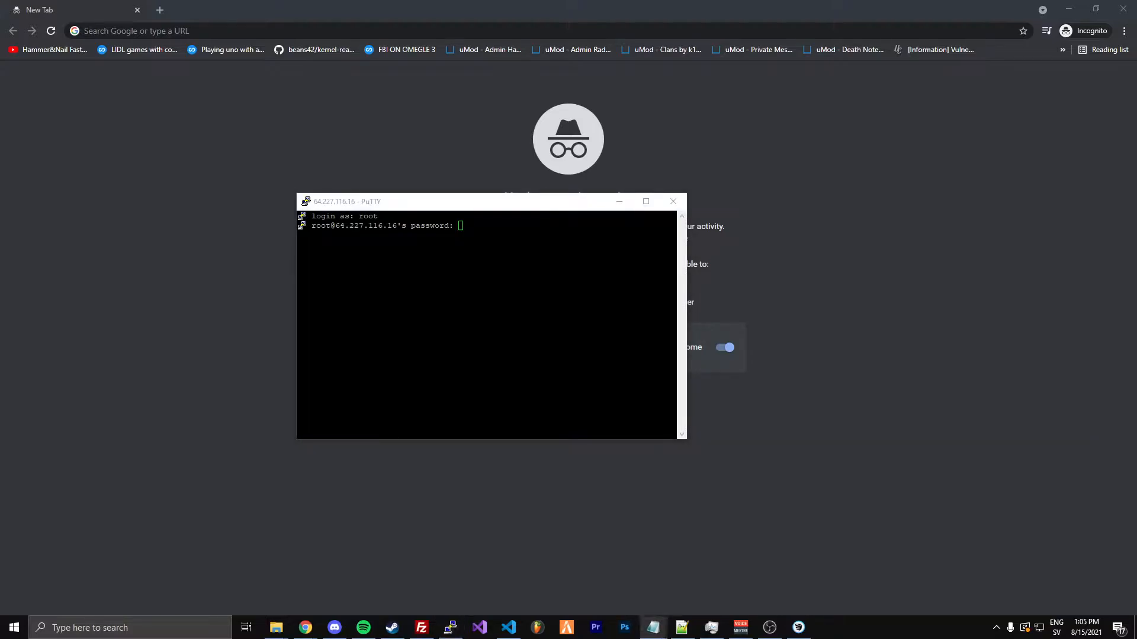
left_click(568, 254)
key("Return")
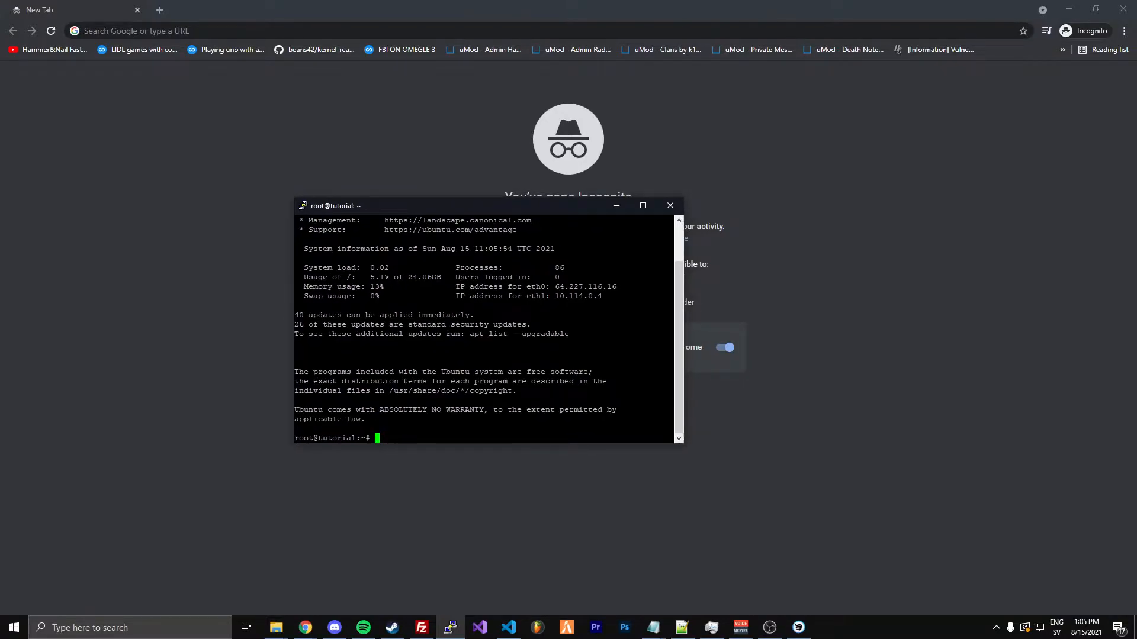
Change the root account's password with passwd, entering and retyping the new password, and clear the terminal
type("clear")
key("Return")
type("passwd")
key("Return")
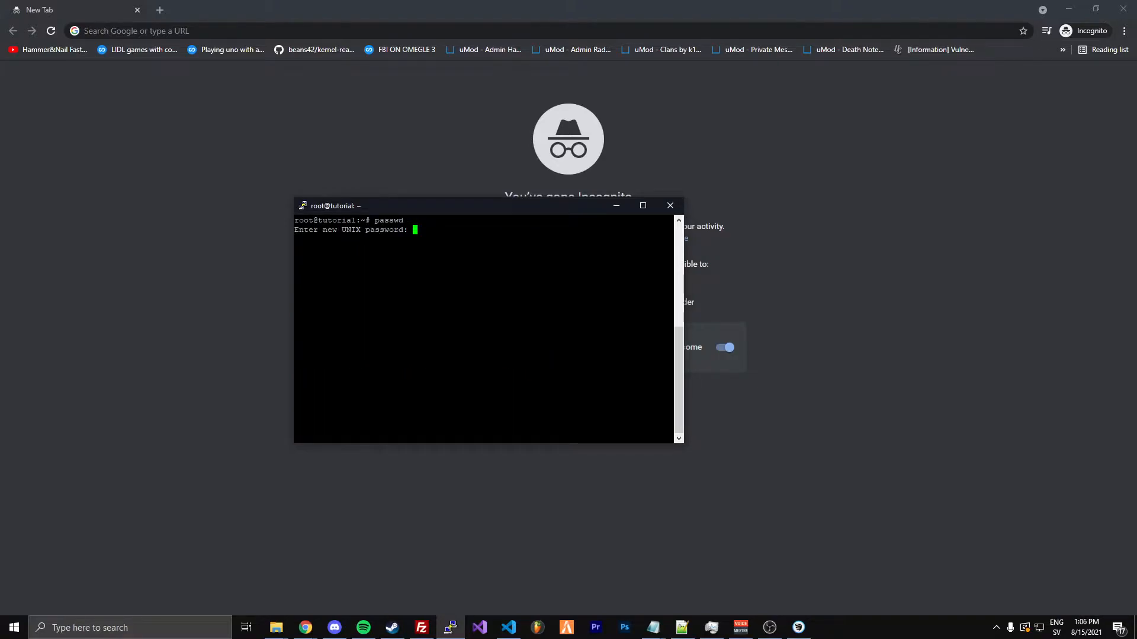
key("Return")
key("Return")
type("clear")
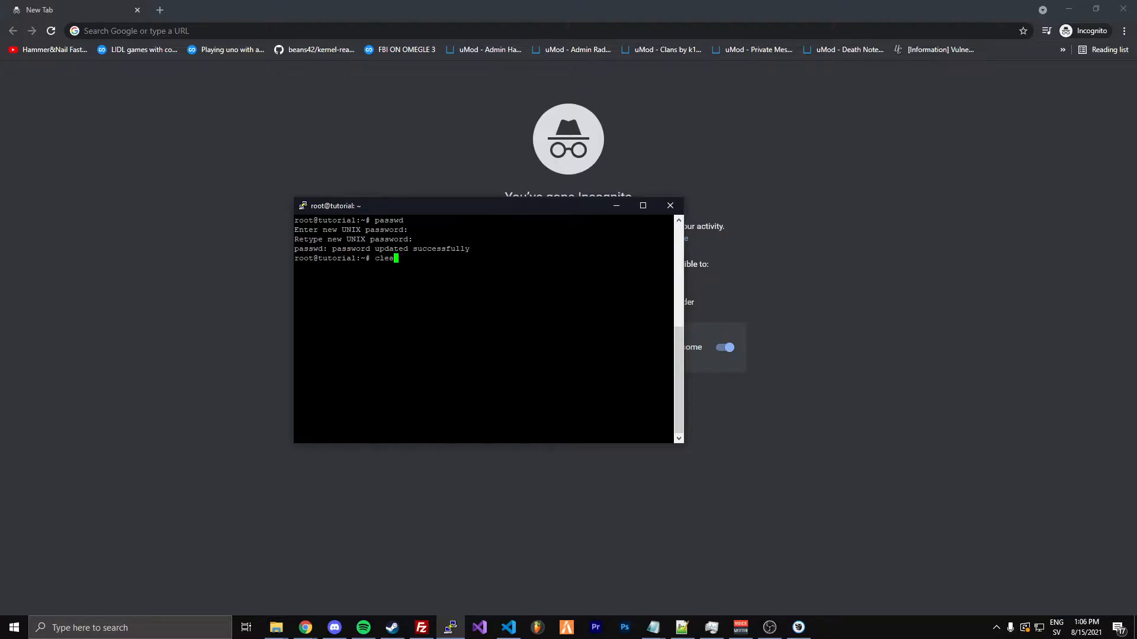
key("Return")
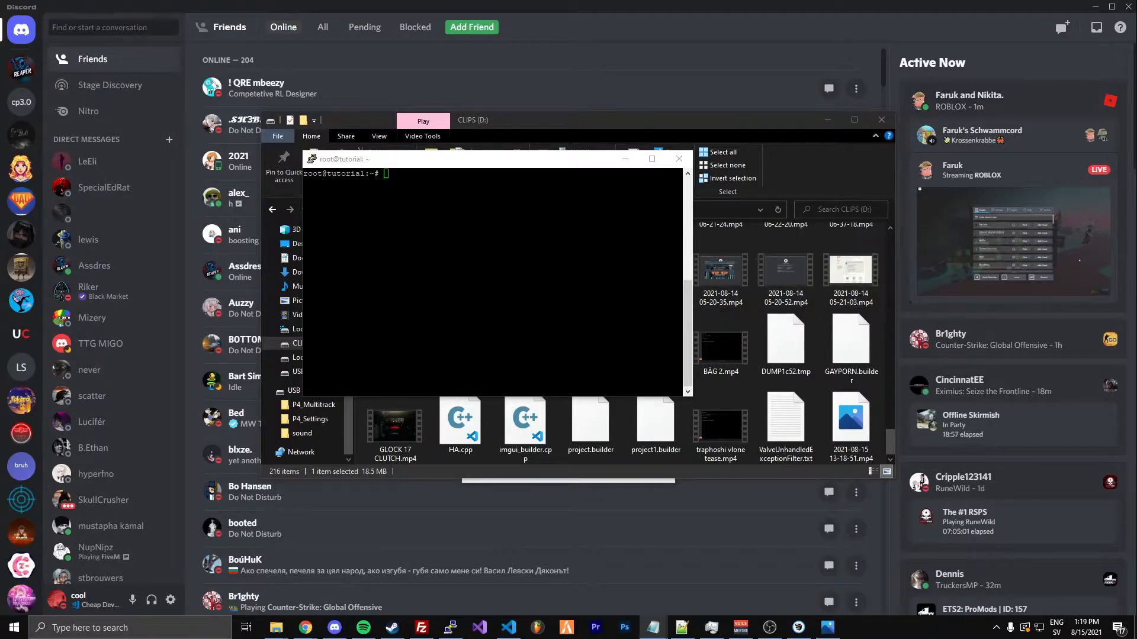
Install the unzip, zip and git packages with sudo apt-get, agreeing to continue, and clear the terminal
key("alt+Tab")
type("sudo apt-get install unzip zip git")
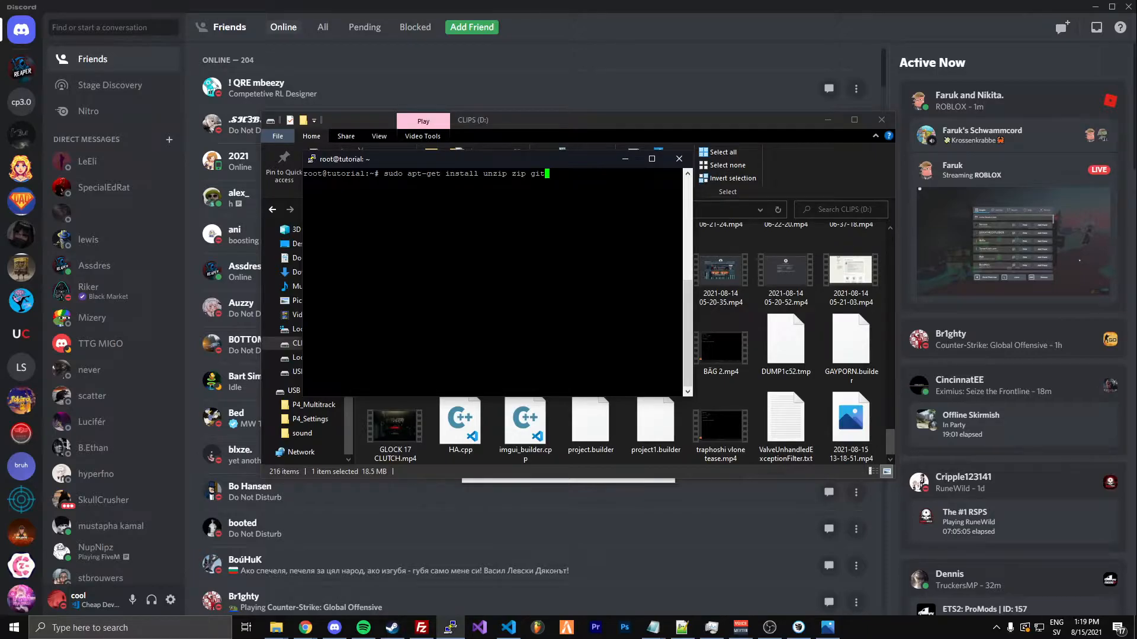
key("Return")
type("y")
key("Return")
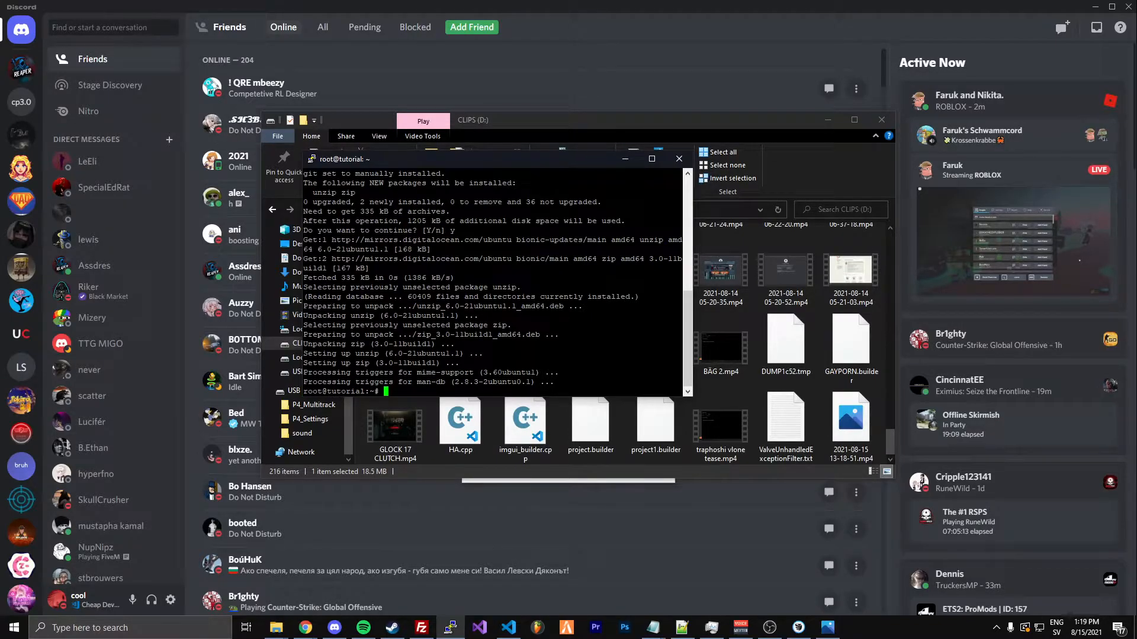
type("clear")
key("Return")
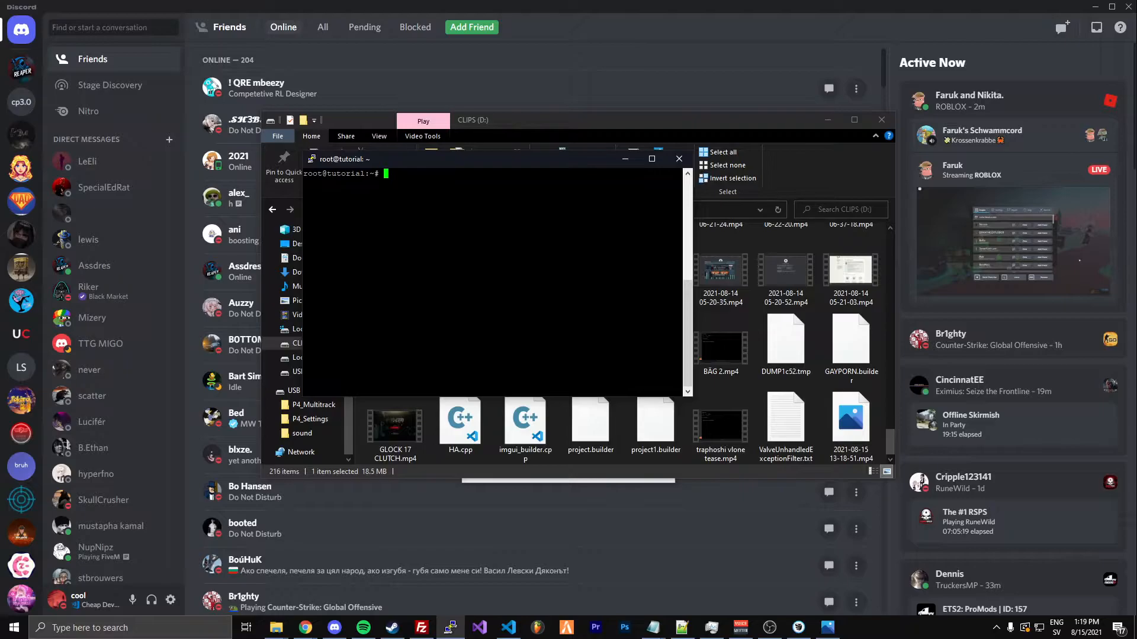
right_click(492, 278)
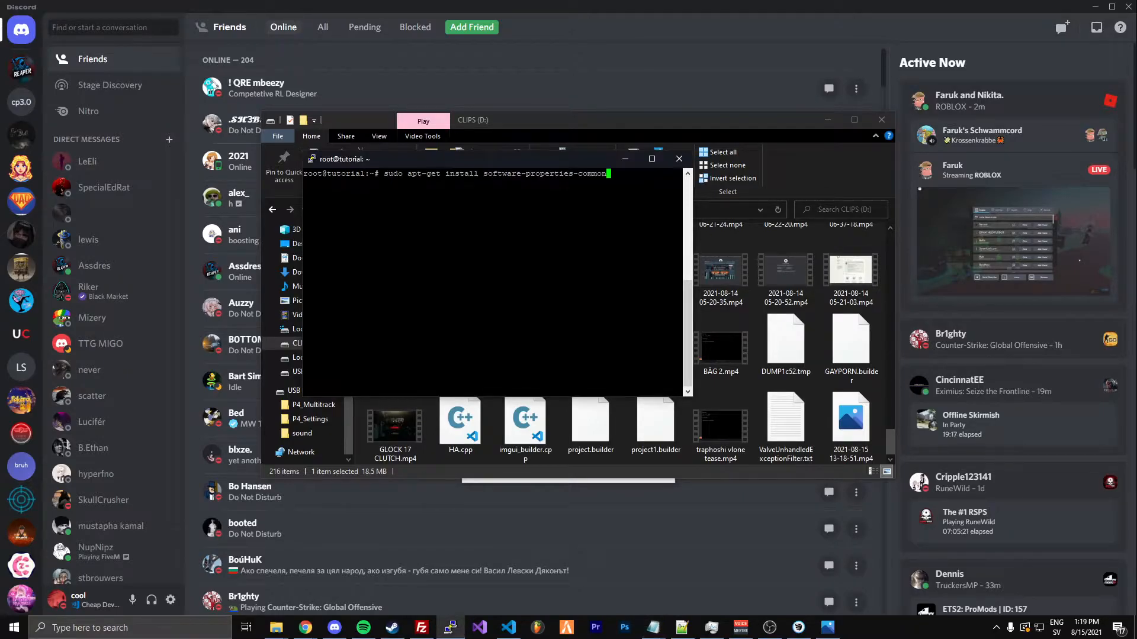
key("Return")
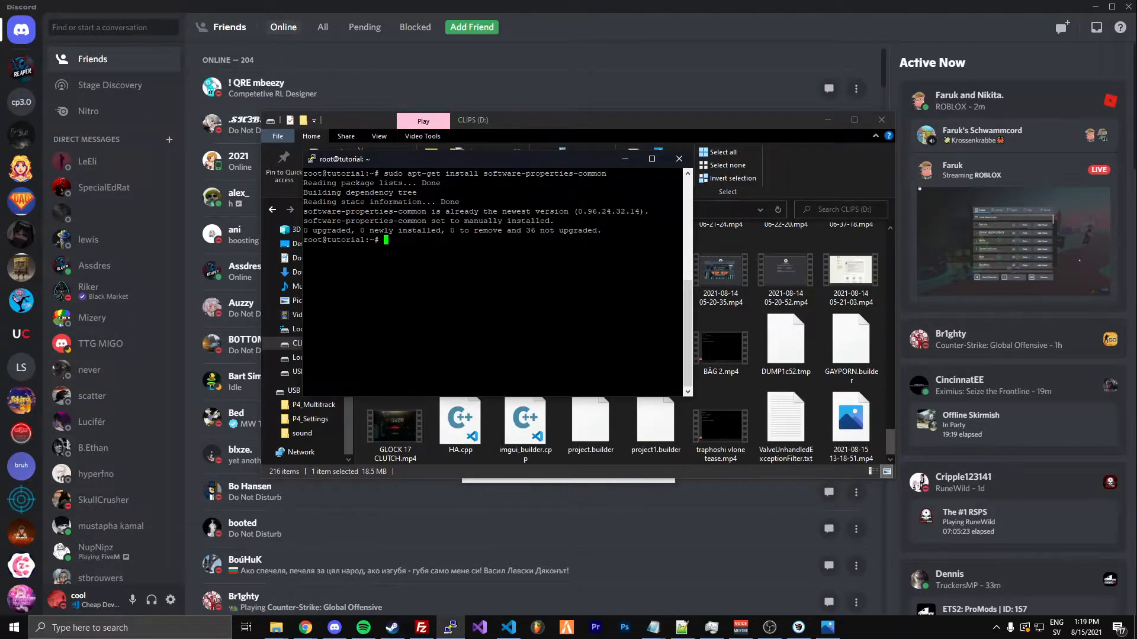
key("alt+Tab")
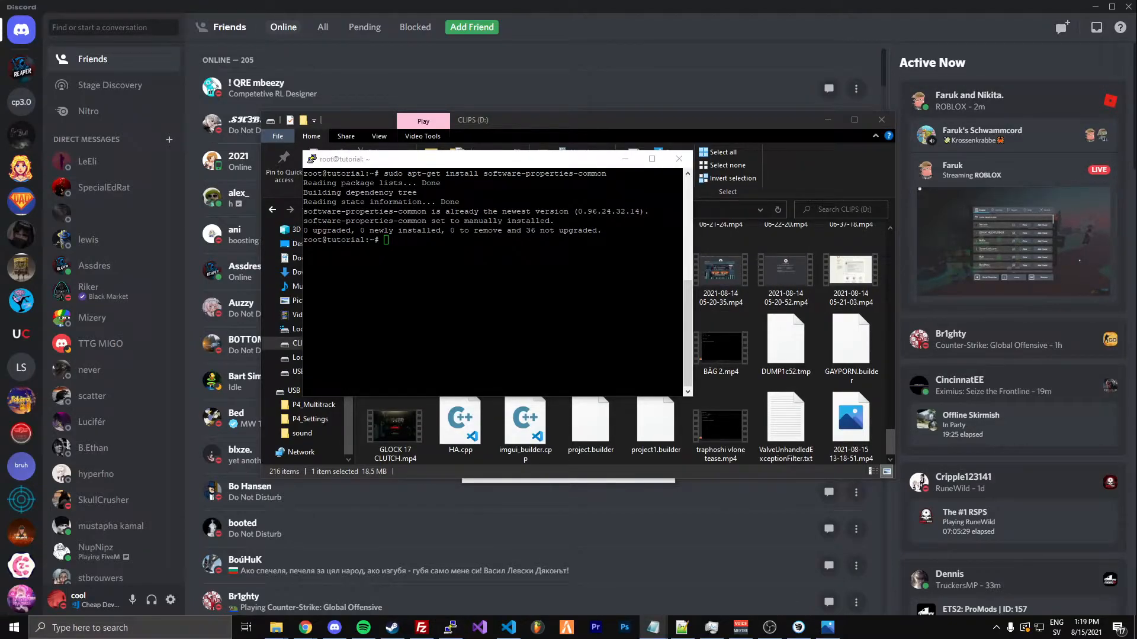
key("alt+Tab")
type("sudo apt-key adv --fetch-keys 'https://mariadb.org/mariadb_release_signing_key.asc'")
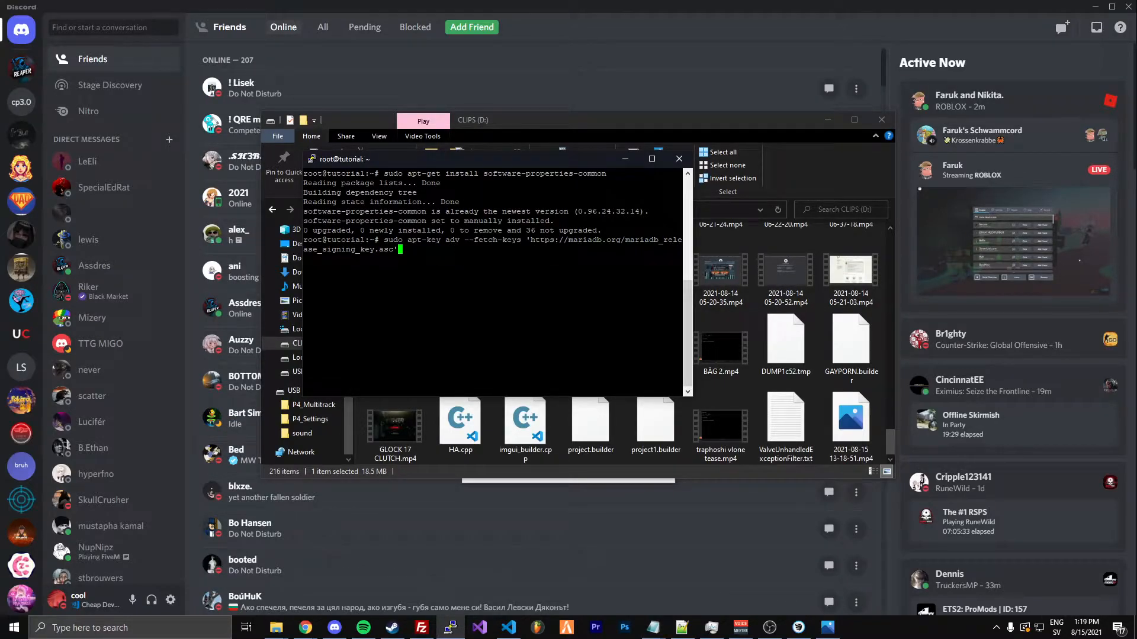
key("Return")
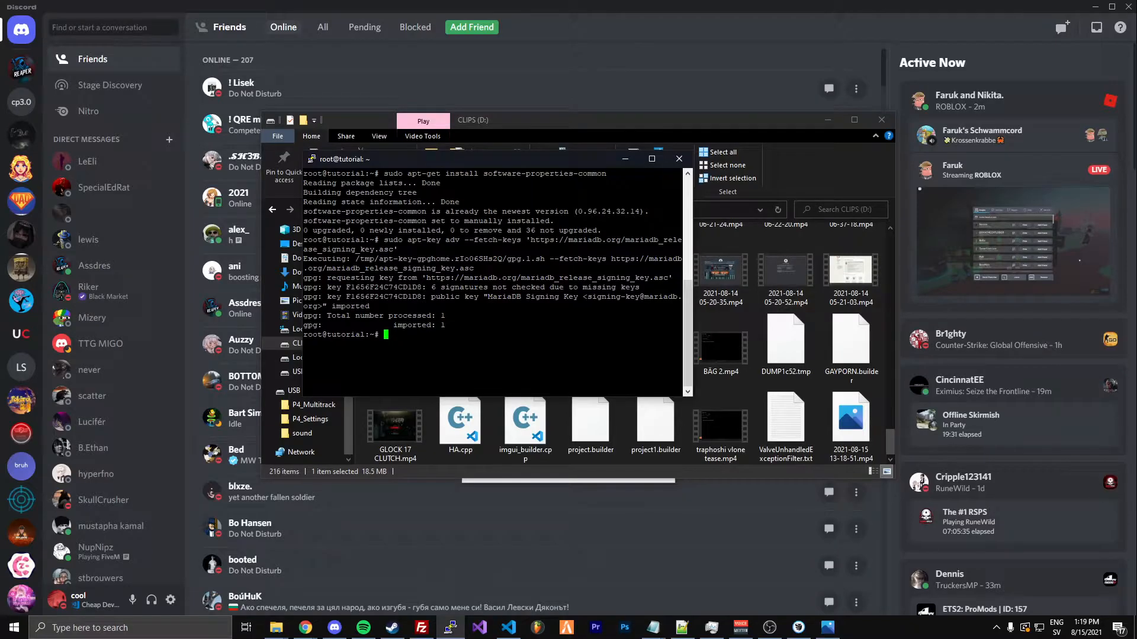
key("alt+Tab")
left_click(458, 287)
type("sudo add-apt-repository 'deb [arch=amd64,arm64,ppc64el] http://ams2.mirrors.digitalocean.com/mariadb/repo/10.4/ubuntu bionic main'")
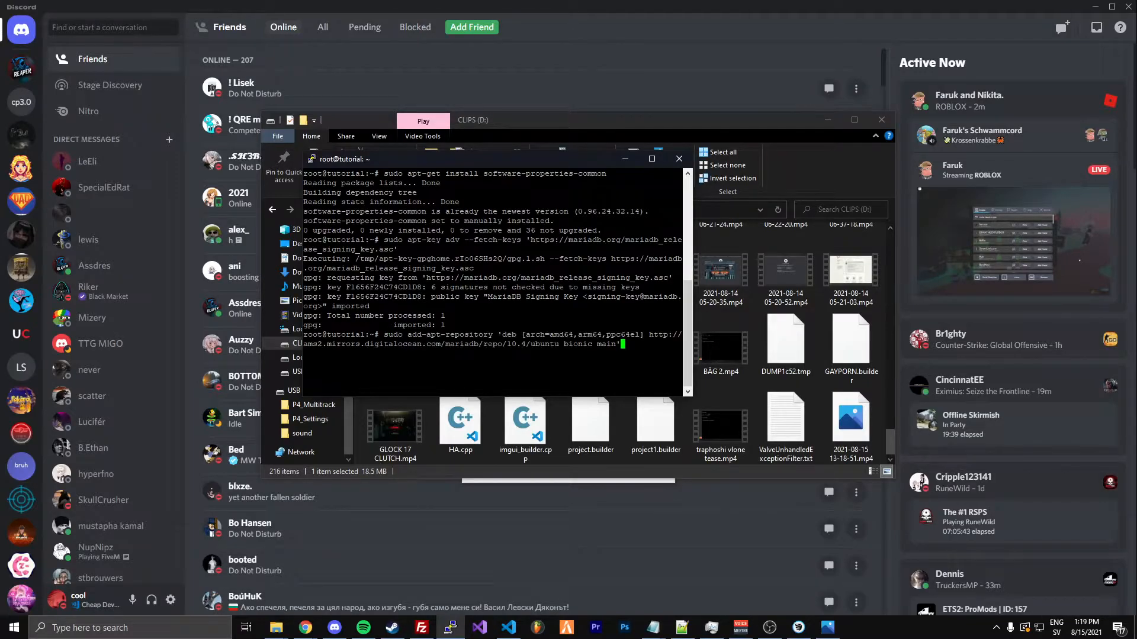
key("Return")
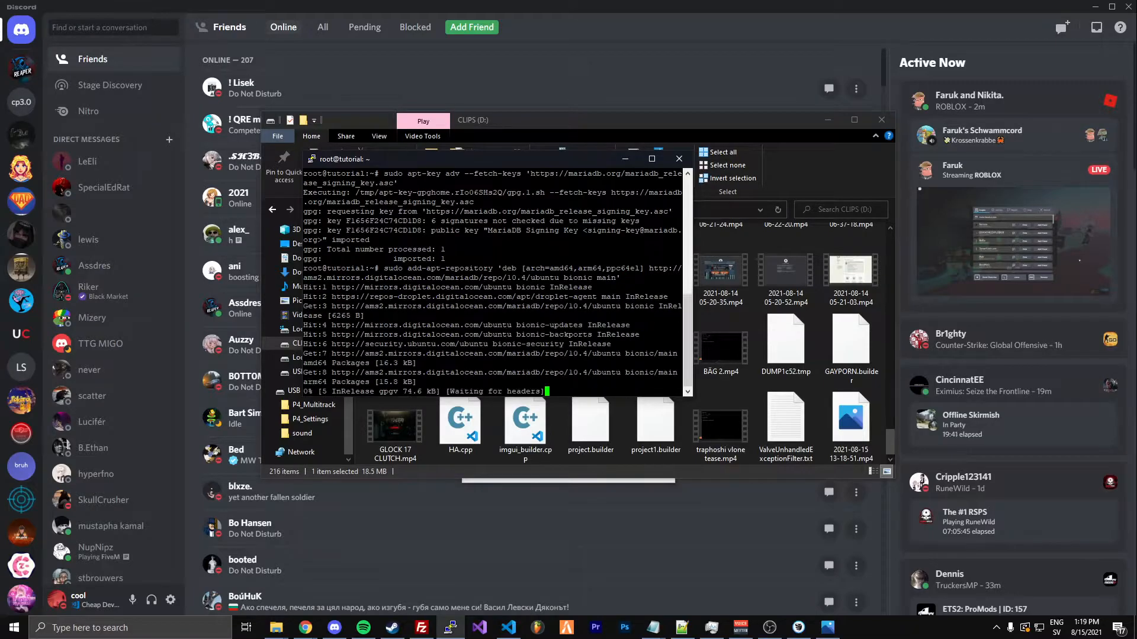
left_click_drag(414, 162, 455, 176)
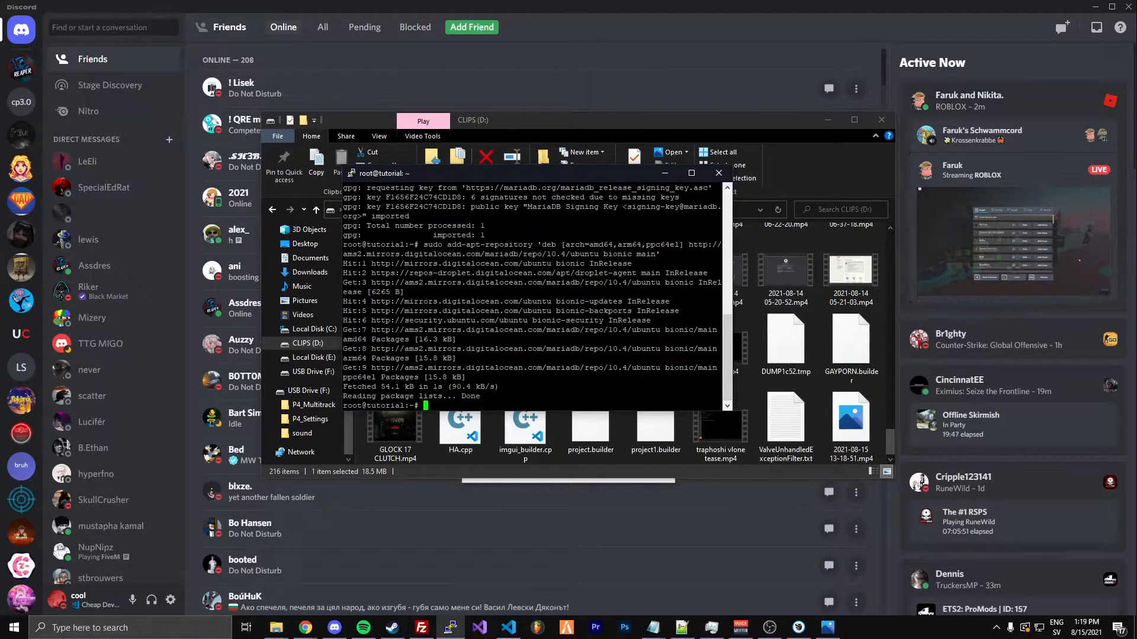
Refresh the server's package lists with sudo apt update
left_click(951, 303)
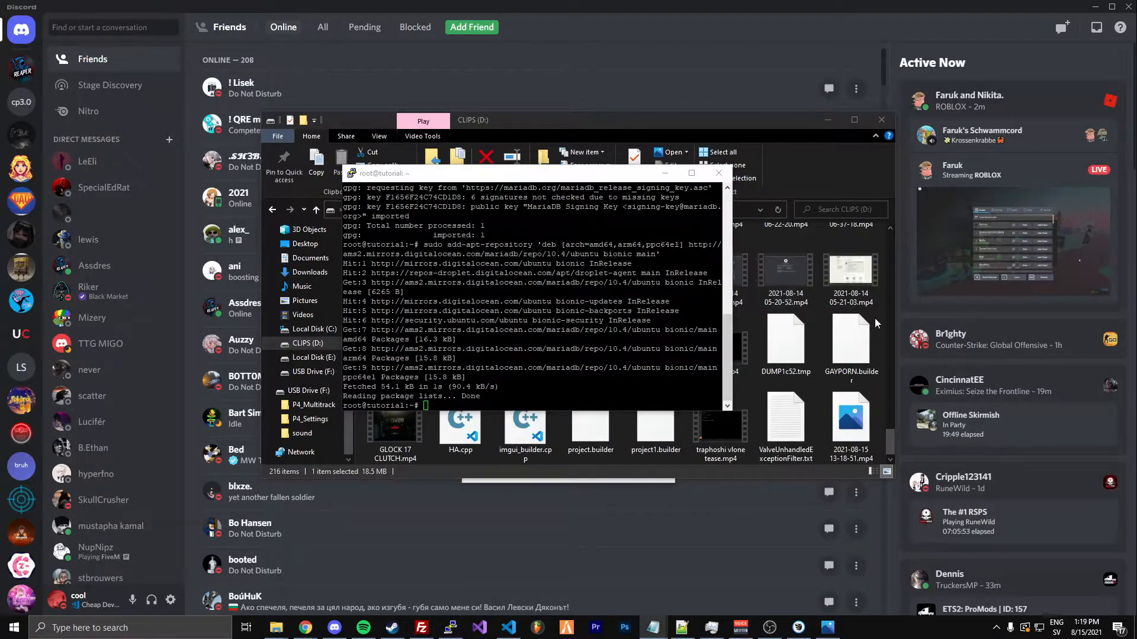
left_click(568, 296)
type("sudo apt update")
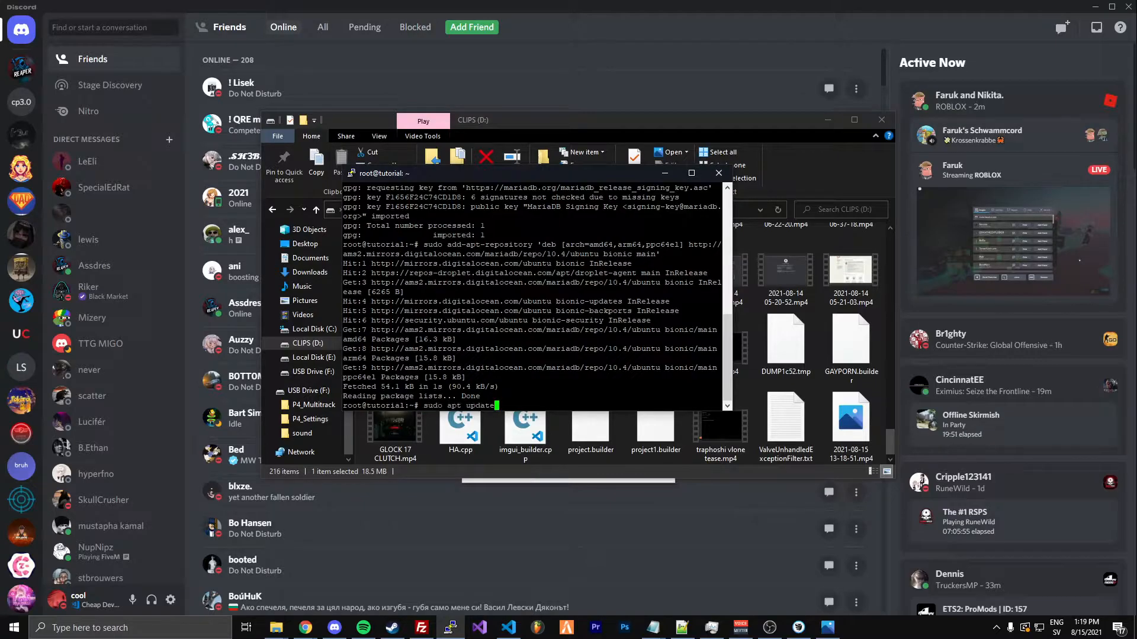
key("Return")
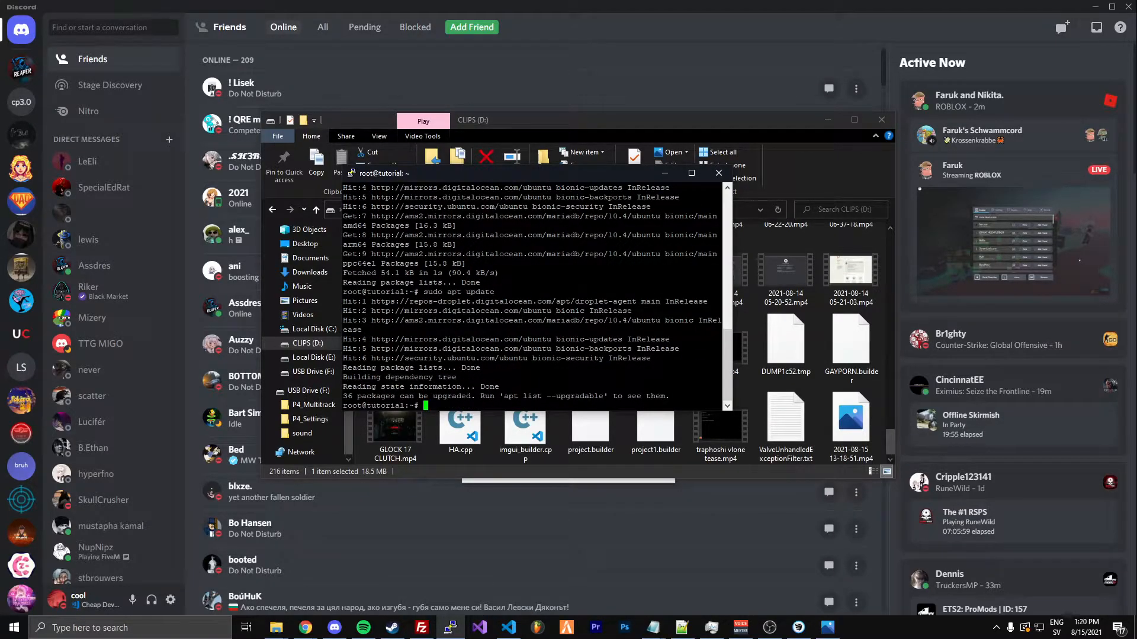
Install the MariaDB server with sudo apt install mariadb-server, agreeing to continue
key("alt+Tab")
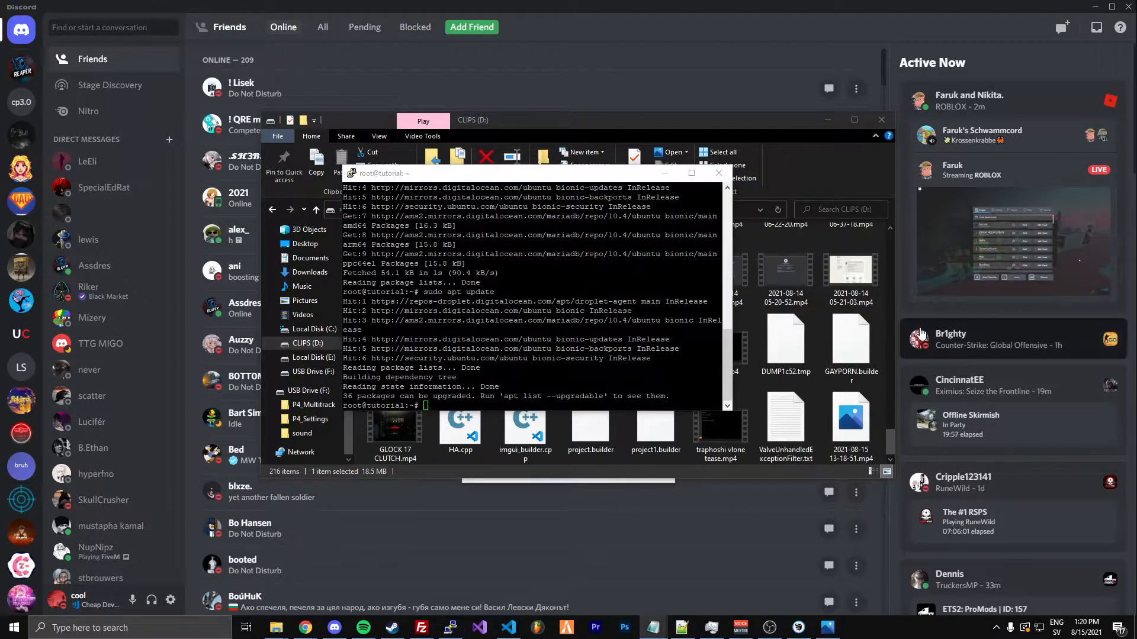
key("alt+Tab")
type("sudo apt install mariadb-server")
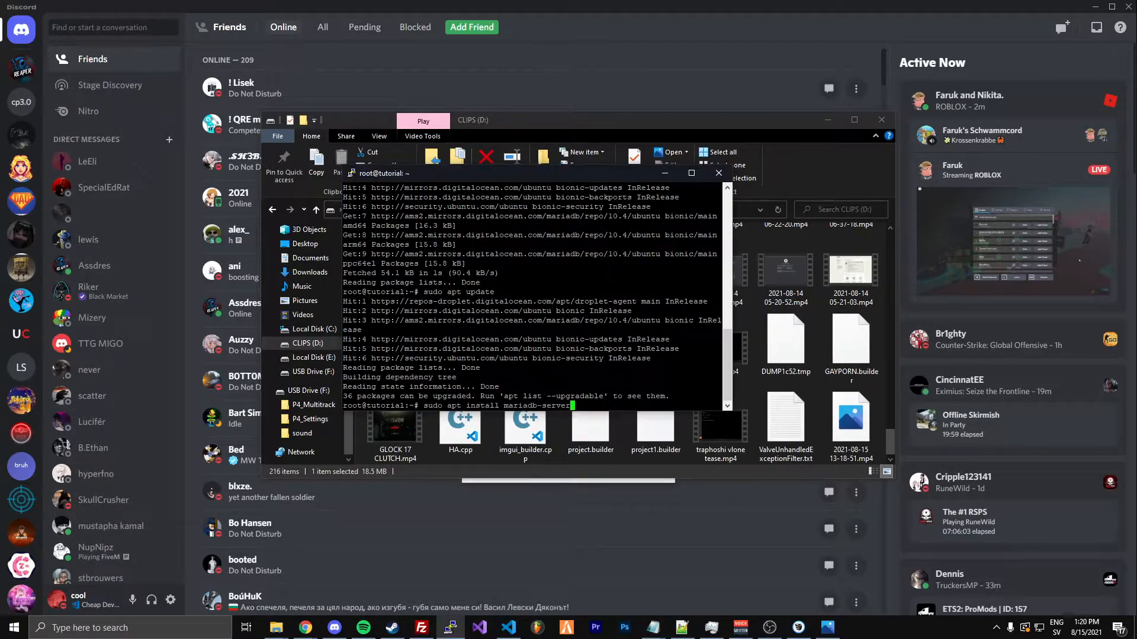
key("Return")
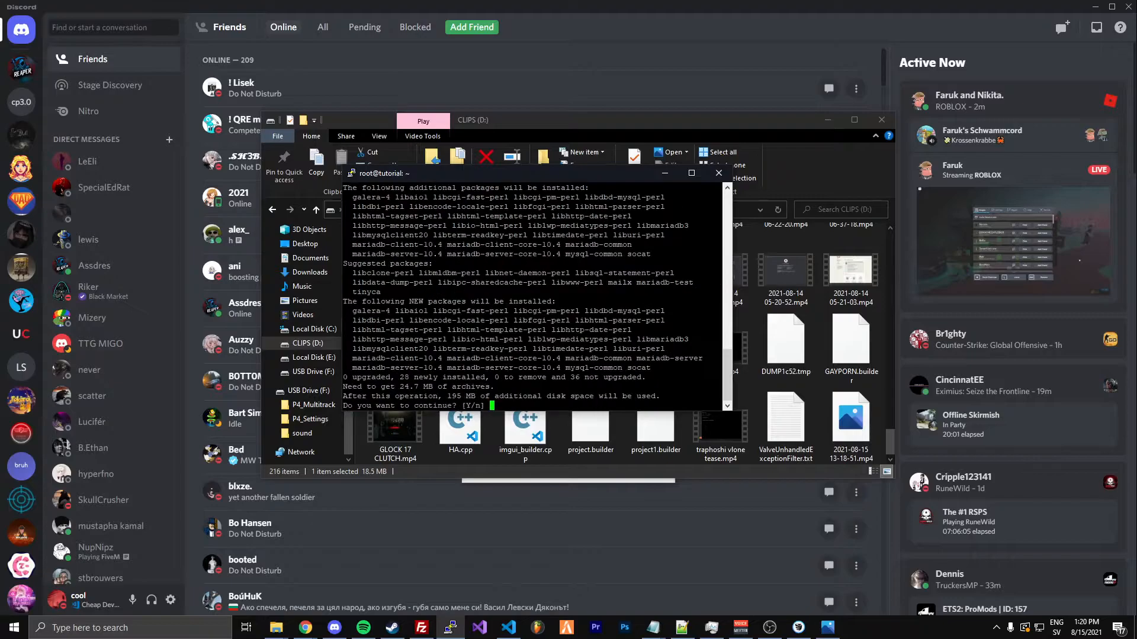
type("y")
key("Return")
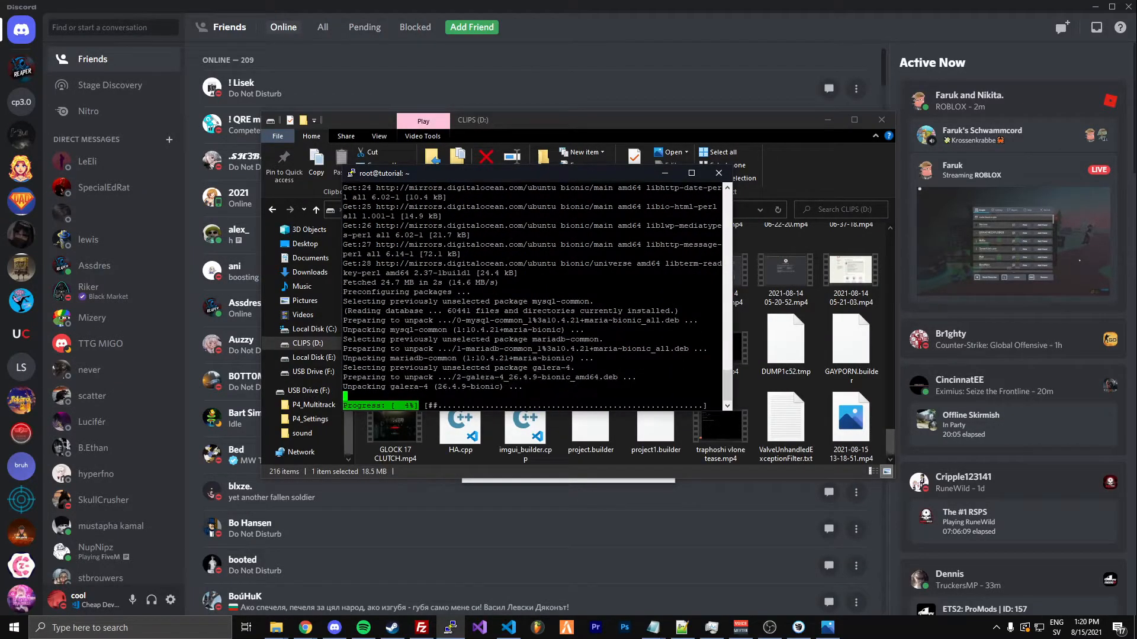
left_click_drag(439, 172, 423, 176)
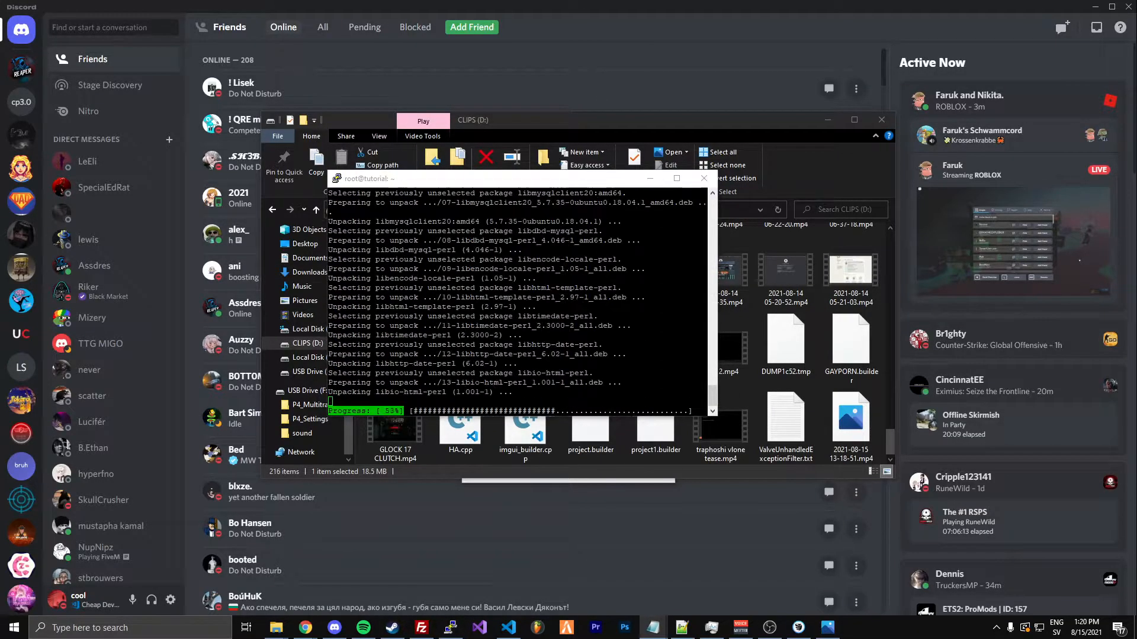
Install the Apache web server with sudo apt install apache2, agreeing to continue
left_click(572, 189)
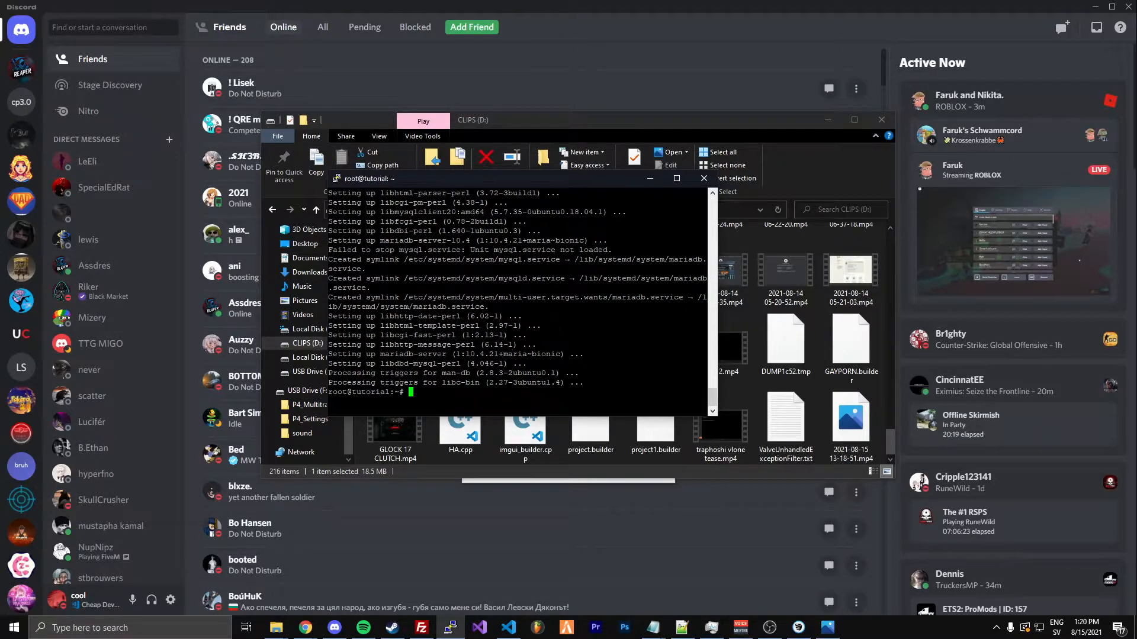
type("sudo apt install apache2")
key("Return")
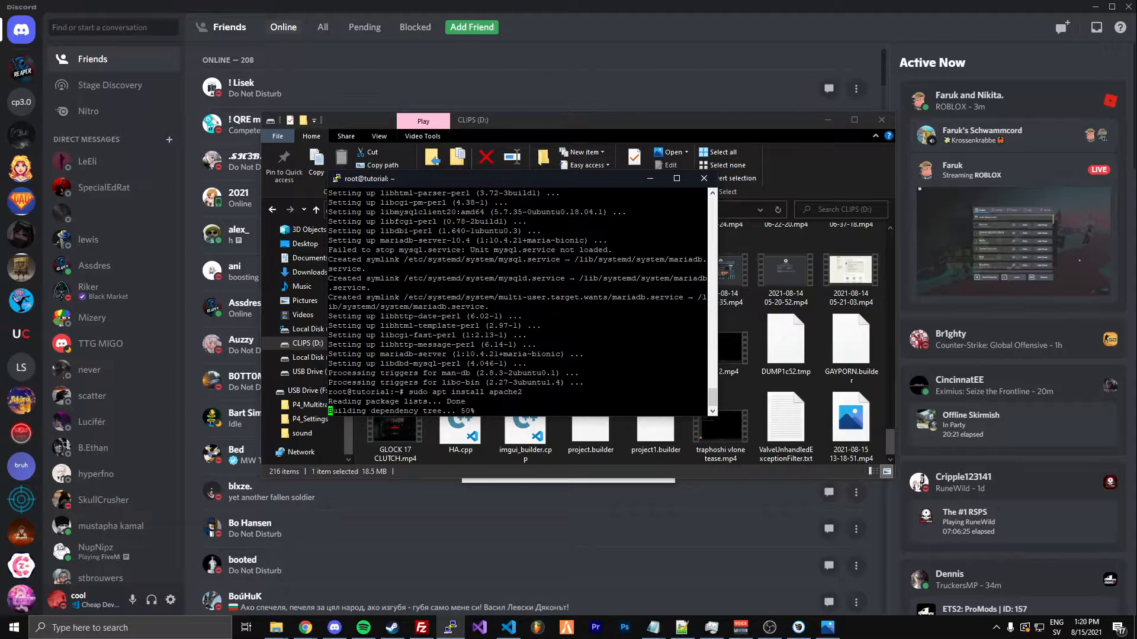
type("y")
key("Return")
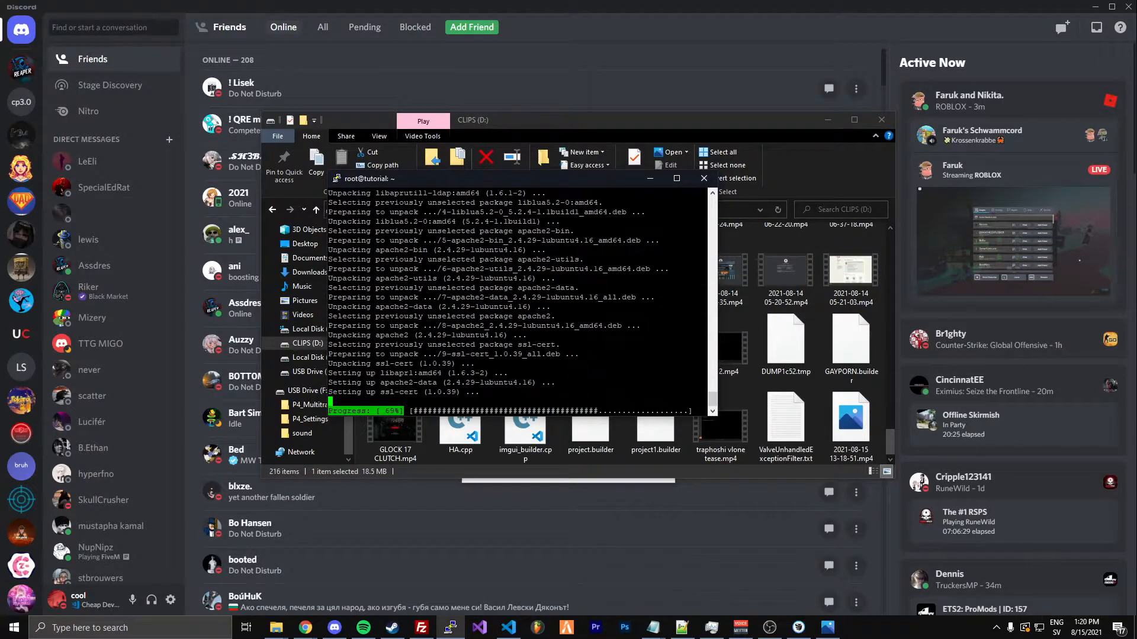
Run sudo mysql_secure_installation with no current root password, answering n to unix_socket authentication and to changing the root password
key("alt+Tab")
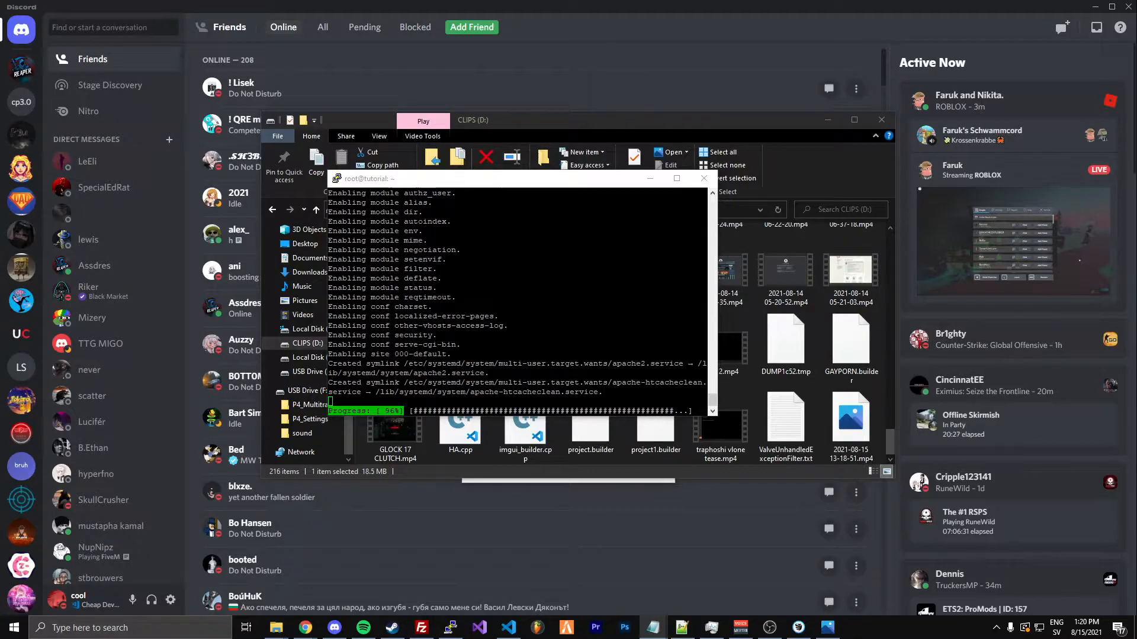
left_click_drag(461, 179, 449, 198)
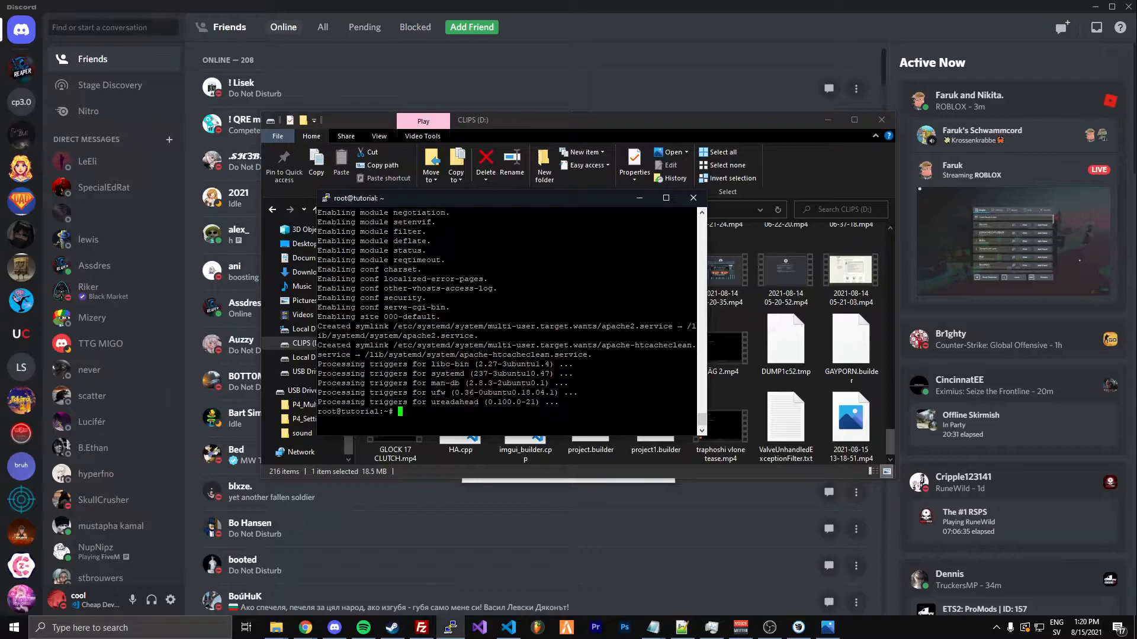
type("sudo mysql_secure_installation")
key("Return")
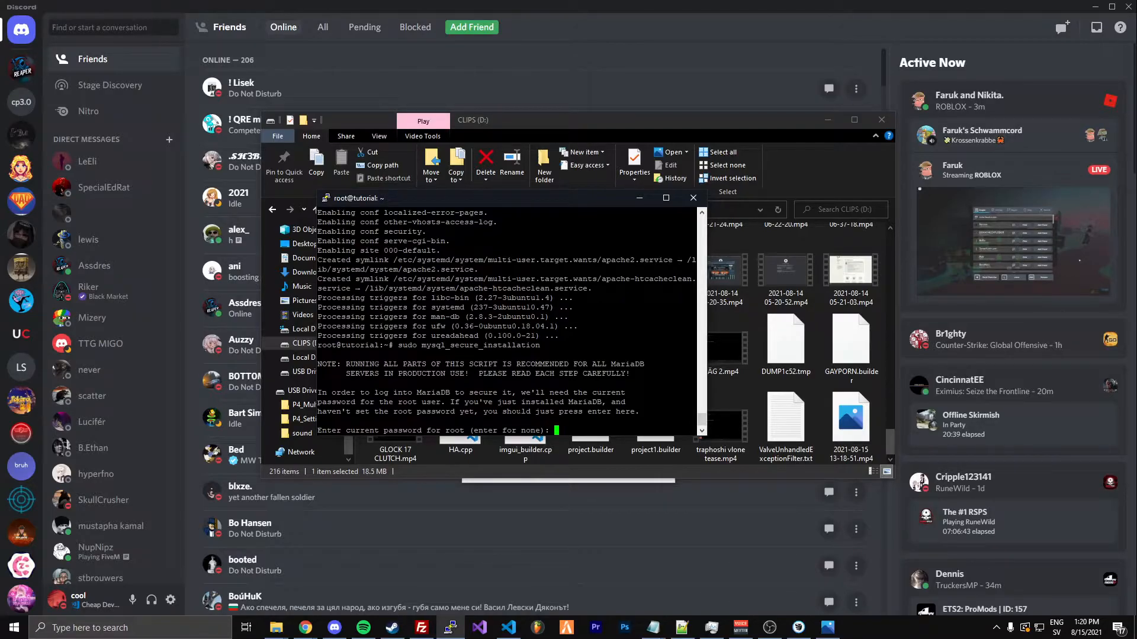
key("Return")
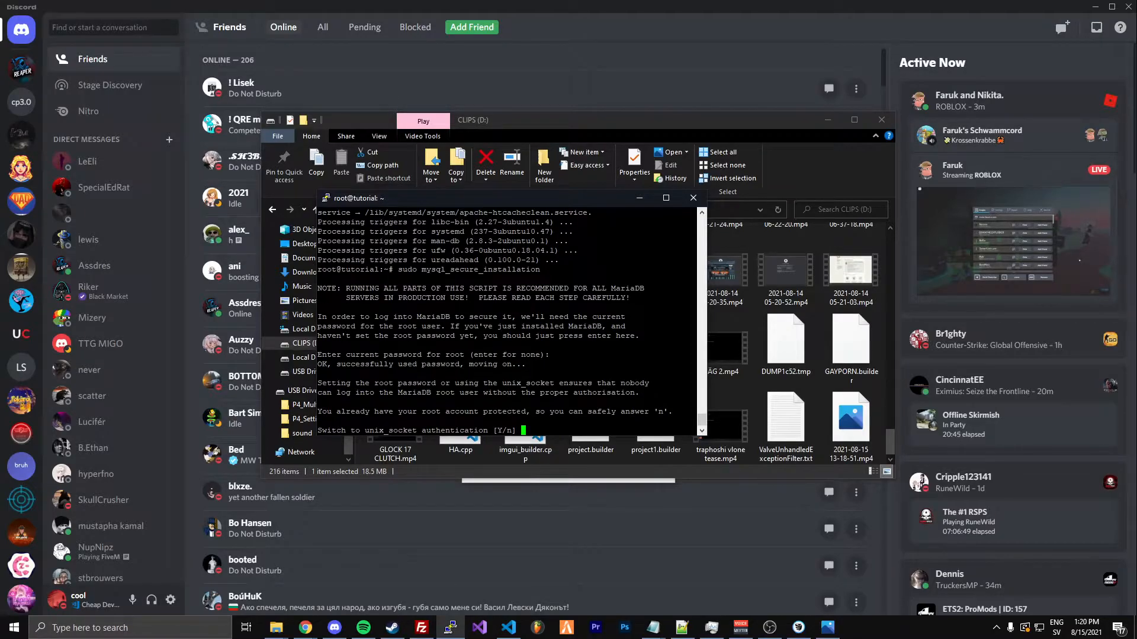
type("n")
key("Return")
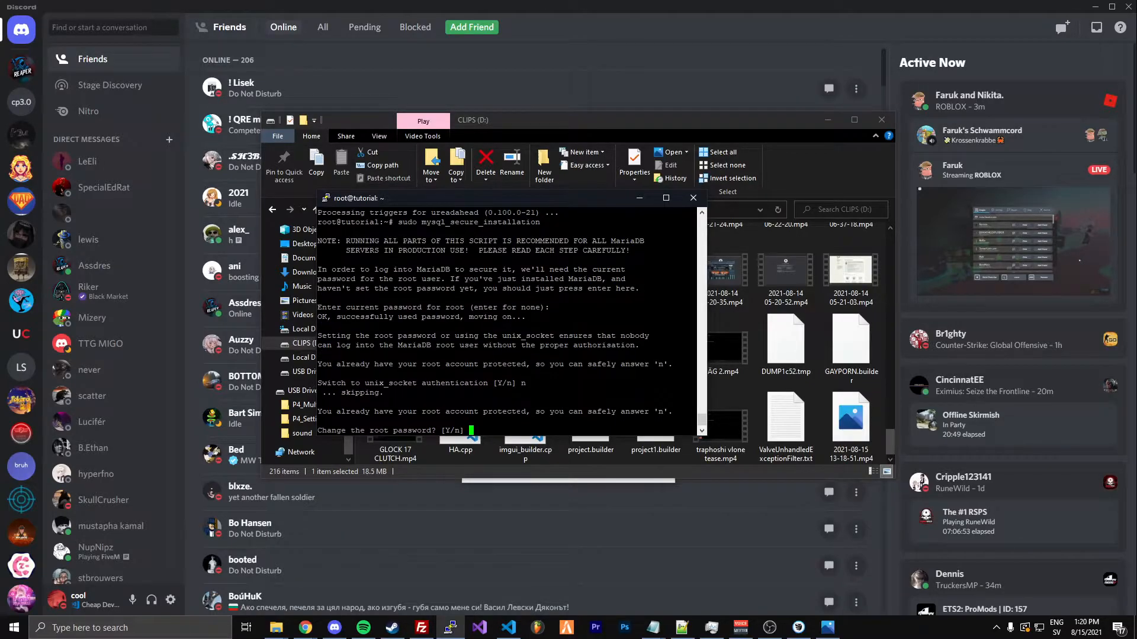
type("n")
key("Return")
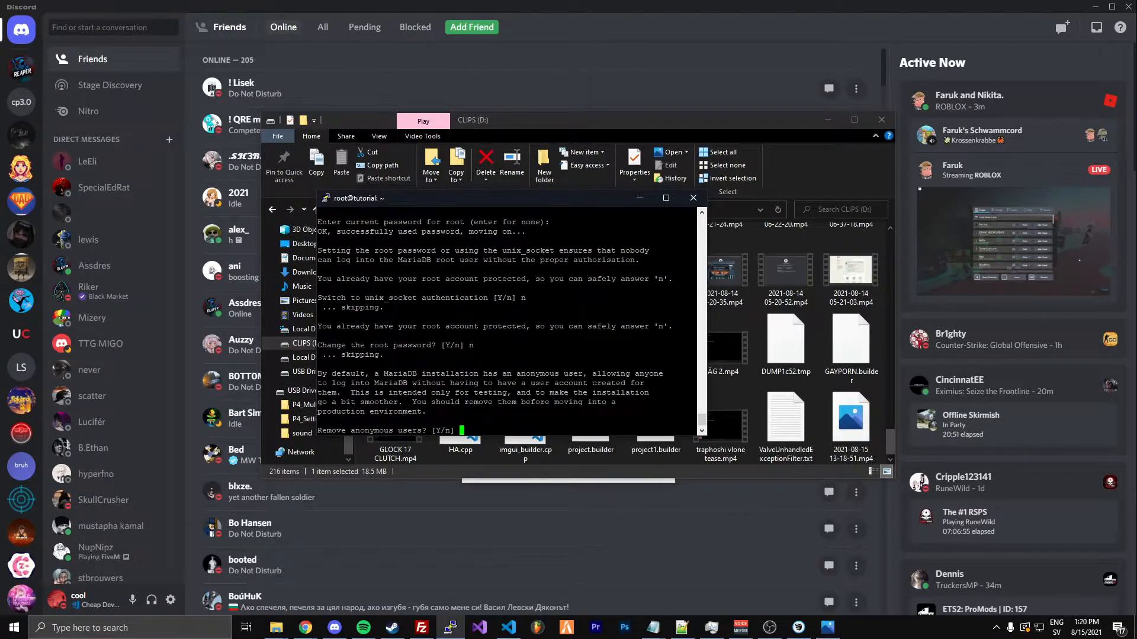
Answer y to removing MariaDB's anonymous users and n to disallowing remote root login
type("y")
key("Return")
type("n")
key("Return")
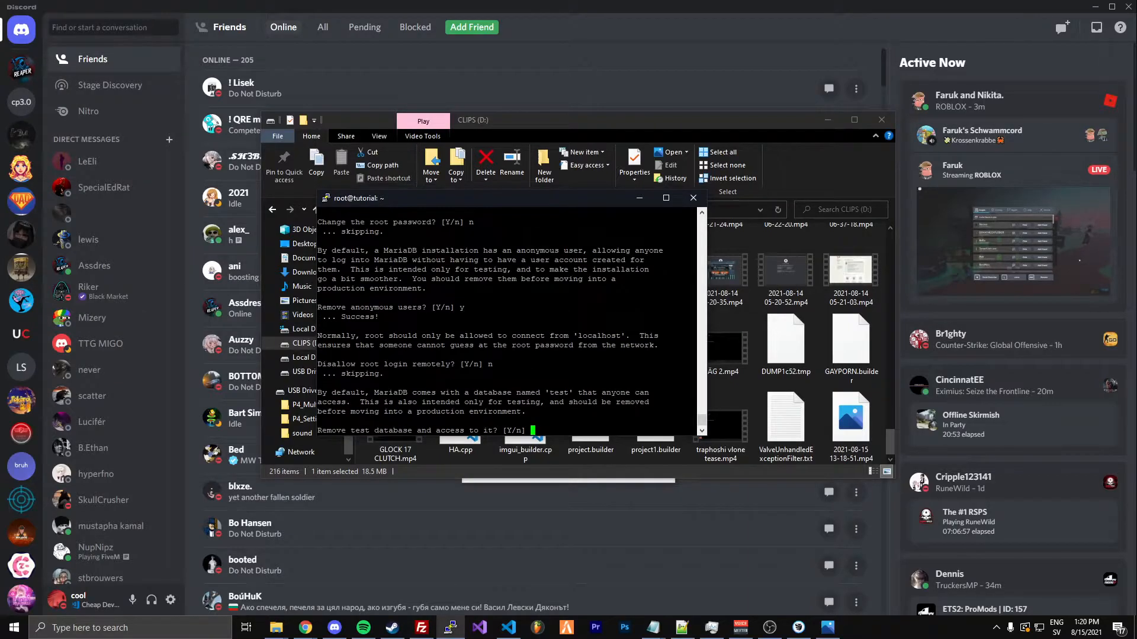
Answer y to removing the test database and access to it, and y to reloading the privilege tables
type("y")
key("Return")
type("y")
key("Return")
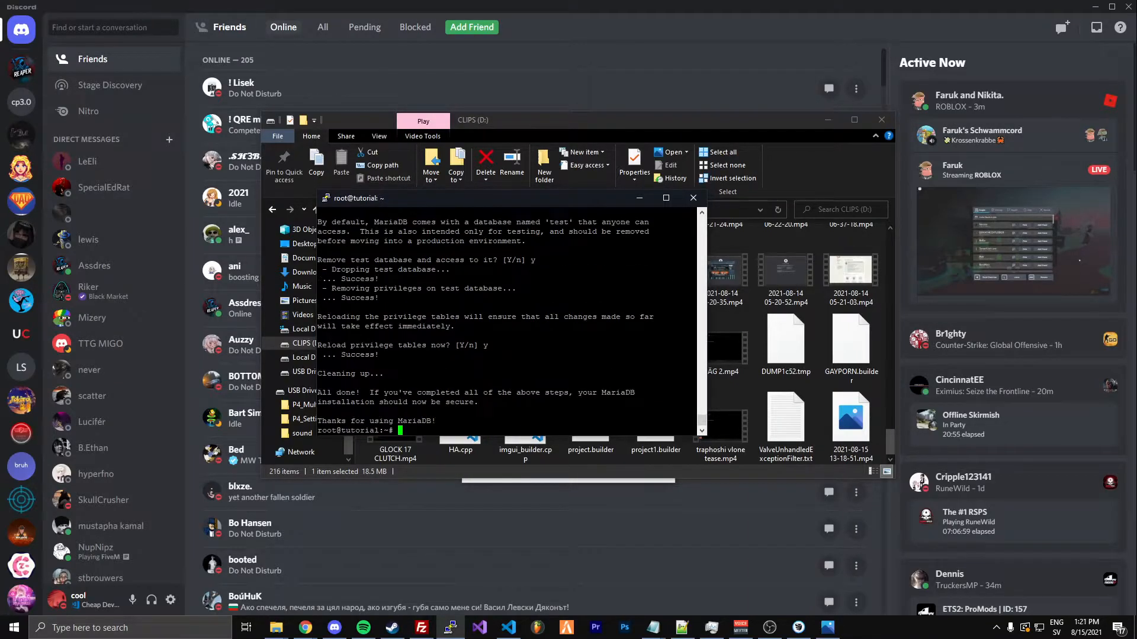
Clear the terminal and log in to the MariaDB monitor as root with sudo mysql -u root -p
type("clear")
key("Return")
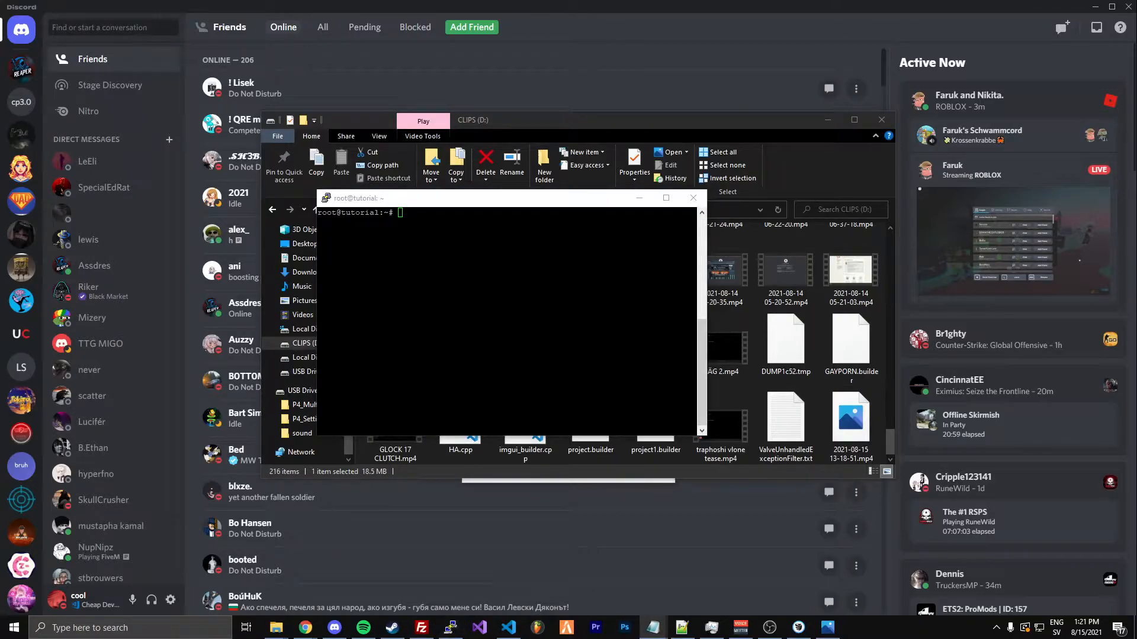
type("sudo mysql -u root -p")
key("Return")
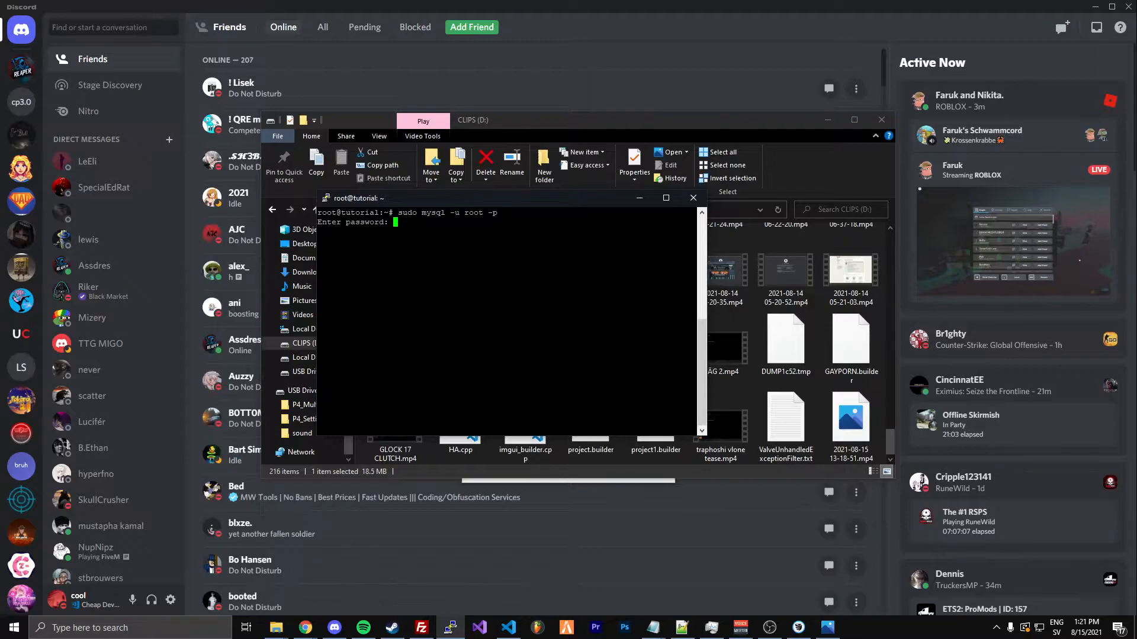
key("Return")
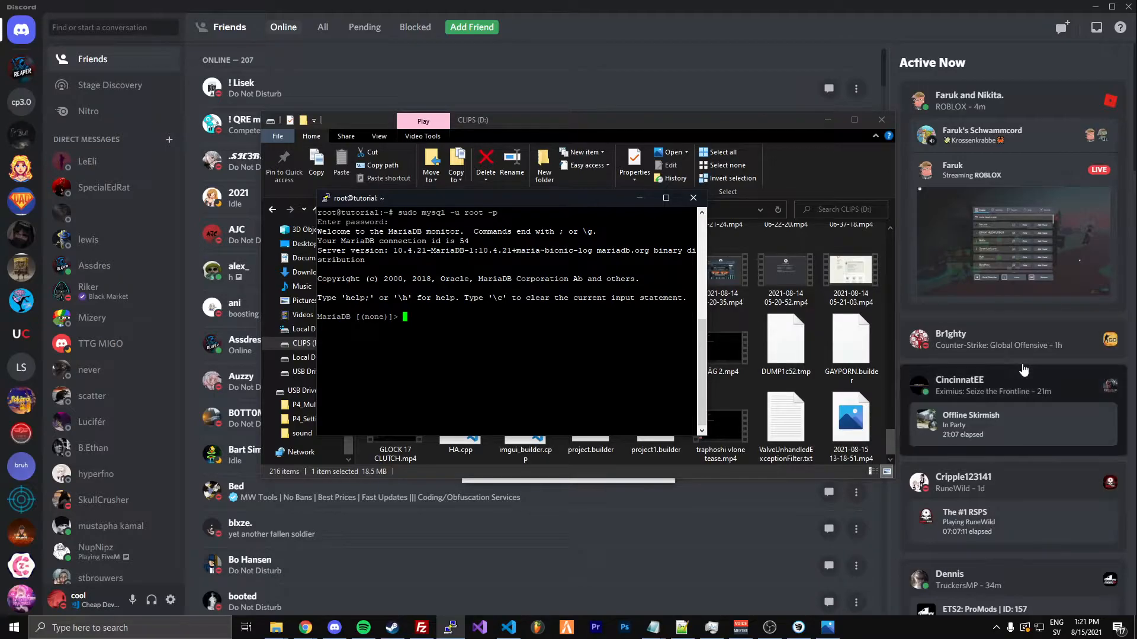
key("alt+Tab")
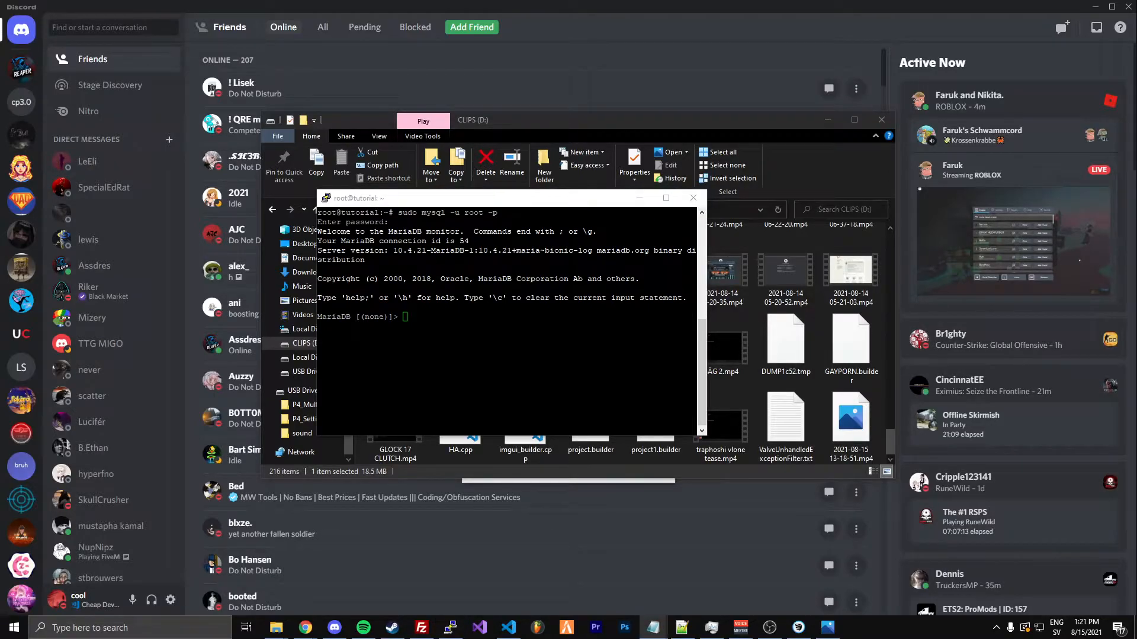
key("alt+Tab")
key("shift+Insert")
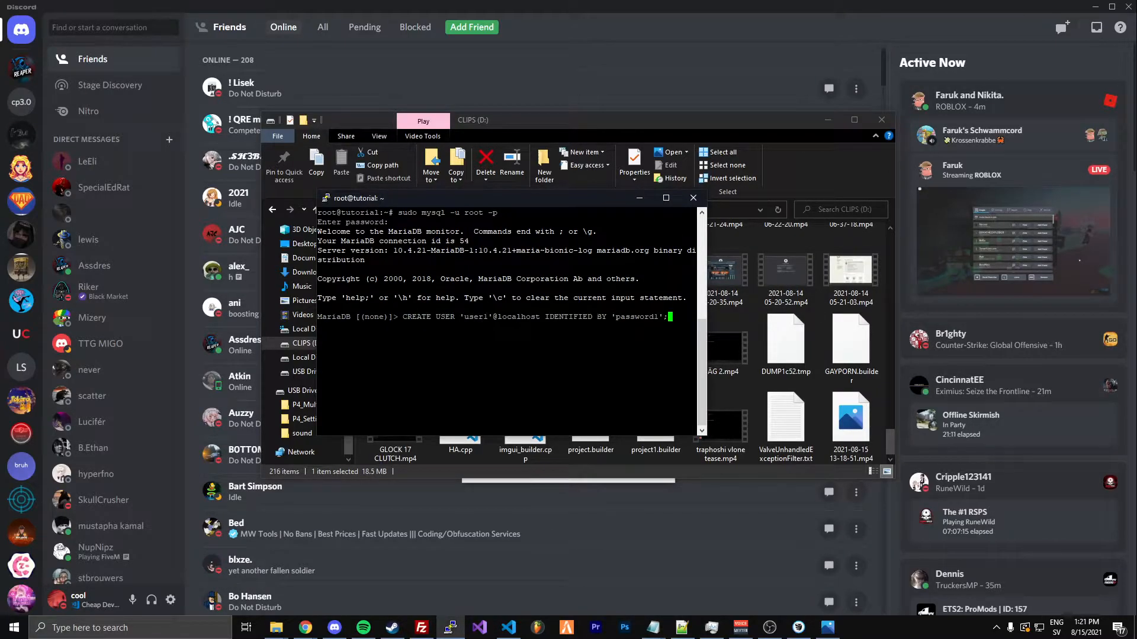
key("Left")
key("Left")
key("Left")
key("Left")
key("Left")
key("Left")
key("Left")
key("Left")
key("Left")
key("Left")
key("Left")
key("Left")
key("Left")
key("Left")
key("Left")
key("Left")
key("Left")
key("Left")
key("Left")
key("Left")
key("Right")
key("Right")
key("Right")
key("BackSpace")
key("BackSpace")
key("BackSpace")
key("BackSpace")
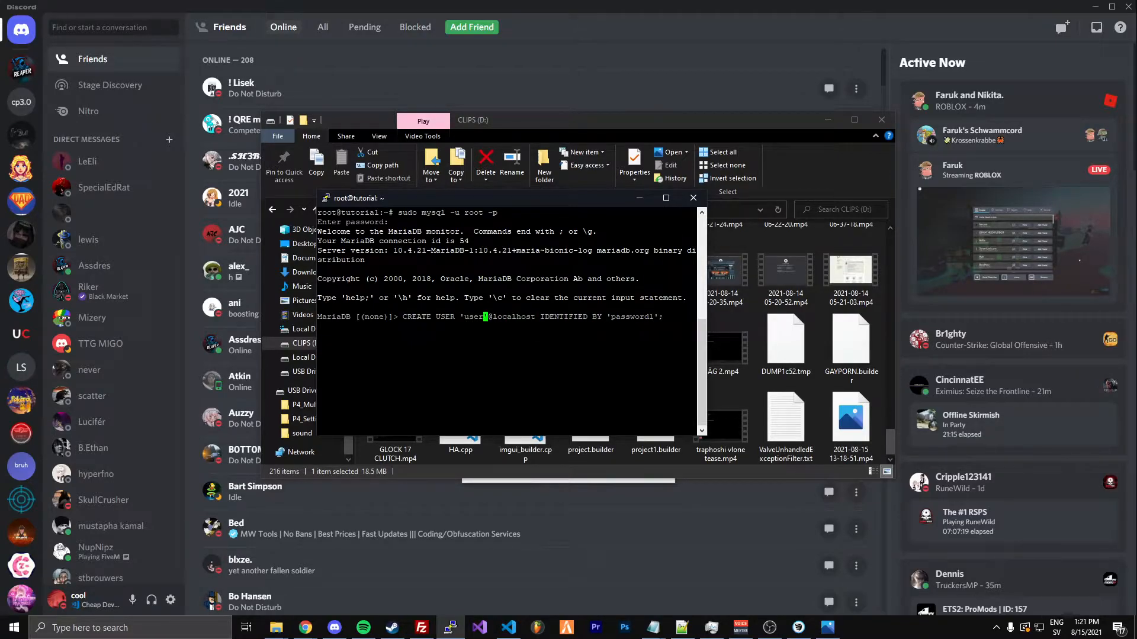
key("BackSpace")
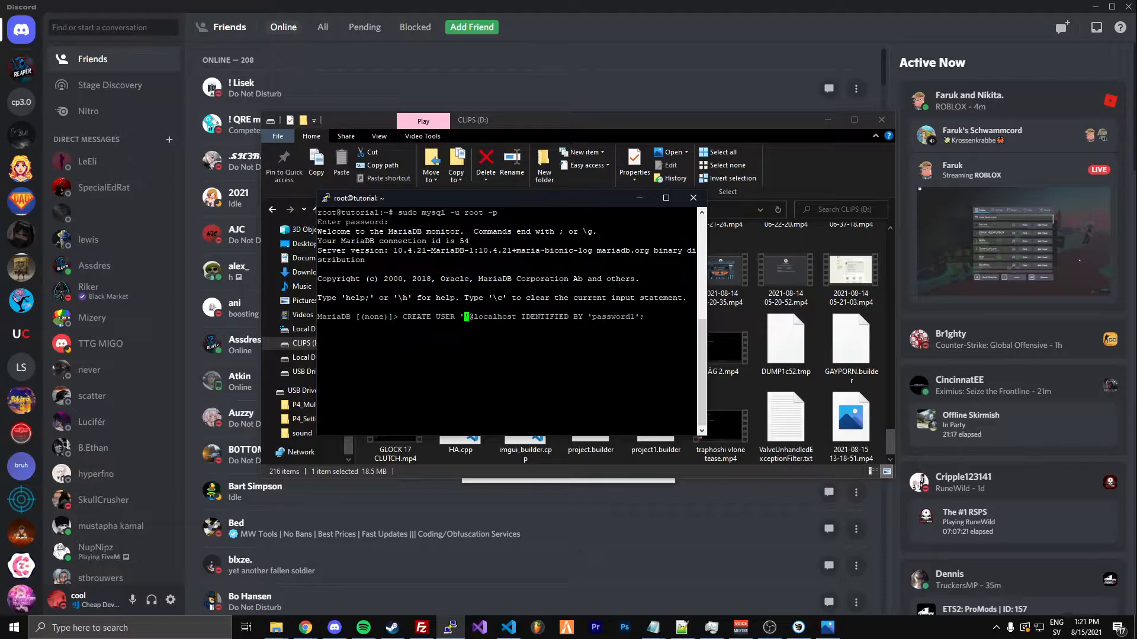
type("tutorial'")
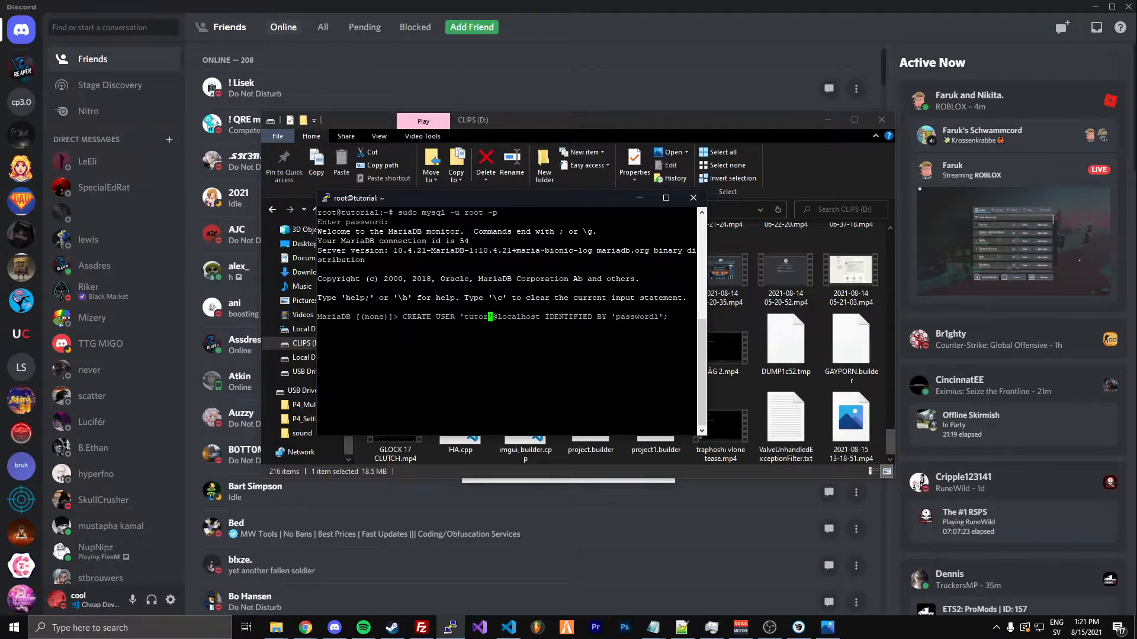
Replace the placeholder password in the CREATE USER statement with the new user's password and run the statement
key("Right")
key("Right")
key("Right")
key("Right")
key("Right")
key("Right")
key("Right")
key("Right")
key("Right")
key("Right")
key("Right")
key("Right")
key("Right")
key("Right")
key("Right")
key("Right")
key("Right")
key("Right")
key("Right")
key("Right")
key("Right")
key("Right")
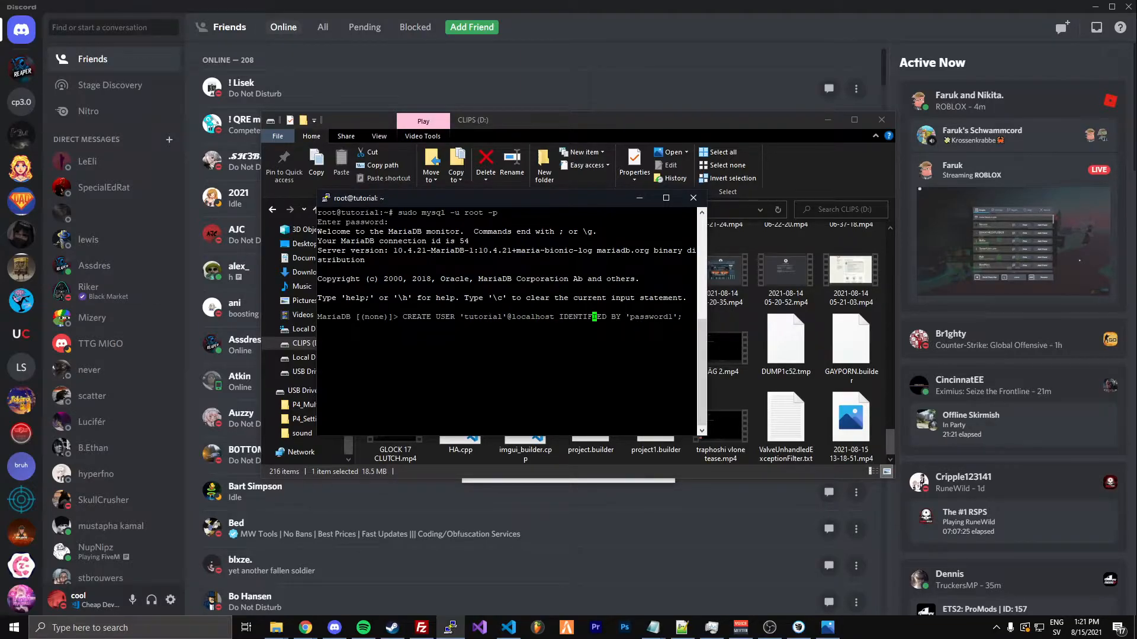
key("BackSpace")
key("BackSpace")
key("BackSpace")
key("BackSpace")
key("BackSpace")
key("BackSpace")
key("BackSpace")
key("BackSpace")
key("BackSpace")
type("totorial123")
key("alt+Tab")
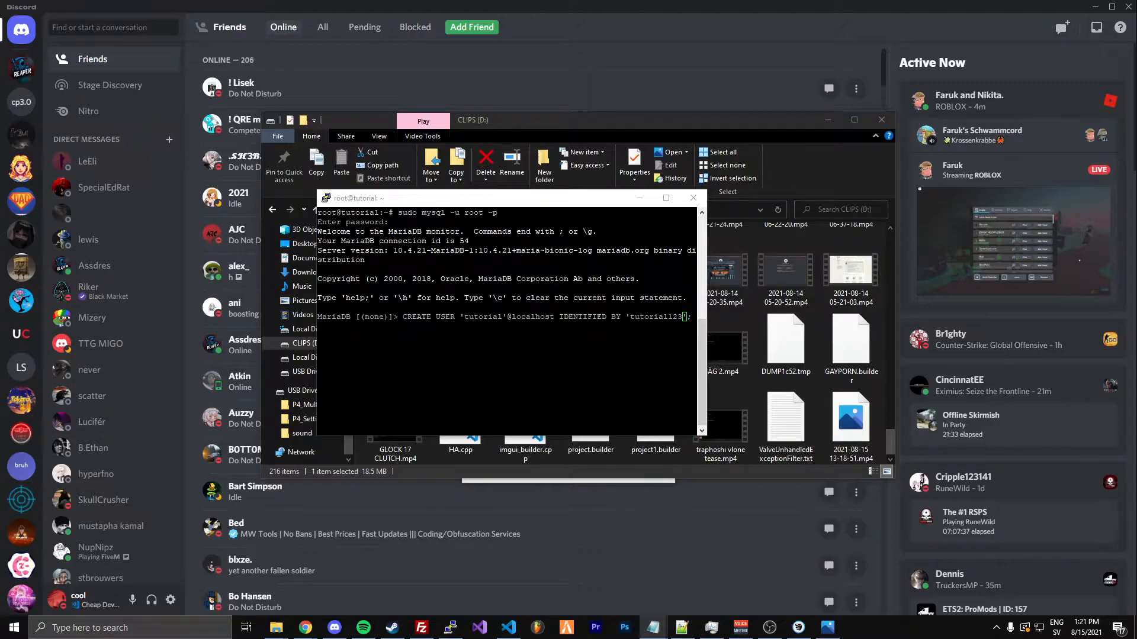
left_click(628, 349)
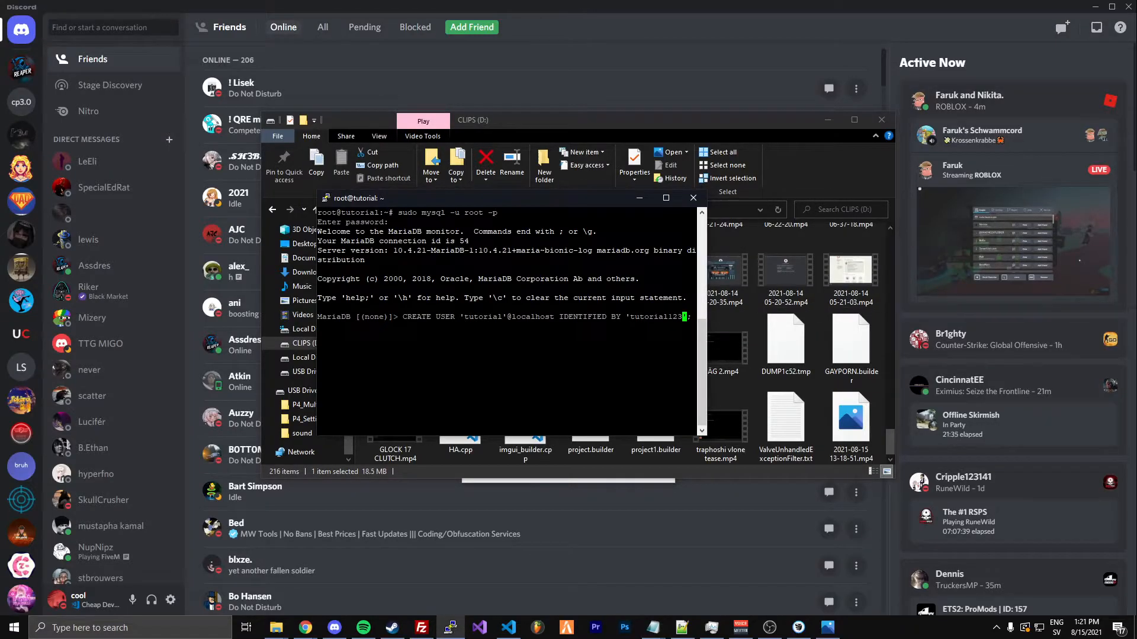
key("alt+Tab")
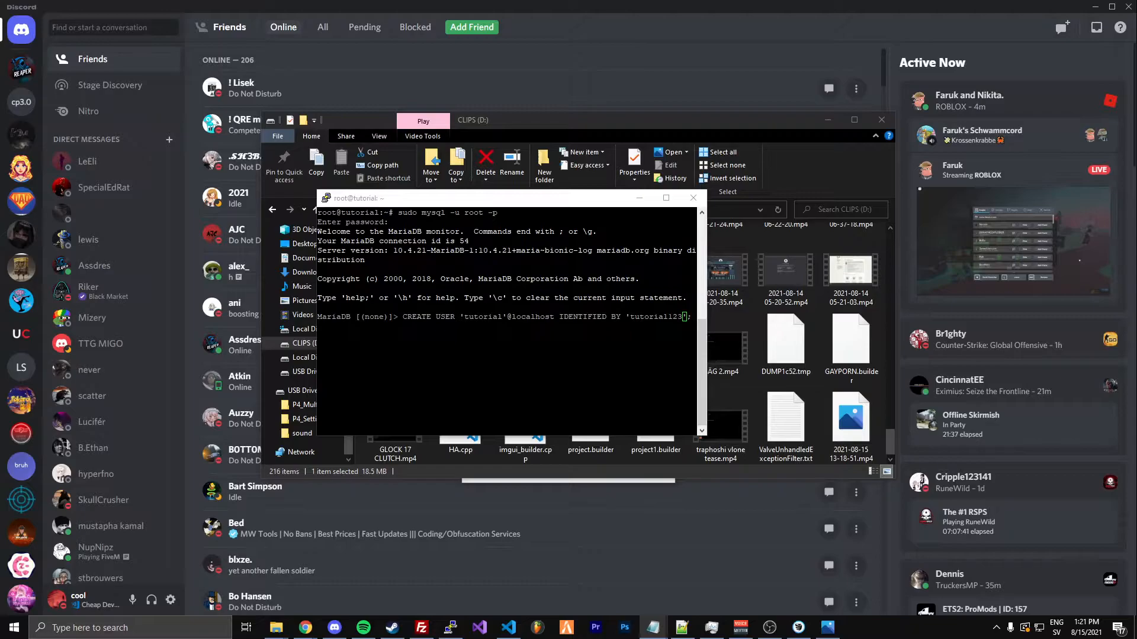
key("alt+Tab")
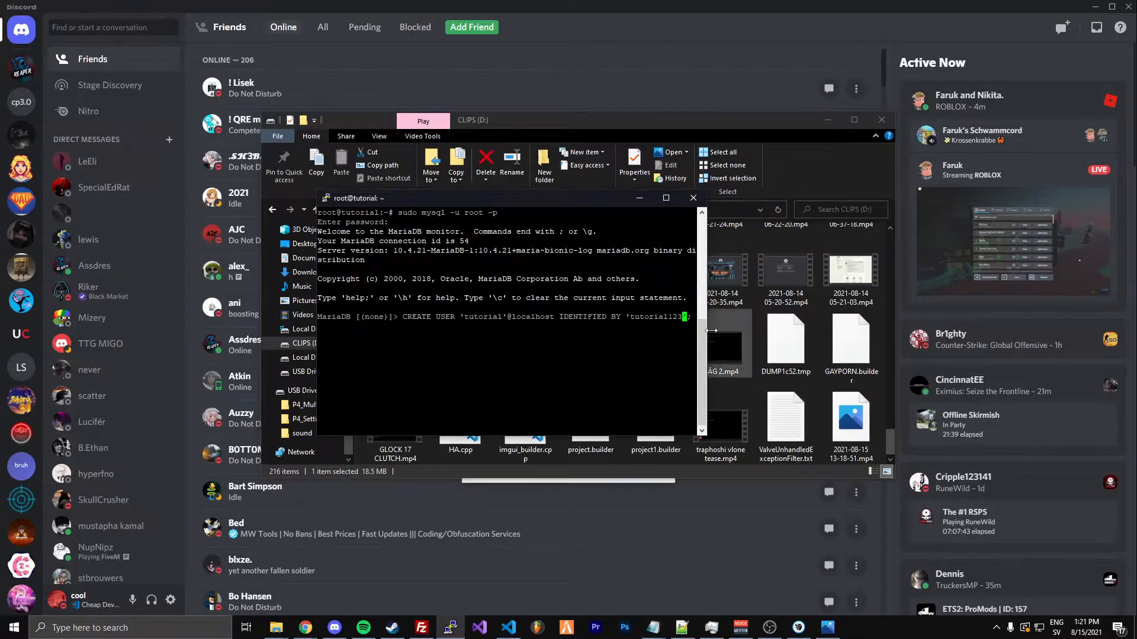
key("Return")
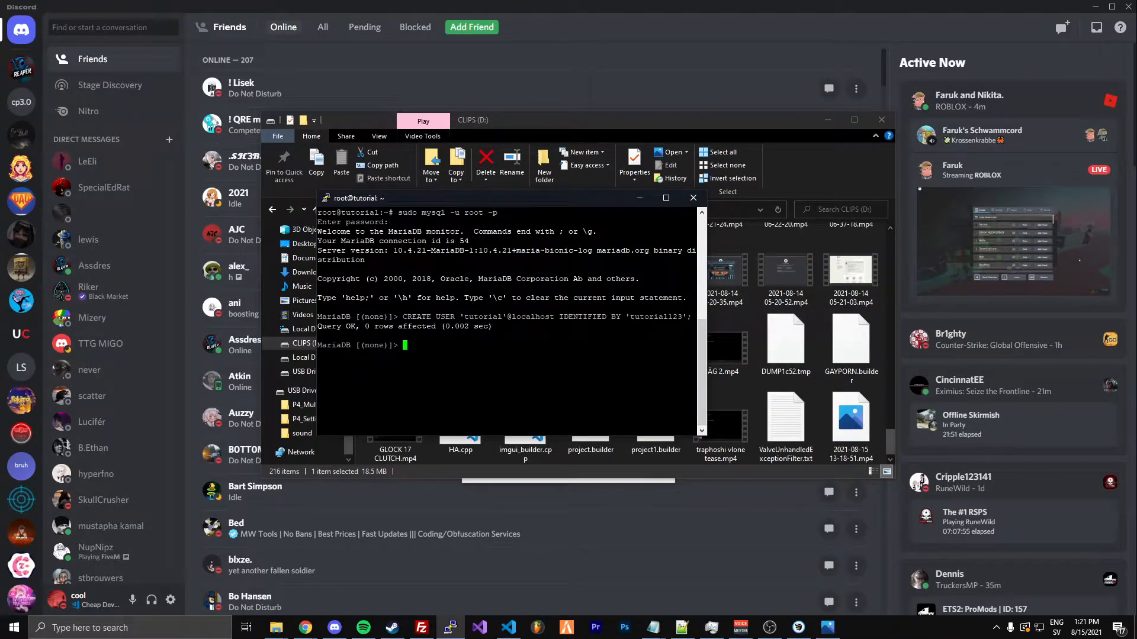
Insert the prepared GRANT ALL PRIVILEGES ON *.* statement and replace its placeholder password with the database user's password
key("alt+Tab")
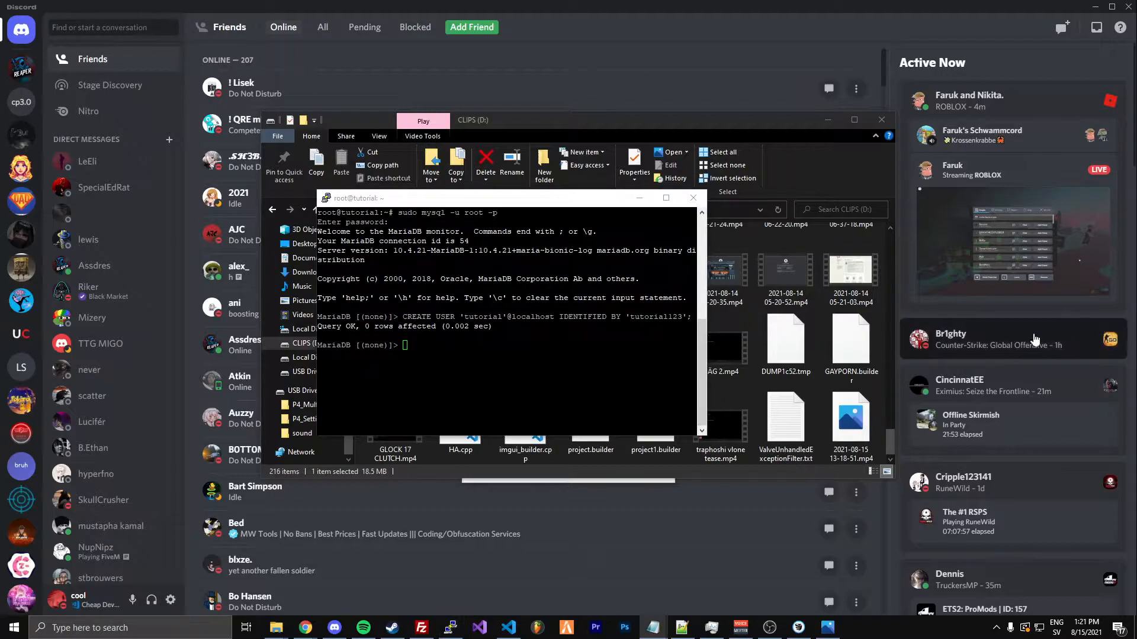
key("alt+Tab")
key("shift+Insert")
key("Left")
key("Left")
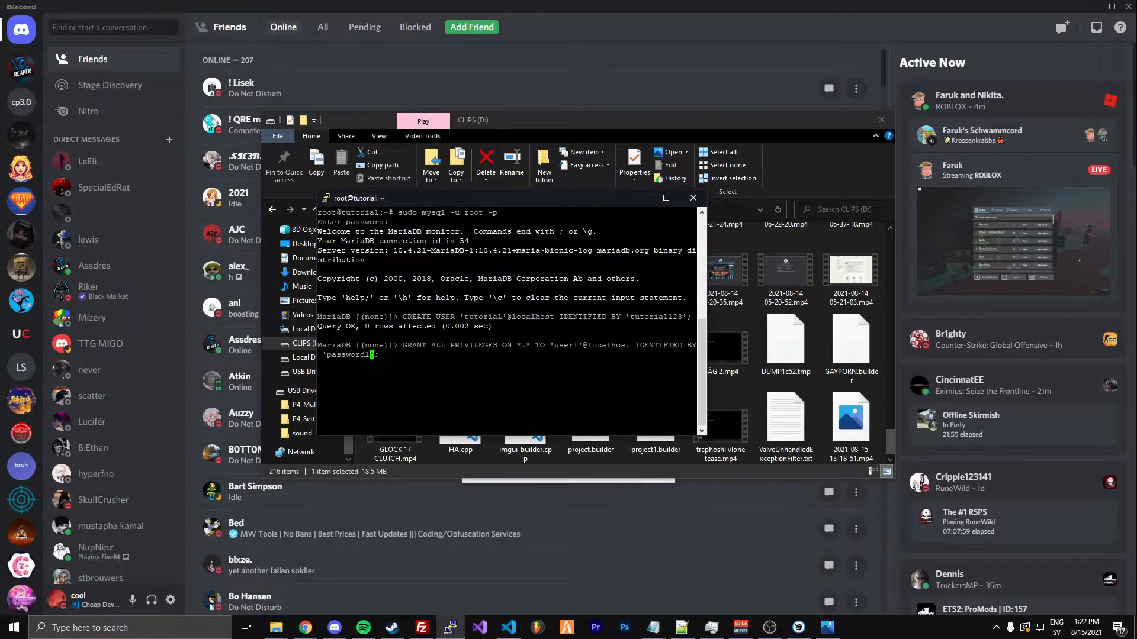
key("BackSpace")
key("BackSpace")
key("BackSpace")
key("BackSpace")
key("BackSpace")
key("BackSpace")
key("BackSpace")
key("BackSpace")
key("BackSpace")
type("tutorial123")
key("Left")
key("Left")
key("Left")
key("Left")
key("Left")
key("Left")
key("Left")
key("Left")
key("Left")
key("Left")
key("Left")
key("Left")
key("Left")
key("Left")
key("Left")
key("Left")
key("Left")
key("Left")
key("Left")
key("Left")
key("Left")
key("Left")
key("BackSpace")
key("BackSpace")
key("BackSpace")
key("BackSpace")
key("BackSpace")
type("tutorial")
key("BackSpace")
key("BackSpace")
key("BackSpace")
type("ial")
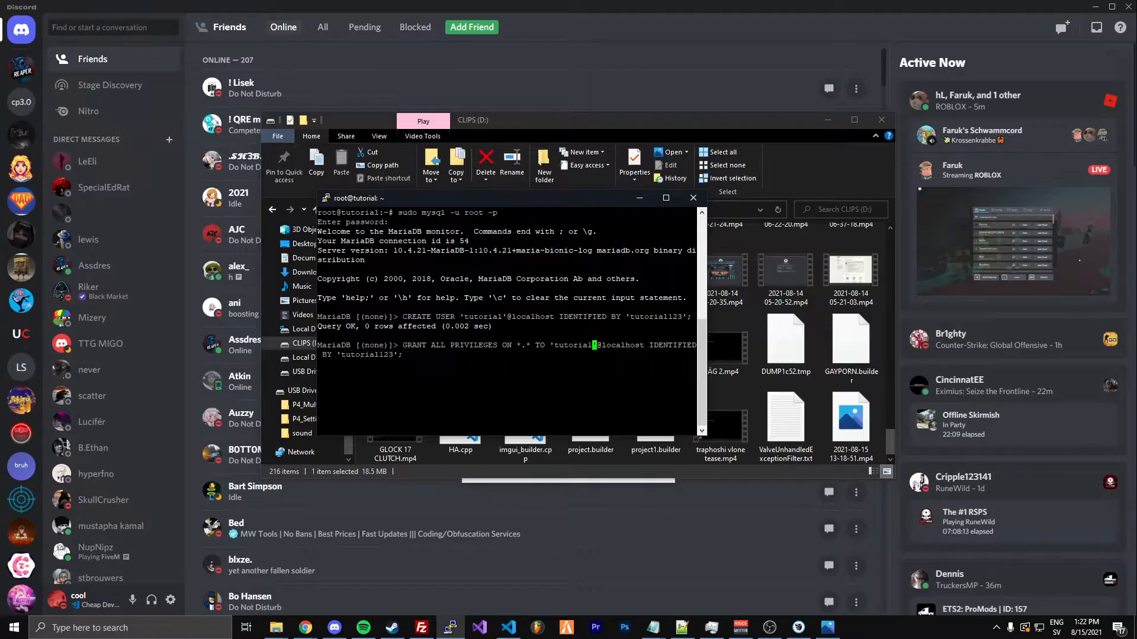
key("Return")
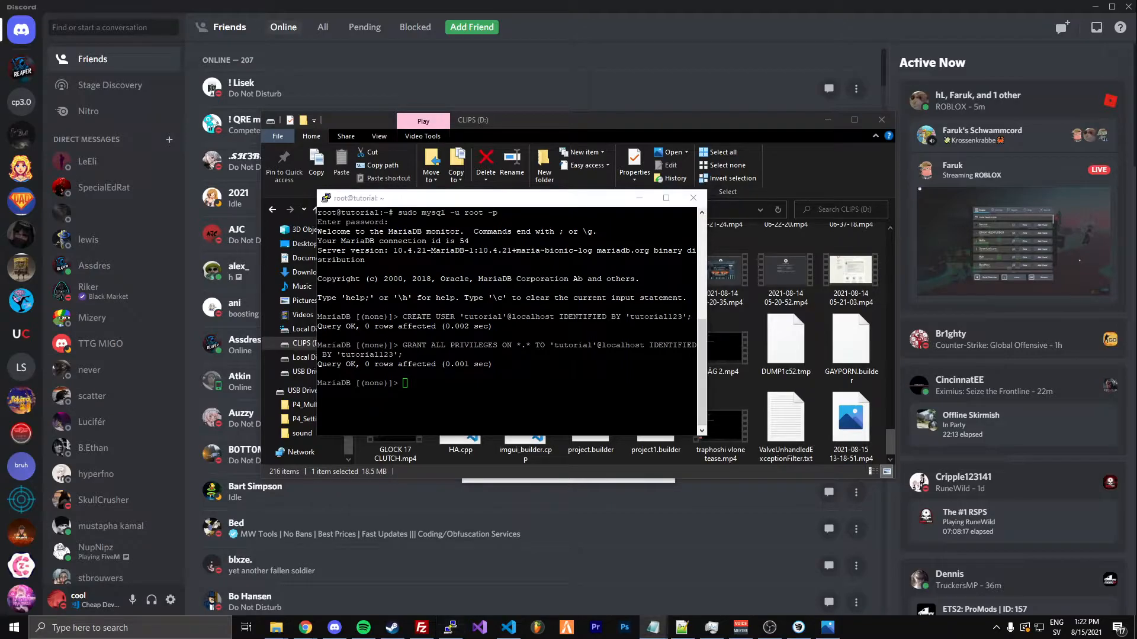
type("FLUSH PRIVILEGES;")
key("Return")
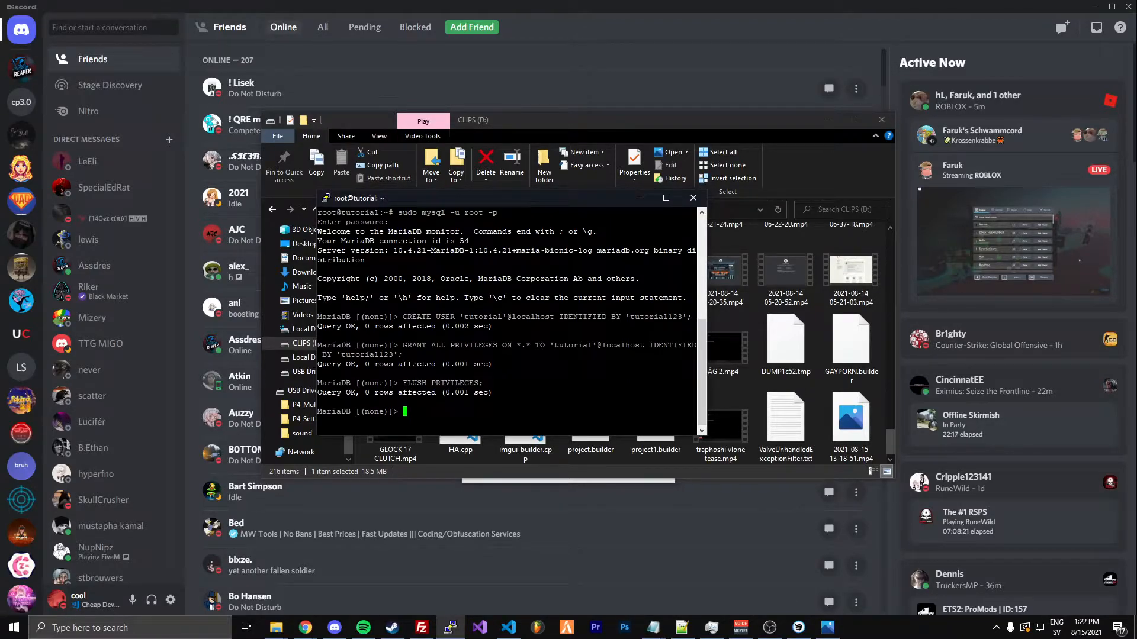
Copy the prepared sudo add-apt-repository ppa:ondrej/php command, try inserting it at the MariaDB prompt and erase it there
key("alt+Tab")
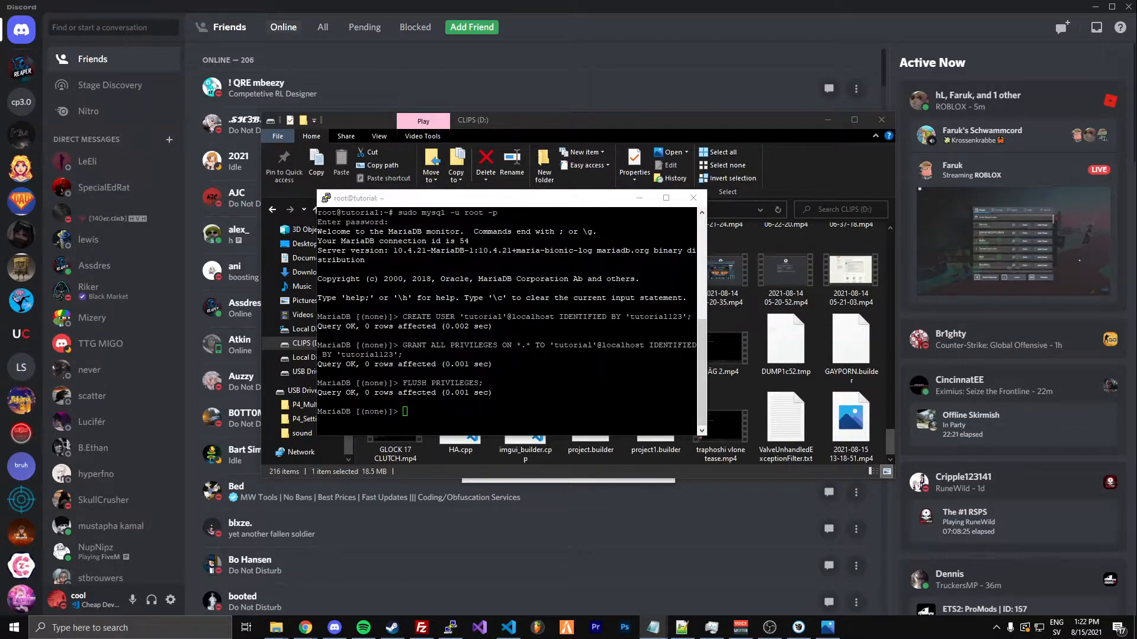
key("alt+Tab")
type("sudo add-apt-repository ppa:ondrej/php")
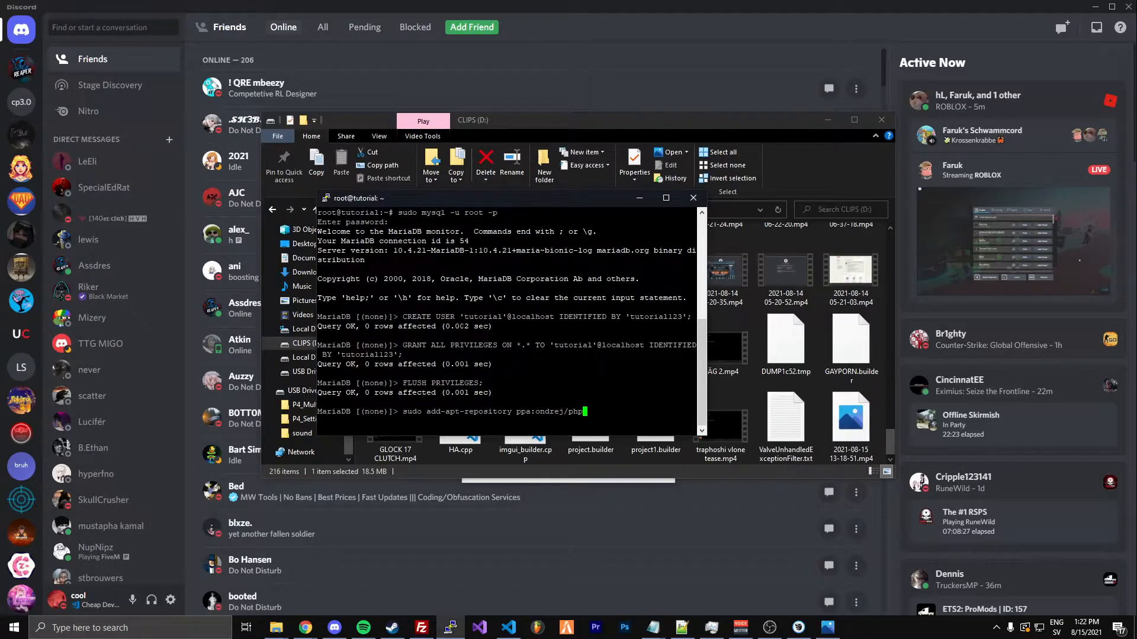
key("BackSpace")
key("BackSpace")
key("BackSpace")
key("BackSpace")
key("BackSpace")
key("BackSpace")
key("BackSpace")
key("BackSpace")
key("BackSpace")
key("BackSpace")
key("BackSpace")
key("BackSpace")
key("BackSpace")
key("BackSpace")
key("BackSpace")
key("BackSpace")
key("BackSpace")
key("BackSpace")
key("BackSpace")
key("BackSpace")
key("BackSpace")
key("BackSpace")
key("BackSpace")
key("BackSpace")
Exit the MariaDB monitor back to the root shell and clear the terminal
type("exit")
key("Return")
type("clear")
key("Return")
Add the PHP repository with sudo add-apt-repository ppa:ondrej/php and confirm adding it
type("sudo add-apt-repository ppa:ondrej/php")
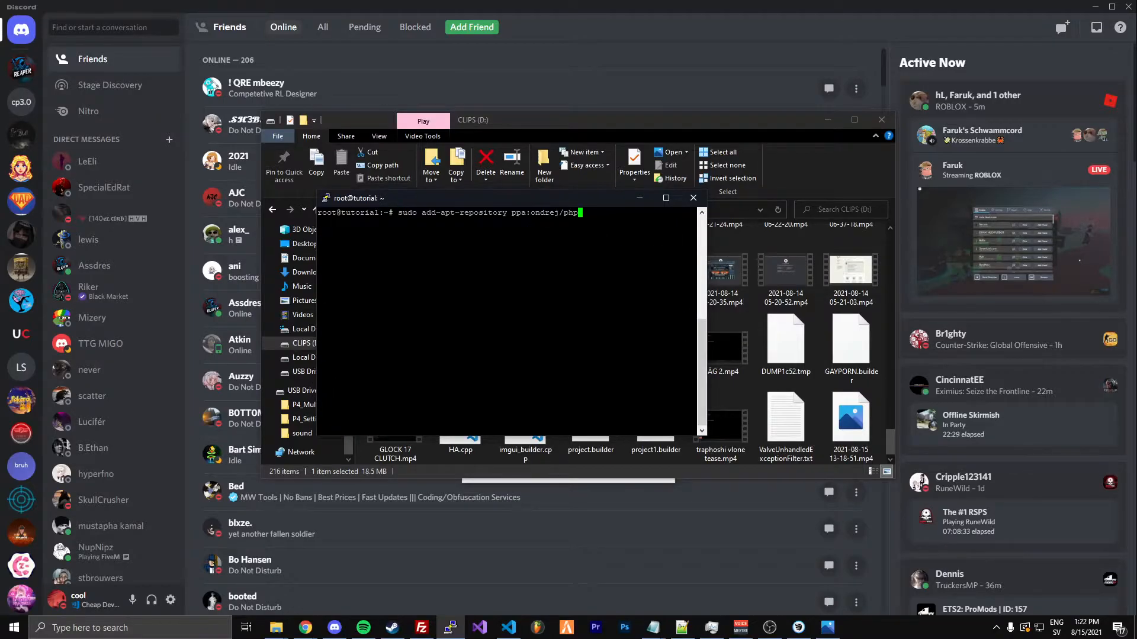
key("Return")
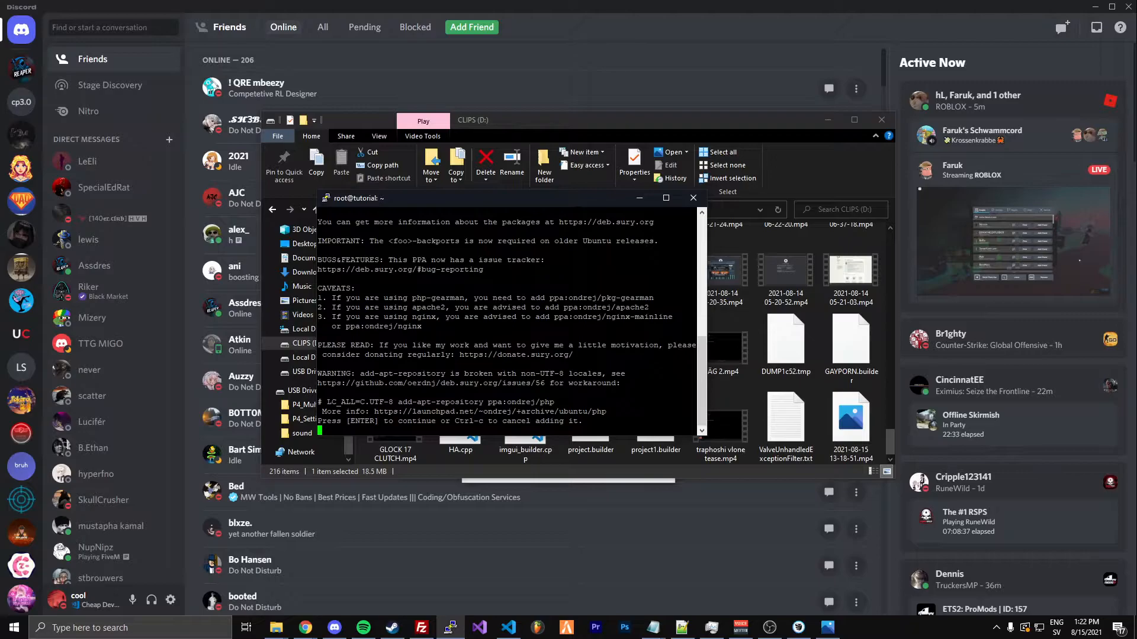
key("Return")
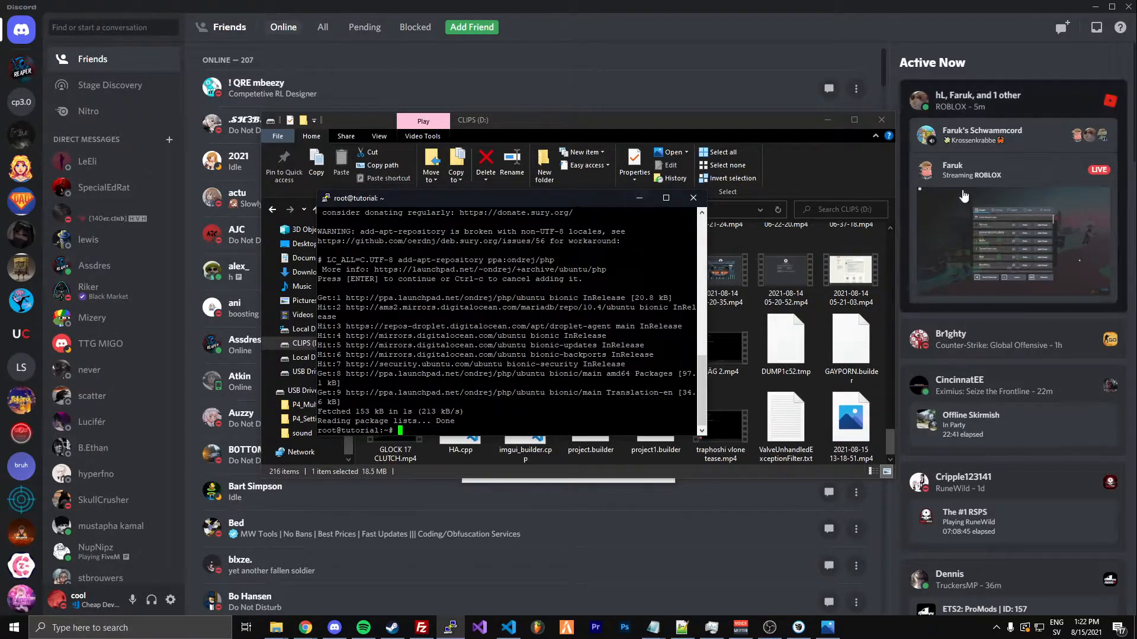
Refresh the package lists with the prepared sudo apt update command and clear the terminal
key("alt+Tab")
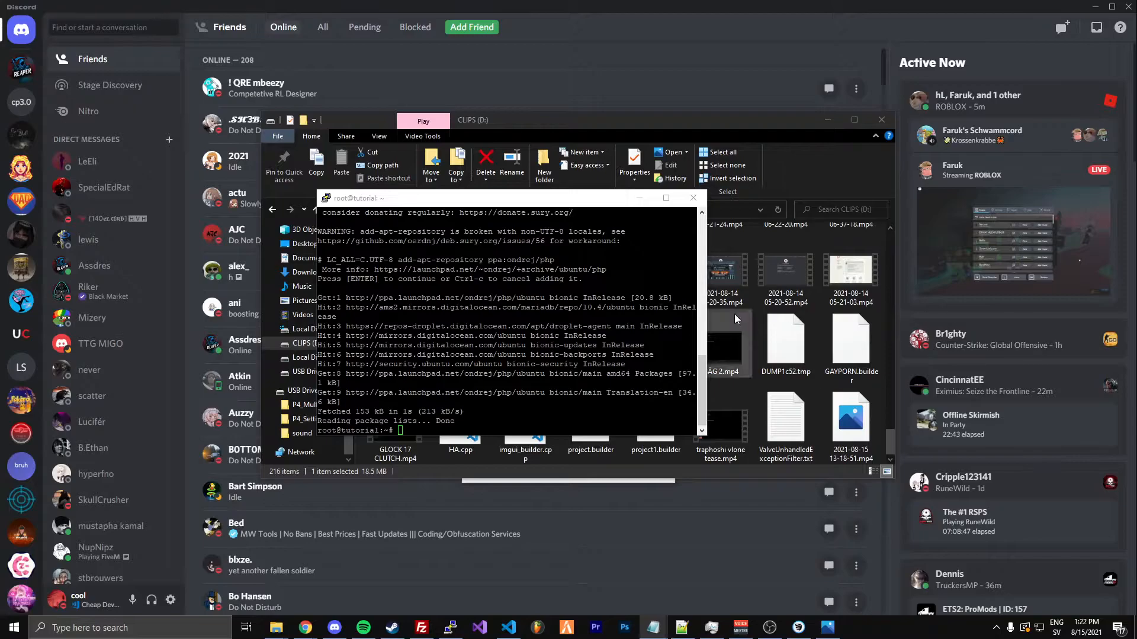
left_click(583, 354)
right_click(583, 354)
right_click(583, 354)
key("Return")
right_click(583, 354)
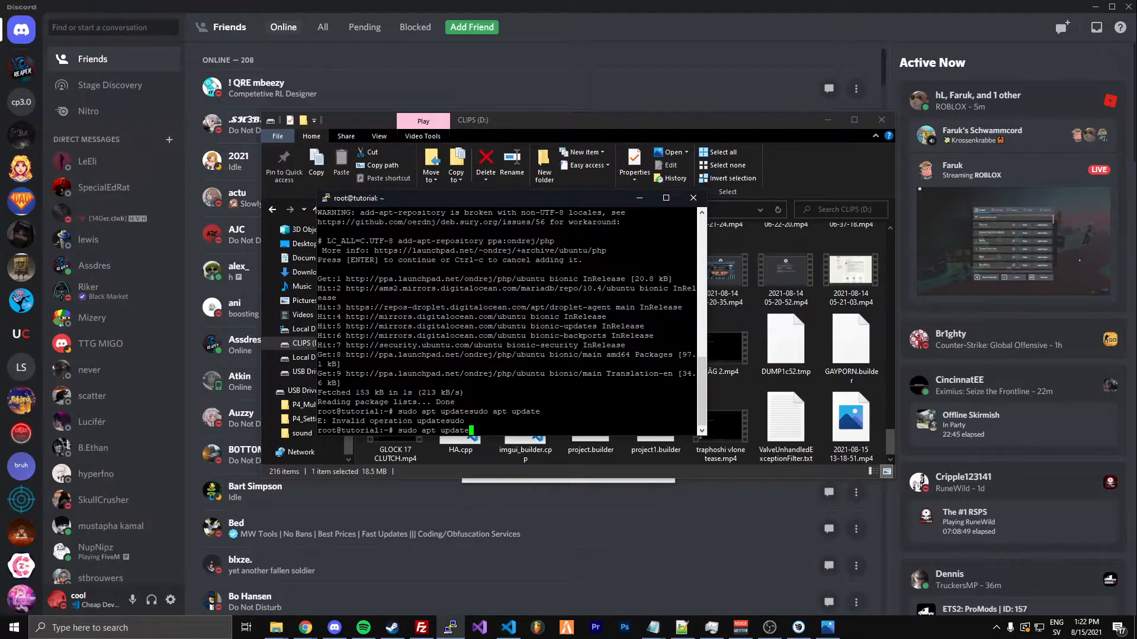
key("Return")
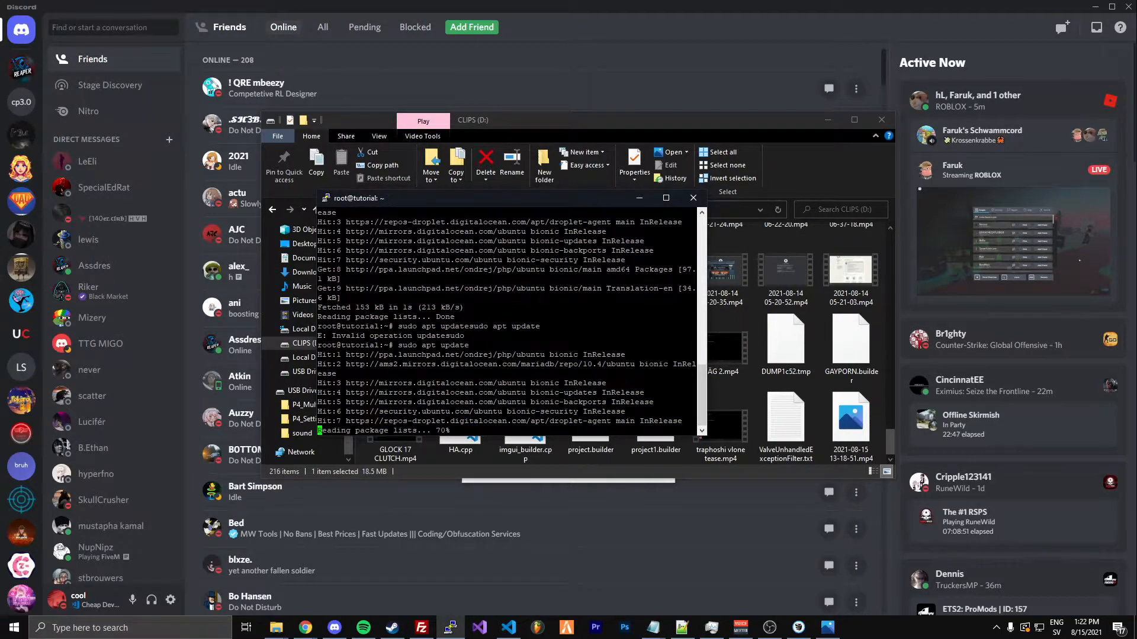
type("clear")
key("Return")
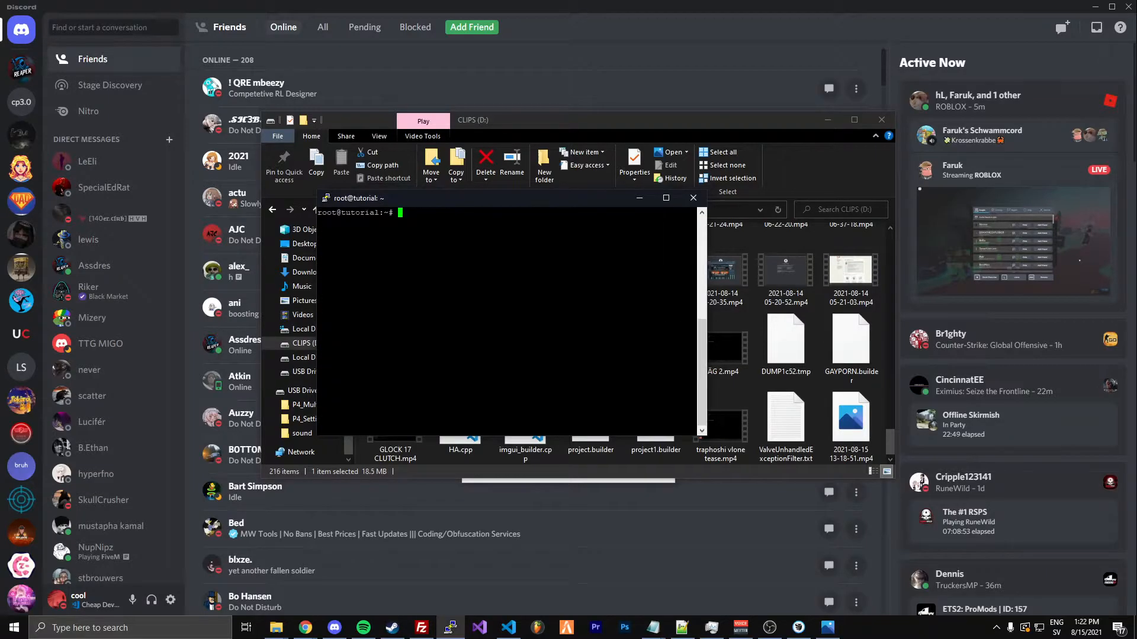
Install the php7.4 fpm, common, mbstring, xmlrpc, soap, gd, xml, intl, mysql, cli, zip and curl packages, removing the command's duplicated sudo apt install
key("alt+Tab")
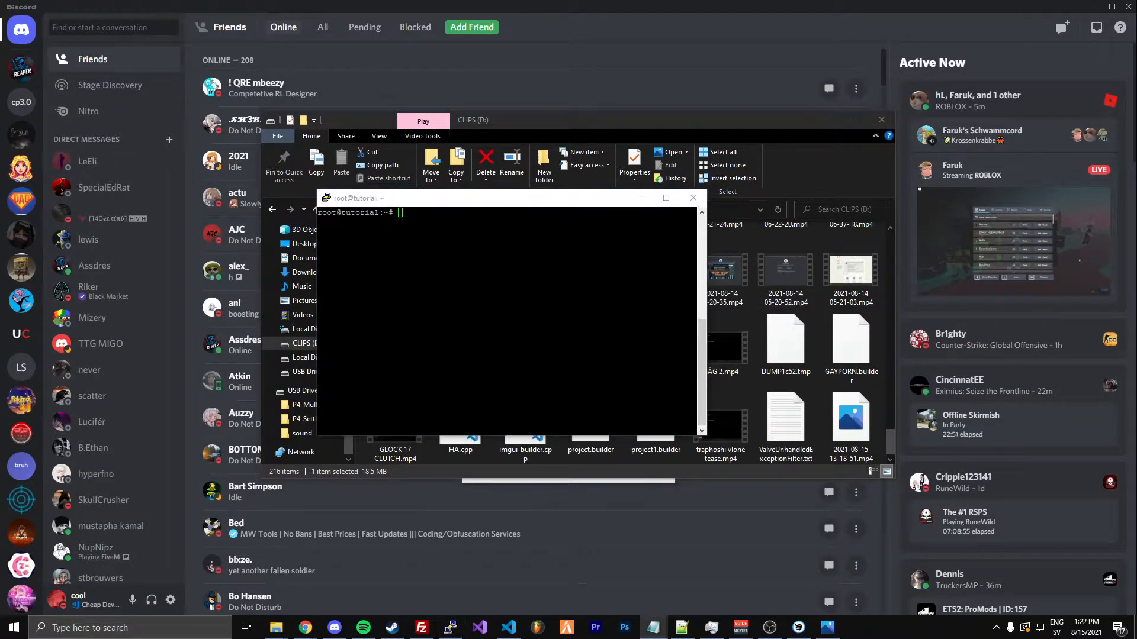
key("Return")
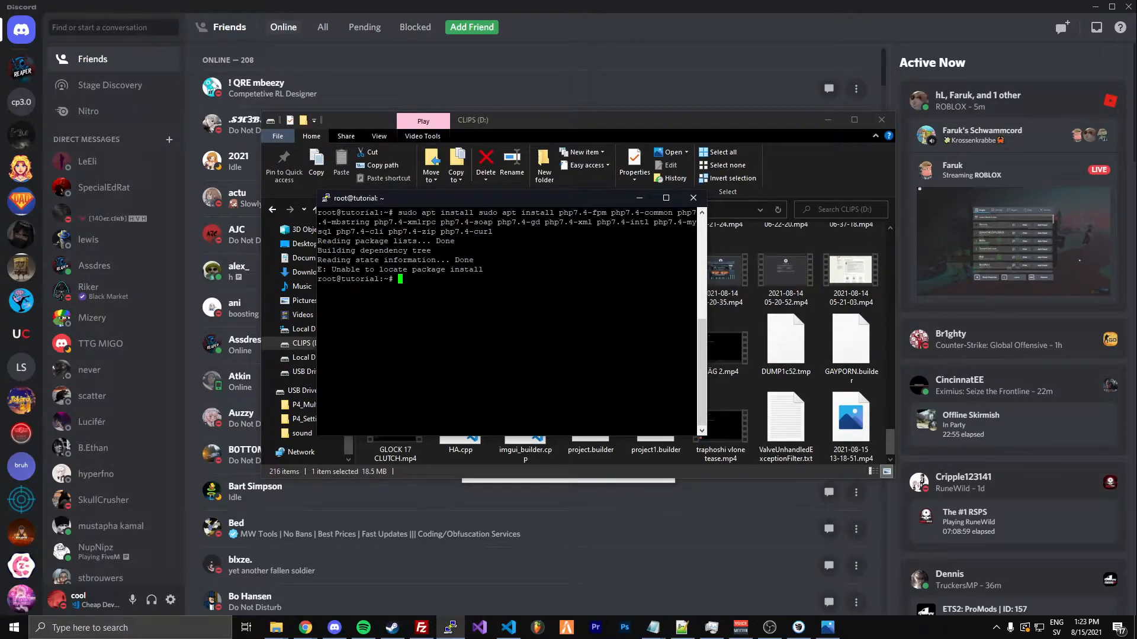
key("Up")
key("Left")
key("Left")
key("Left")
key("Left")
key("Left")
key("Left")
key("Left")
key("Left")
key("Left")
key("Left")
key("Left")
key("Left")
key("Left")
key("Left")
key("Left")
key("Left")
key("Left")
key("Left")
key("Left")
key("Left")
key("Left")
key("Left")
key("Left")
key("Left")
key("Left")
key("Left")
key("Left")
key("Left")
key("Left")
key("Left")
key("Left")
key("Left")
key("Left")
key("Left")
key("Left")
key("Left")
key("Left")
key("Left")
key("Left")
key("Left")
key("Left")
key("Left")
key("Left")
key("Left")
key("Left")
key("Left")
key("Left")
key("Left")
key("Left")
key("Left")
key("Left")
key("Left")
key("Left")
key("Left")
key("Left")
key("Left")
key("Left")
key("Left")
key("Left")
key("Left")
key("Right")
key("Right")
key("Right")
key("BackSpace")
key("BackSpace")
key("BackSpace")
key("BackSpace")
key("BackSpace")
key("BackSpace")
key("BackSpace")
key("BackSpace")
key("BackSpace")
key("BackSpace")
key("BackSpace")
key("BackSpace")
key("BackSpace")
key("BackSpace")
key("BackSpace")
key("BackSpace")
key("BackSpace")
key("BackSpace")
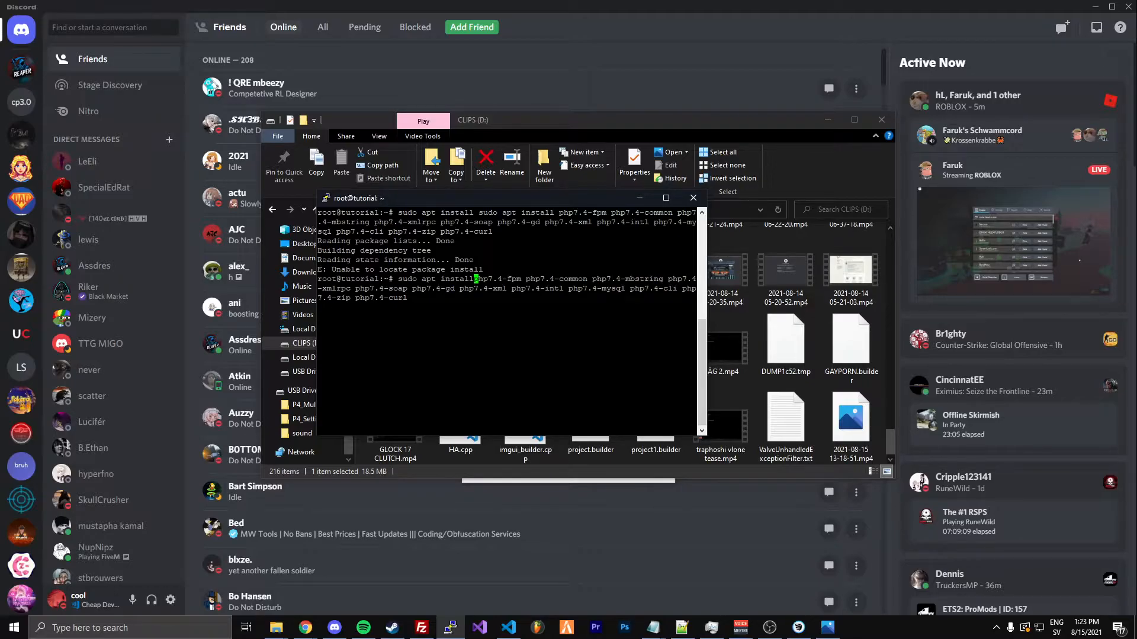
key("Return")
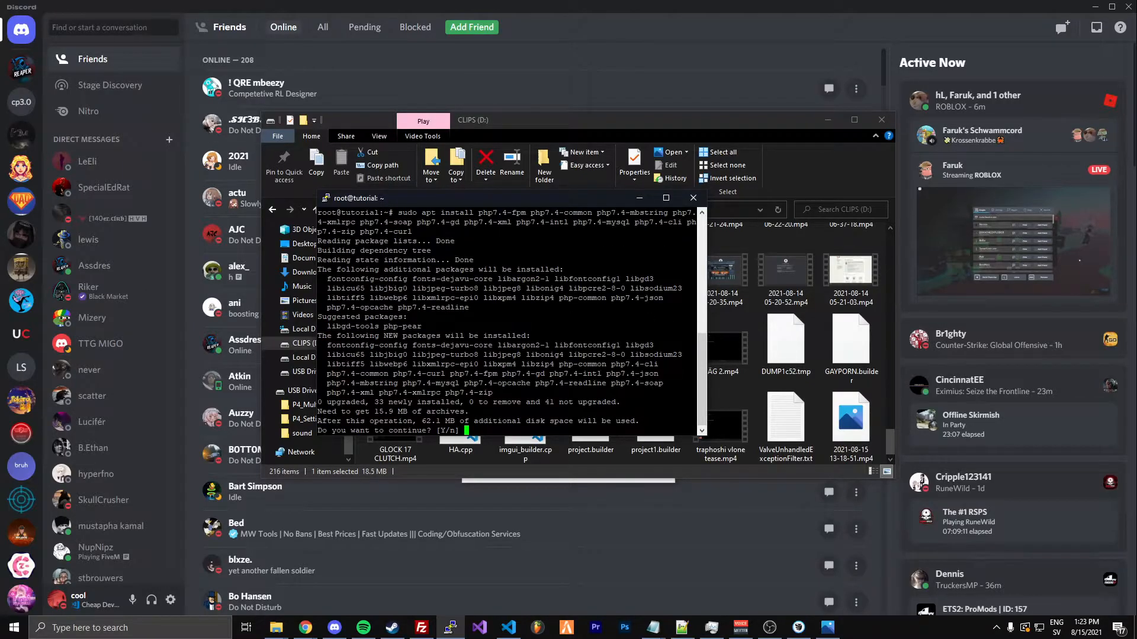
key("Return")
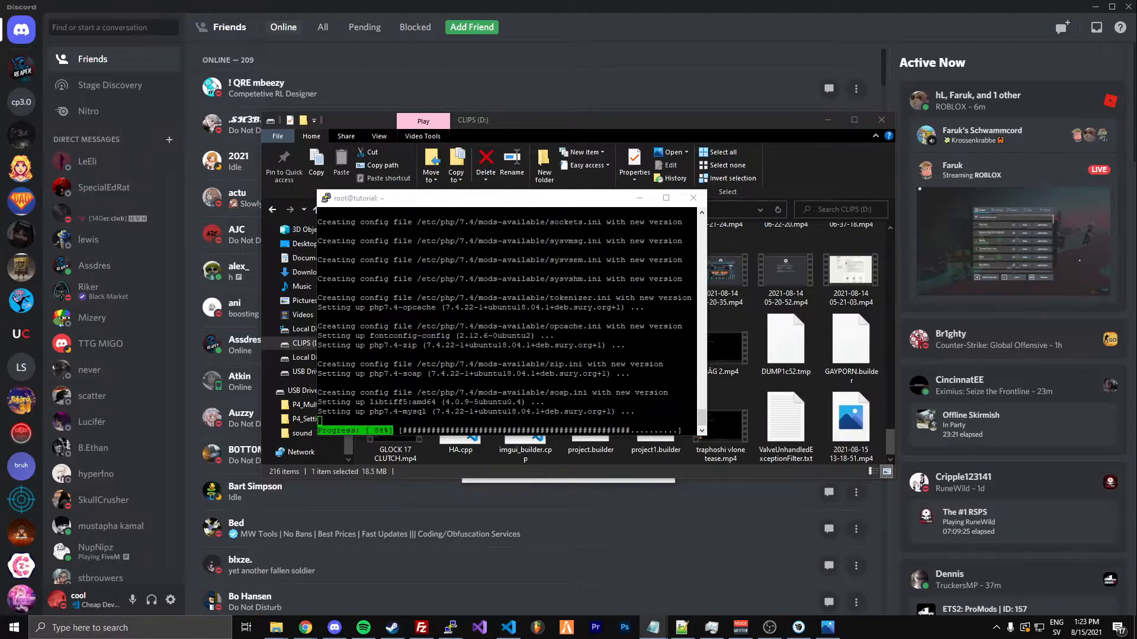
Run the prepared sudo apt install phpmyadmin command and confirm the installation with y
left_click_drag(431, 203, 432, 205)
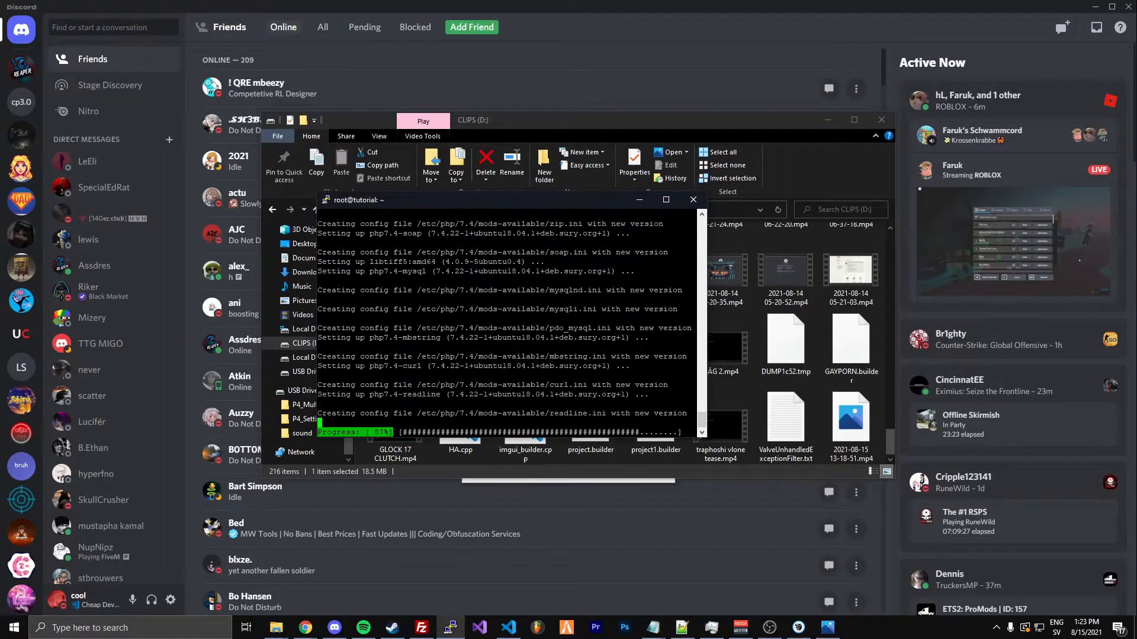
key("alt+Tab")
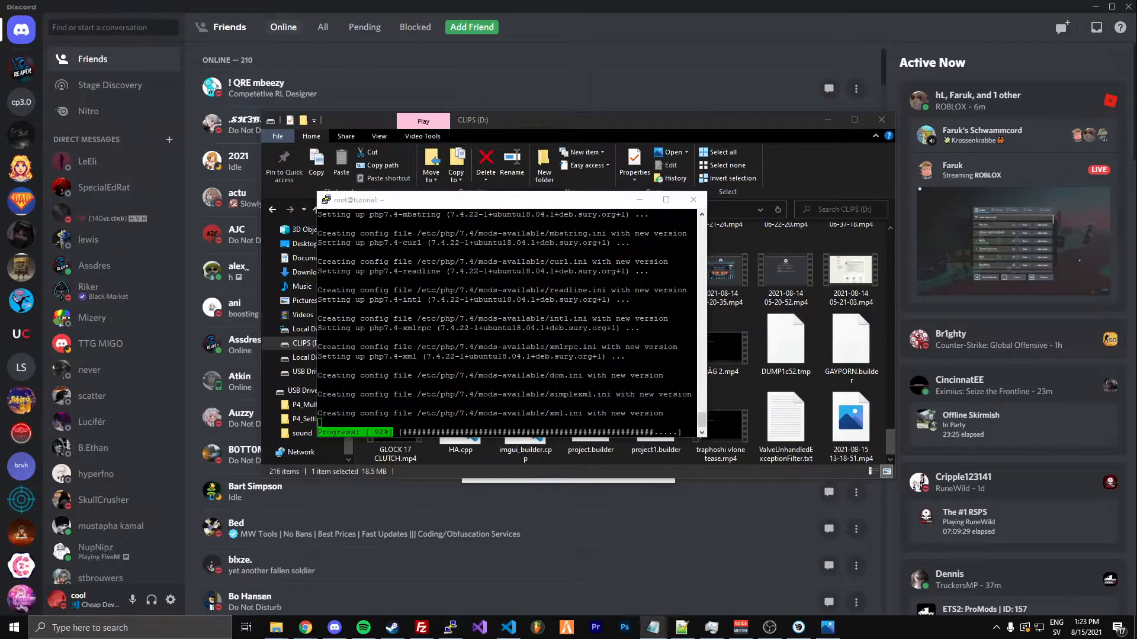
left_click_drag(469, 195, 453, 208)
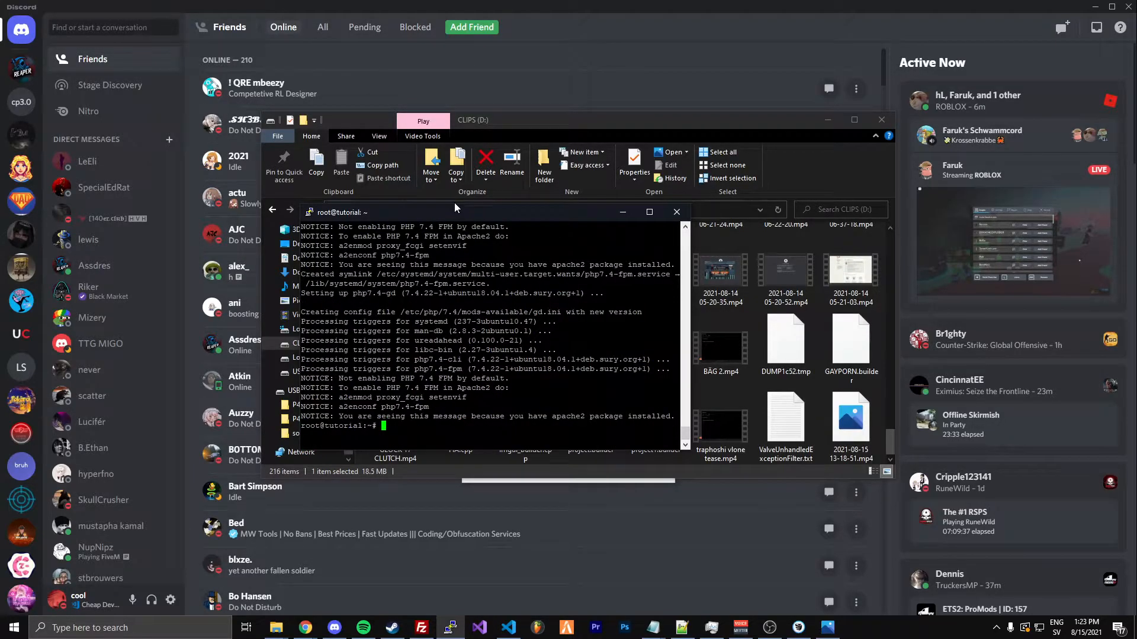
type("sudo apt install phpmyadmin")
key("Return")
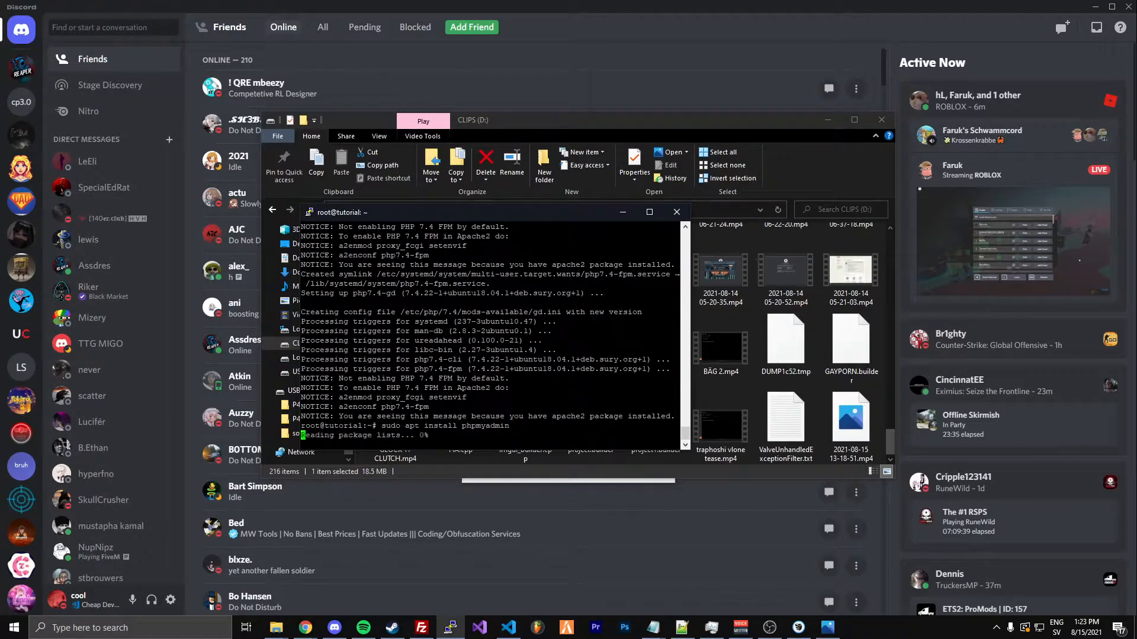
type("y")
key("Return")
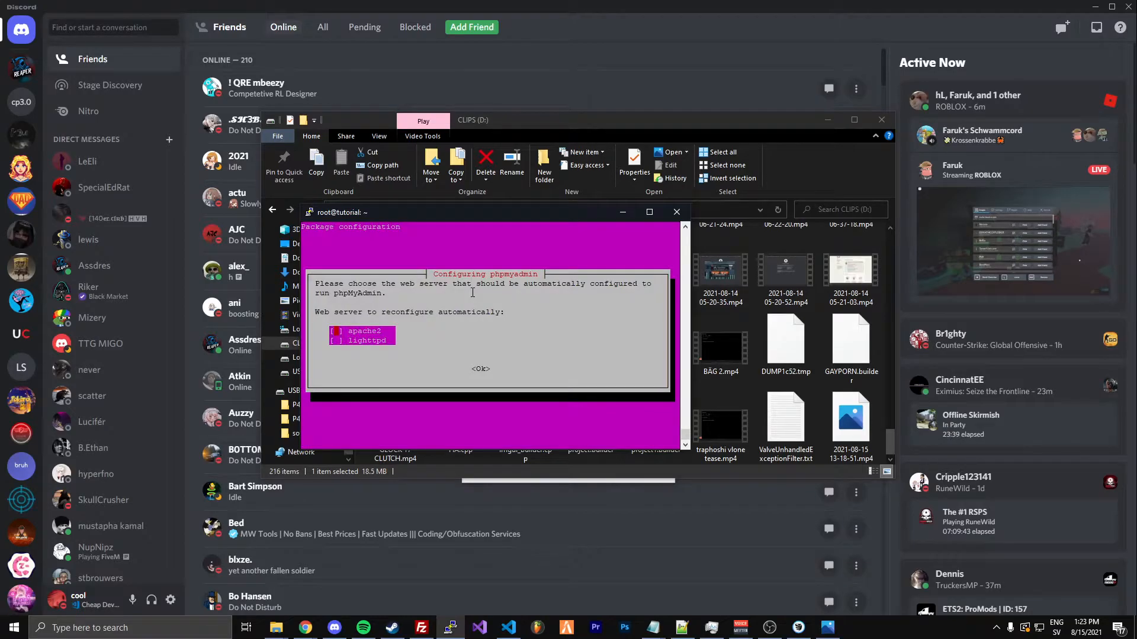
Continue the phpmyadmin configuration without ticking a web server and accept configuring its database with dbconfig-common
key("Tab")
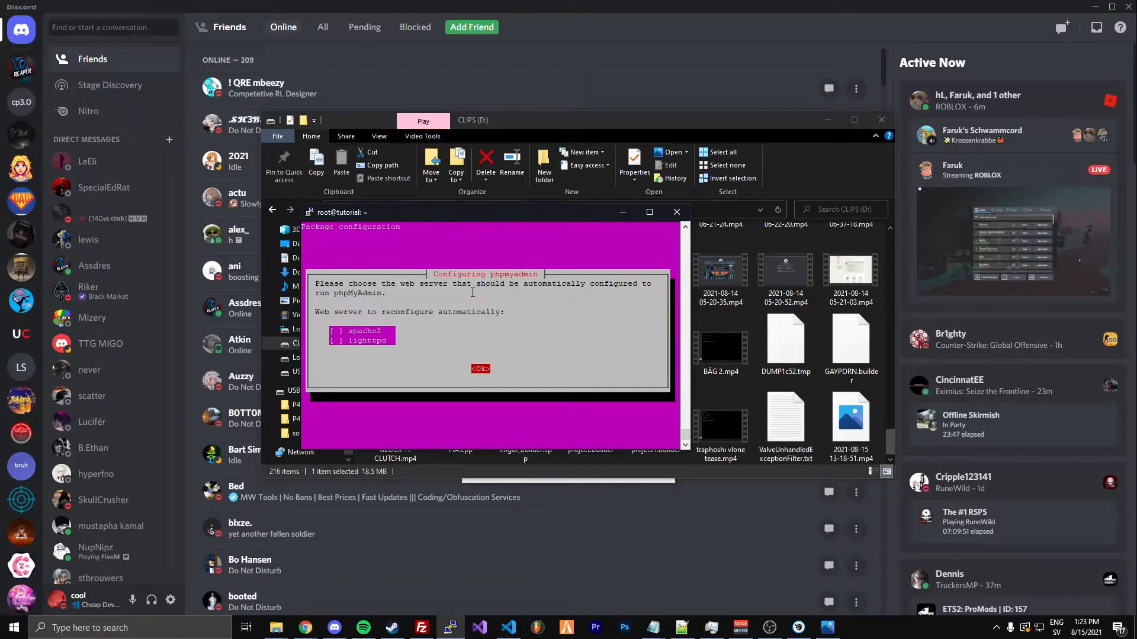
key("Return")
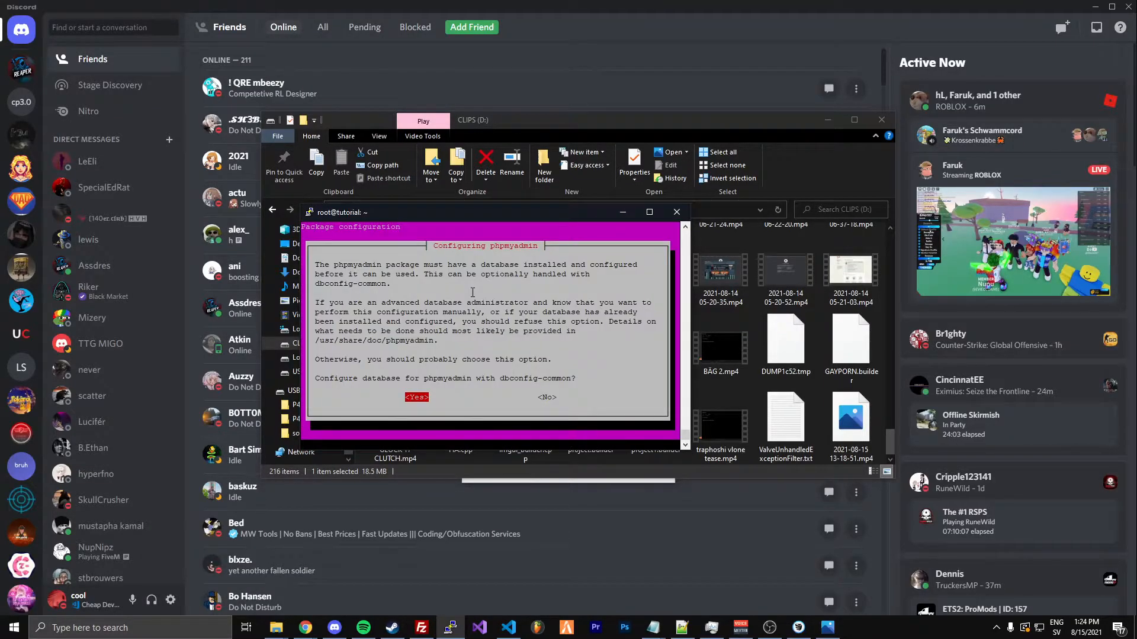
key("Return")
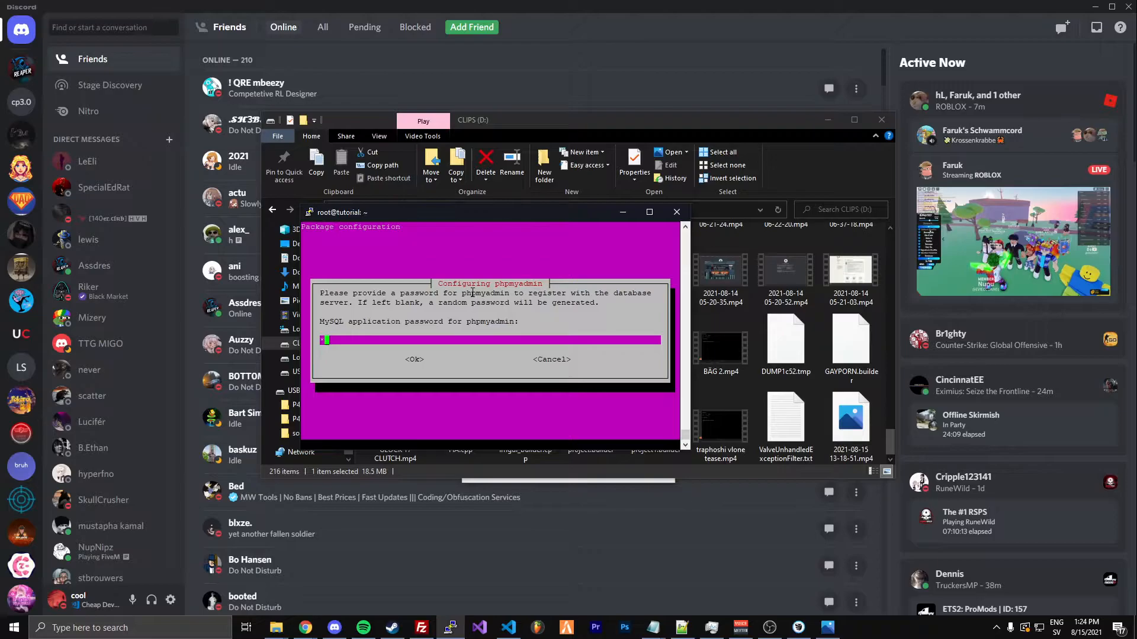
Enter the MySQL application password for phpmyadmin and repeat it in the password confirmation
type("**************")
key("Tab")
key("Return")
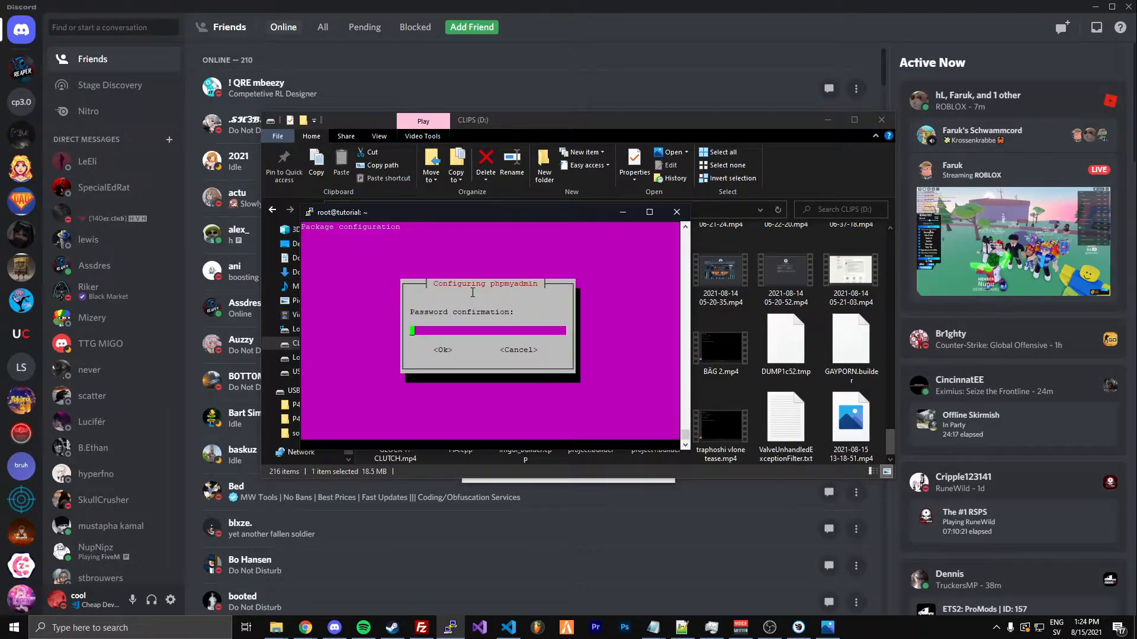
type("**************")
key("BackSpace")
key("BackSpace")
key("BackSpace")
key("BackSpace")
key("BackSpace")
key("BackSpace")
key("BackSpace")
key("BackSpace")
key("BackSpace")
key("BackSpace")
key("BackSpace")
key("BackSpace")
key("BackSpace")
key("BackSpace")
type("**************")
key("Tab")
key("Return")
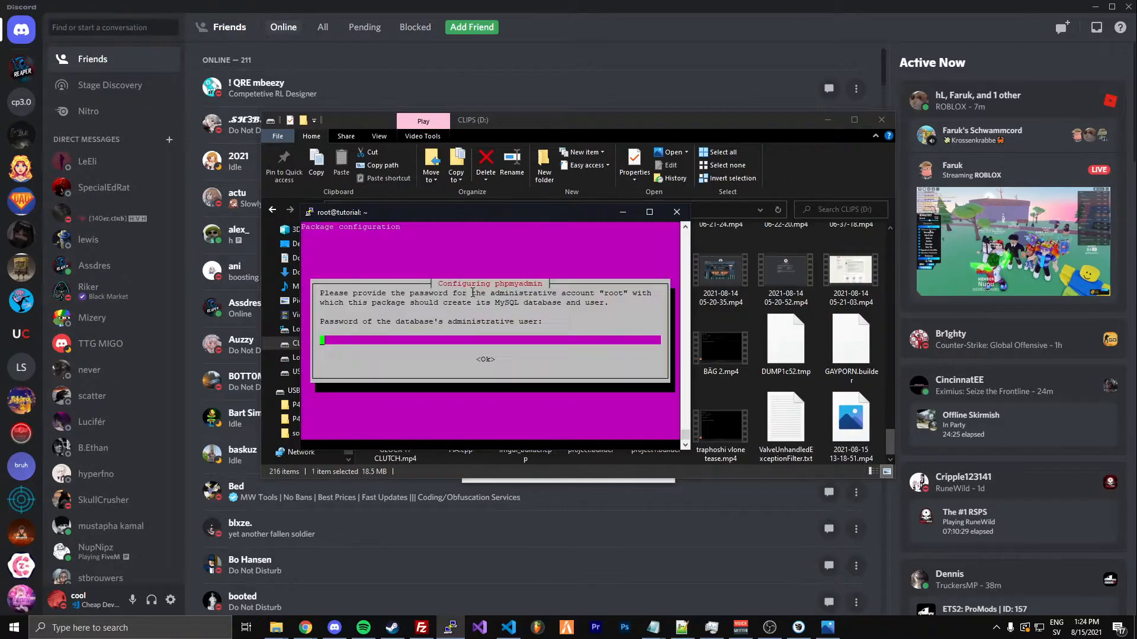
Enter the password of the database's administrative user to complete the phpmyadmin setup and clear the terminal
type("**************")
key("Return")
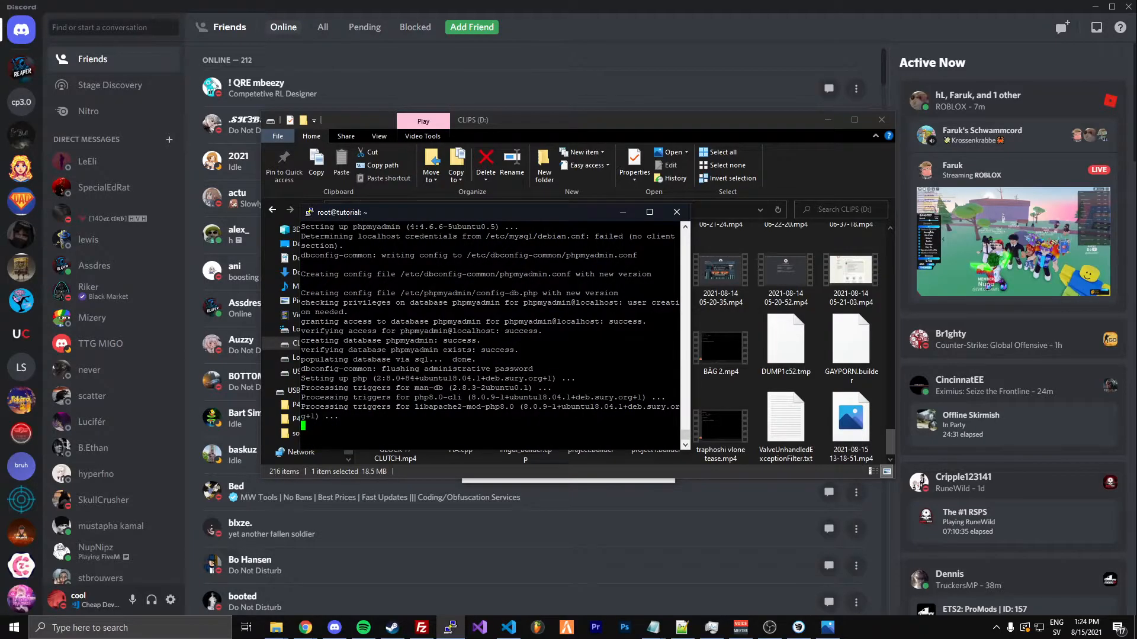
type("clear")
key("Return")
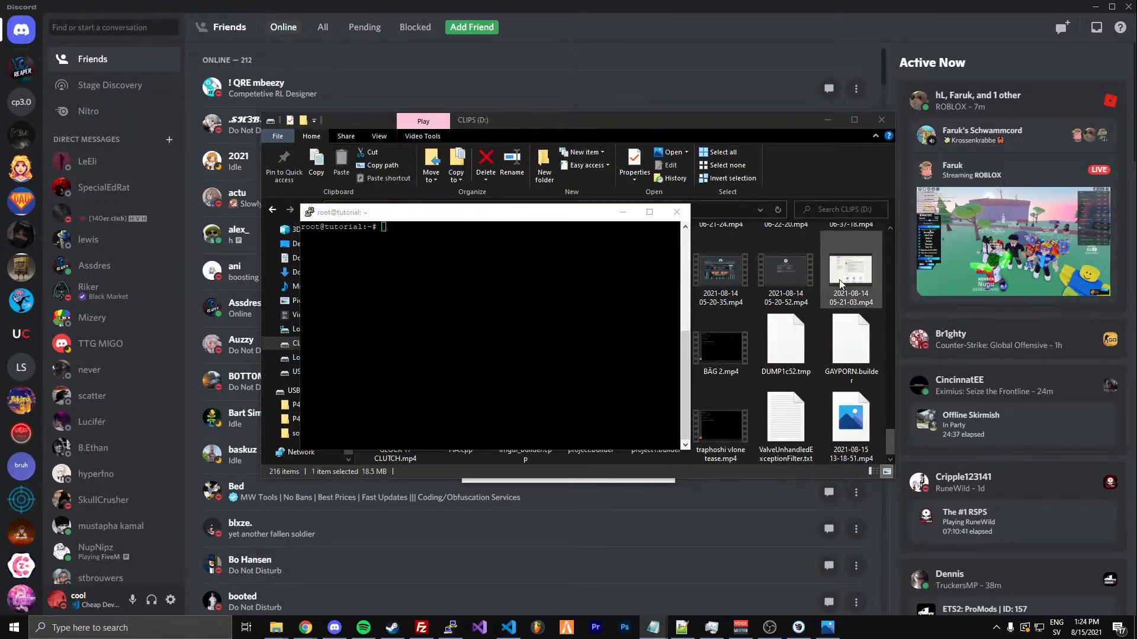
Link phpMyAdmin into the web root with sudo ln -s /usr/share/phpmyadmin /var/www/html and clear the terminal
left_click(592, 296)
right_click(592, 296)
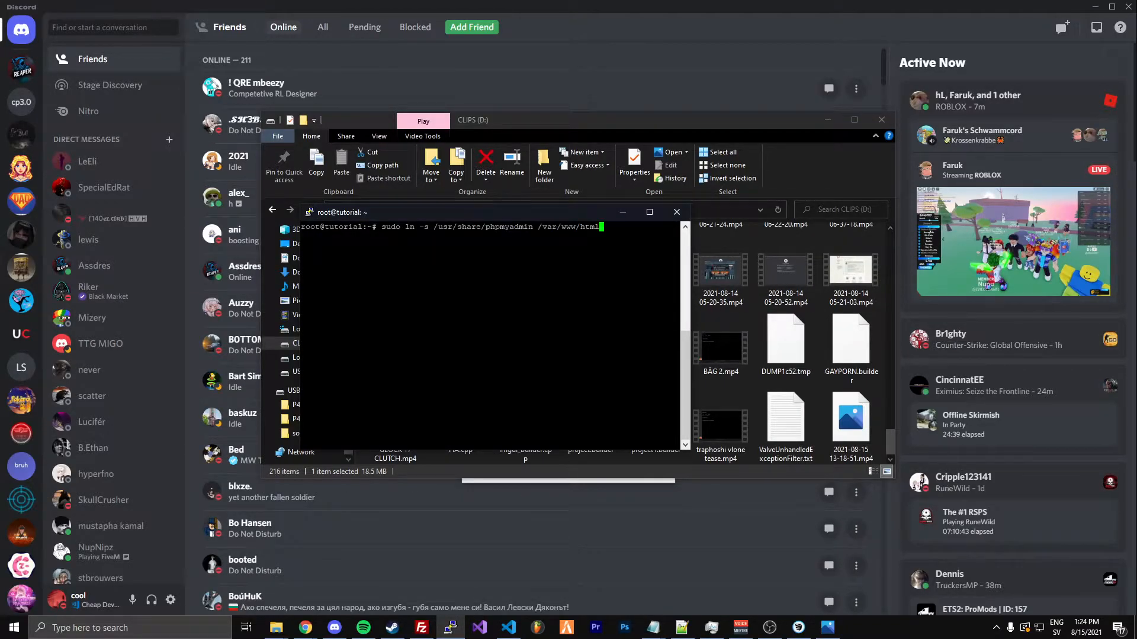
key("Return")
type("clear")
key("Return")
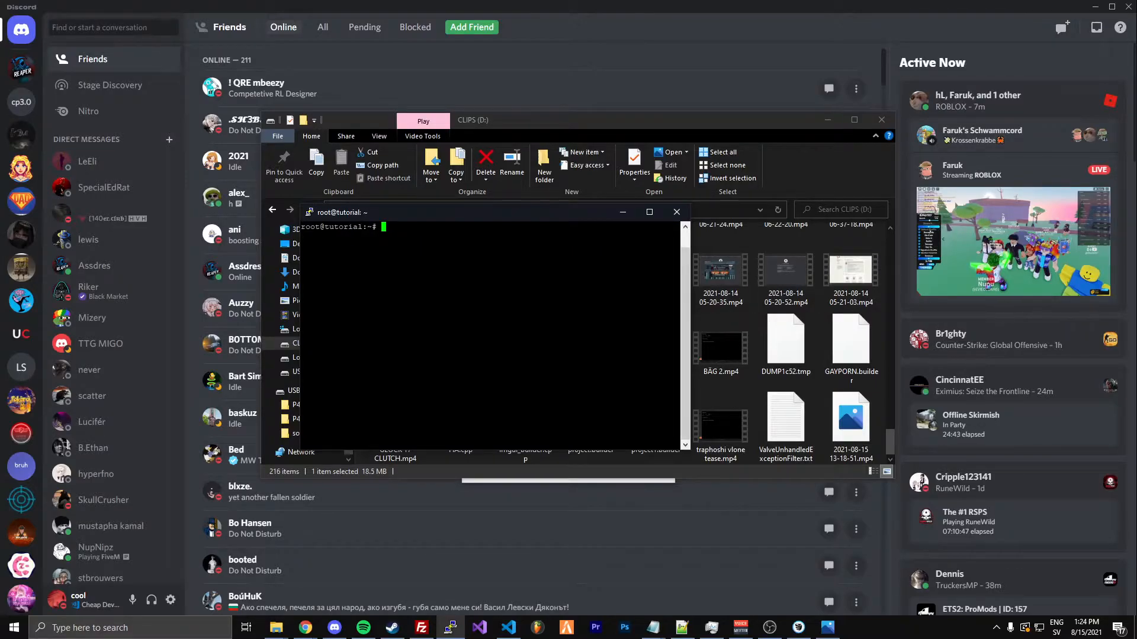
Minimize the file explorer and VyprVPN windows and bring up the incognito Chrome window behind the terminal
key("alt+Tab")
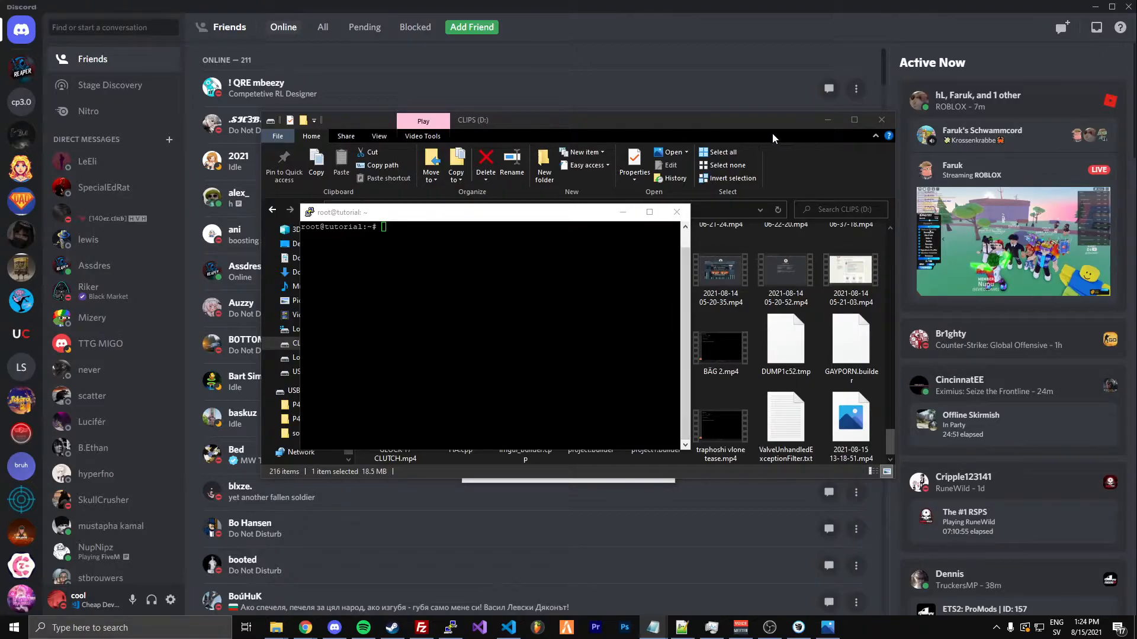
left_click(818, 118)
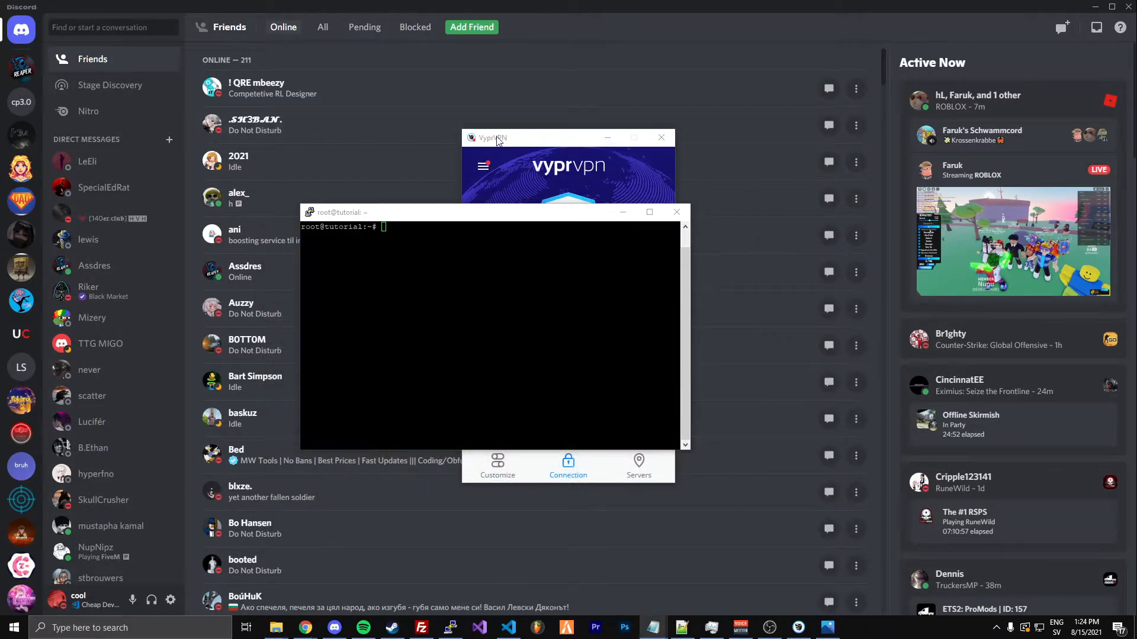
left_click(599, 137)
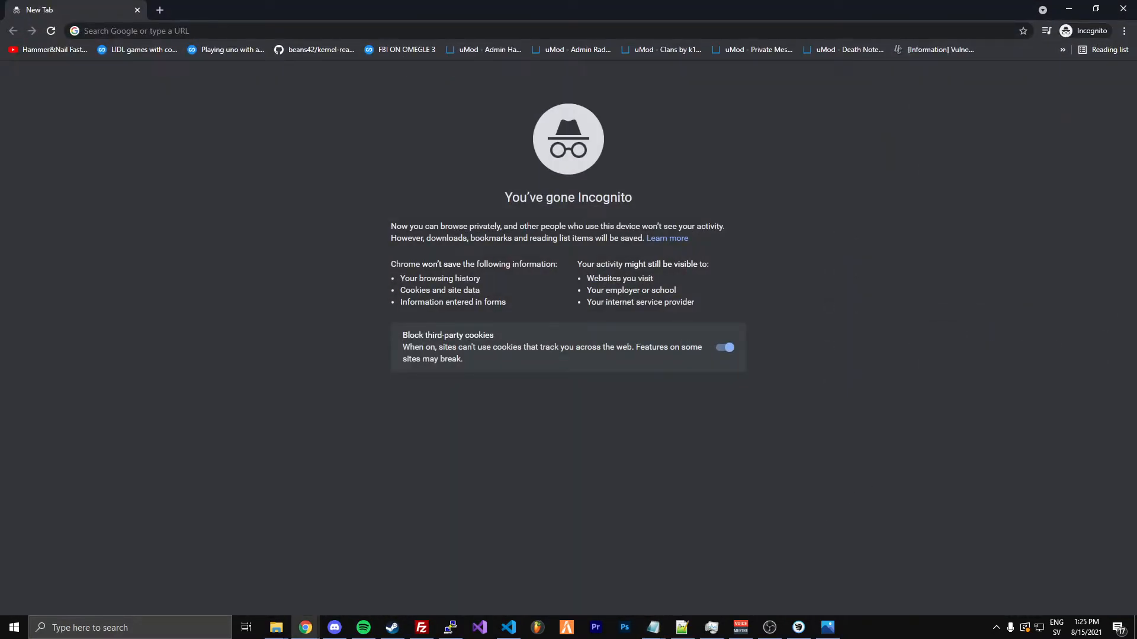
key("alt+Tab")
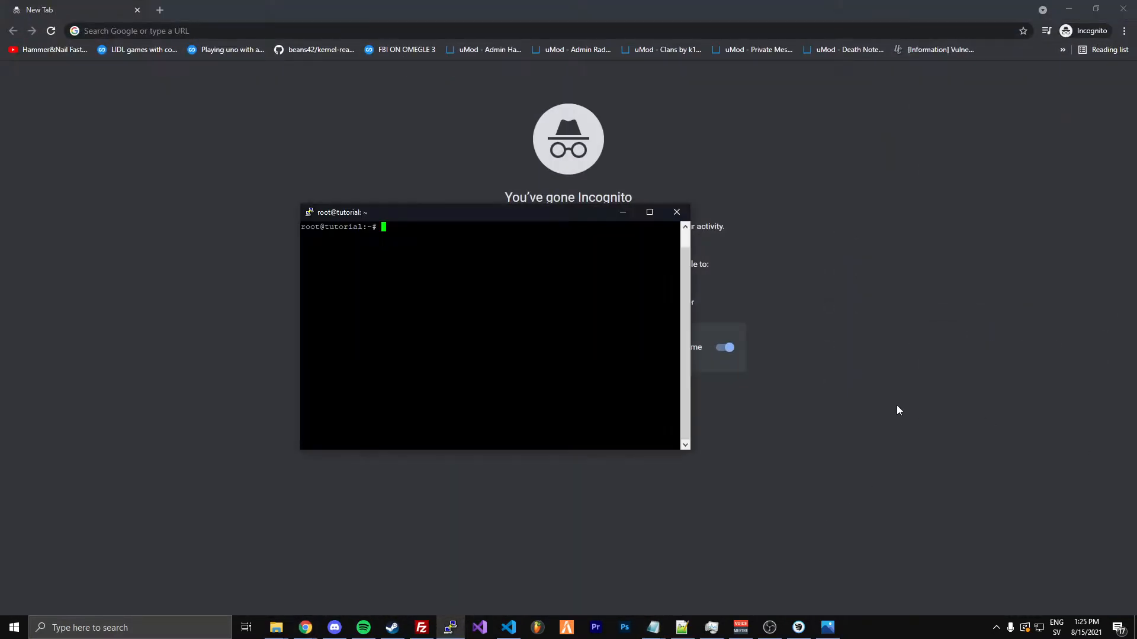
left_click_drag(360, 213, 406, 197)
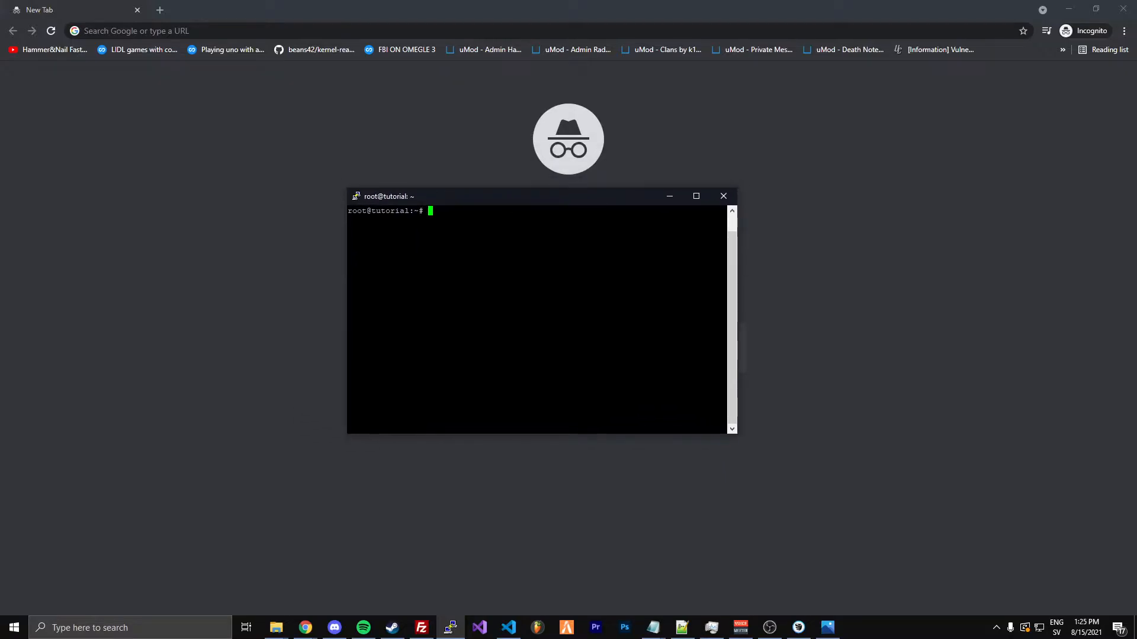
left_click_drag(478, 197, 456, 197)
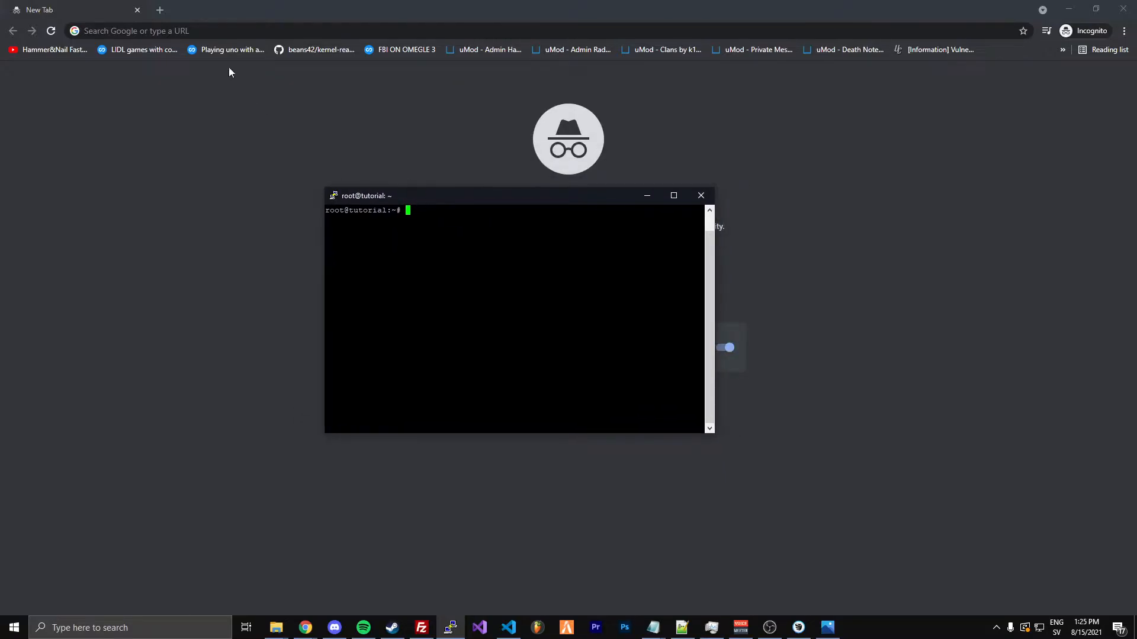
Switch to the incognito Chrome window and open filezilla-project.org
key("alt+Tab")
type("filezilla-project.org")
key("Return")
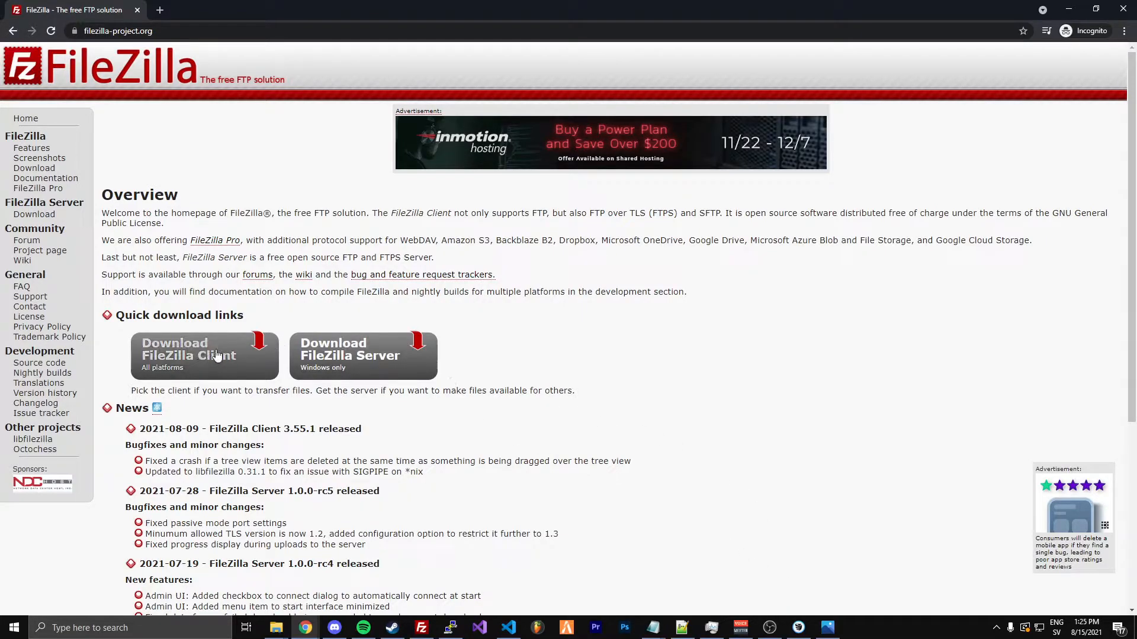
Replace the FileZilla website tab with a blank one and switch to the FileZilla client
left_click(160, 10)
left_click(138, 10)
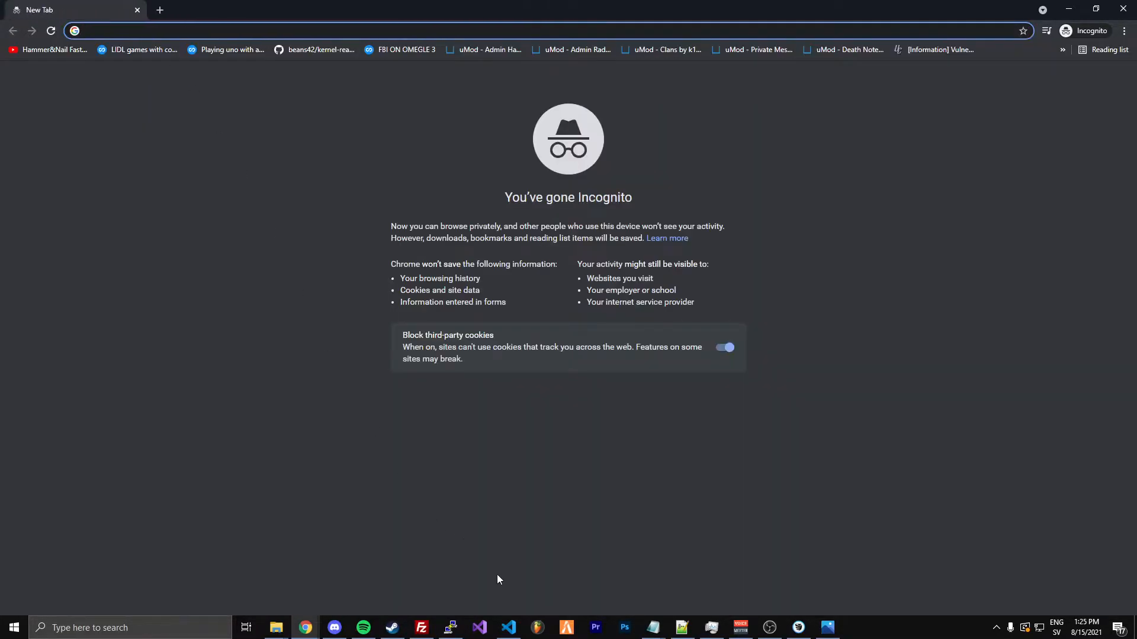
left_click(422, 627)
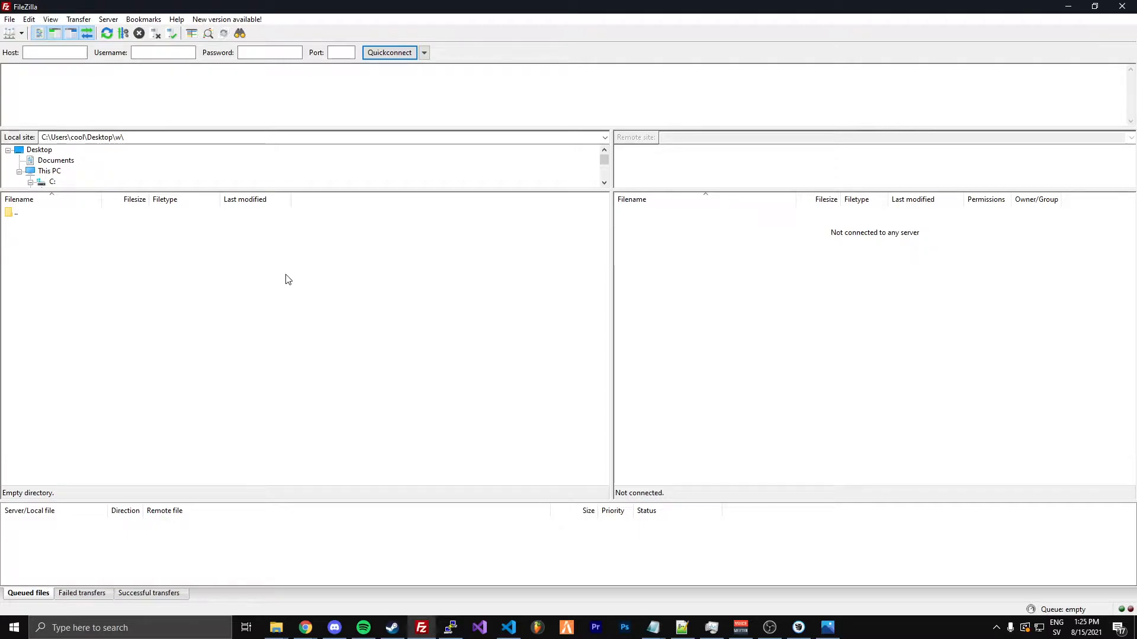
Connect to host 64.227.116.16 on port 22 as root, entering the server password
left_click(48, 53)
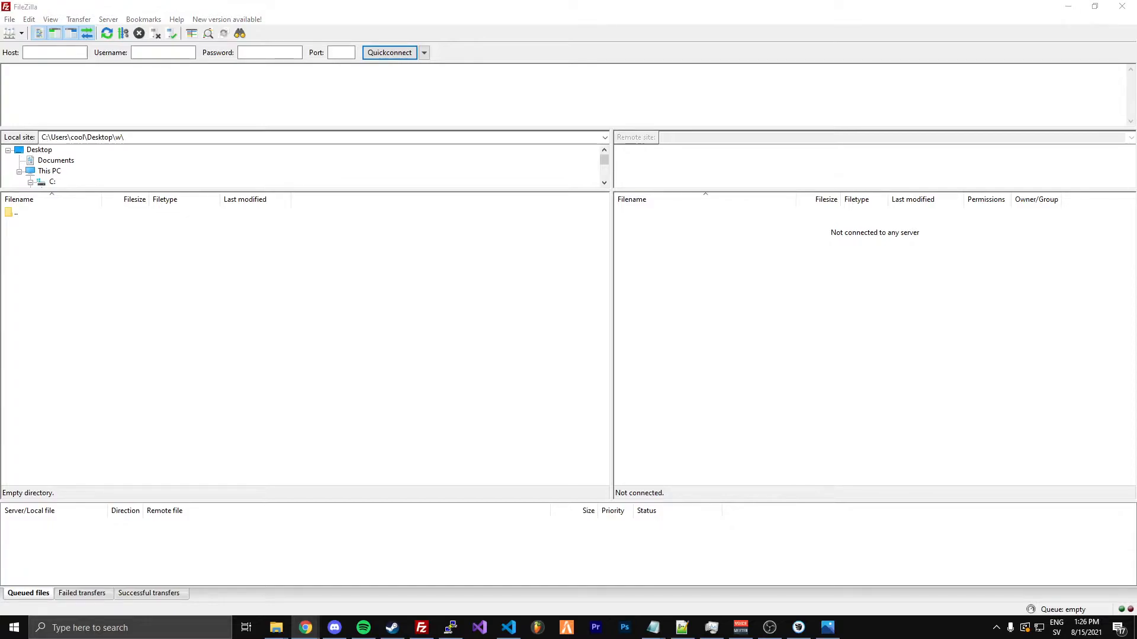
left_click(60, 52)
type("64.227.116.16")
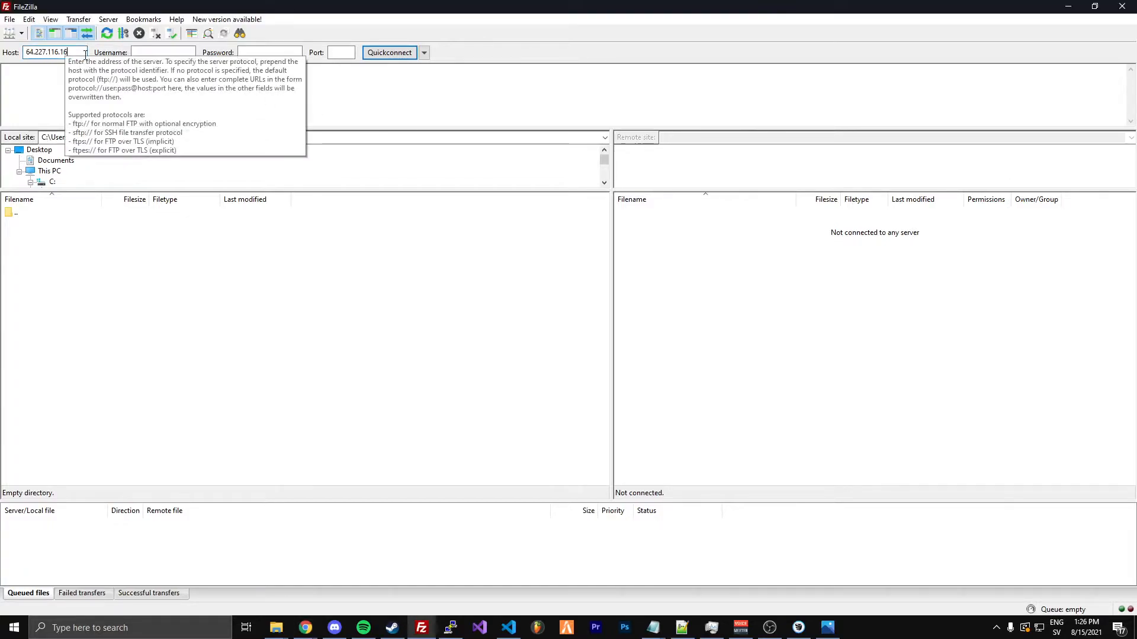
left_click(149, 50)
type("root")
key("Tab")
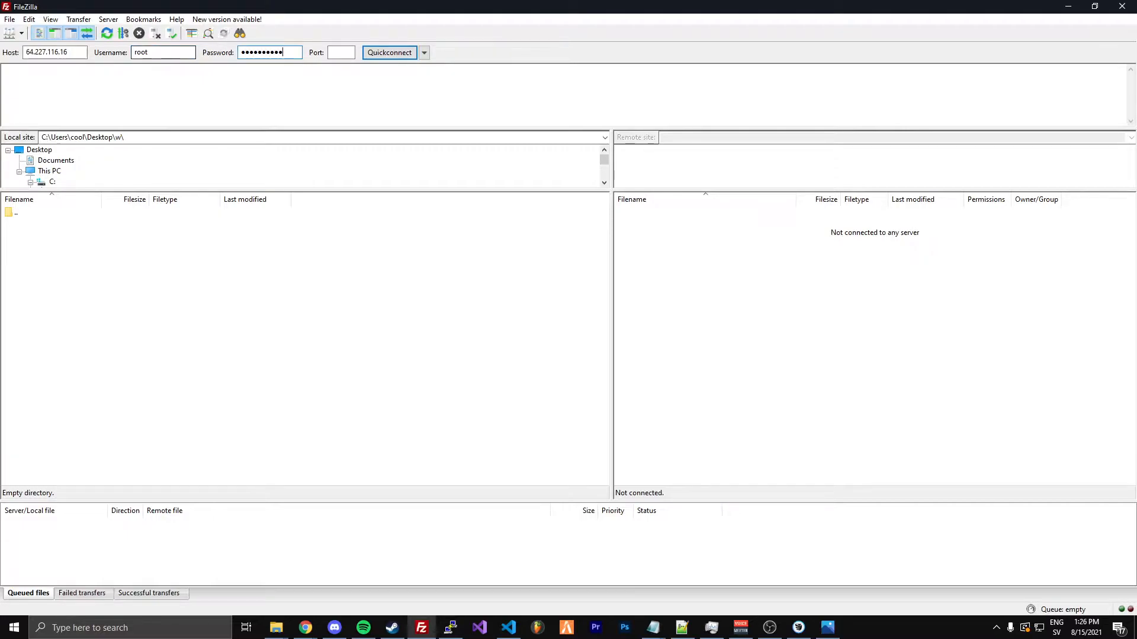
left_click(338, 52)
type("22")
left_click(389, 52)
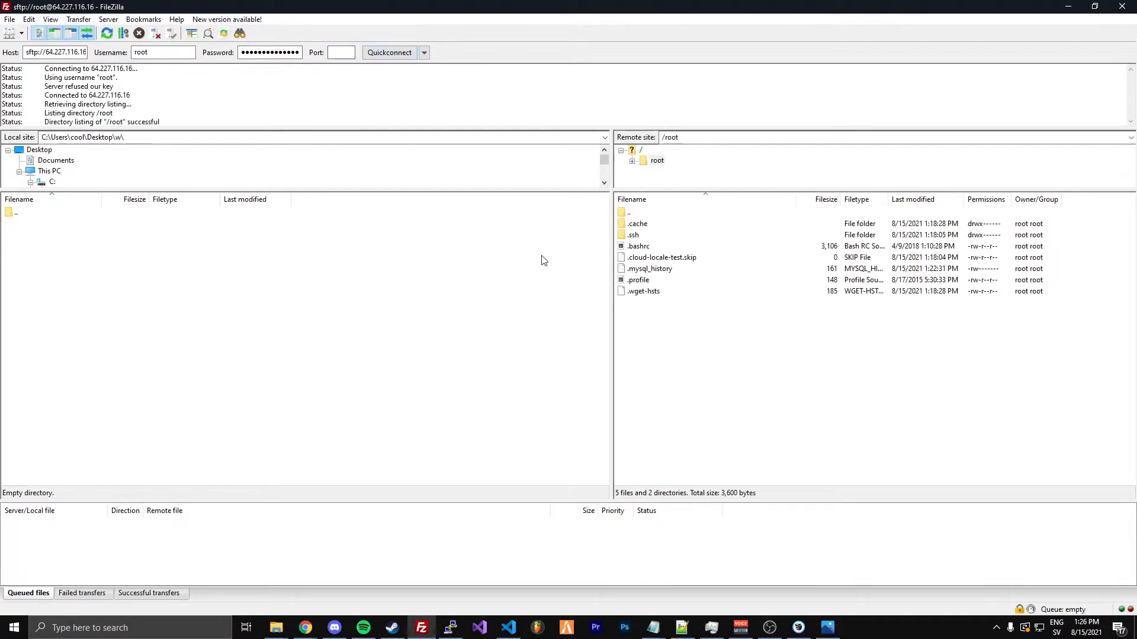
Browse the remote site from the root user's folder up to / and open the home directory
double_click(641, 214)
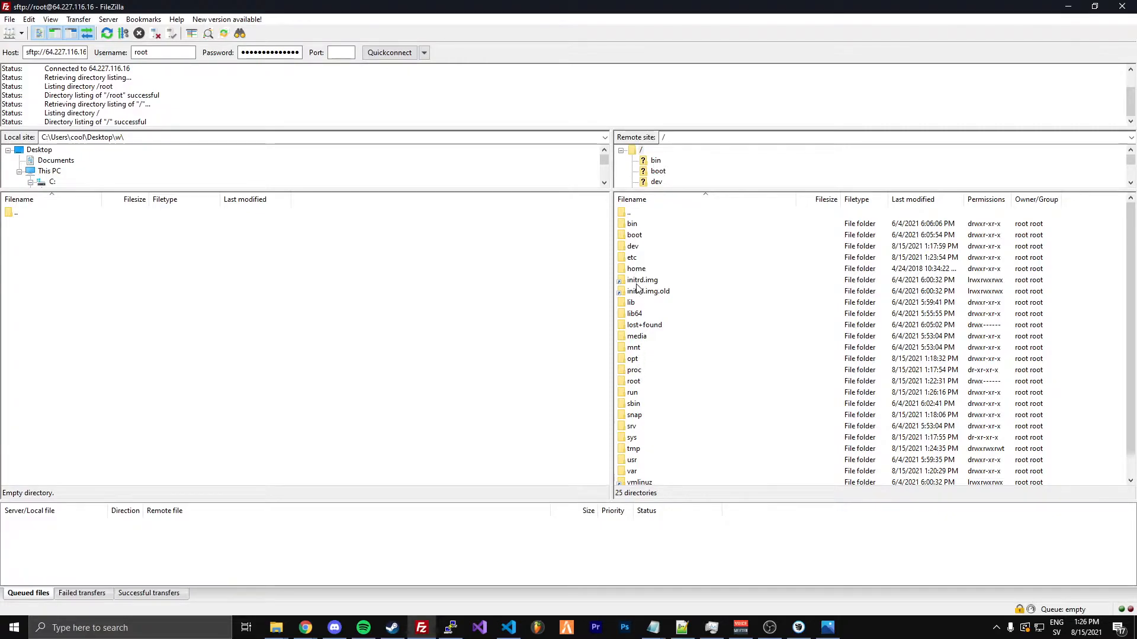
double_click(649, 215)
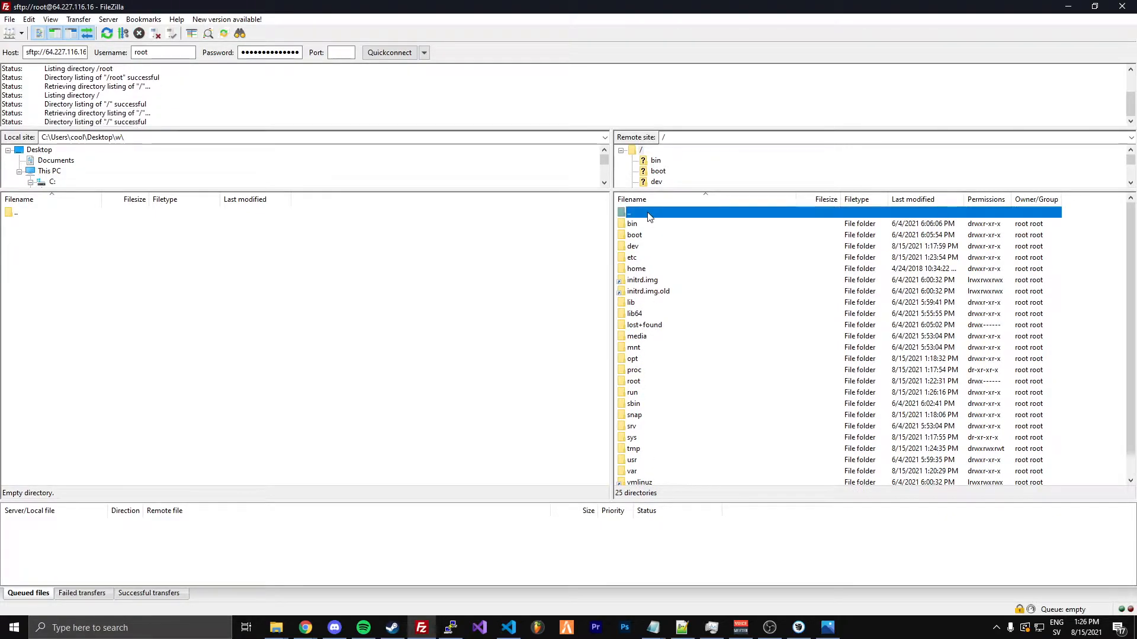
double_click(634, 380)
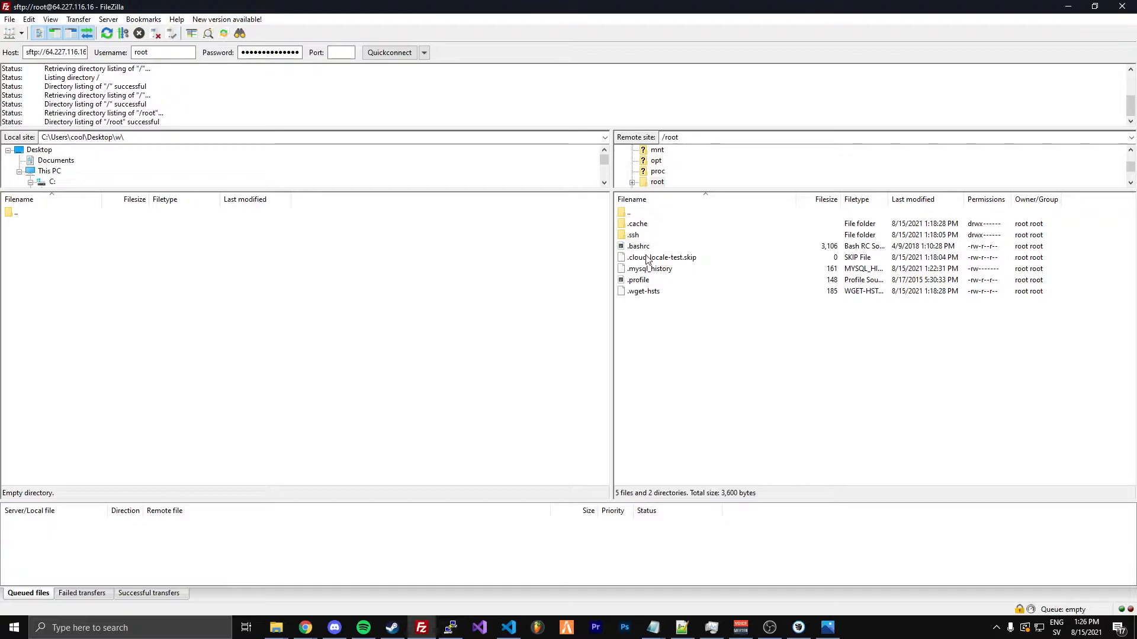
double_click(632, 214)
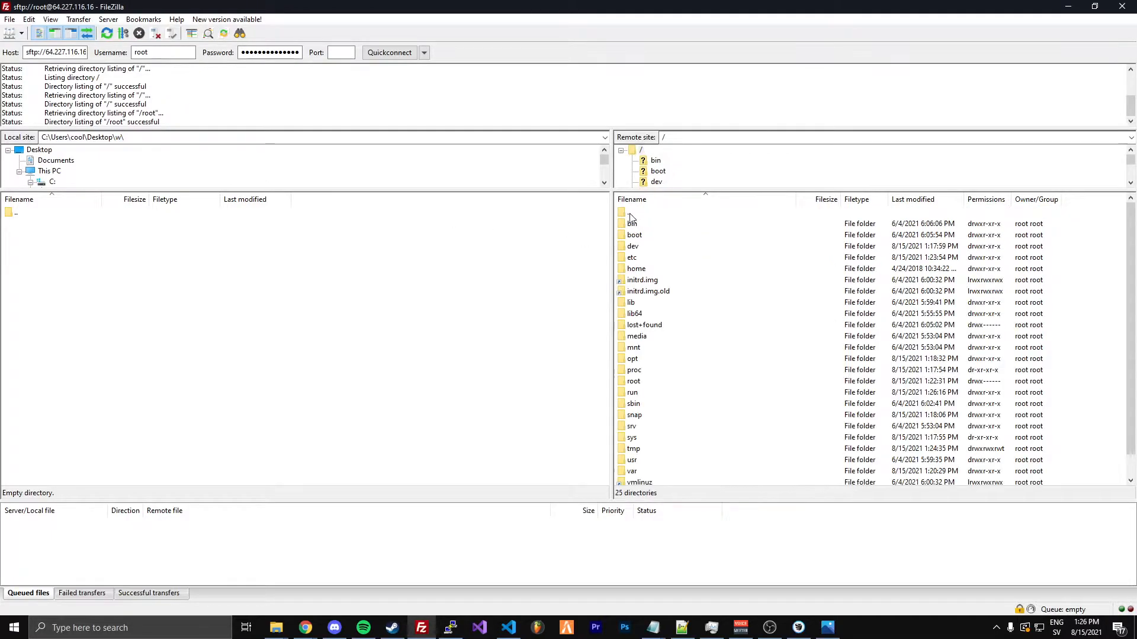
left_click(633, 325)
double_click(635, 268)
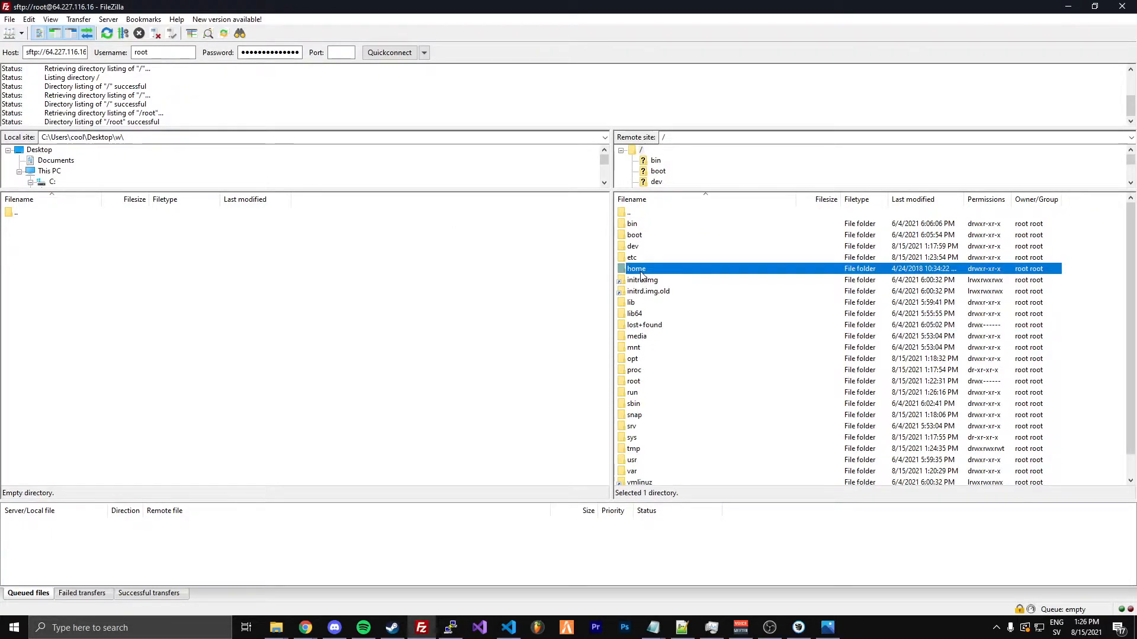
Create a directory named fivem inside the remote /home folder
right_click(700, 284)
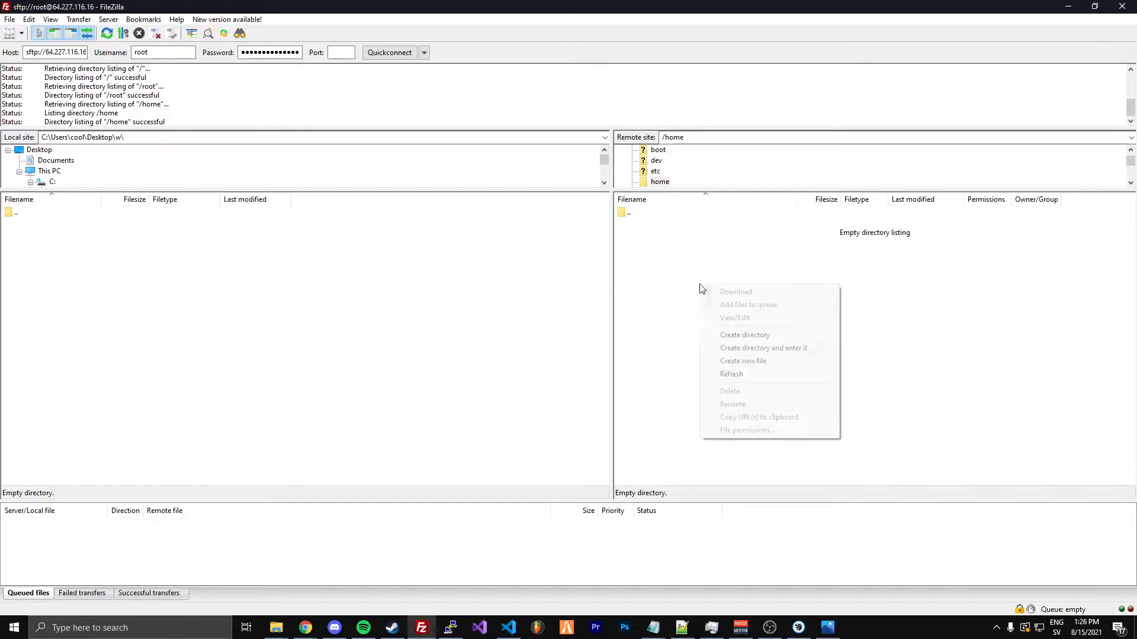
left_click(725, 332)
type("fivem")
key("Return")
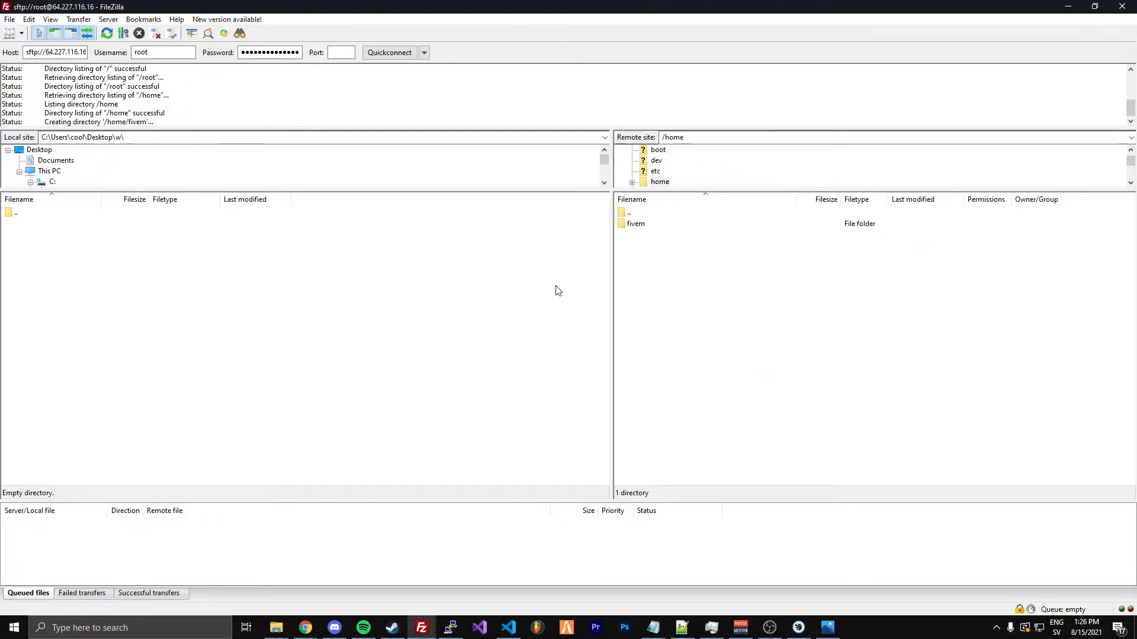
Open the remote fivem folder and create a directory named server inside it
double_click(636, 223)
right_click(631, 275)
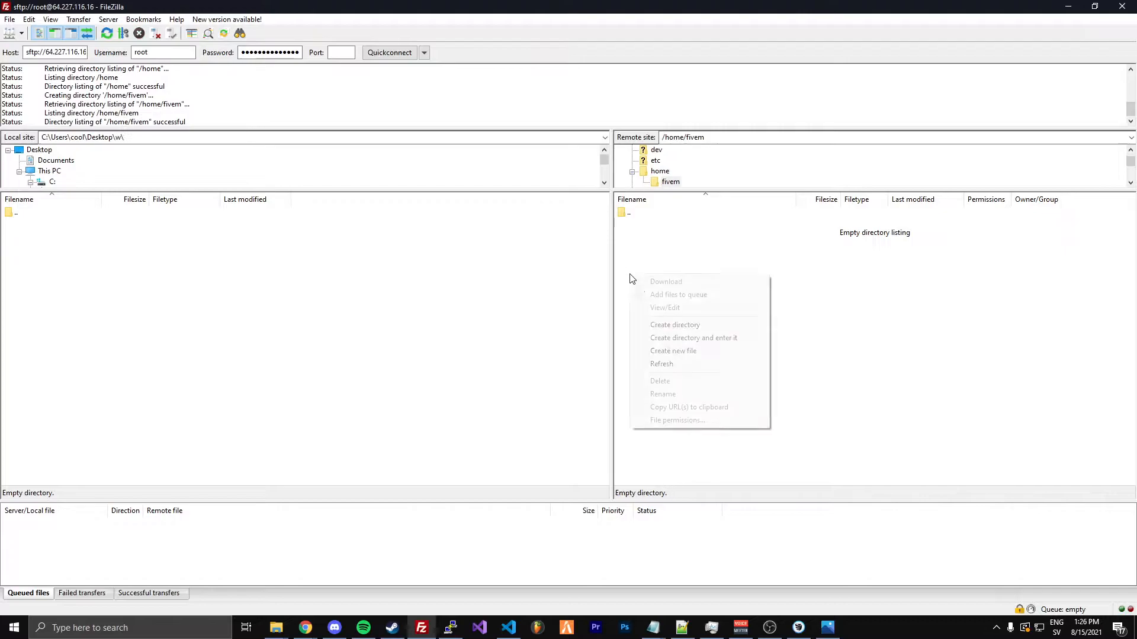
left_click(652, 326)
type("serve")
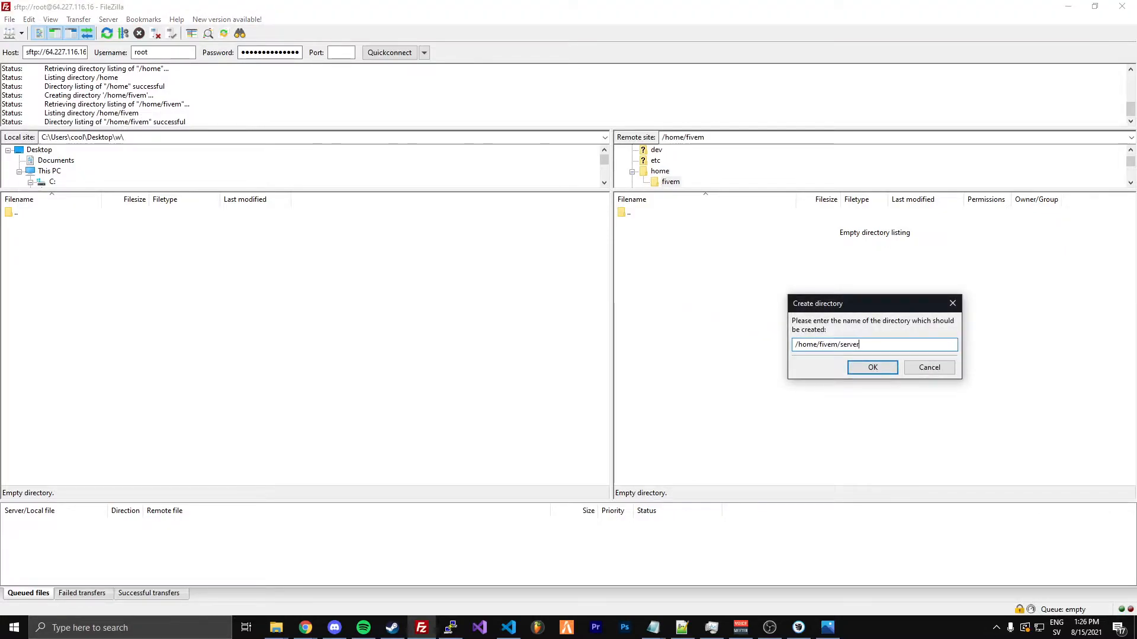
type("r")
key("Return")
left_click(642, 225)
left_click_drag(673, 292, 643, 226)
left_click(655, 260)
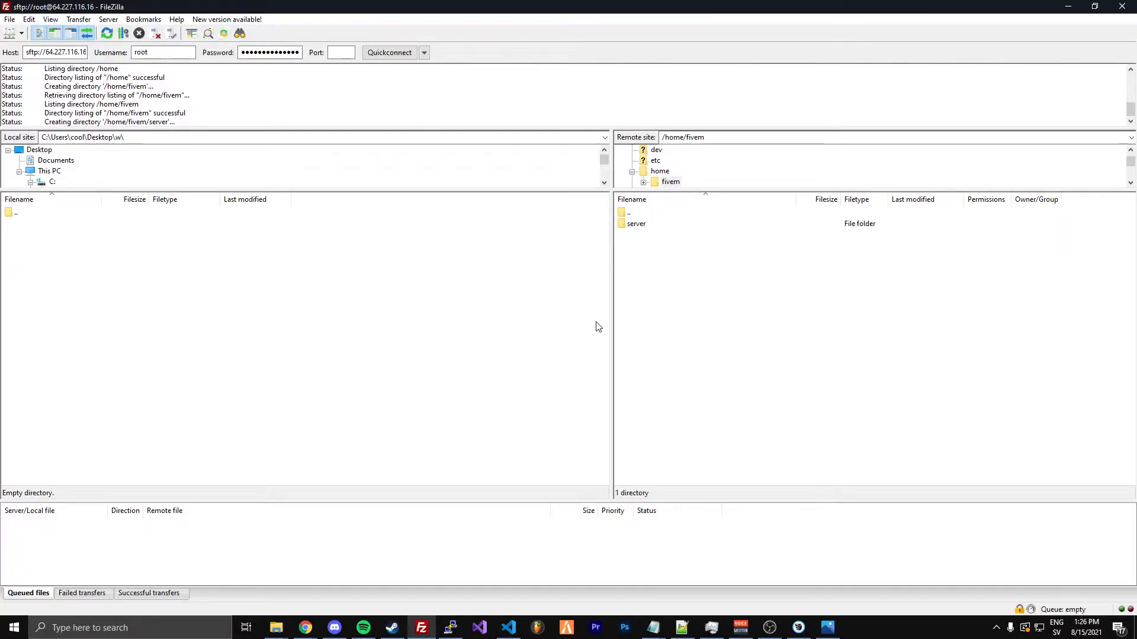
left_click(647, 225)
left_click(650, 255)
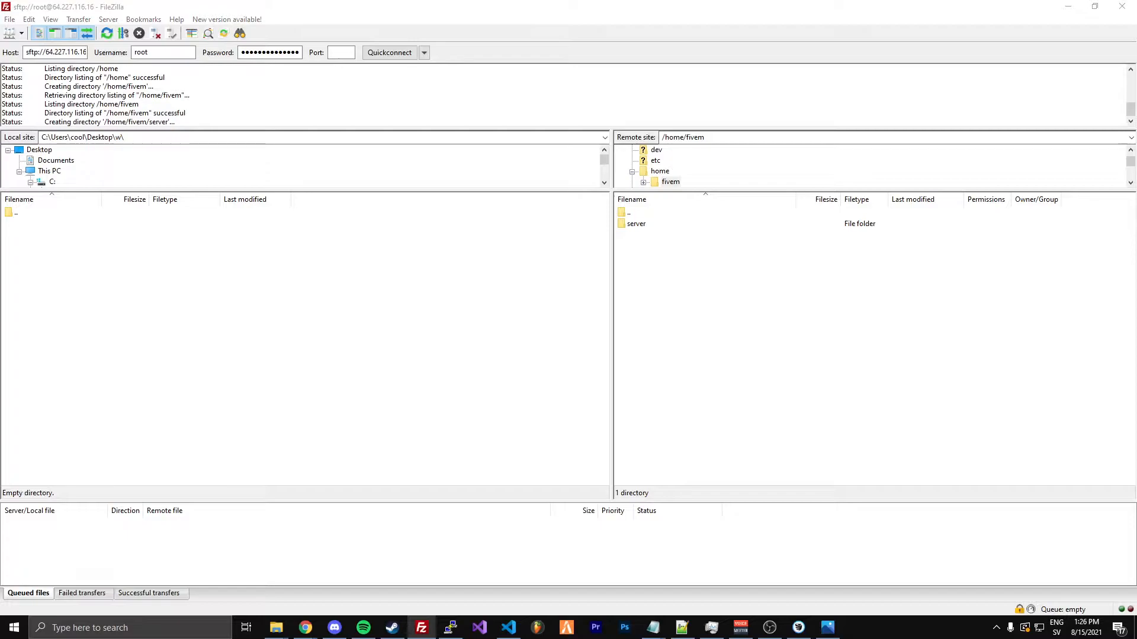
Switch to the incognito Chrome window and open runtime.fivem.net/artifacts/fivem/build_proot_linux/master/
key("alt+Tab")
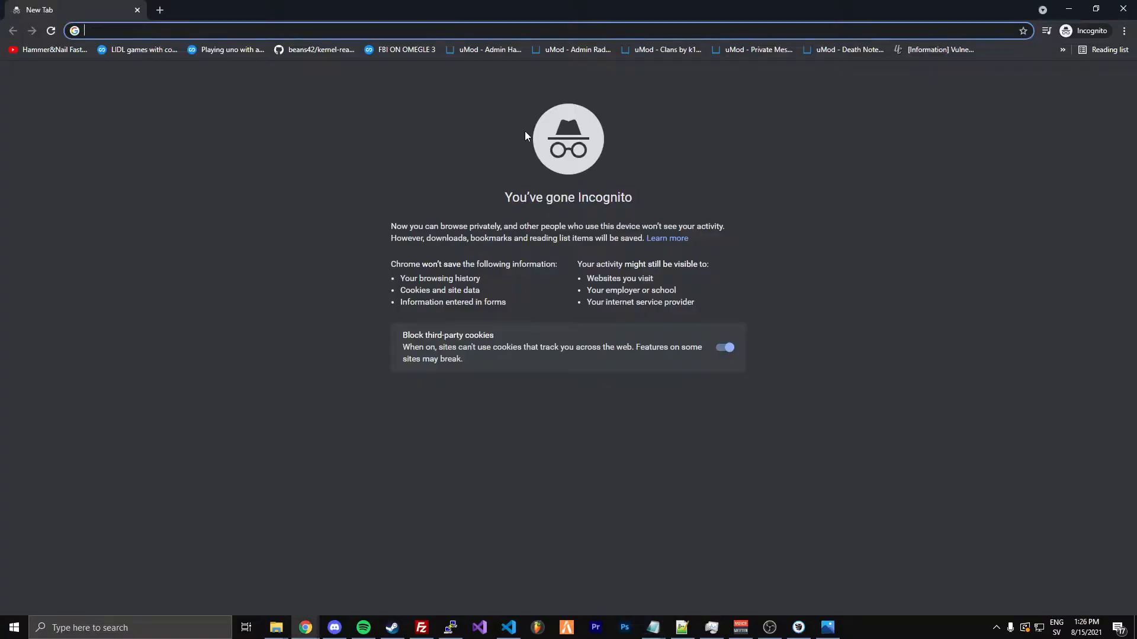
key("ctrl+v")
key("Return")
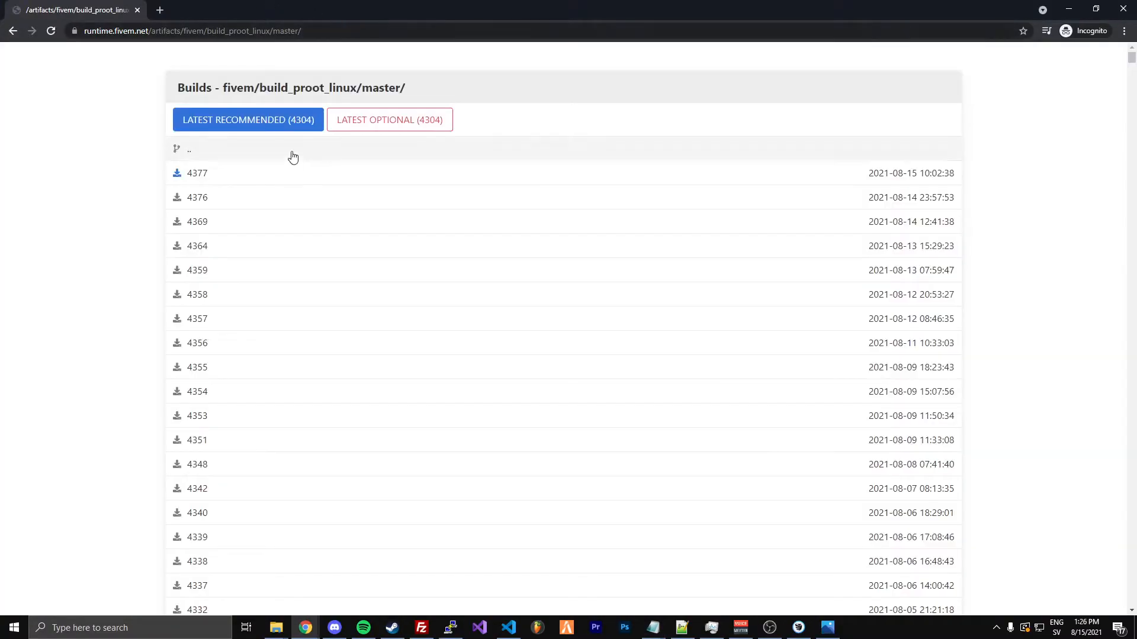
left_click(345, 31)
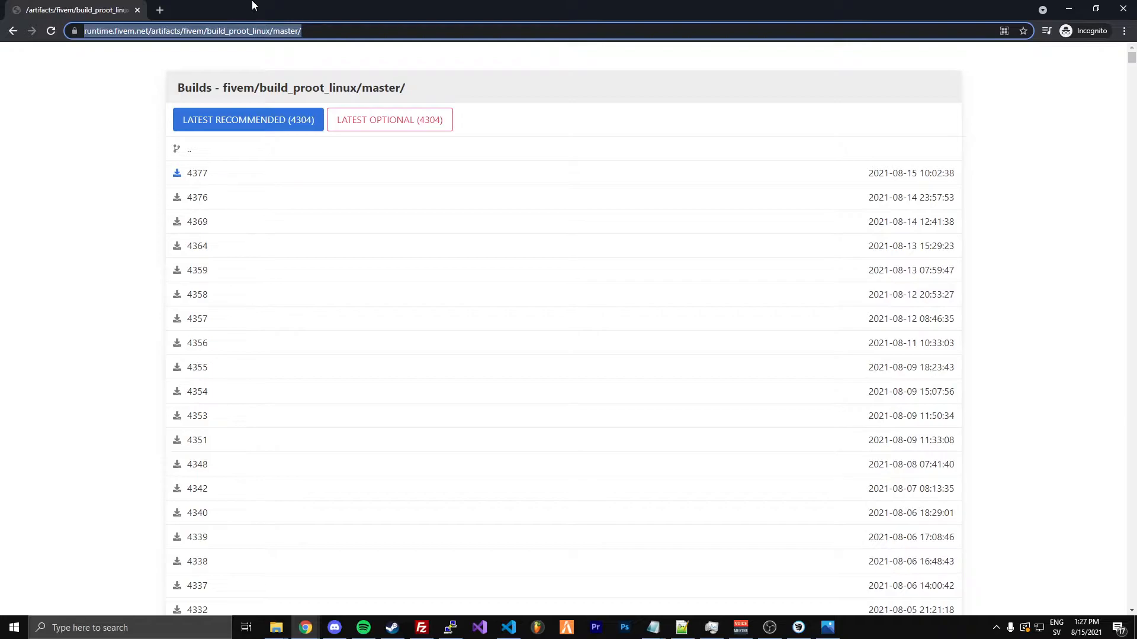
left_click(68, 72)
left_click_drag(308, 32, 81, 45)
left_click(93, 104)
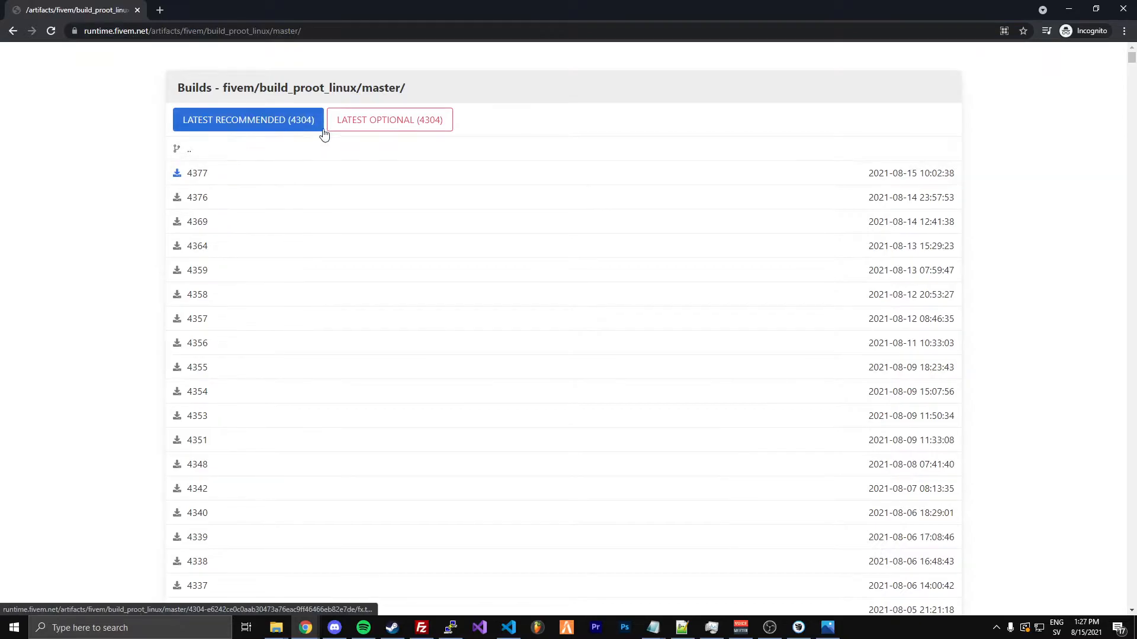
Download the latest recommended build (4304) and upload the archive fx (2).tar.xz to the remote /home/fivem folder in FileZilla
left_click(245, 121)
left_click_drag(341, 10, 1010, 20)
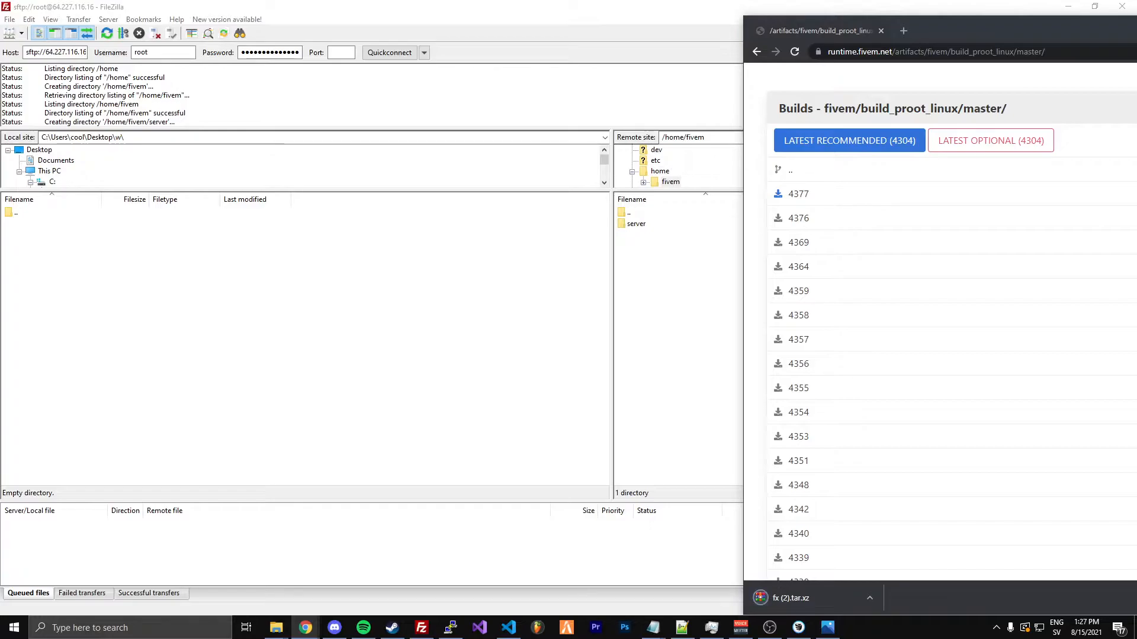
left_click_drag(804, 598, 678, 402)
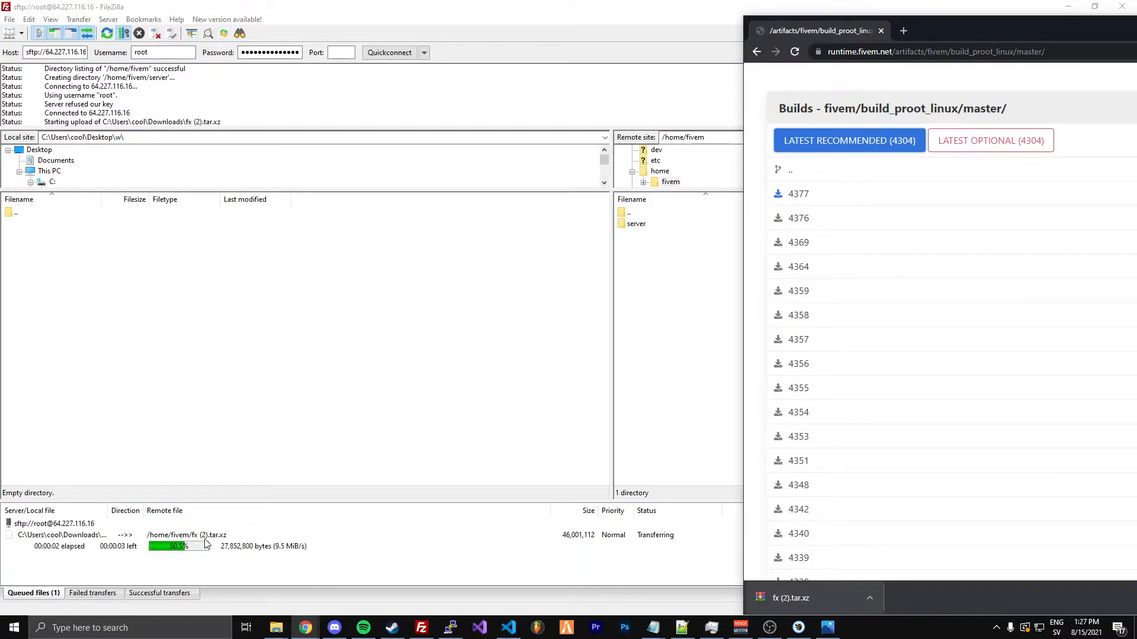
Rename the uploaded archive in /home/fivem as fx.tar.xz
left_click(651, 282)
right_click(643, 235)
left_click(654, 358)
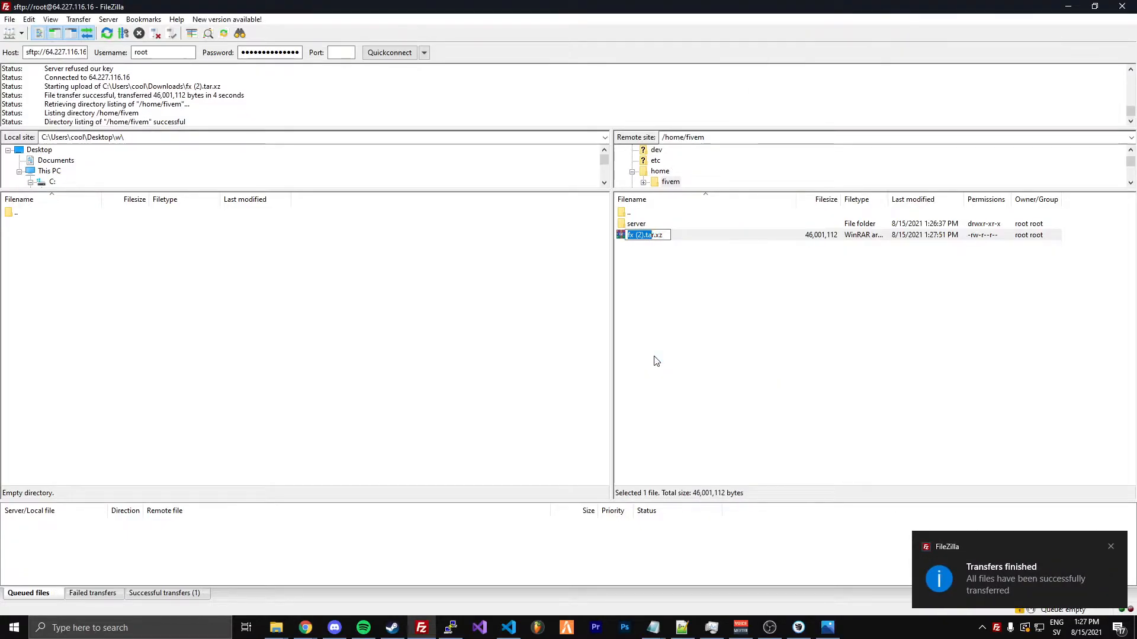
type("fx")
key("Return")
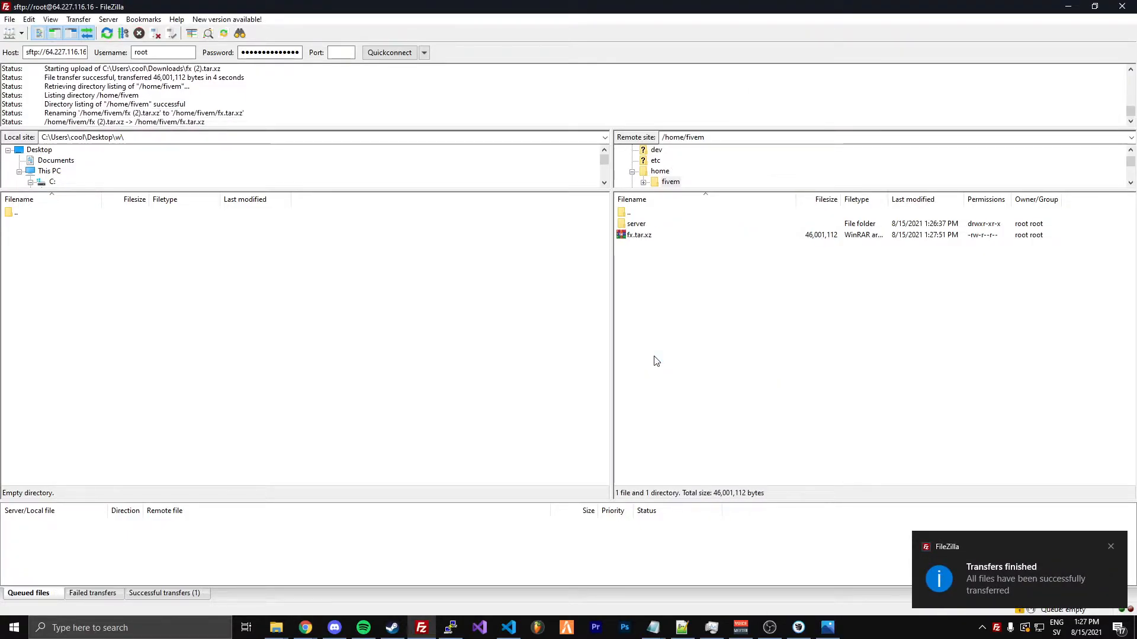
Switch to the SSH terminal, change to the /home/fivem directory and list its contents with ls
left_click(456, 616)
left_click_drag(404, 201, 500, 332)
type("cd /ho")
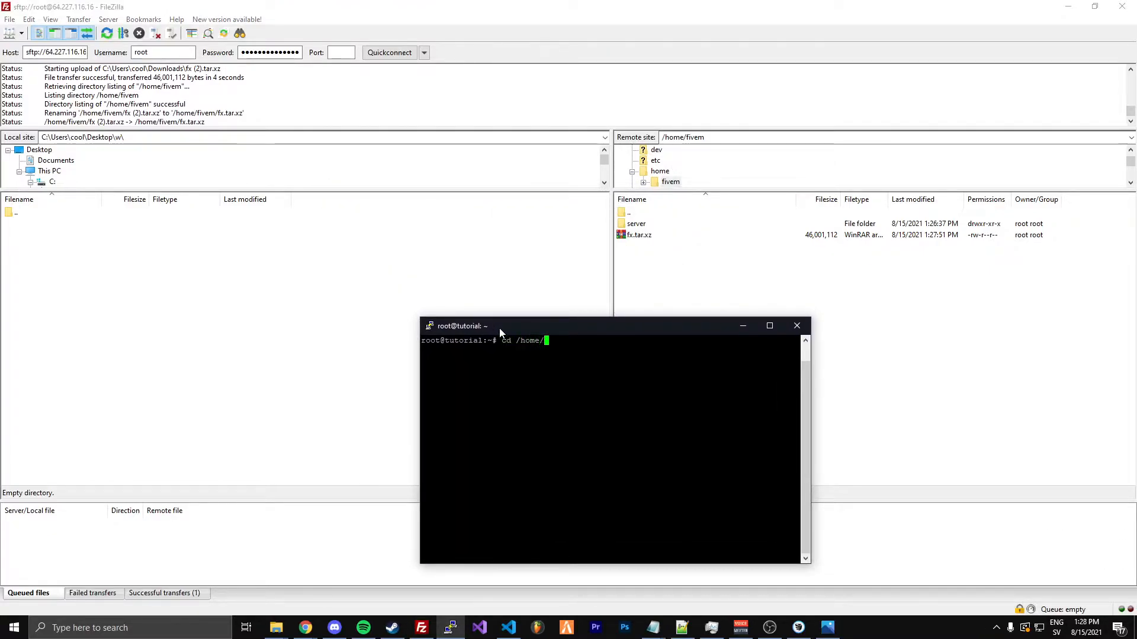
type("me/fivem")
key("Return")
type("ls")
key("Return")
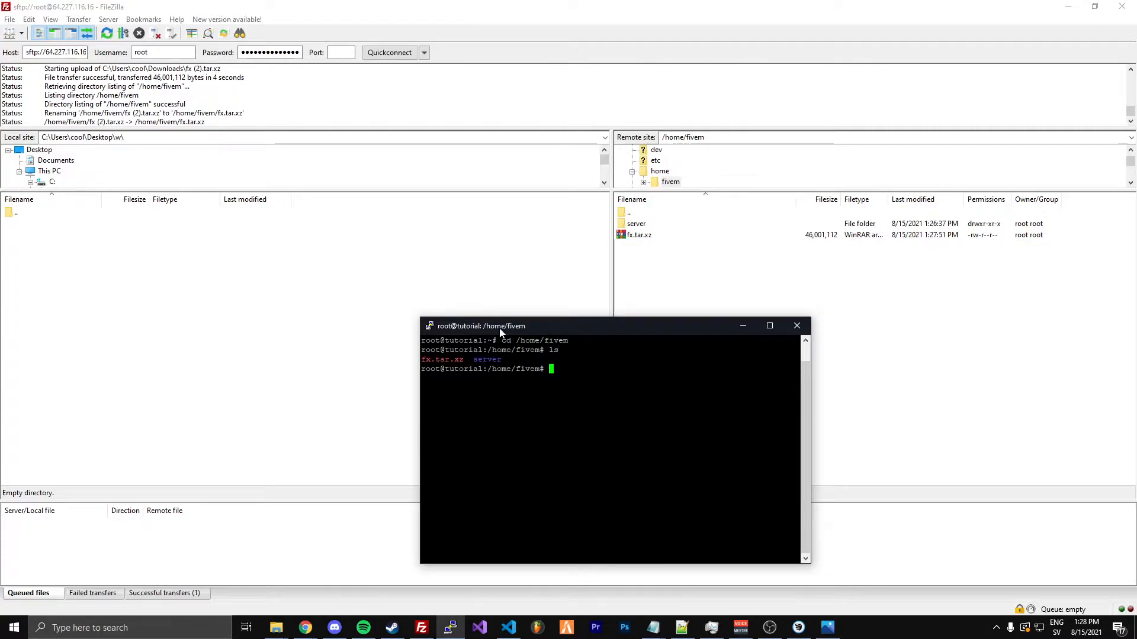
Try to change the archive's permissions with chmod + fx.tar.xz and list the folder again
type("chmod + fx.tar.")
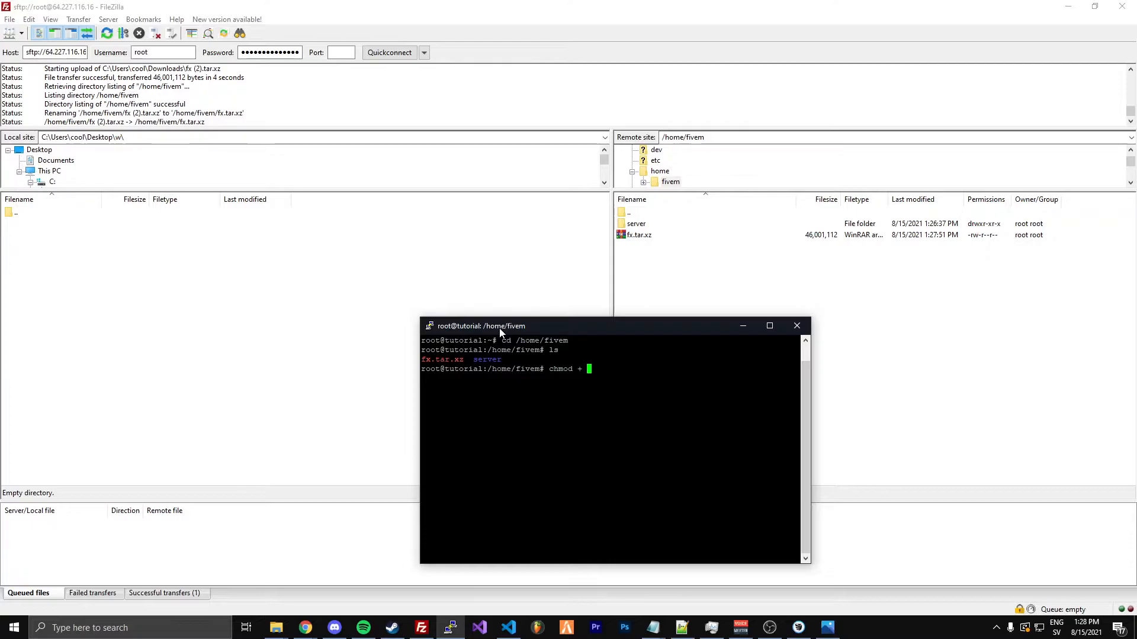
type("xz")
key("Return")
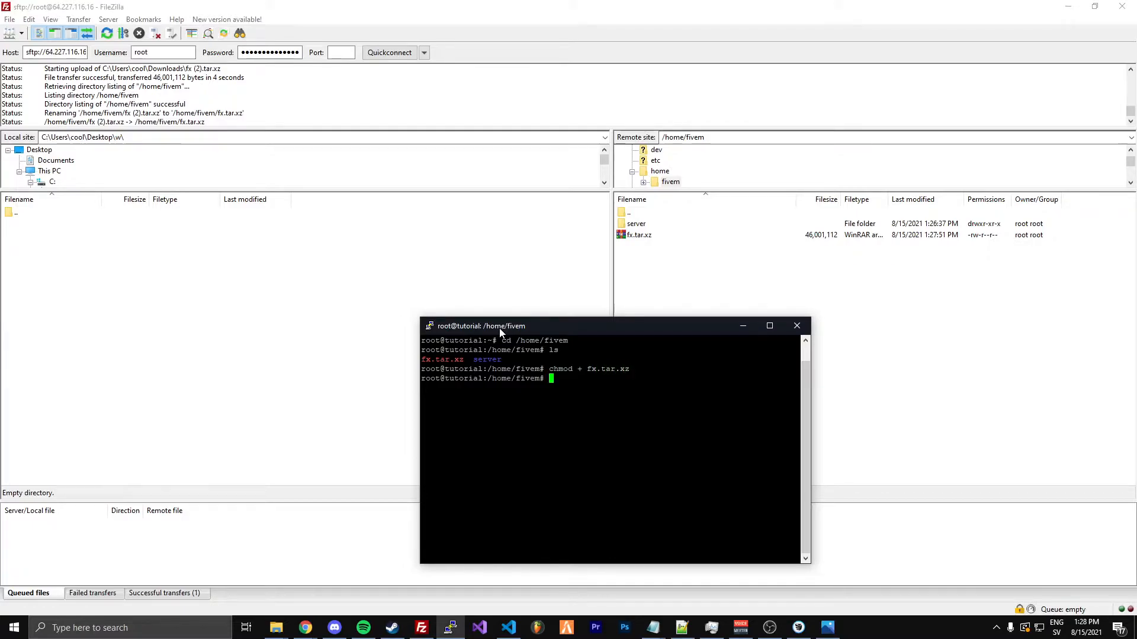
key("Up")
key("Up")
key("Return")
Try the command variants chmod+ fx.tar.xz and plain chmod, and begin another chmod command
key("Up")
key("Up")
key("Left")
key("Left")
key("Left")
key("Left")
key("Left")
key("Left")
key("Left")
key("Left")
key("Left")
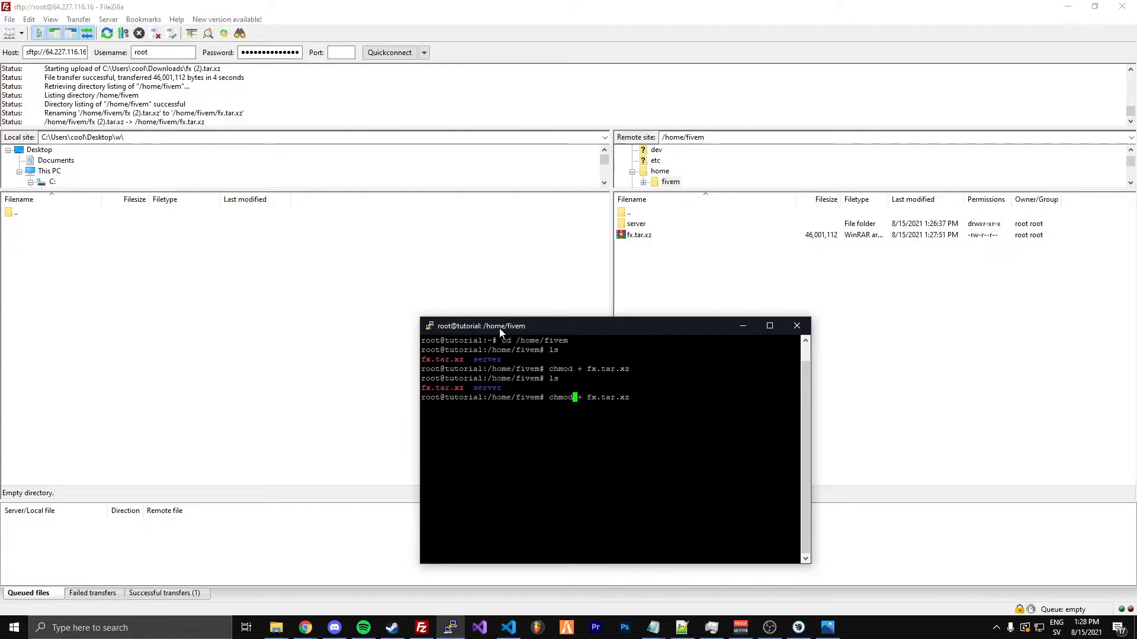
key("BackSpace")
key("Return")
key("Up")
key("BackSpace")
key("BackSpace")
key("BackSpace")
key("BackSpace")
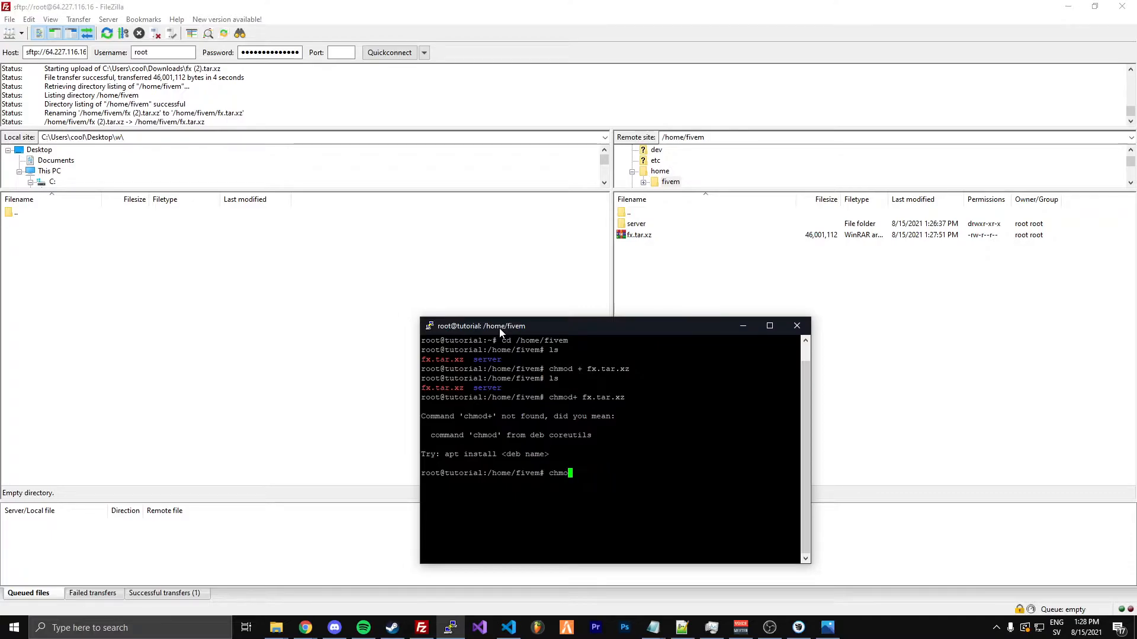
key("Return")
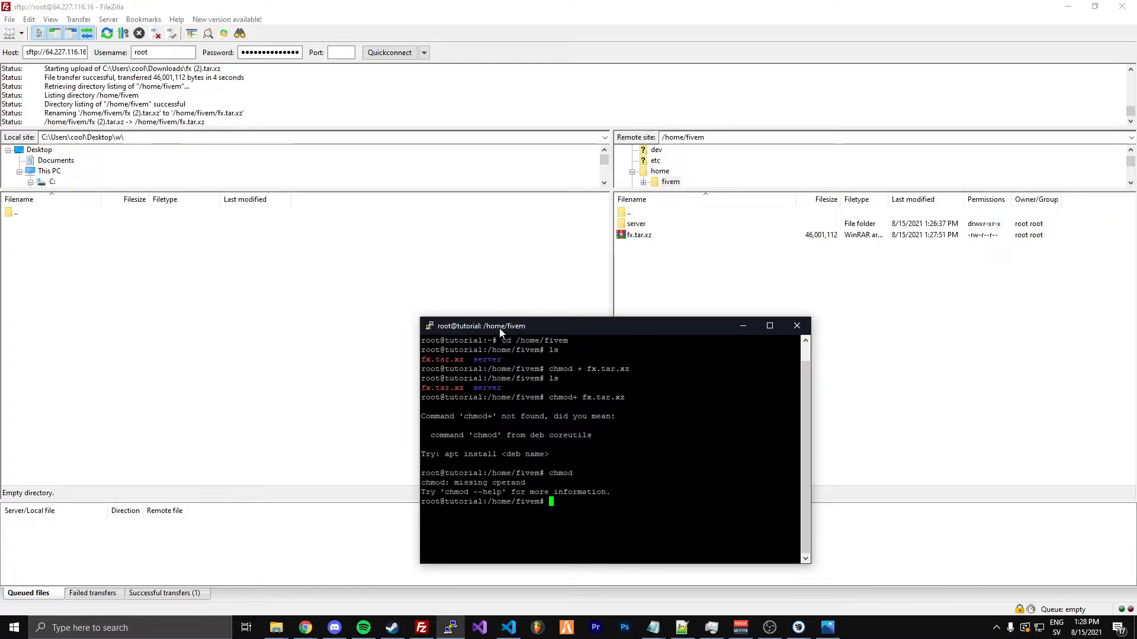
type("chmod")
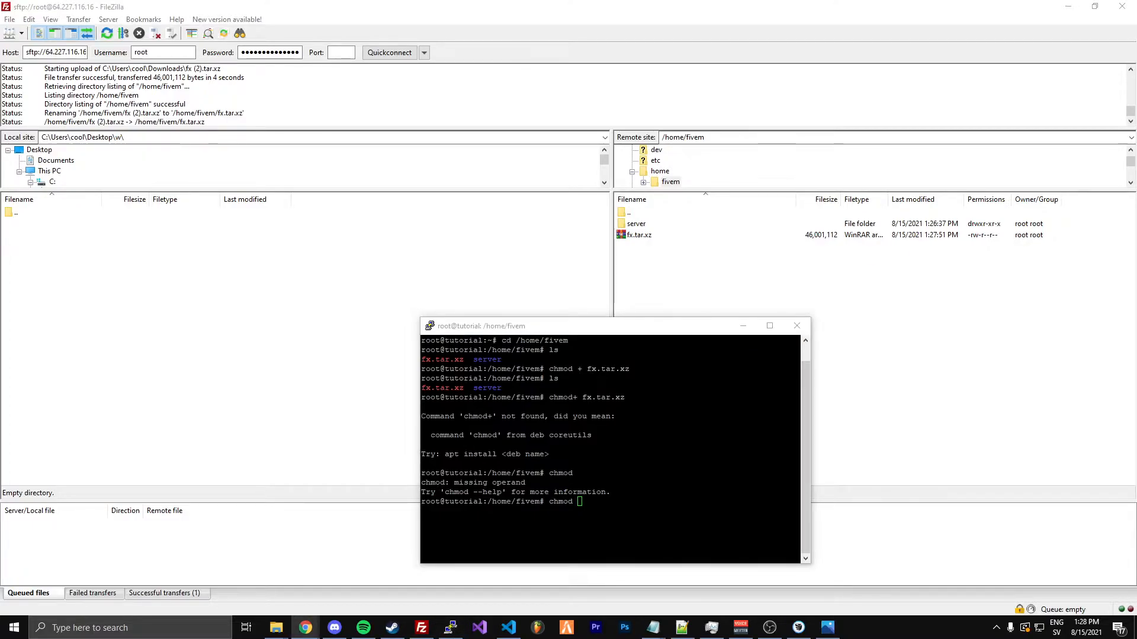
Switch to FileZilla and set the permissions of the remote file fx.tar.xz to 777
left_click(641, 236)
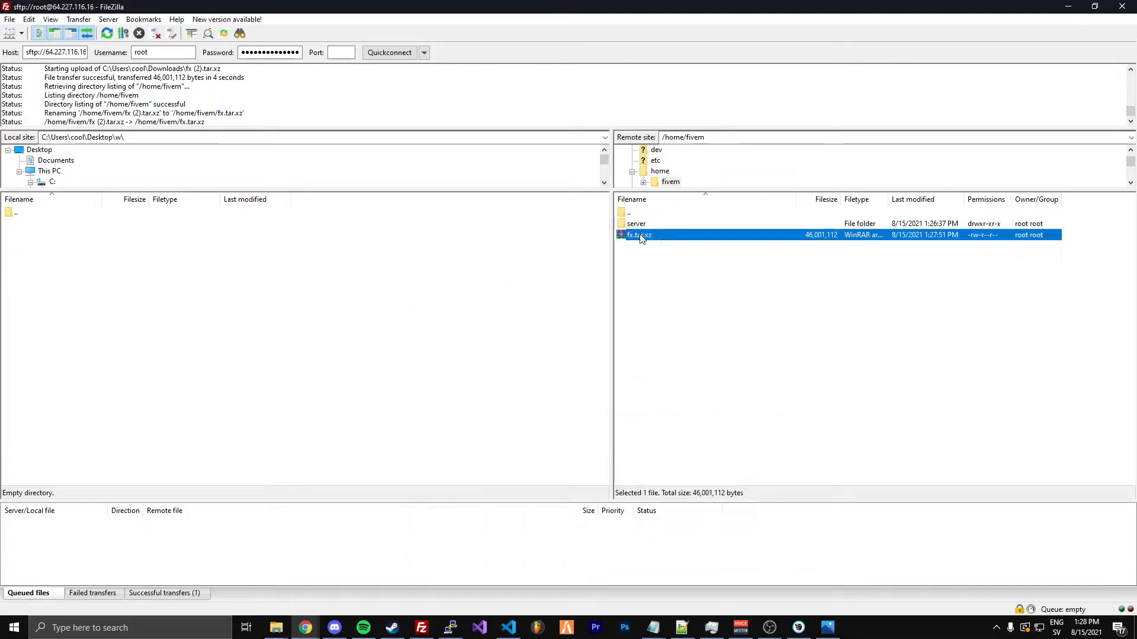
right_click(640, 236)
left_click(693, 382)
type("777")
left_click(876, 420)
key("alt+Tab")
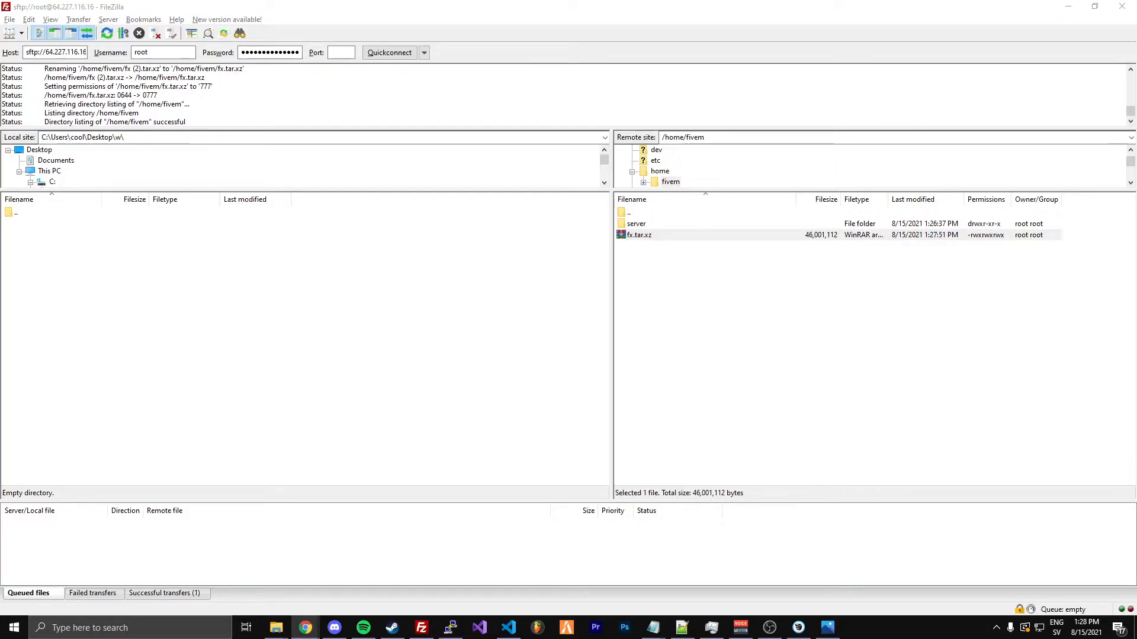
Switch to the SSH terminal and clear its screen, leaving an empty command prompt
key("alt+Tab")
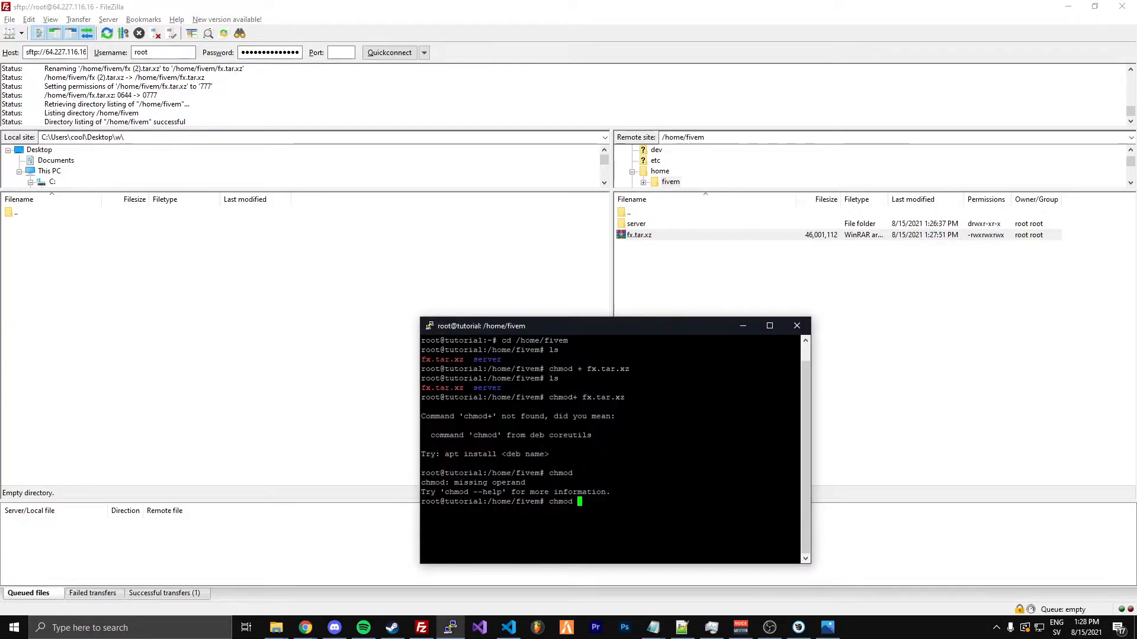
key("Up")
key("Up")
key("Up")
key("Return")
type("clear")
key("Return")
type("ls")
key("Up")
key("Up")
key("Up")
key("BackSpace")
key("BackSpace")
key("BackSpace")
key("BackSpace")
key("BackSpace")
key("BackSpace")
key("BackSpace")
key("BackSpace")
key("BackSpace")
key("BackSpace")
key("BackSpace")
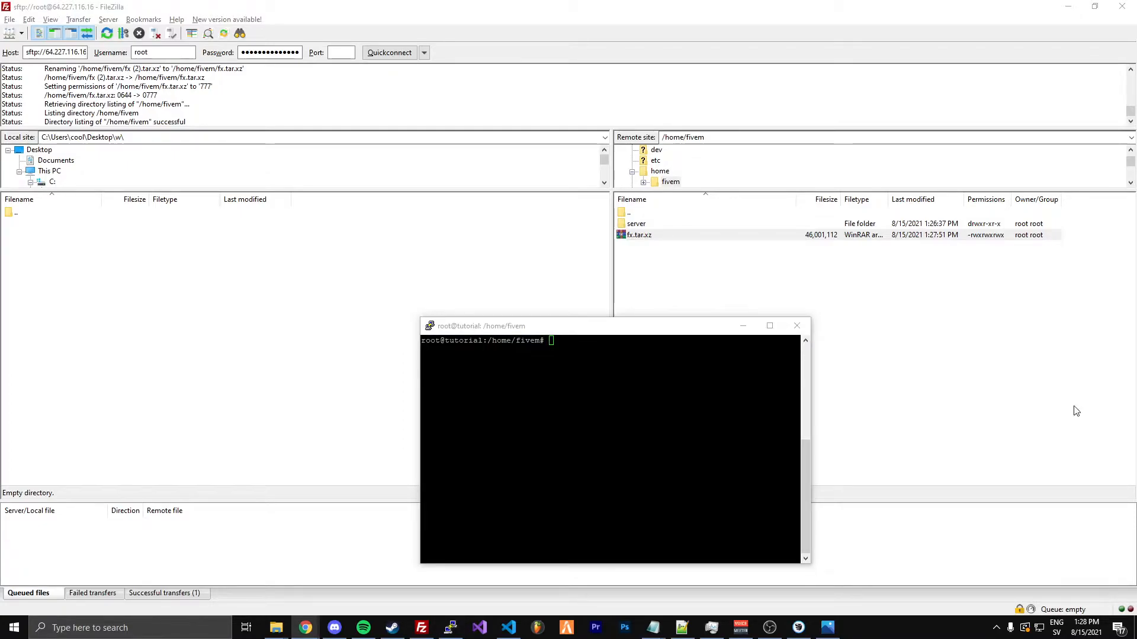
Extract the fx.tar.xz archive in /home/fivem with the command tar -xf fx.tar.xz
key("alt+Tab")
type("tar")
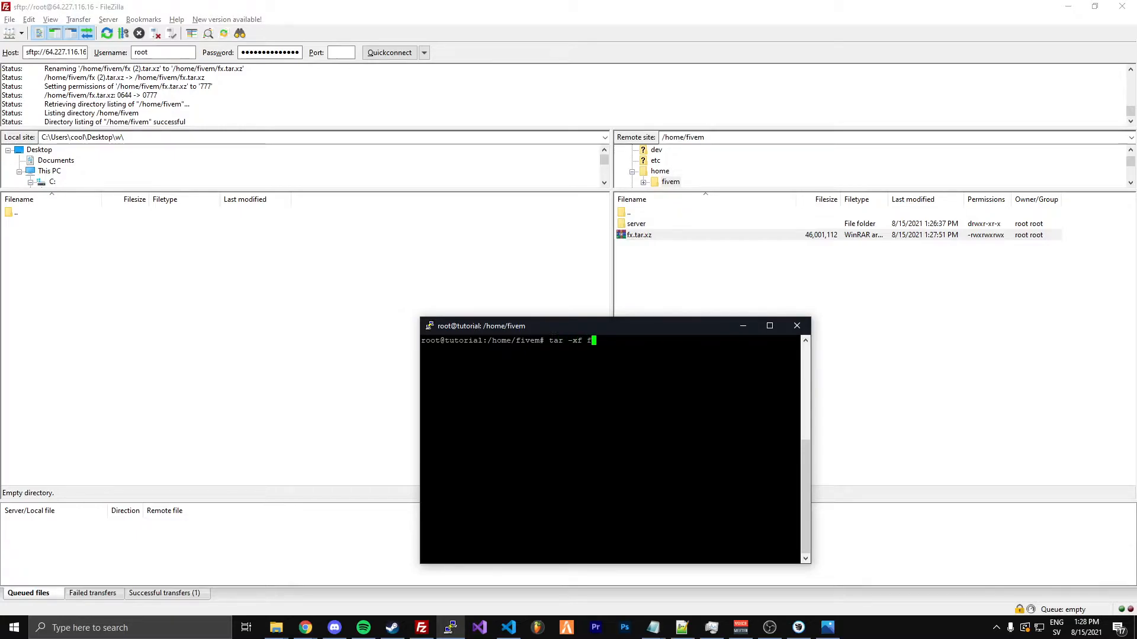
type(" -xf fx.tar.xz")
key("Return")
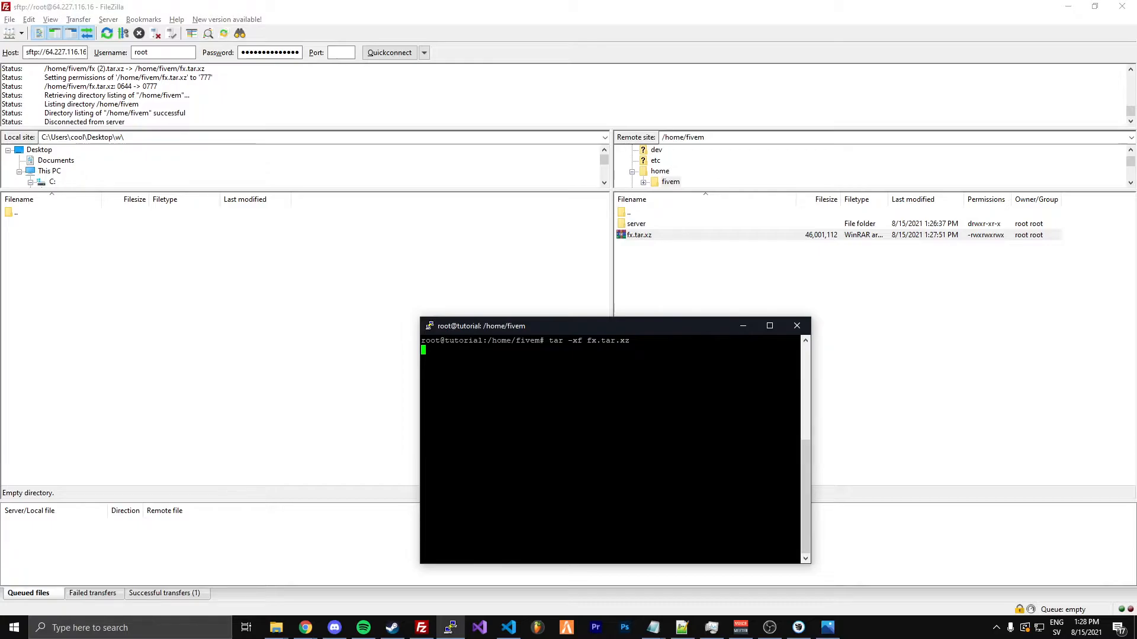
Switch to FileZilla, refresh the remote /home/fivem folder and delete fx.tar.xz from it
left_click_drag(576, 329, 519, 321)
left_click(715, 249)
key("F5")
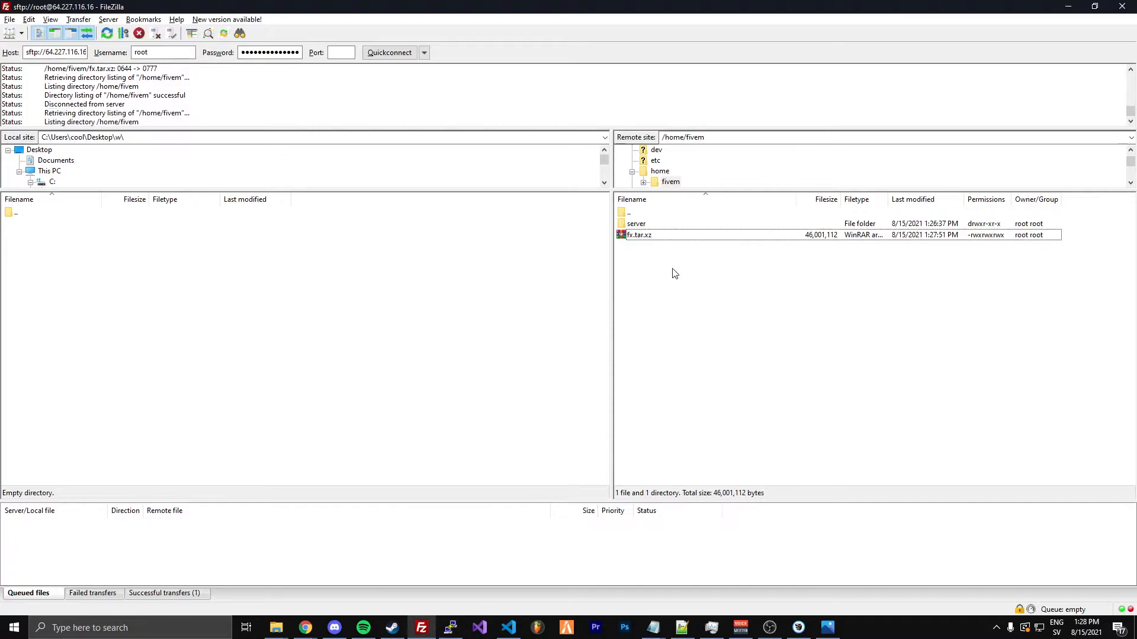
left_click(644, 247)
key("Delete")
key("Return")
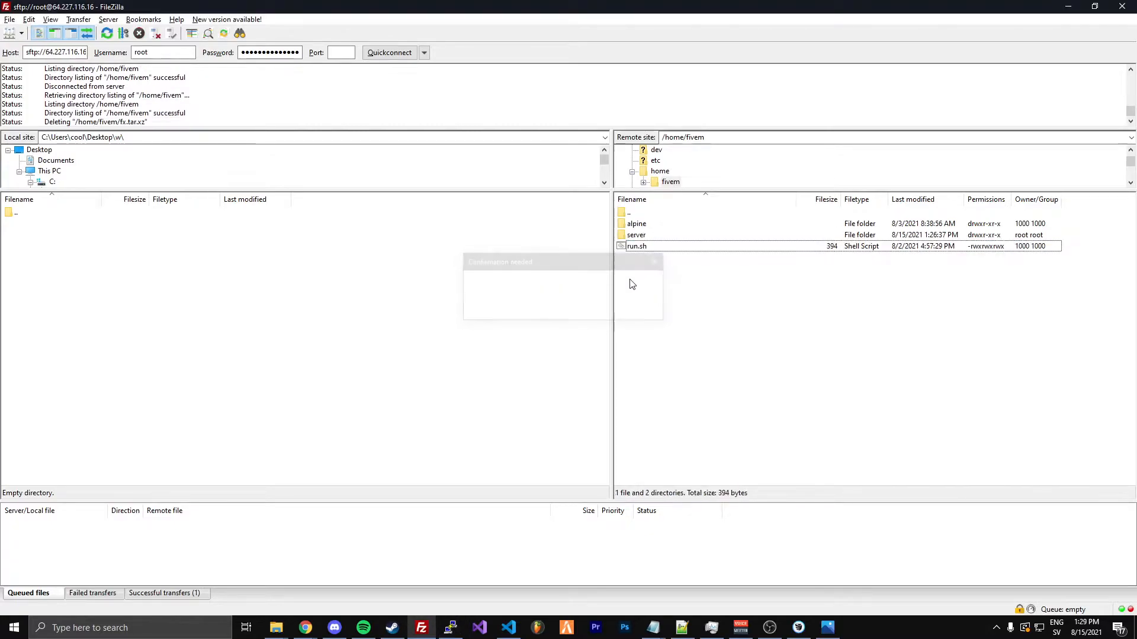
Move the remote alpine folder and run.sh into the server folder and open that folder
left_click(638, 246)
left_click(634, 223, "ctrl")
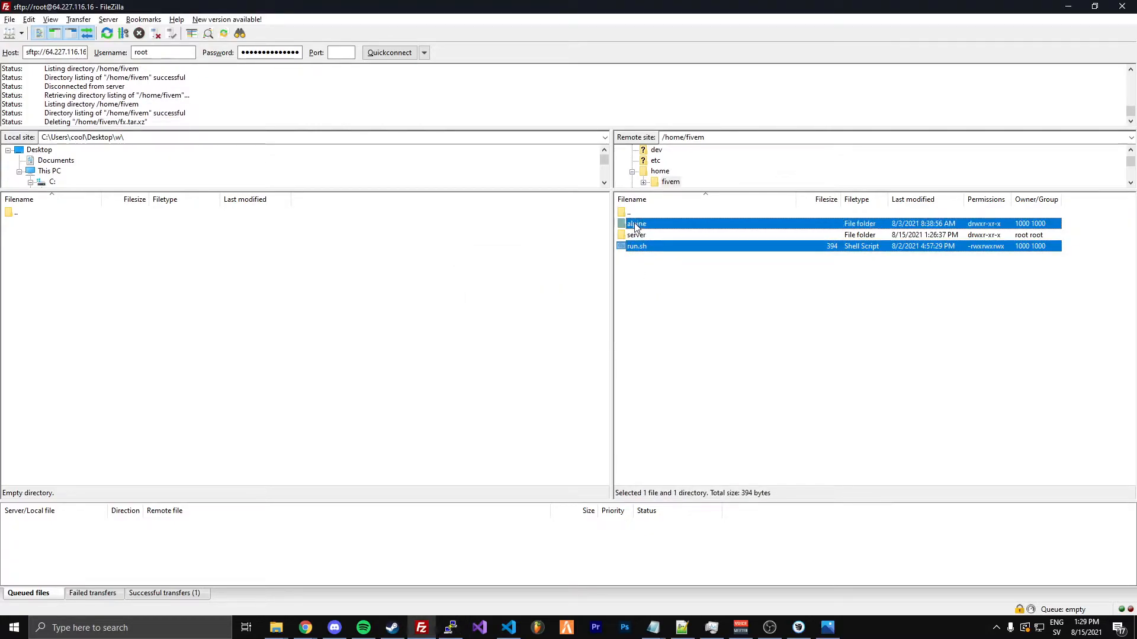
left_click_drag(636, 229, 636, 236)
double_click(637, 224)
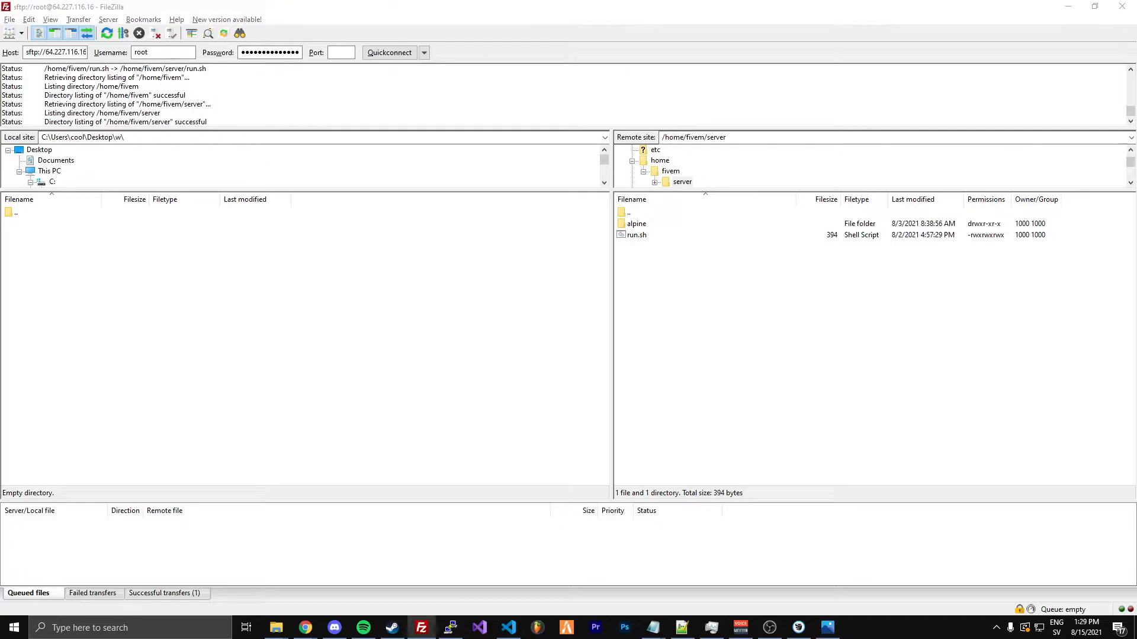
Switch to Chrome, replace the current page with a blank tab and dismiss the finished download notice
key("alt+Tab")
left_click_drag(987, 28, 497, 0)
left_click(160, 10)
left_click(137, 10)
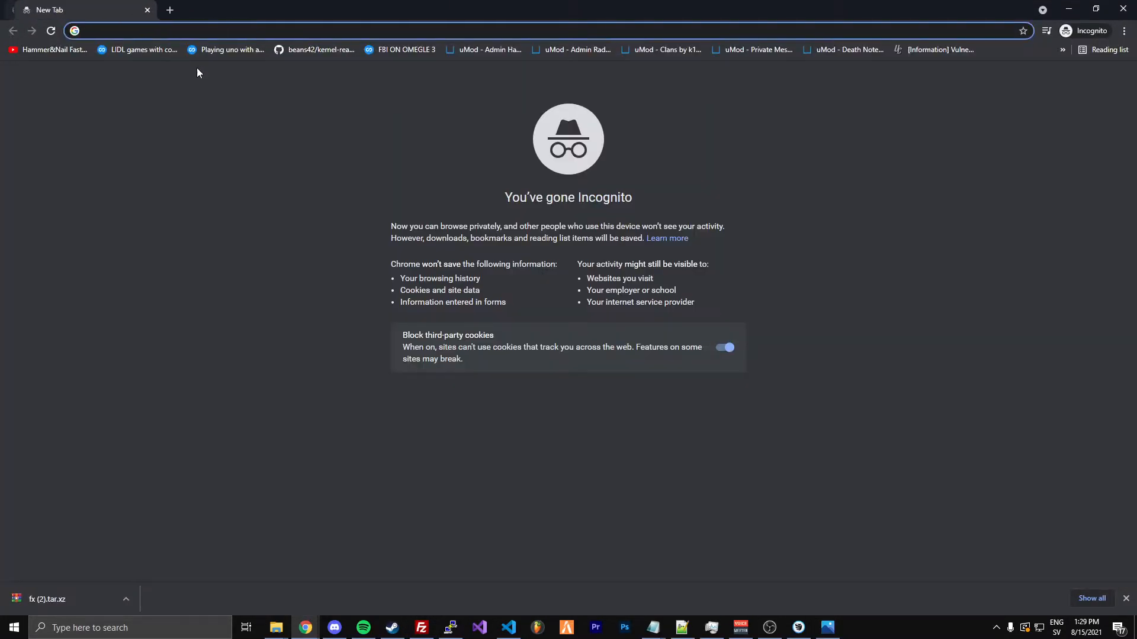
left_click(1126, 598)
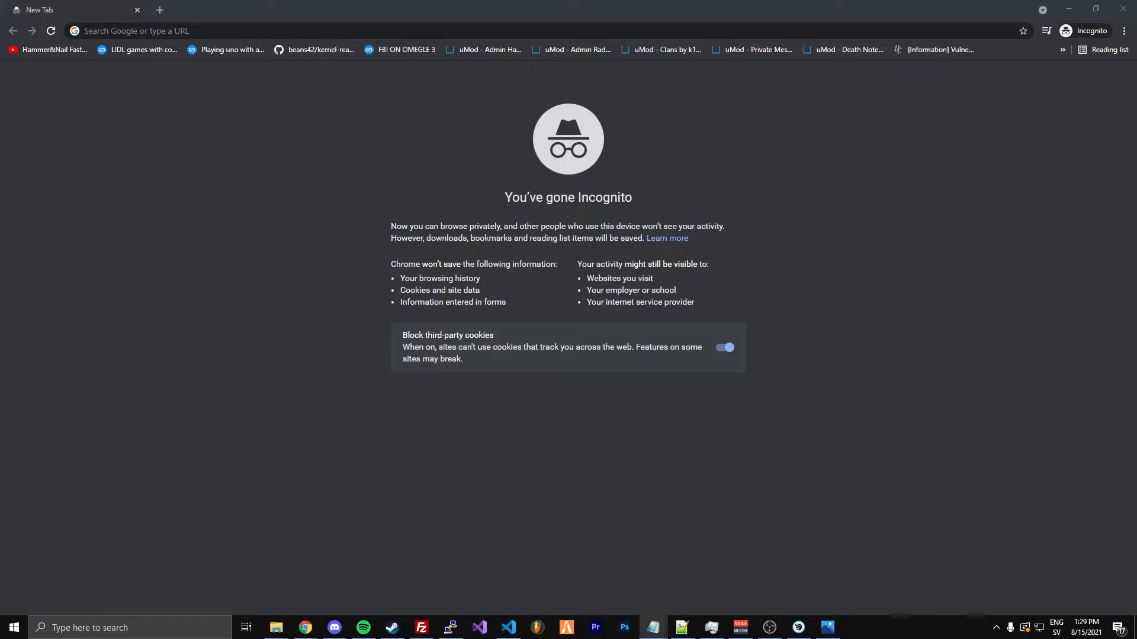
Open the GitHub repository github.com/citizenfx/cfx-server-data and download it as a ZIP file
left_click(466, 27)
type("https://github.com/citizenfx/cfx-server-data")
key("Return")
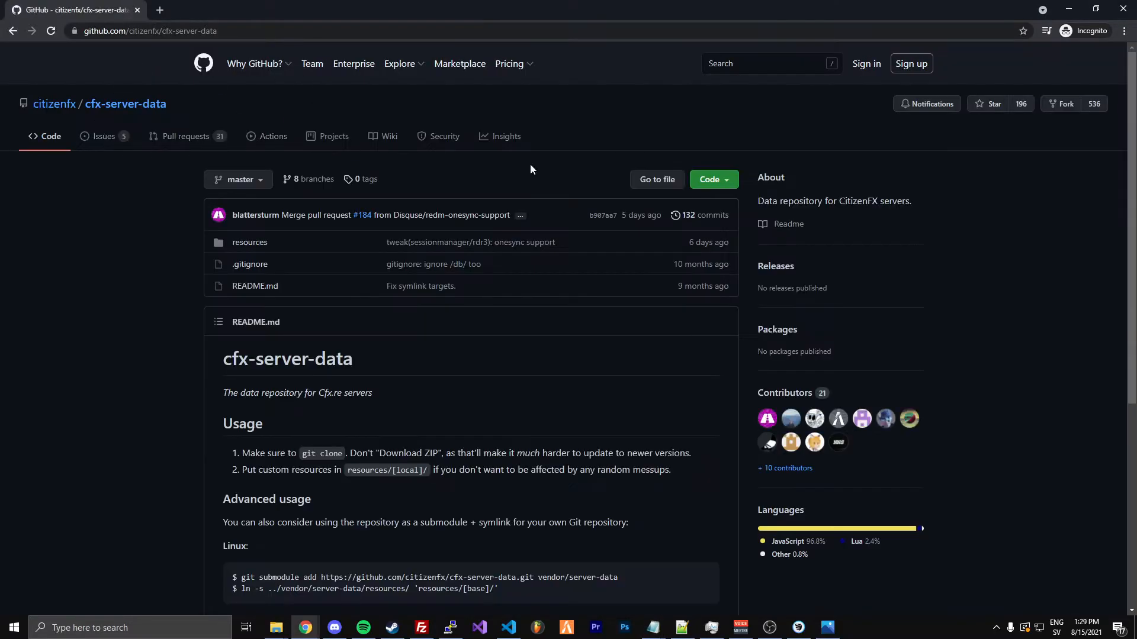
left_click(733, 188)
left_click(544, 323)
Upload the downloaded cfx-server-data-master ZIP to /home/fivem/server in FileZilla and rename it cfx-server-data.zip
left_click_drag(521, 8, 1110, 19)
left_click_drag(800, 590, 651, 341)
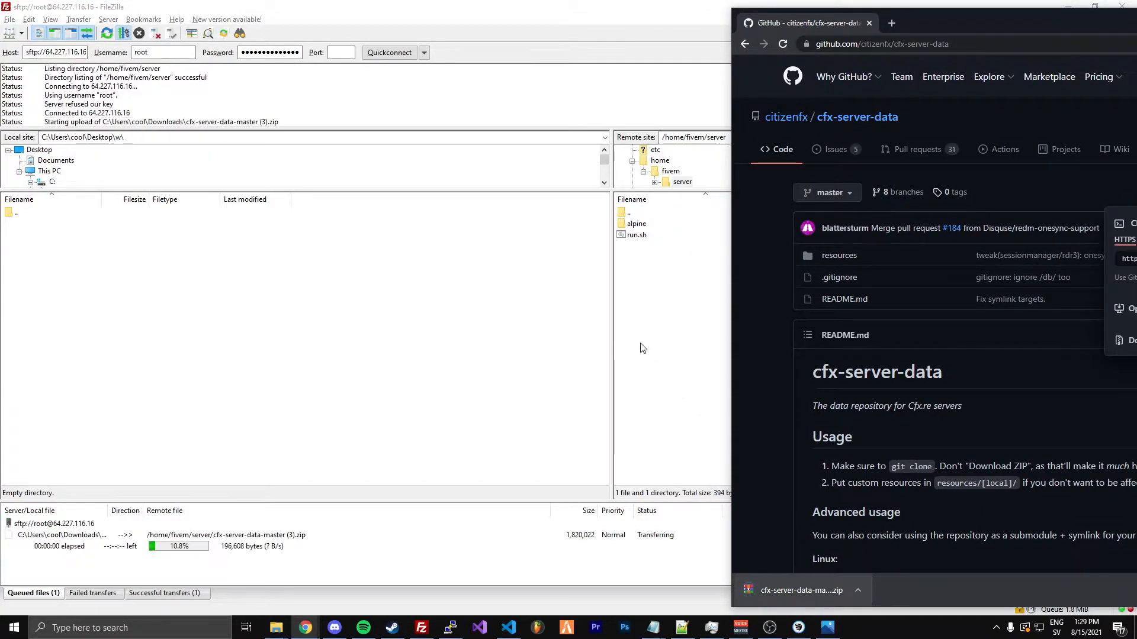
left_click(635, 289)
right_click(650, 235)
left_click(675, 359)
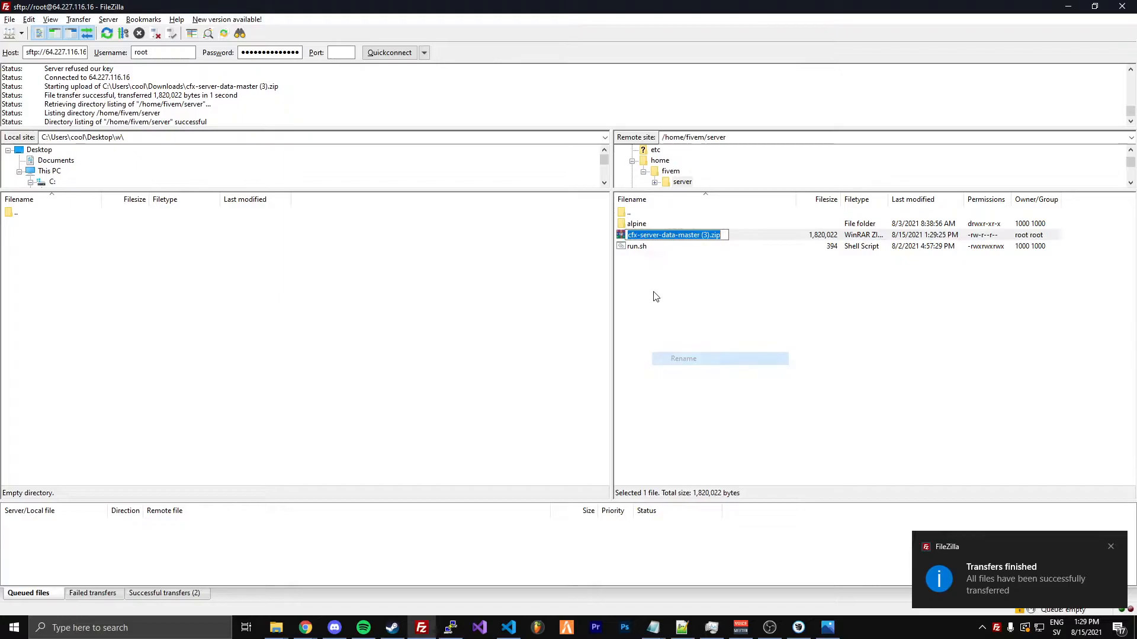
type("cfx-server-data")
key("Return")
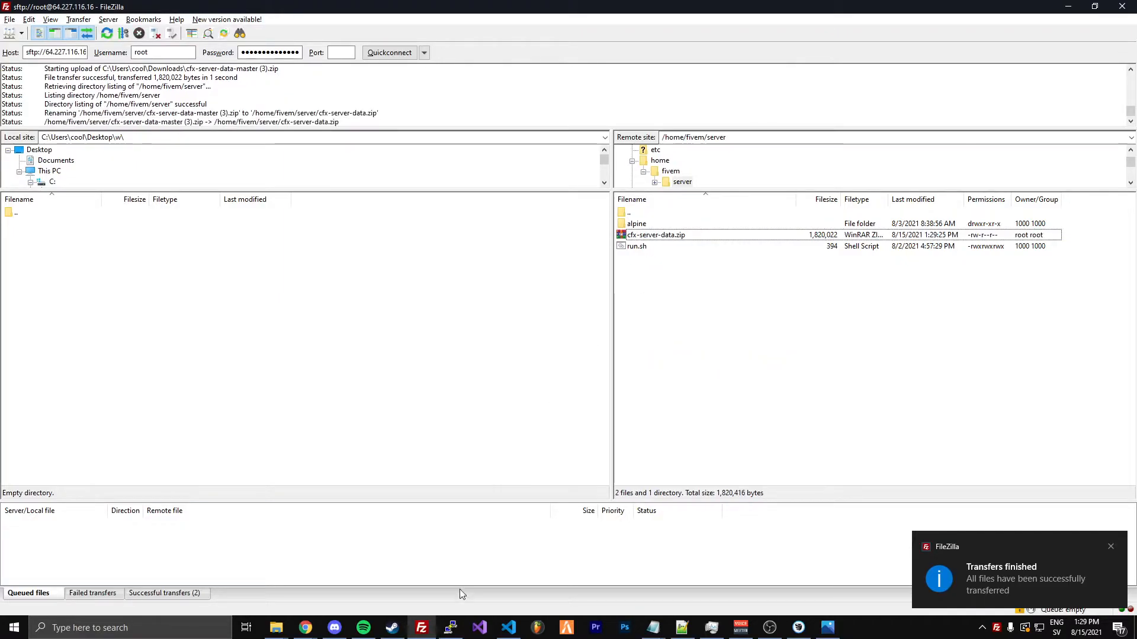
Switch to the SSH terminal, change into the server directory and list its contents with ls
left_click(451, 628)
left_click_drag(480, 319, 492, 312)
type("ls")
key("Return")
type("s")
key("BackSpace")
type("cd s")
key("Return")
type("ls")
key("Return")
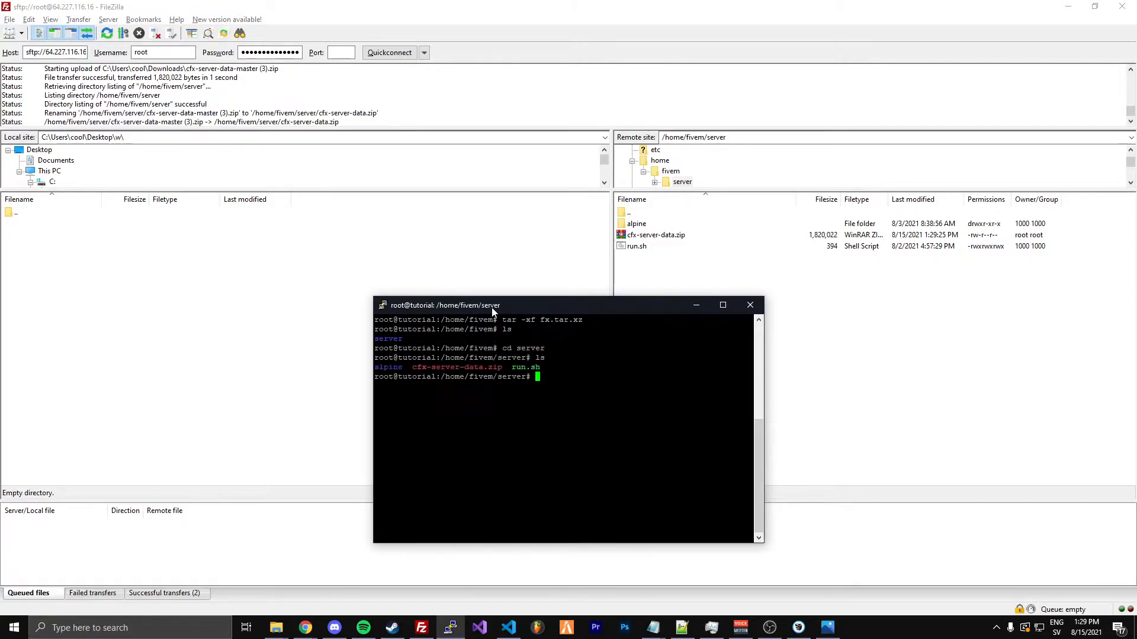
Try to extract the uploaded archive with the command unzip -r cfx-server-data
type("unzip -r cfx-s-server-dat")
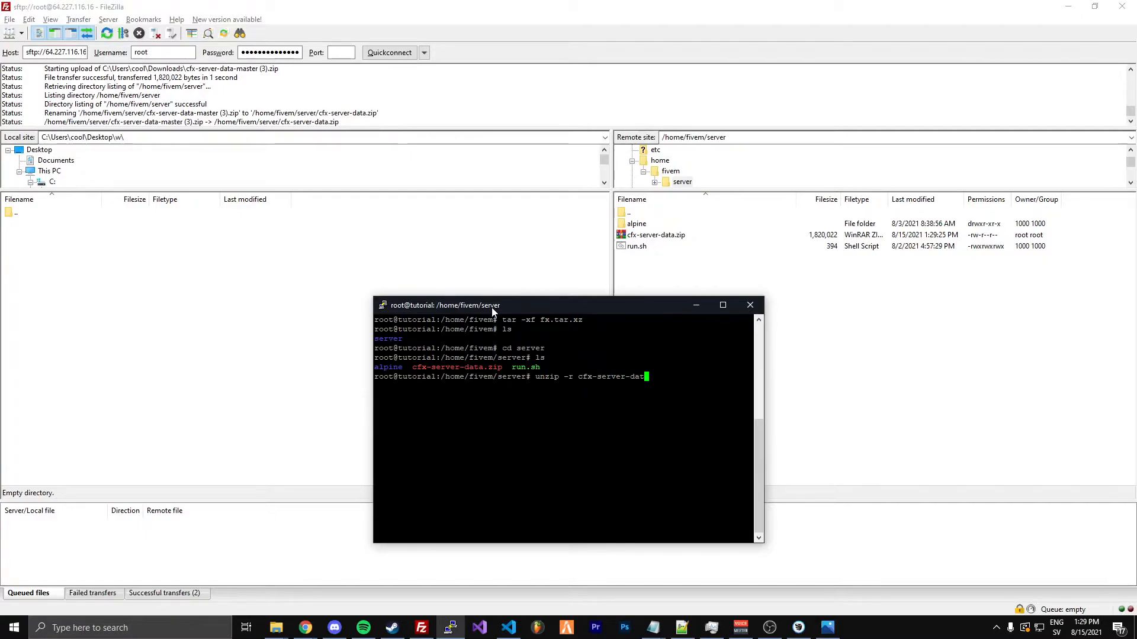
type("a")
key("Return")
Extract the archive with unzip cfx-server-data.zip, without the -r option, and clear the terminal
key("Up")
key("BackSpace")
type("a.zi")
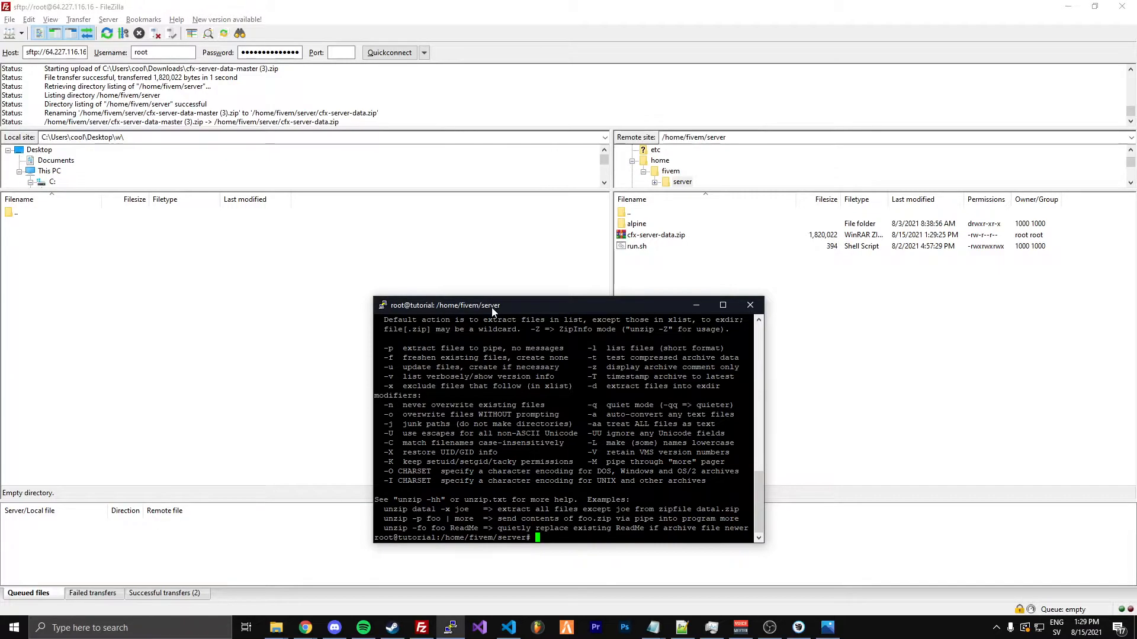
type("p")
key("Left")
key("Left")
key("Left")
key("Left")
key("Left")
key("Right")
key("BackSpace")
key("BackSpace")
key("BackSpace")
key("Return")
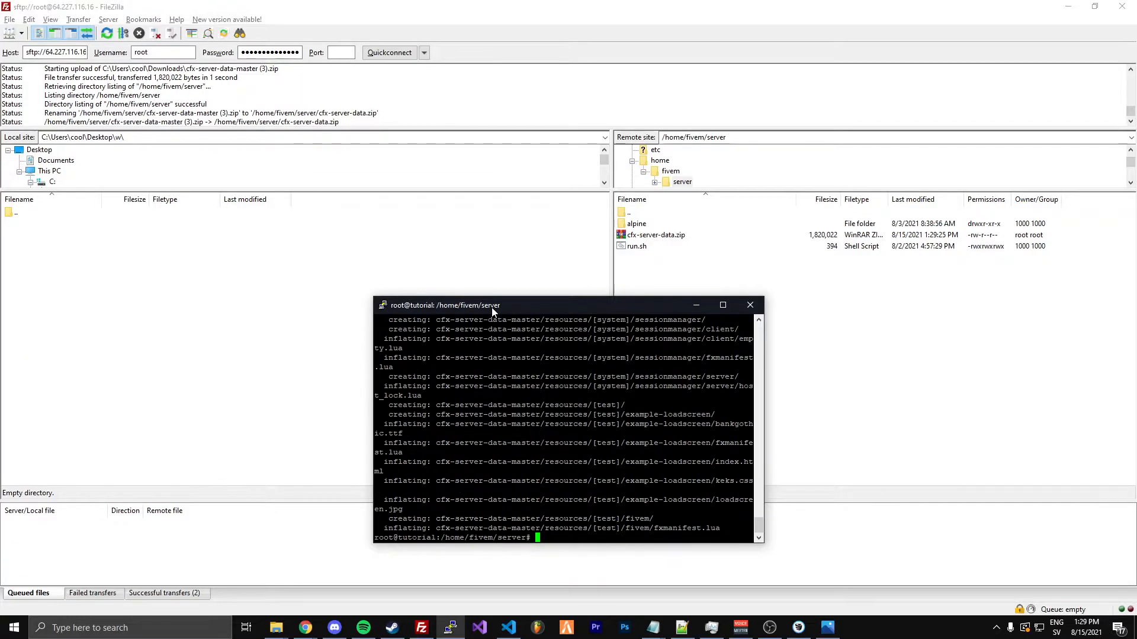
type("clear")
key("Return")
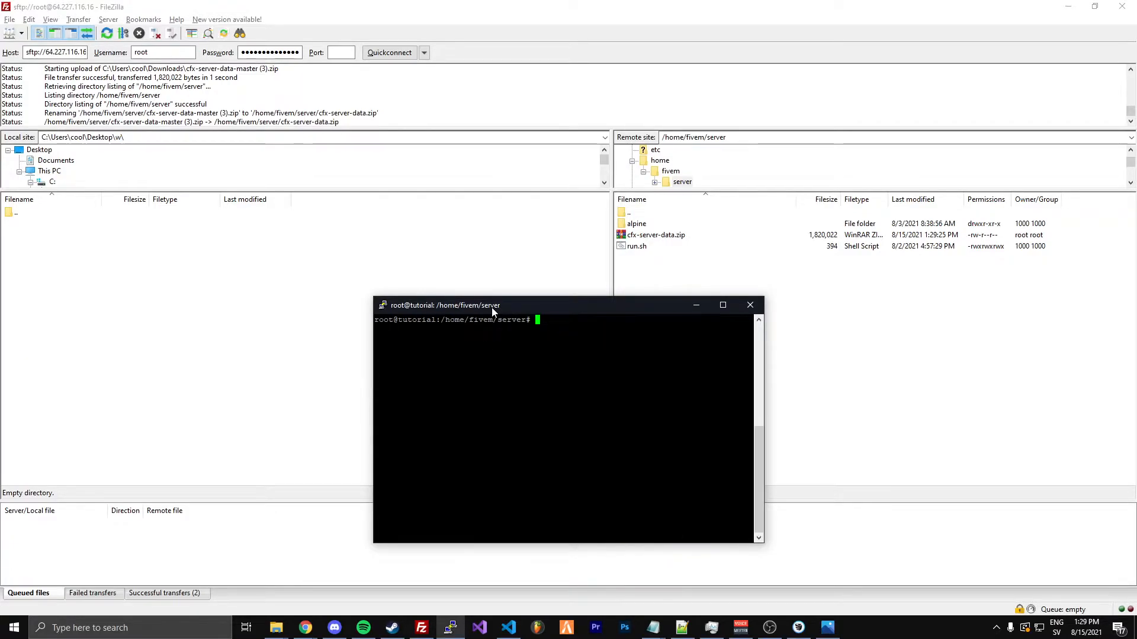
Switch to FileZilla, refresh the remote /home/fivem/server folder and delete cfx-server-data.zip
left_click(838, 348)
key("F5")
left_click(645, 247)
key("Delete")
key("Return")
Rename the remote folder cfx-server-data-master to cfx-server-data
left_click(651, 235)
right_click(655, 236)
left_click(679, 364)
key("Right")
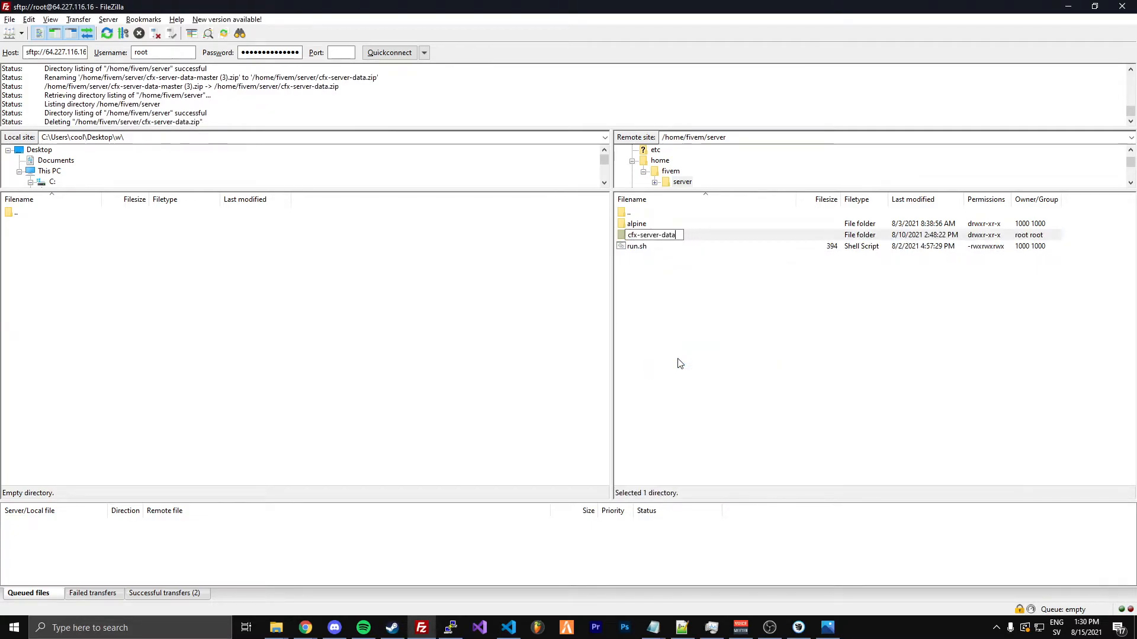
key("Return")
Clear the selection in the remote file list and refresh the listing of /home/fivem/server
left_click_drag(638, 237, 645, 228)
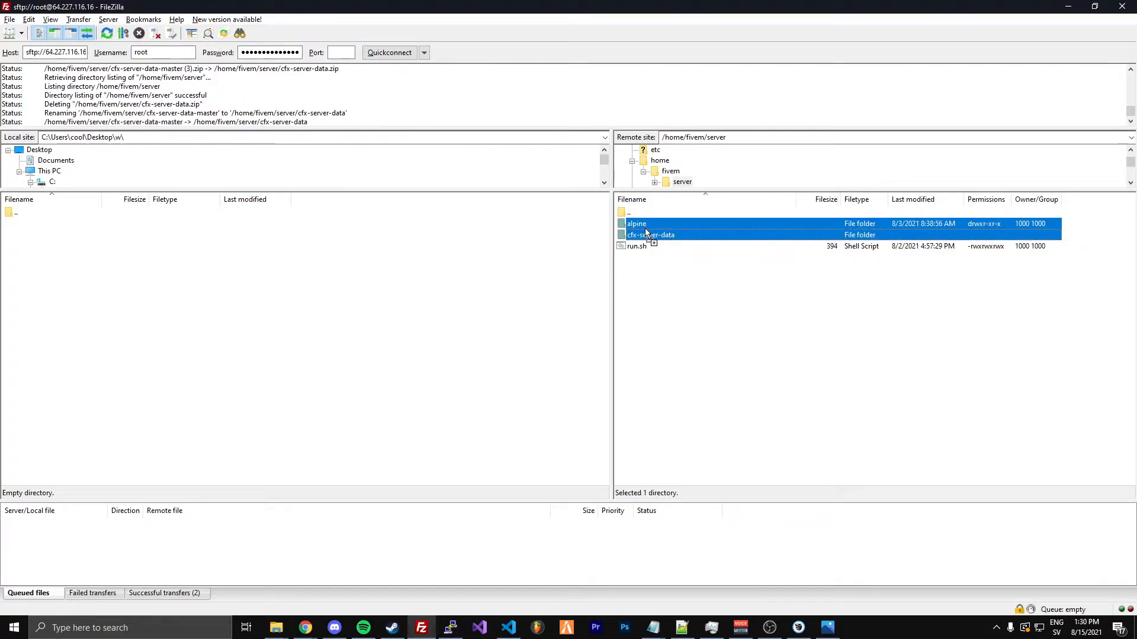
left_click_drag(645, 229, 639, 233)
left_click(655, 292)
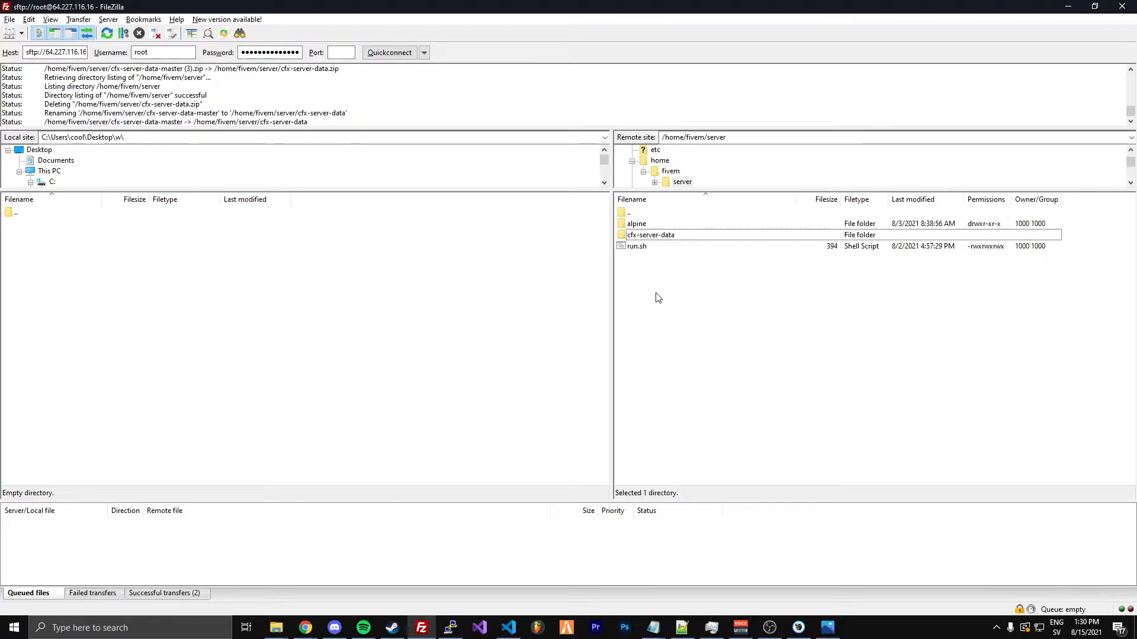
left_click(644, 213)
left_click(648, 200)
left_click(648, 200)
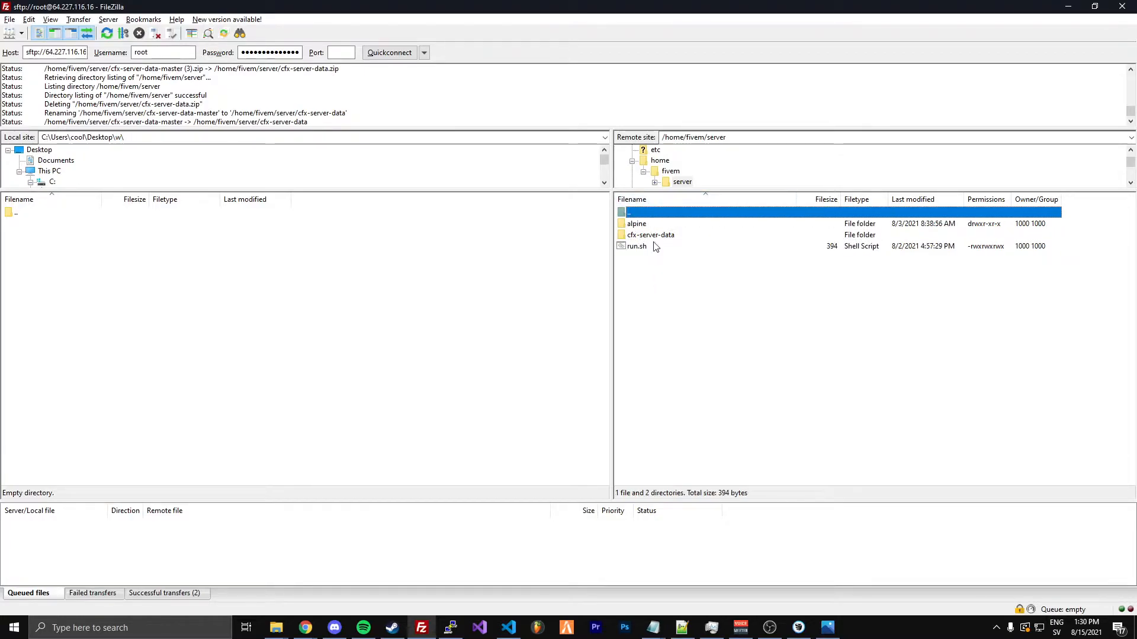
left_click(658, 319)
key("F5")
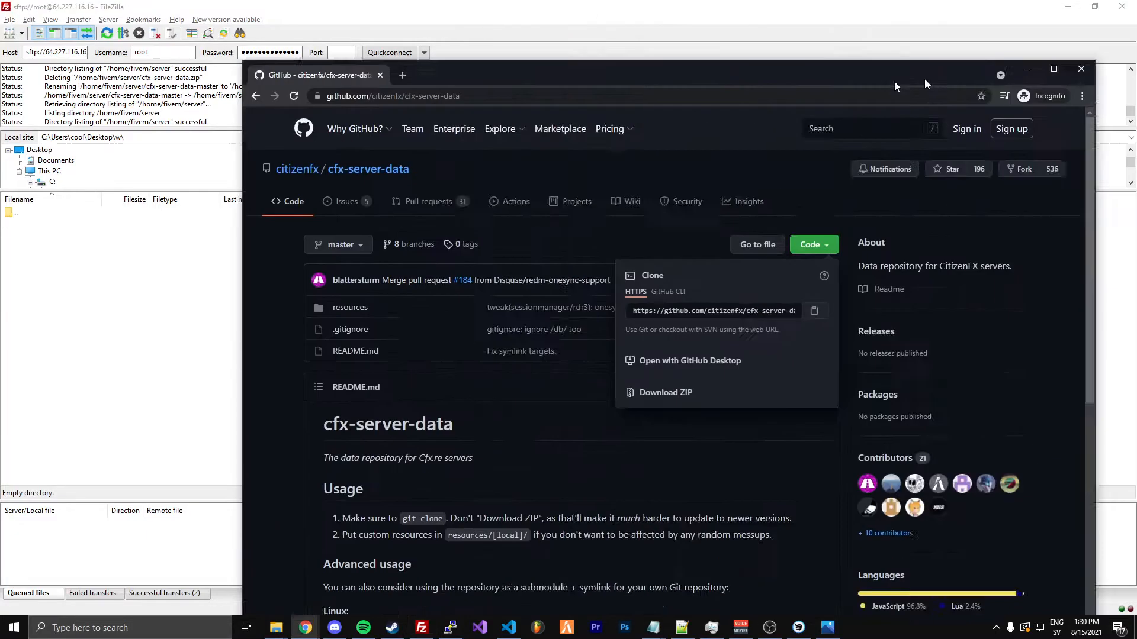
Switch to Chrome, replace the GitHub page with a blank tab and minimize the browser
left_click_drag(894, 80, 699, 106)
double_click(699, 106)
left_click(160, 10)
left_click(137, 10)
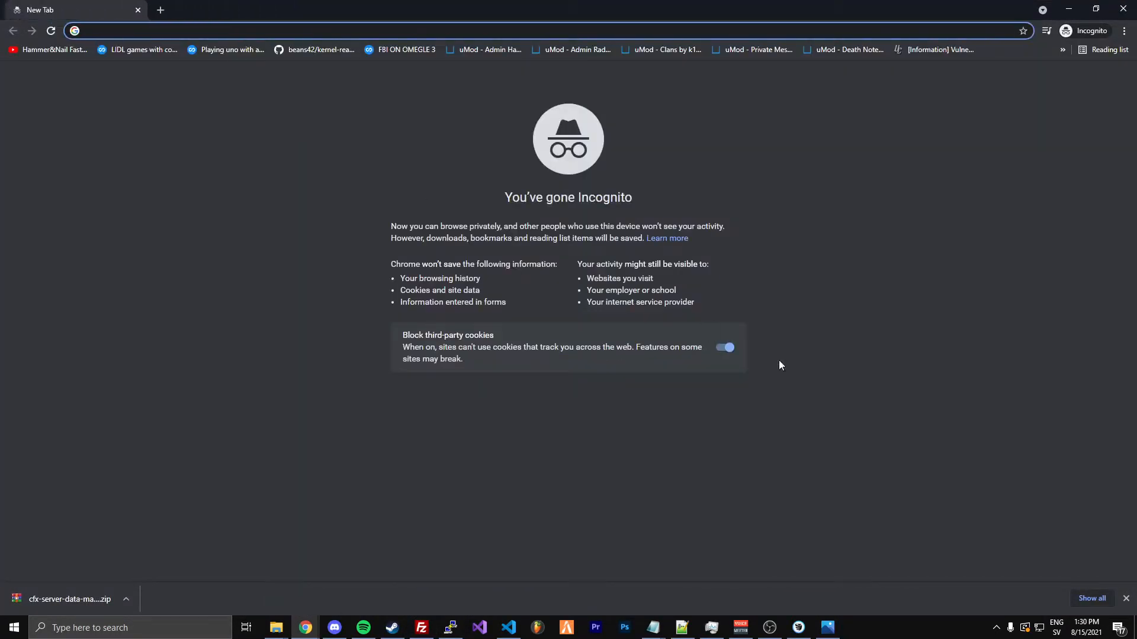
left_click(1125, 600)
left_click(1069, 9)
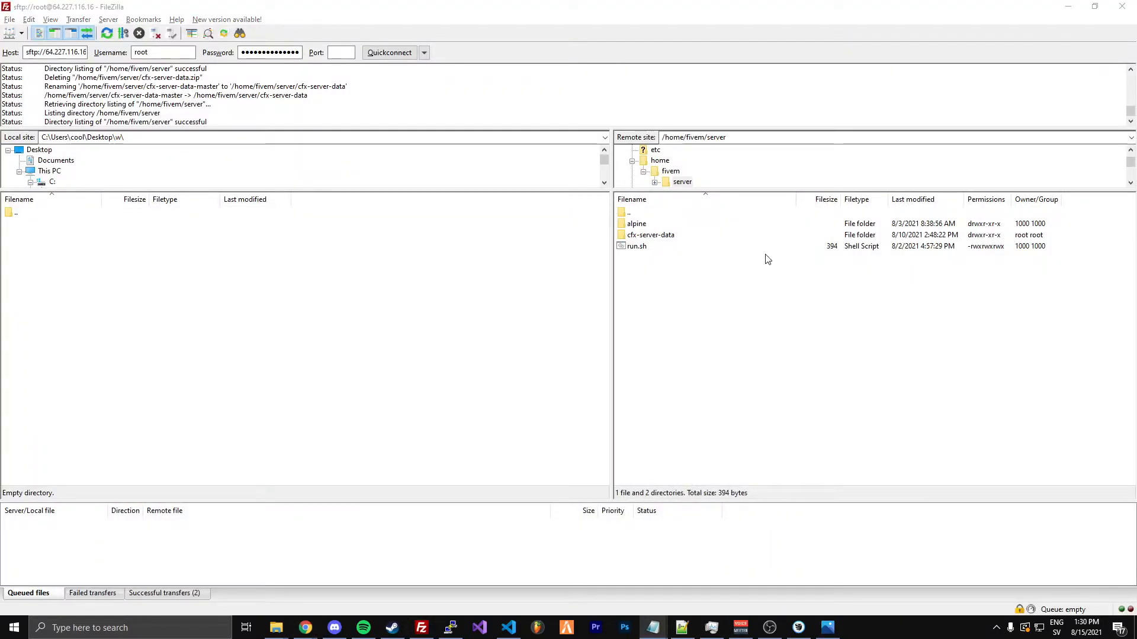
Switch to the SSH terminal, run sudo apt-get install screen and clear the output
left_click(764, 326)
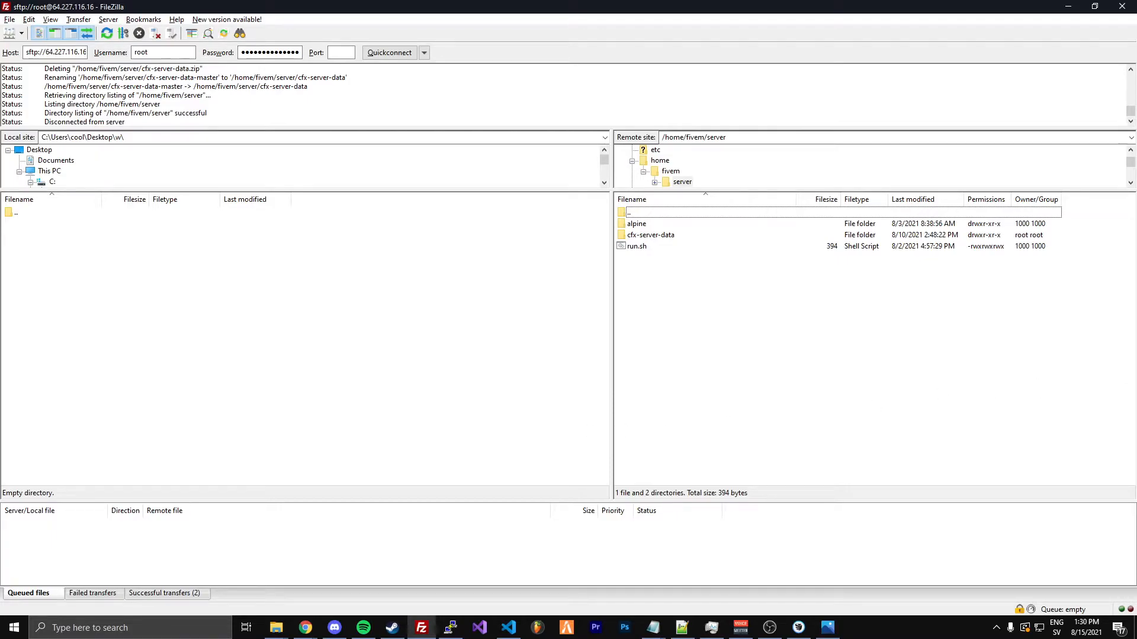
key("alt+Tab")
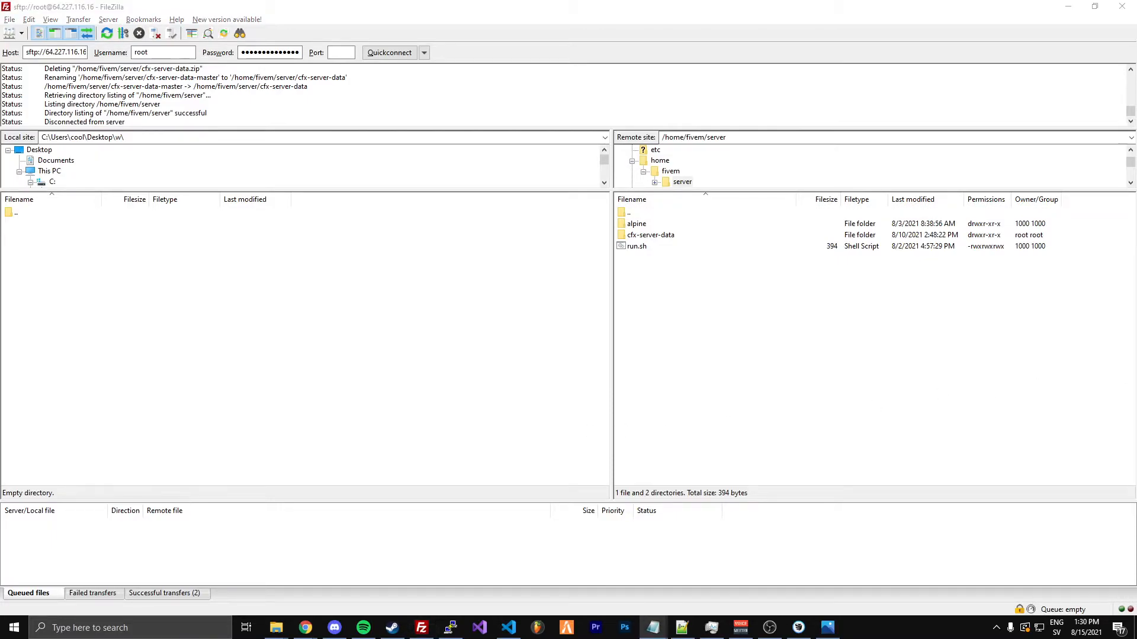
left_click(631, 423)
left_click(451, 626)
type("sudo apt-get ins")
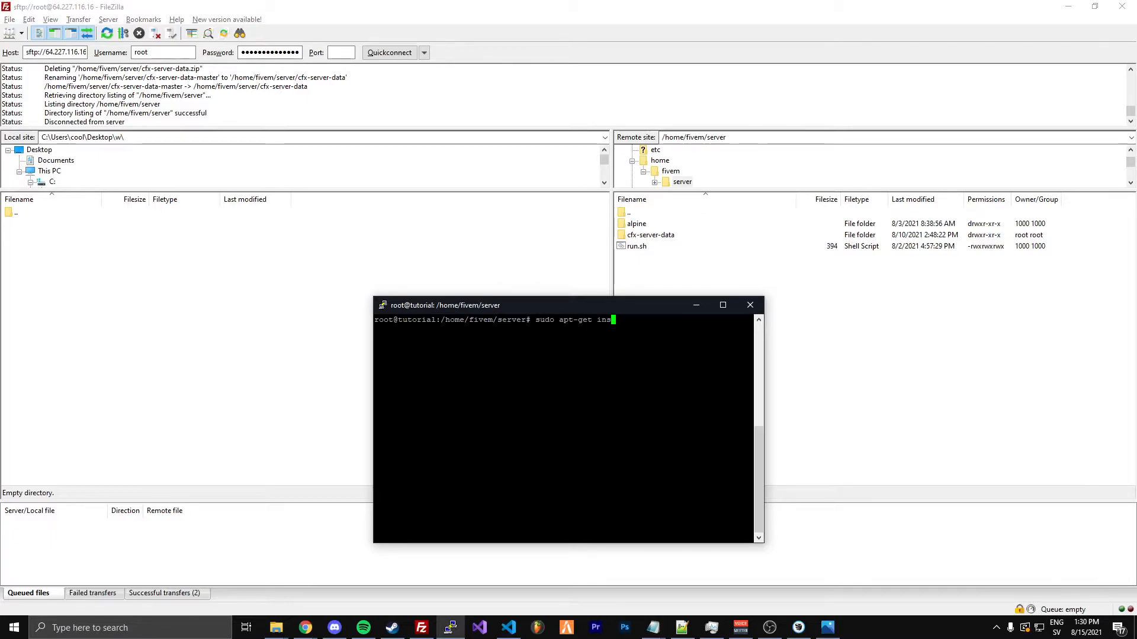
type("tall screen")
key("Return")
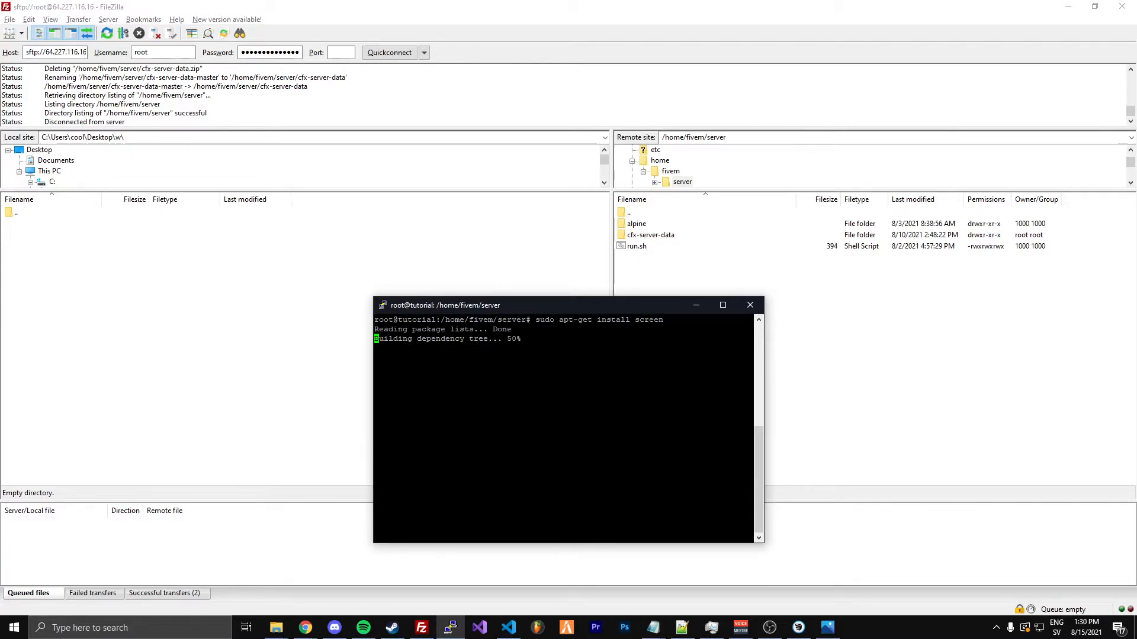
type("clear")
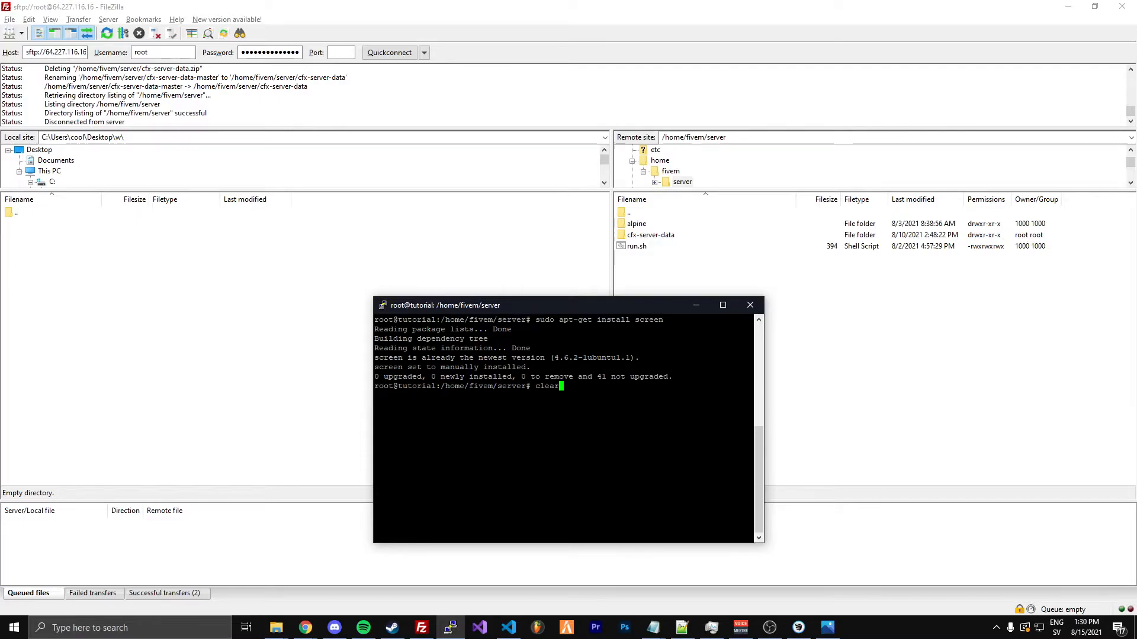
key("Return")
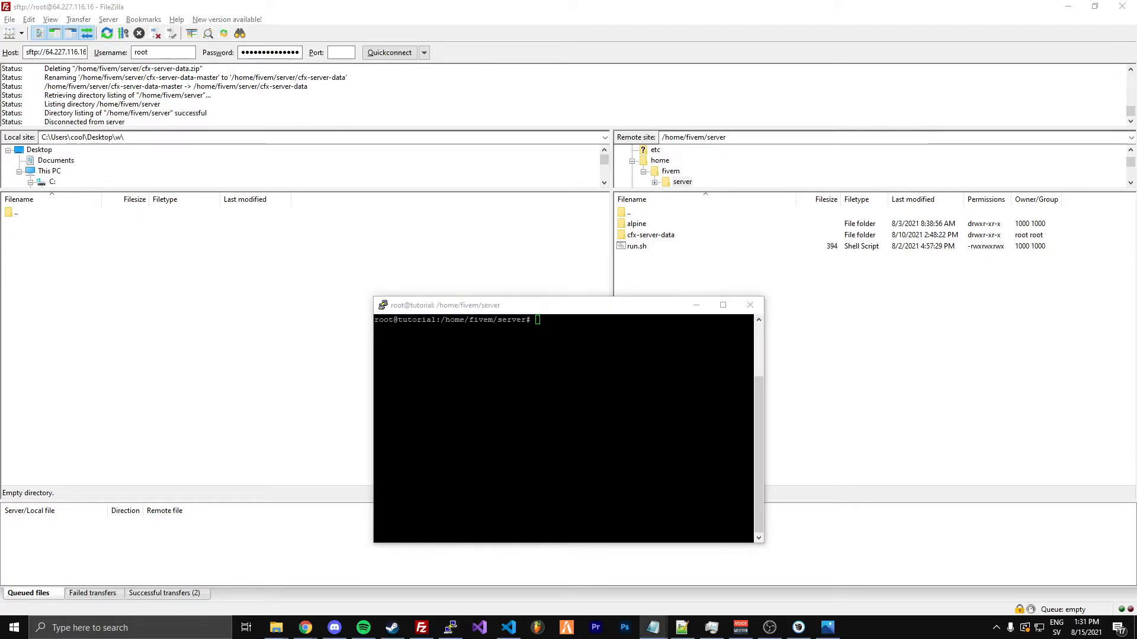
left_click(598, 411)
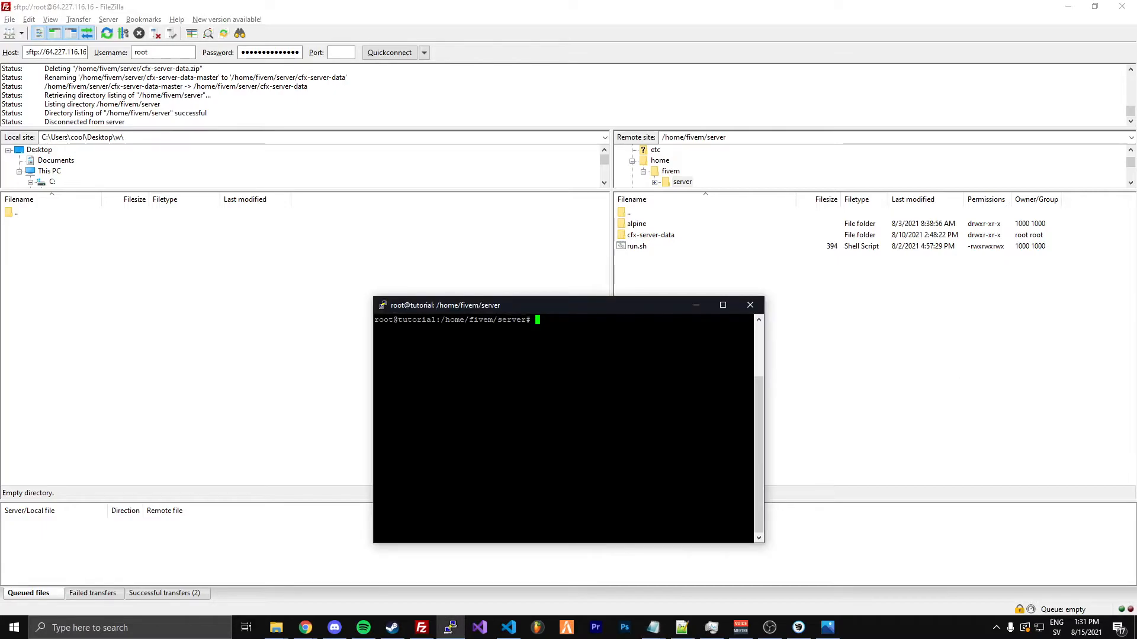
left_click_drag(553, 305, 518, 307)
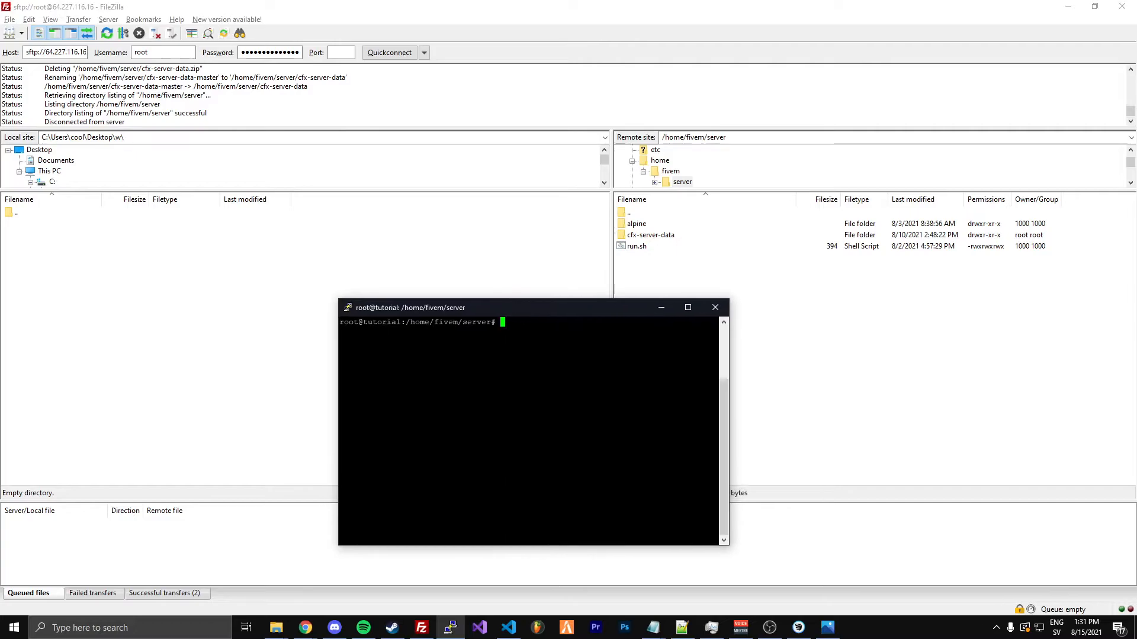
type("git clone https://github.com/swxy/NoPixelServer")
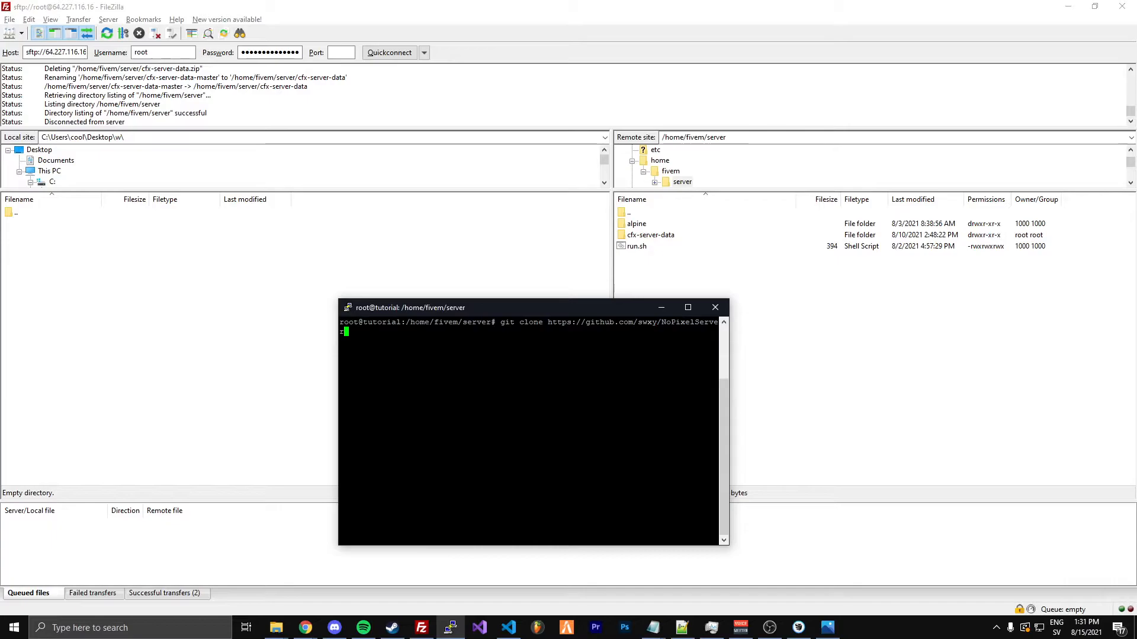
key("Return")
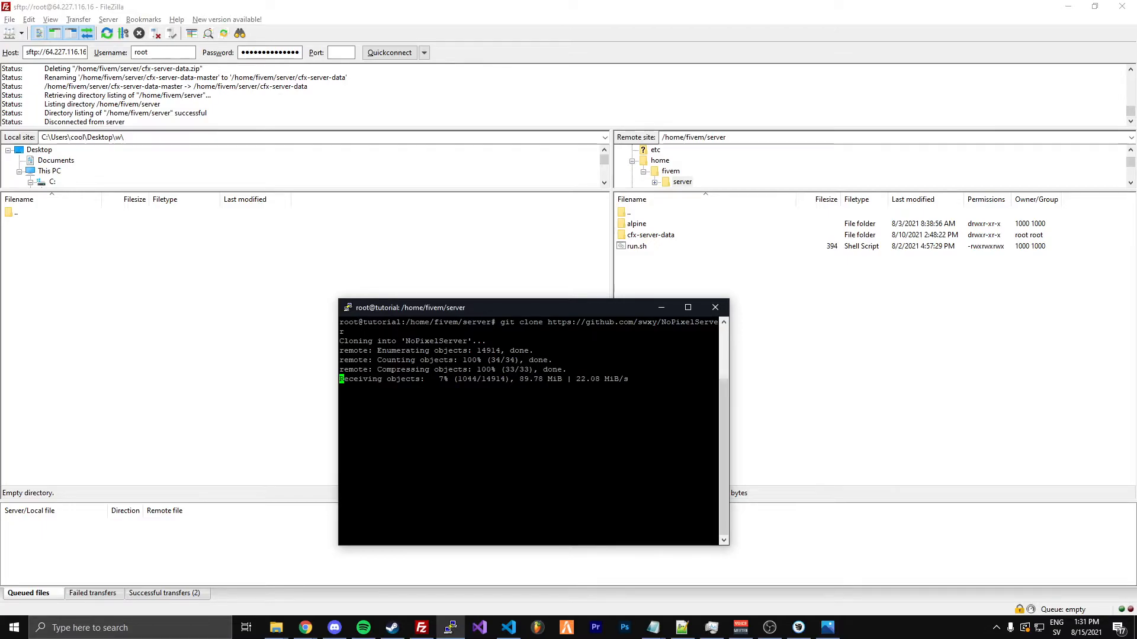
left_click(742, 627)
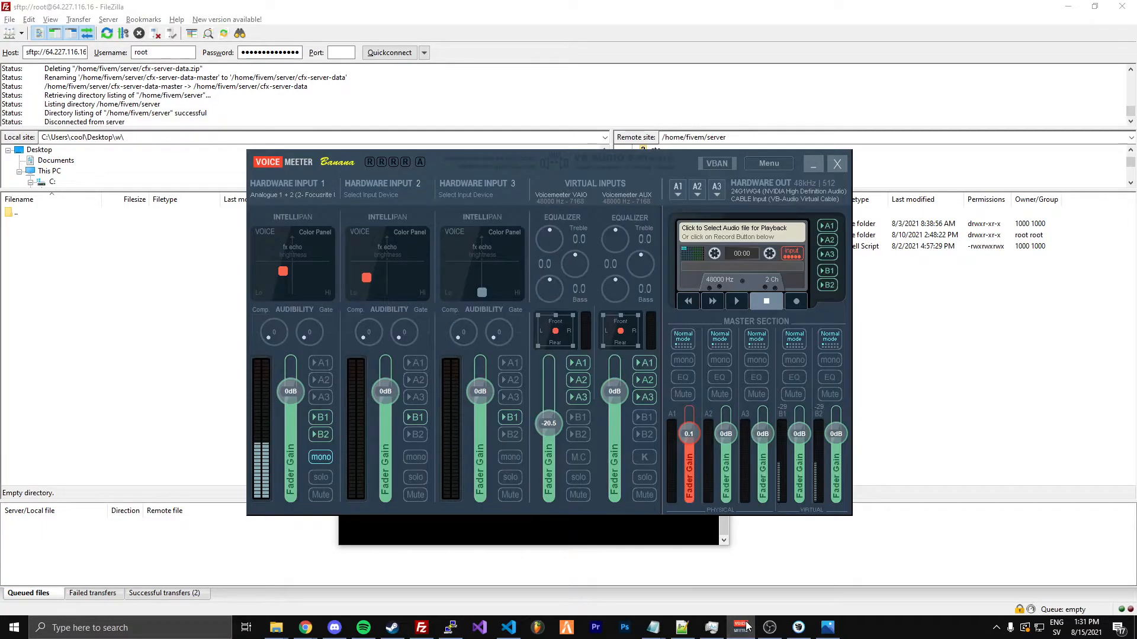
left_click(741, 627)
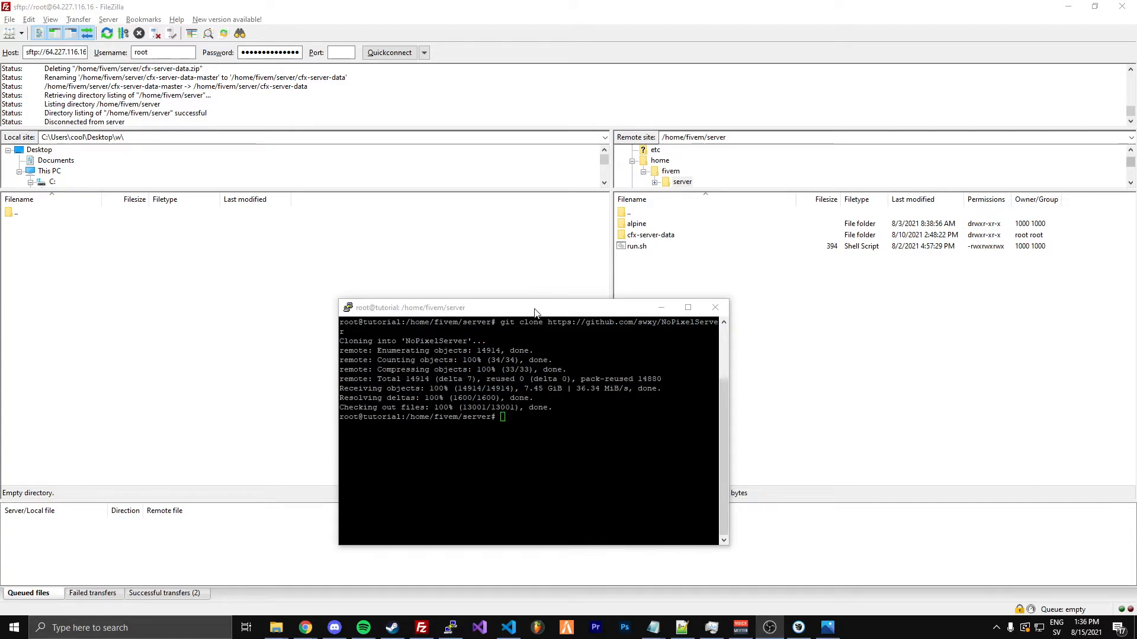
left_click_drag(535, 312, 544, 297)
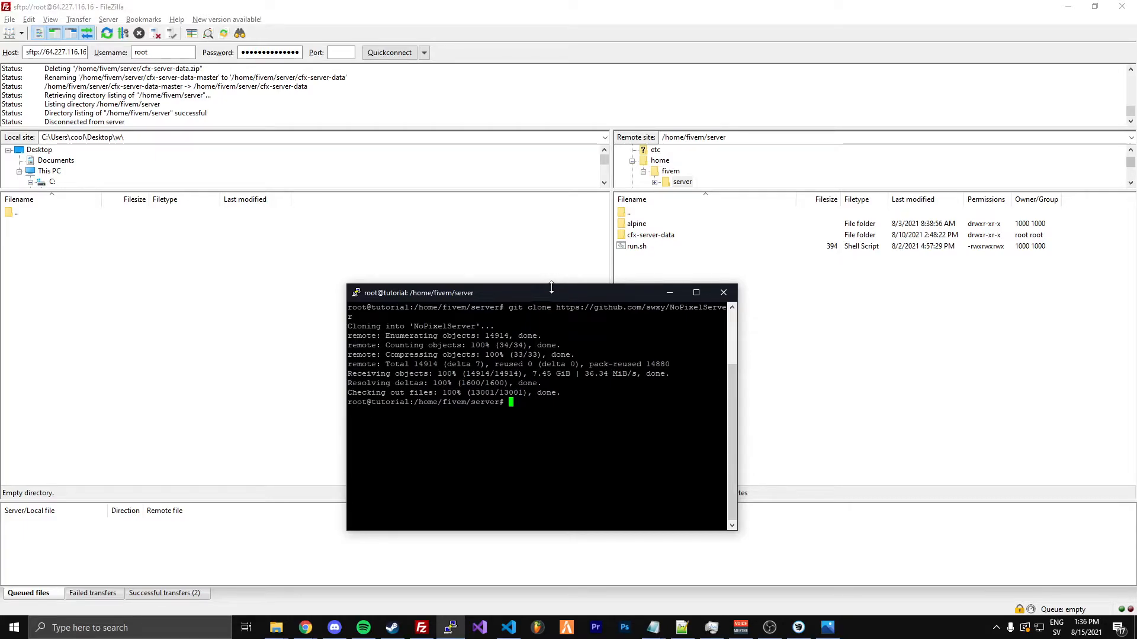
left_click_drag(552, 291, 521, 276)
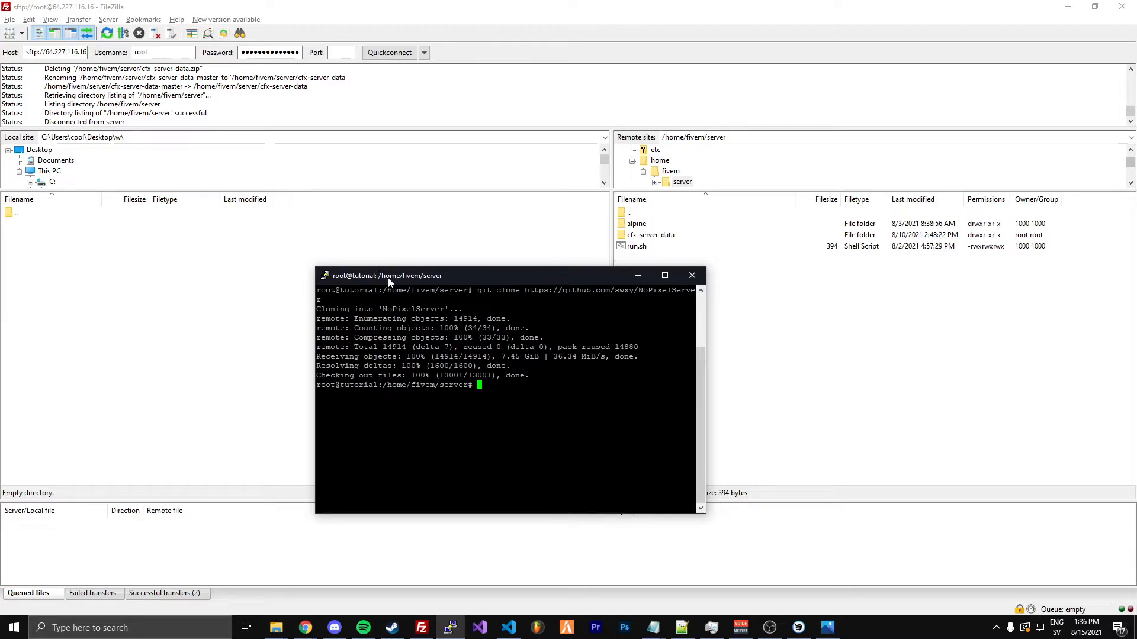
left_click_drag(388, 279, 453, 267)
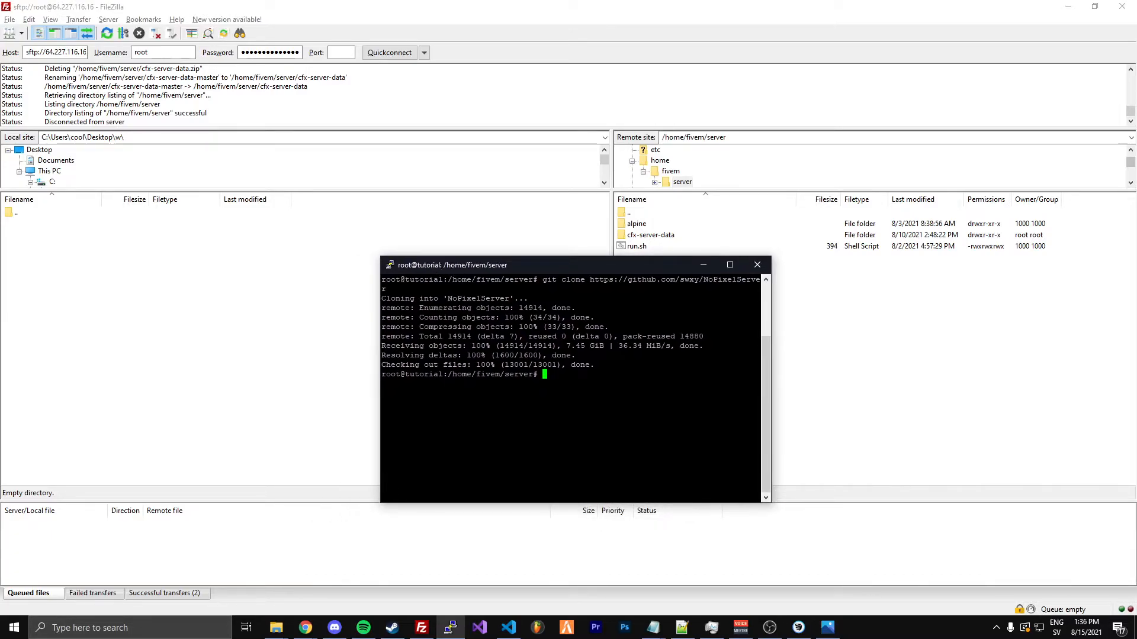
List the server directory with ls, then switch to FileZilla, refresh the remote listing and open the NoPixelServer folder
type("ls")
key("Return")
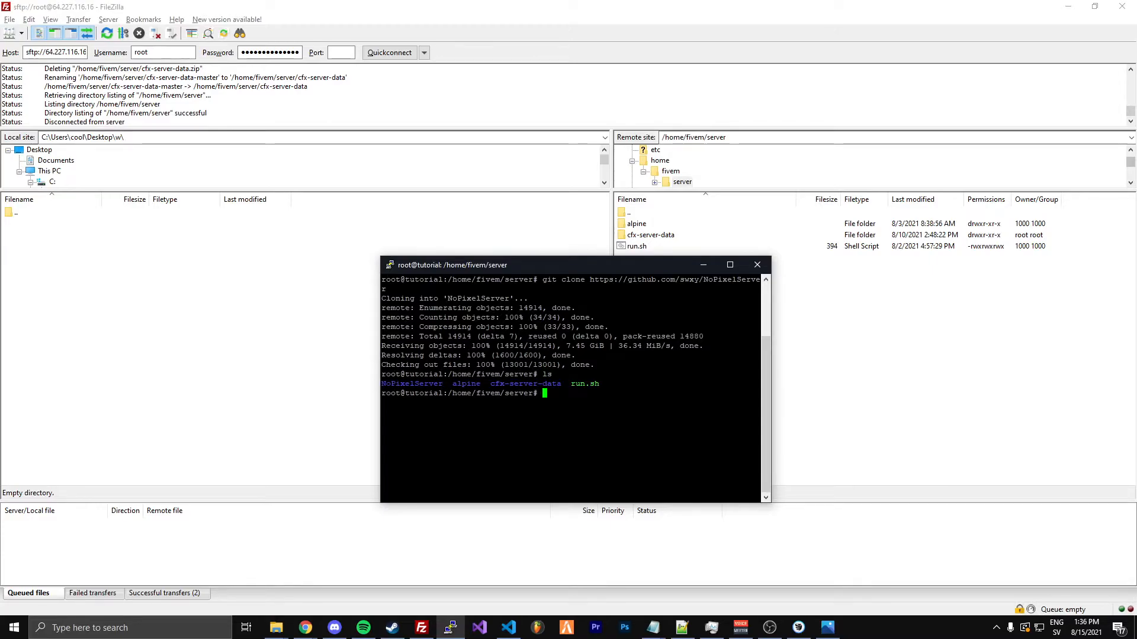
left_click(366, 276)
left_click(669, 290)
key("F5")
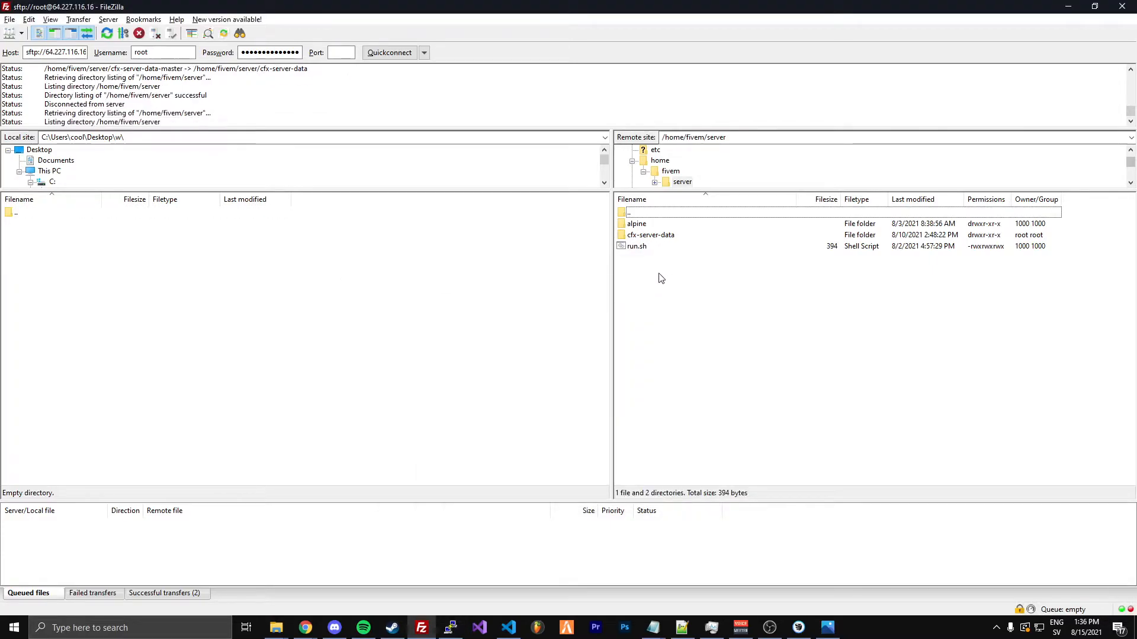
double_click(650, 246)
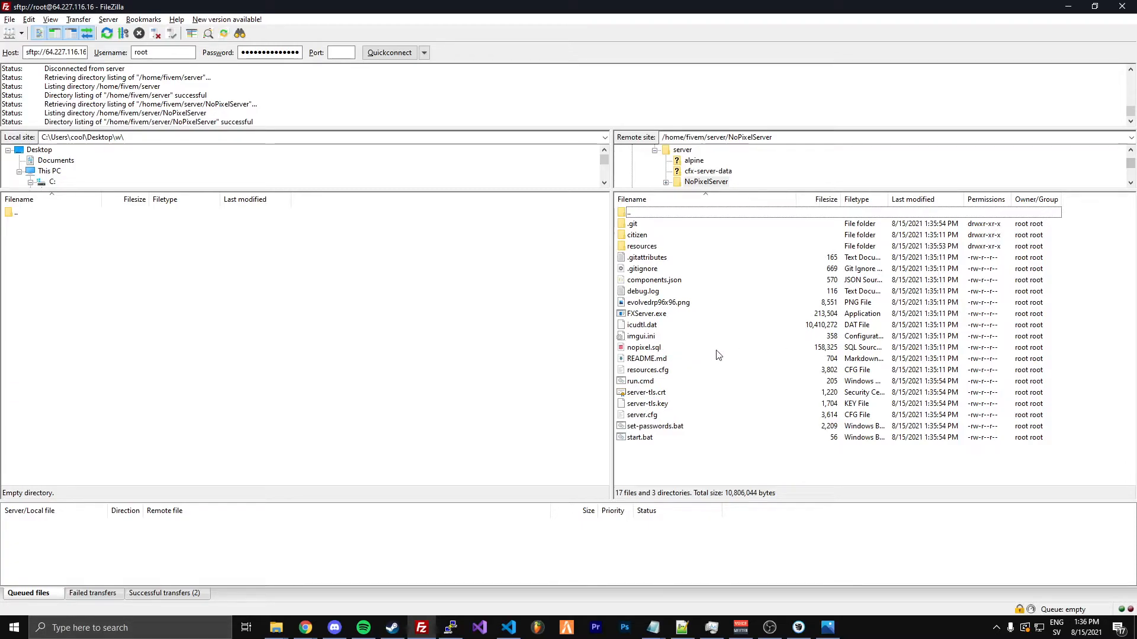
Download nopixel.sql, resources.cfg and server.cfg from the remote NoPixelServer folder to the local Desktop folder w
left_click_drag(651, 348, 399, 335)
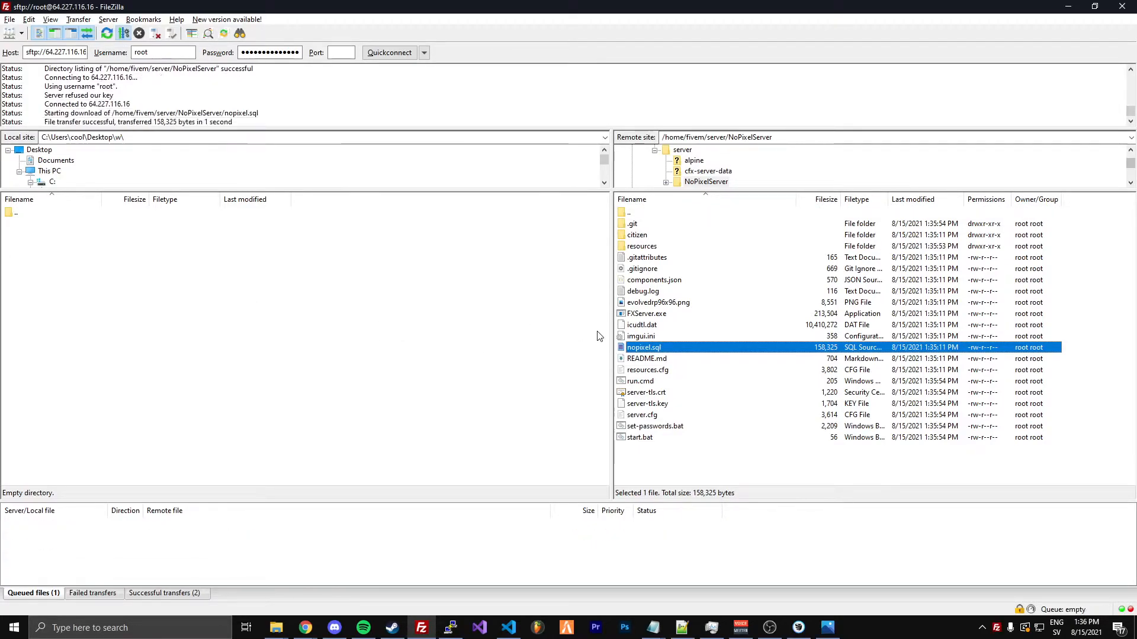
left_click_drag(643, 370, 377, 334)
left_click(637, 416)
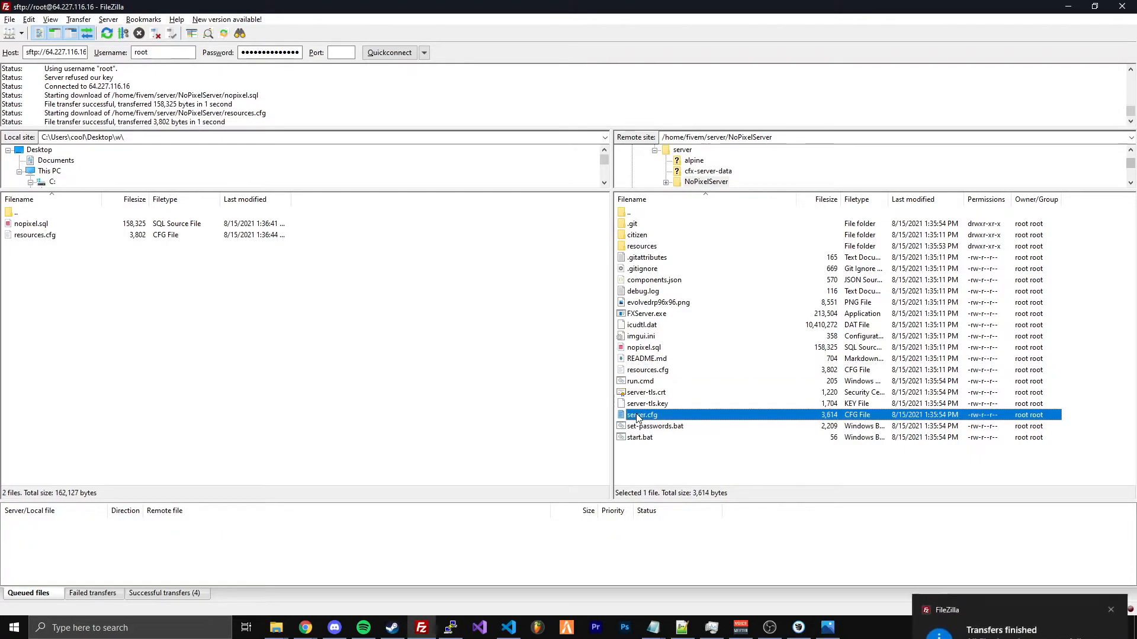
left_click_drag(638, 416, 393, 378)
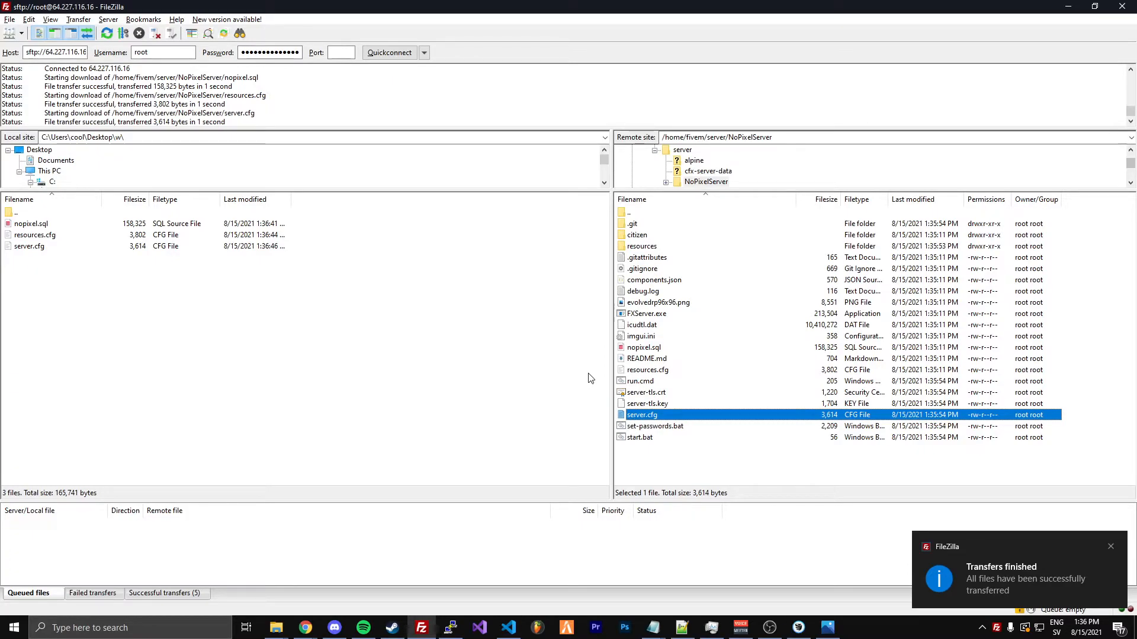
Move the resources folder out of NoPixelServer into /home/fivem/server and open that parent folder
left_click(638, 252)
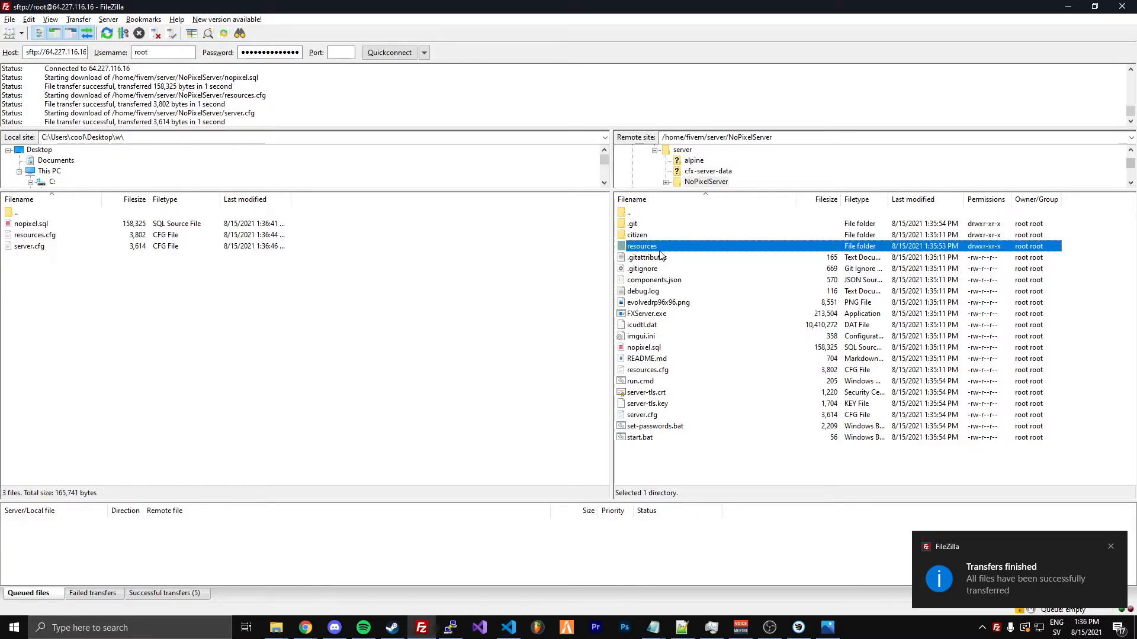
left_click_drag(645, 253, 637, 217)
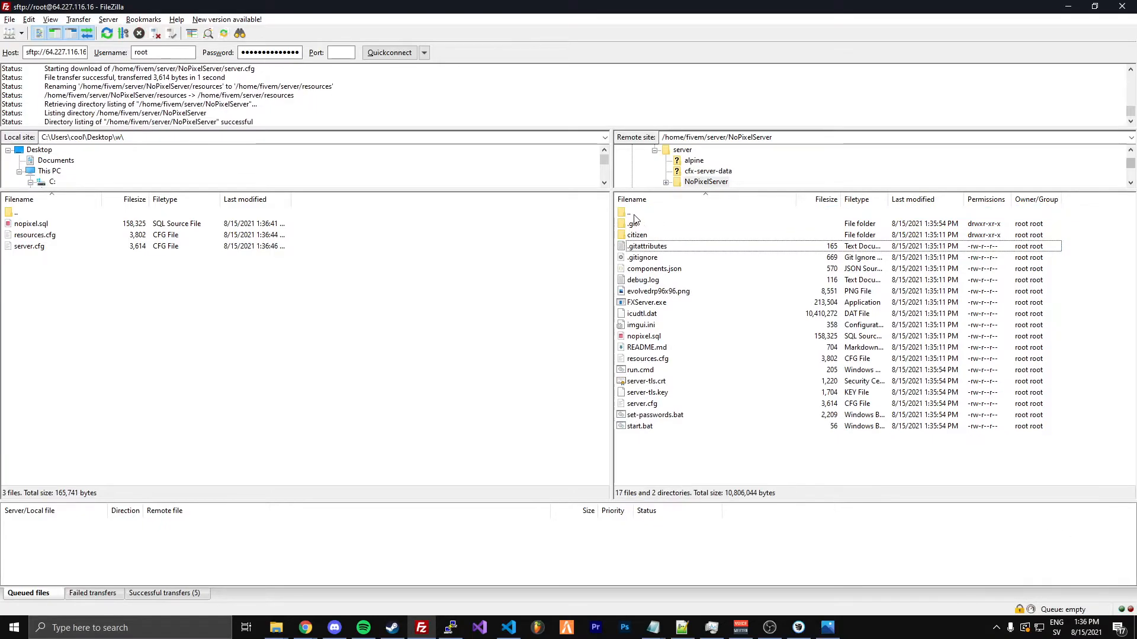
double_click(637, 214)
Try to delete the remote NoPixelServer folder through FileZilla
left_click(641, 248)
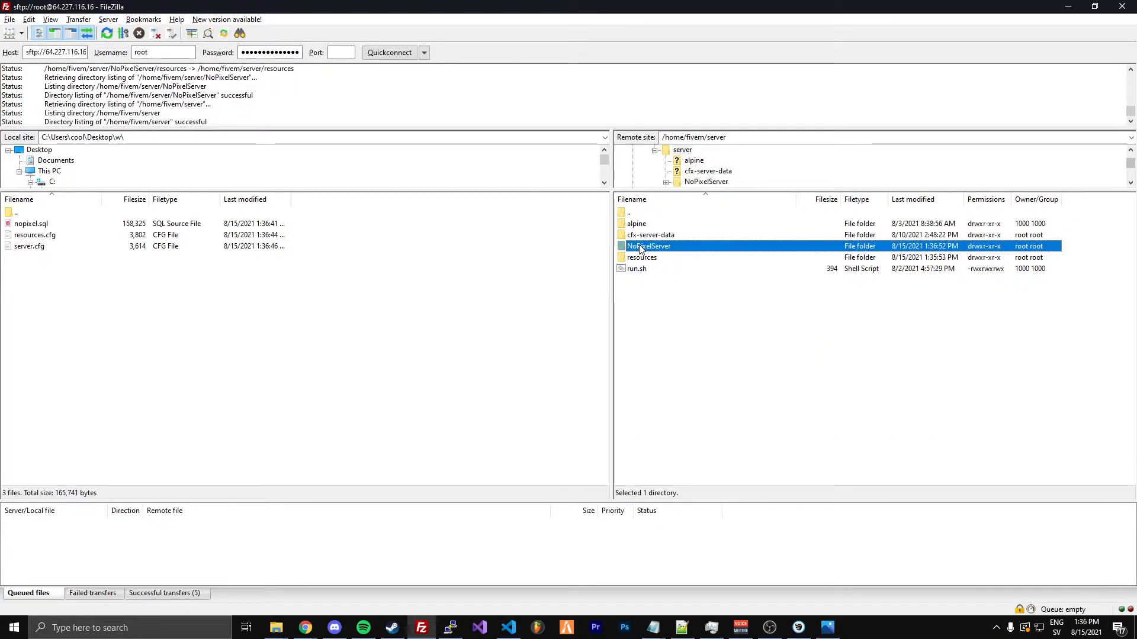
key("Delete")
key("Return")
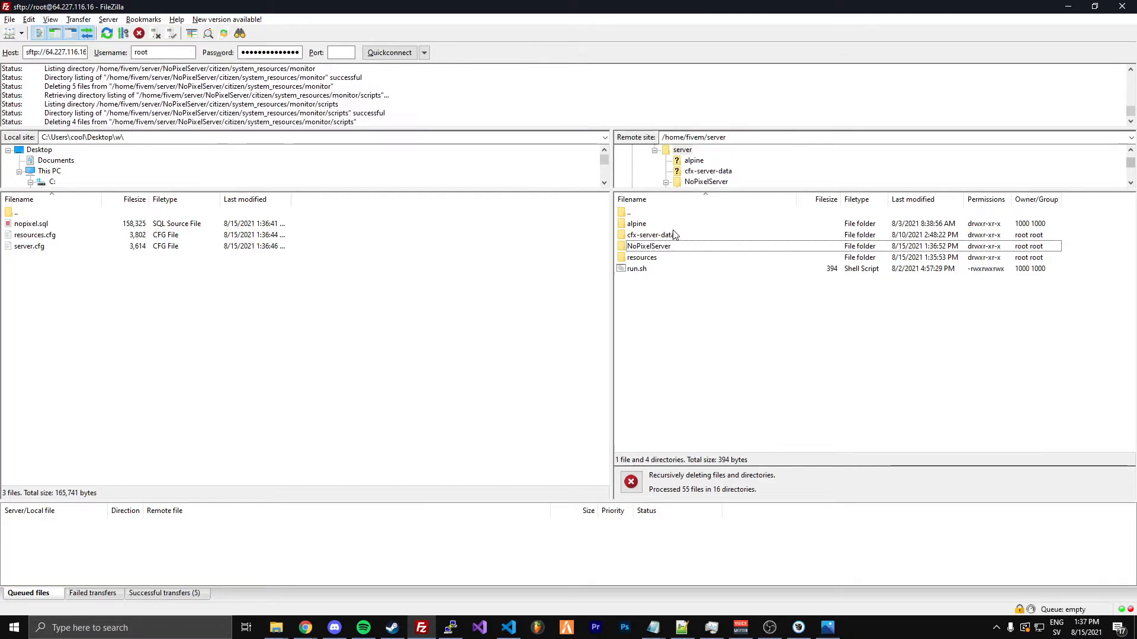
left_click(638, 259)
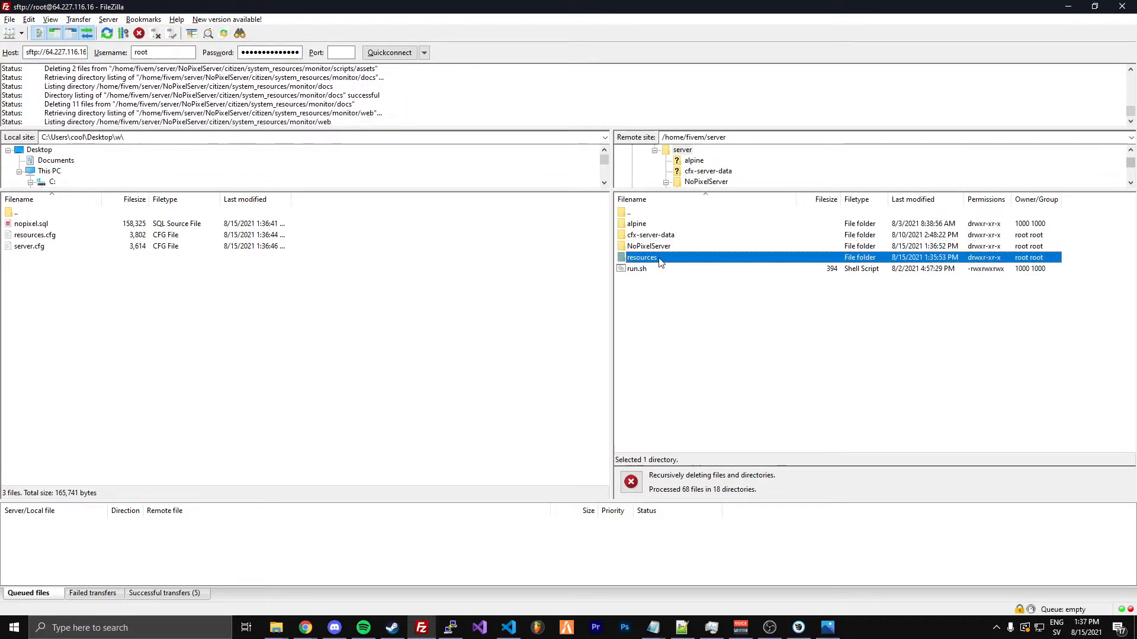
left_click(675, 333)
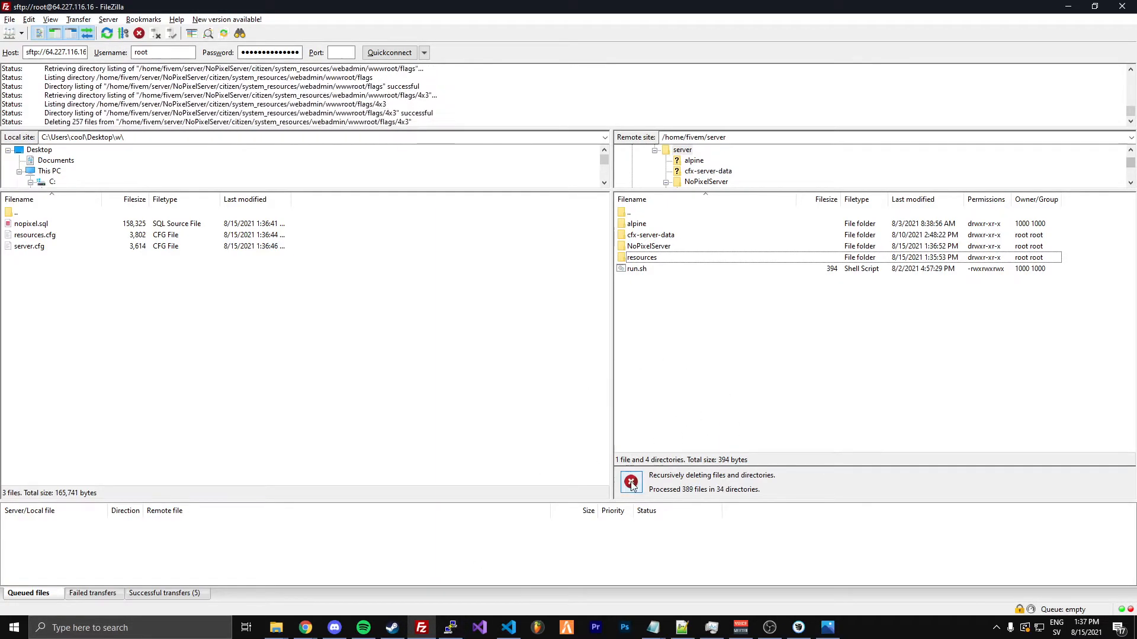
Switch to the SSH terminal and remove the NoPixelServer folder with rm -r NoPixelServer
left_click(450, 627)
type("rm")
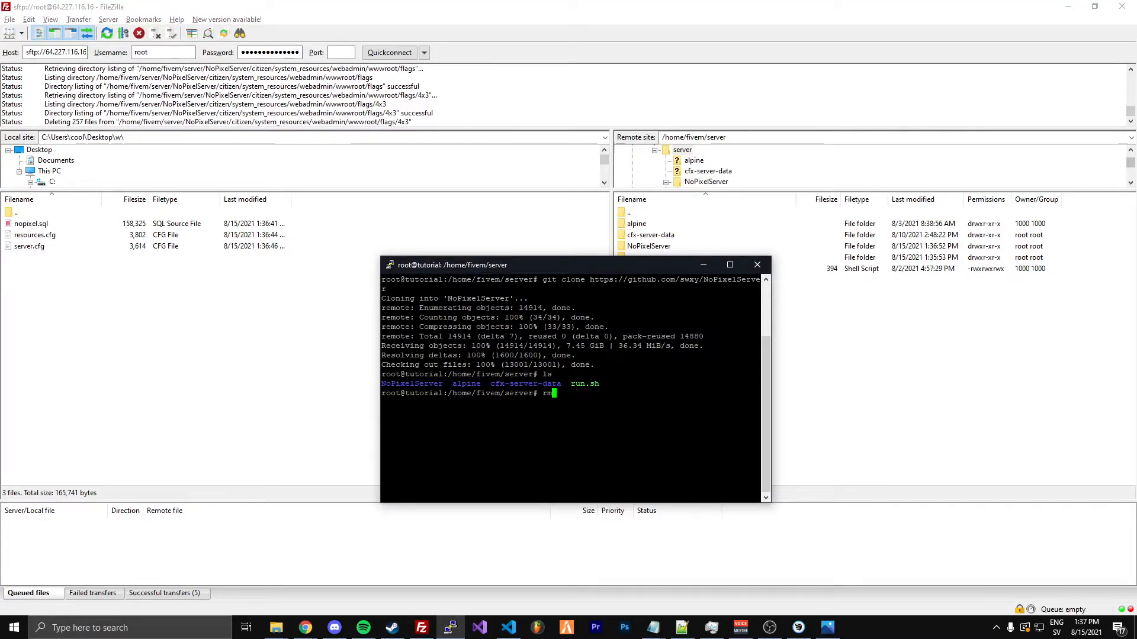
type(" -r ")
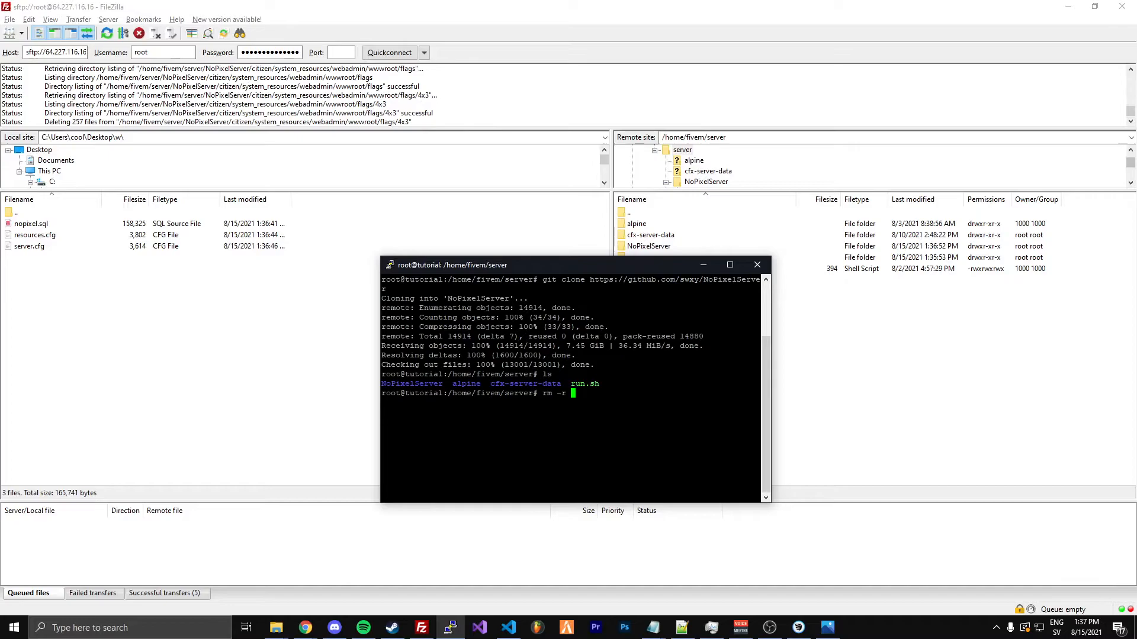
type("NoPixelServer")
key("Return")
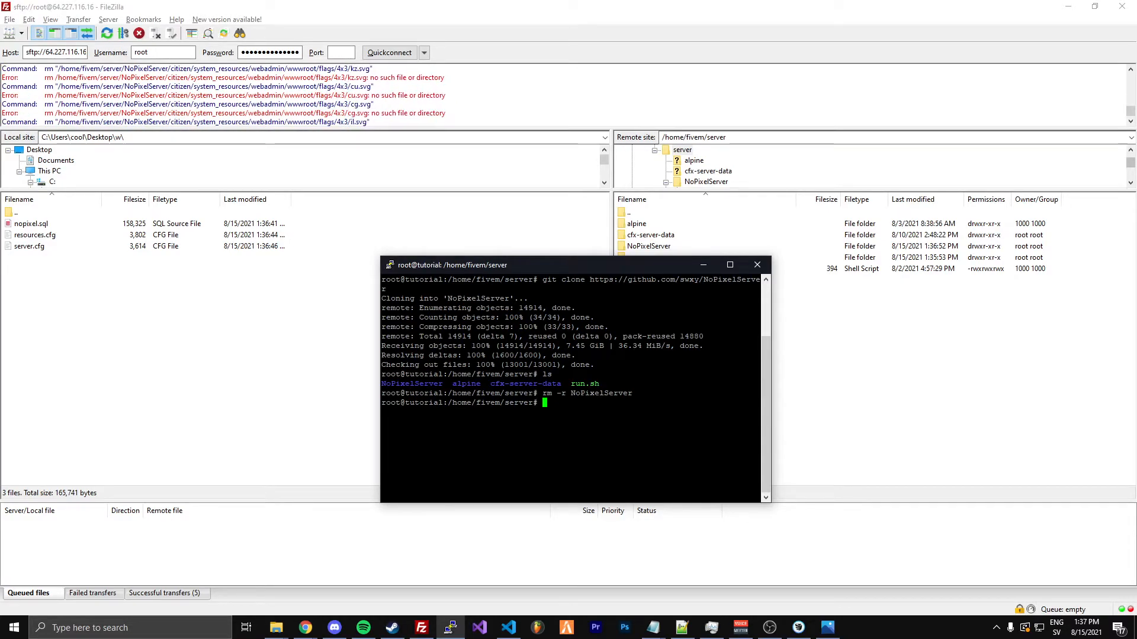
Return to FileZilla and try to move the server's resources folder into cfx-server-data
left_click(893, 411)
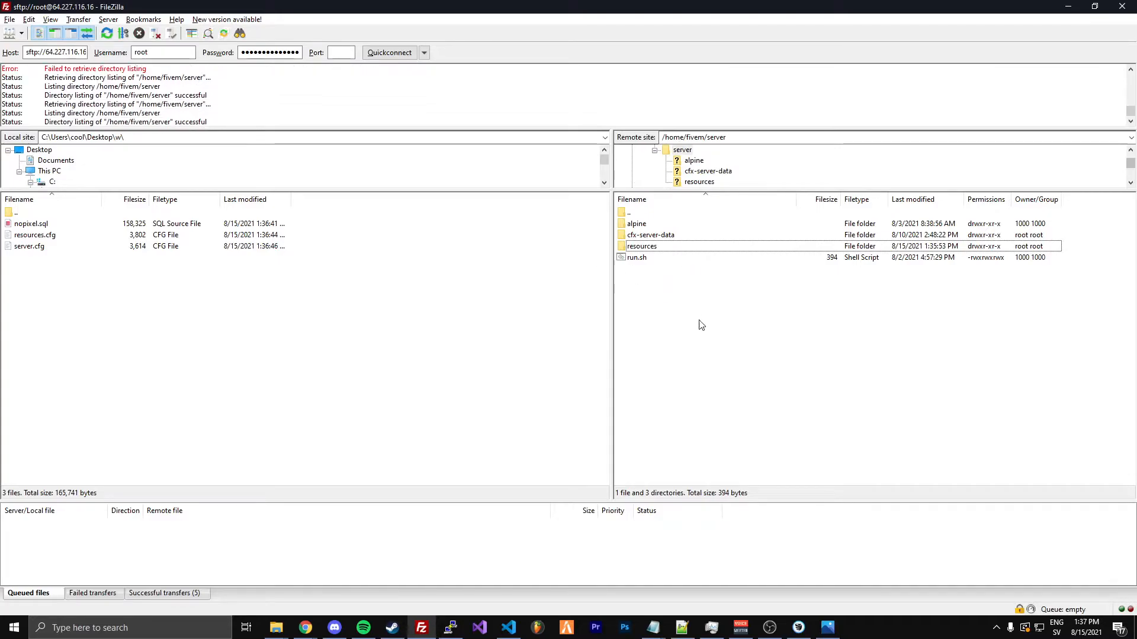
left_click_drag(649, 246, 660, 237)
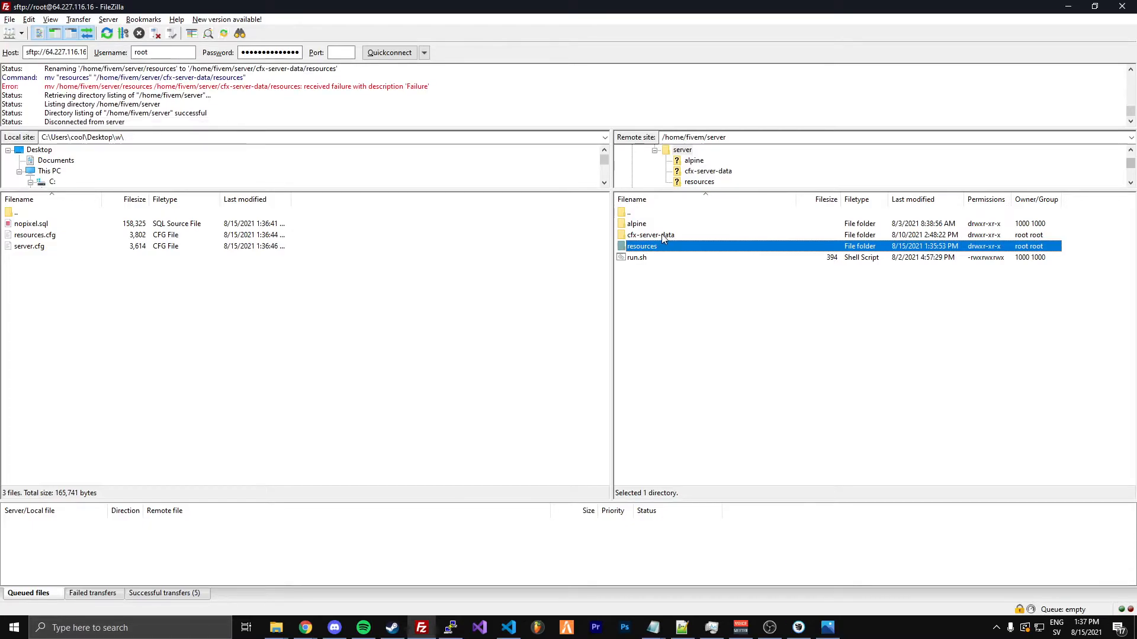
Examine the contents of the remote cfx-server-data, resources and alpine folders, including the resources folder inside cfx-server-data
double_click(662, 235)
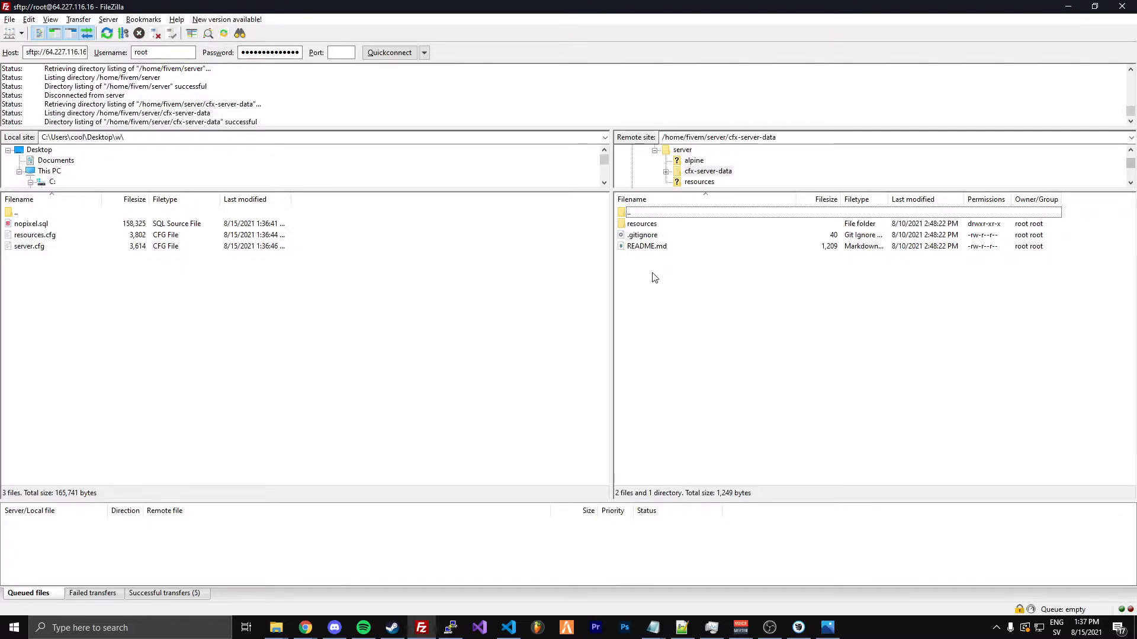
key("BackSpace")
left_click(645, 247)
double_click(647, 248)
key("BackSpace")
double_click(649, 224)
key("BackSpace")
double_click(650, 235)
double_click(650, 225)
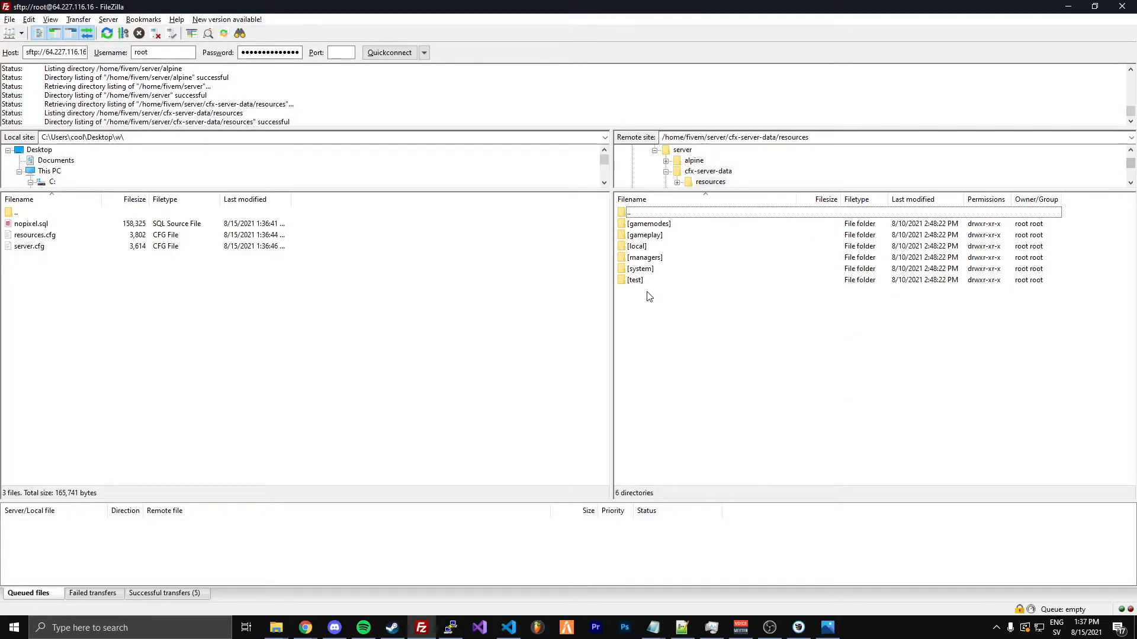
key("BackSpace")
left_click(653, 226)
right_click(653, 227)
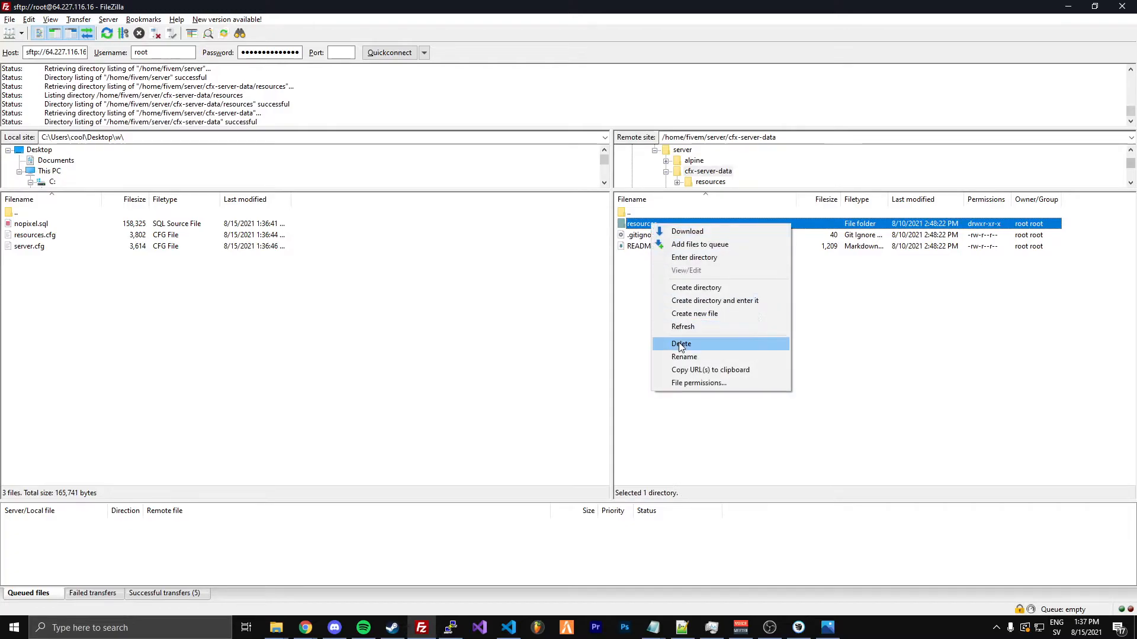
left_click(681, 345)
left_click(638, 308)
Rename the resources folder inside cfx-server-data to resources11 and go back to the server folder
right_click(647, 225)
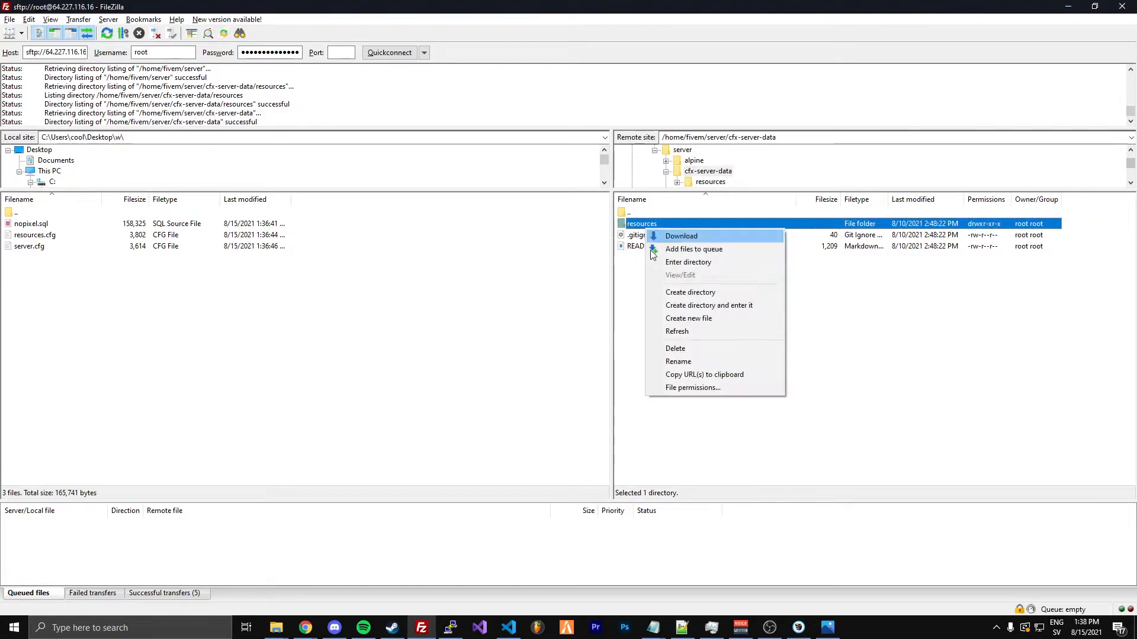
left_click(675, 359)
key("End")
type("11")
key("Return")
key("BackSpace")
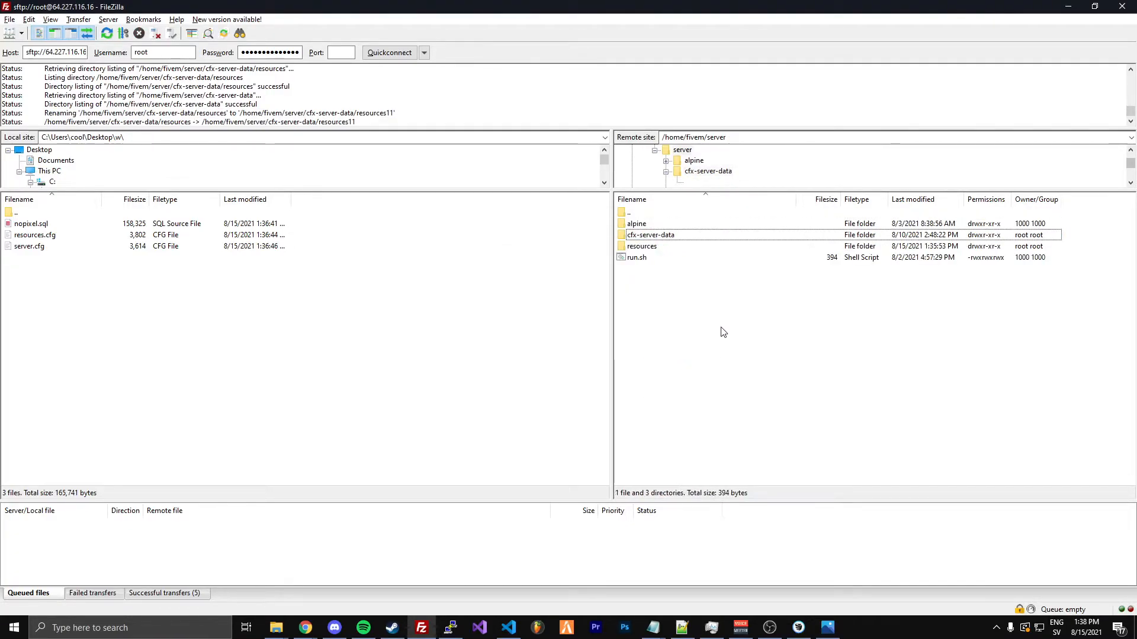
Move the NoPixel resources folder from /home/fivem/server into cfx-server-data, then open cfx-server-data and select resources11
double_click(642, 246)
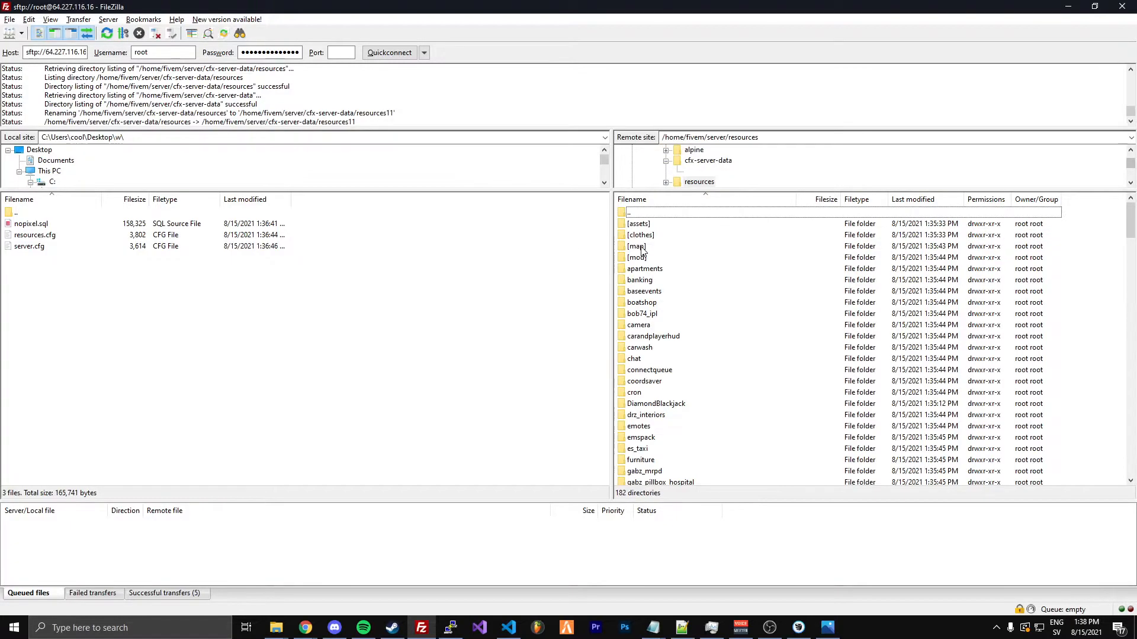
key("BackSpace")
left_click_drag(639, 249, 655, 240)
double_click(654, 237)
left_click(653, 236)
In the SSH terminal, enter cfx-server-data, remove the old folder with rm -r resources11 and clear the output
key("alt+Tab")
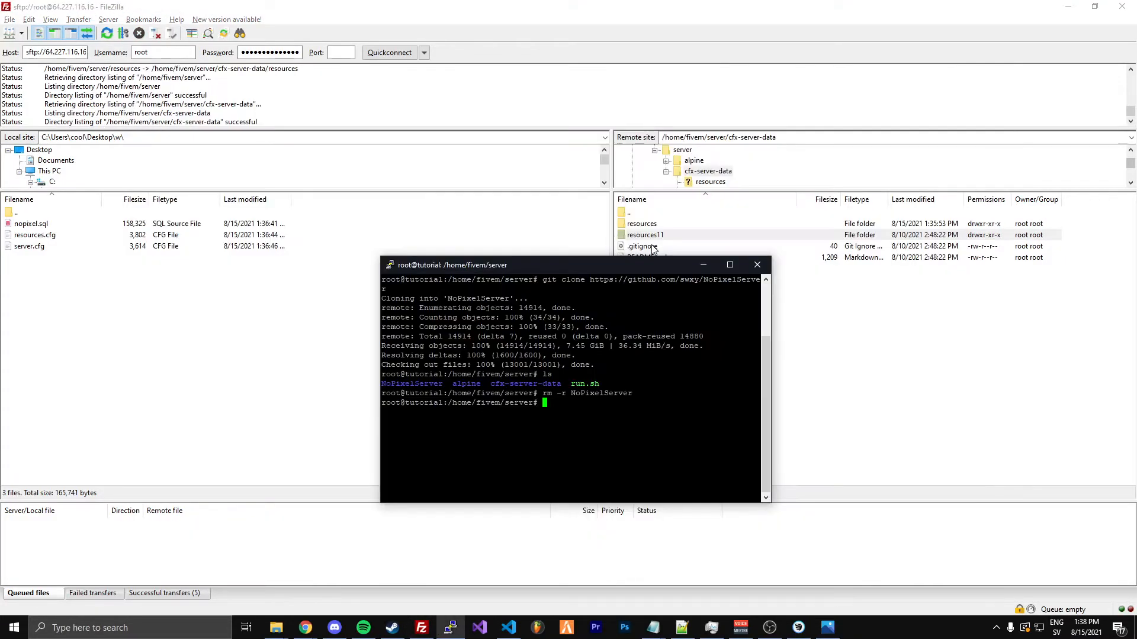
type("cd cfx-server-data")
key("Return")
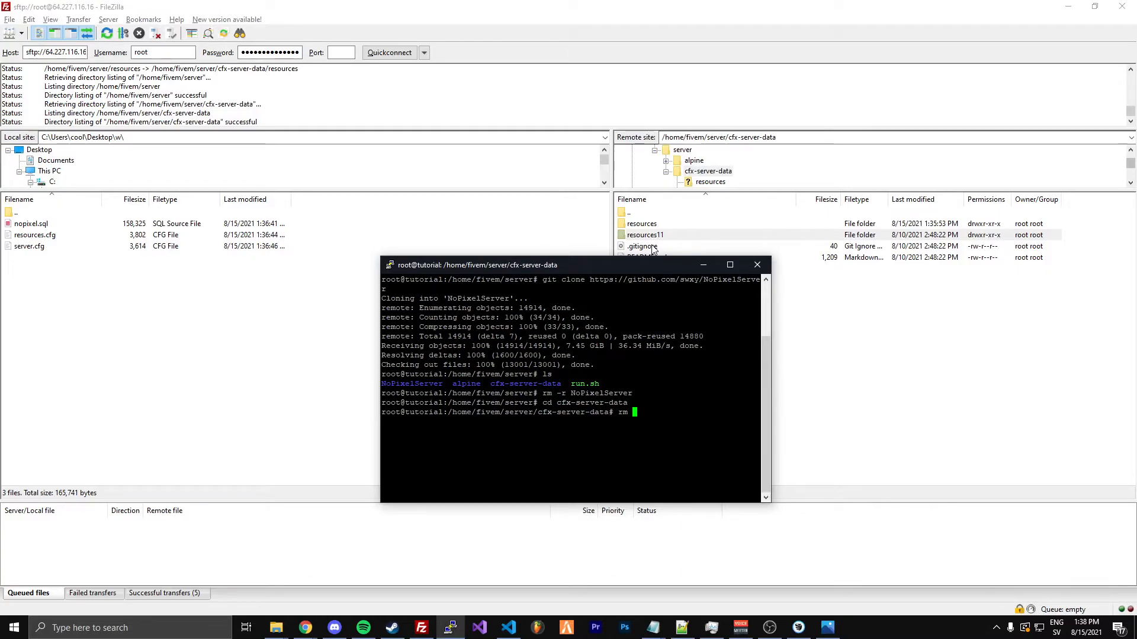
type("rm -r resources11")
key("Return")
type("clear")
key("Return")
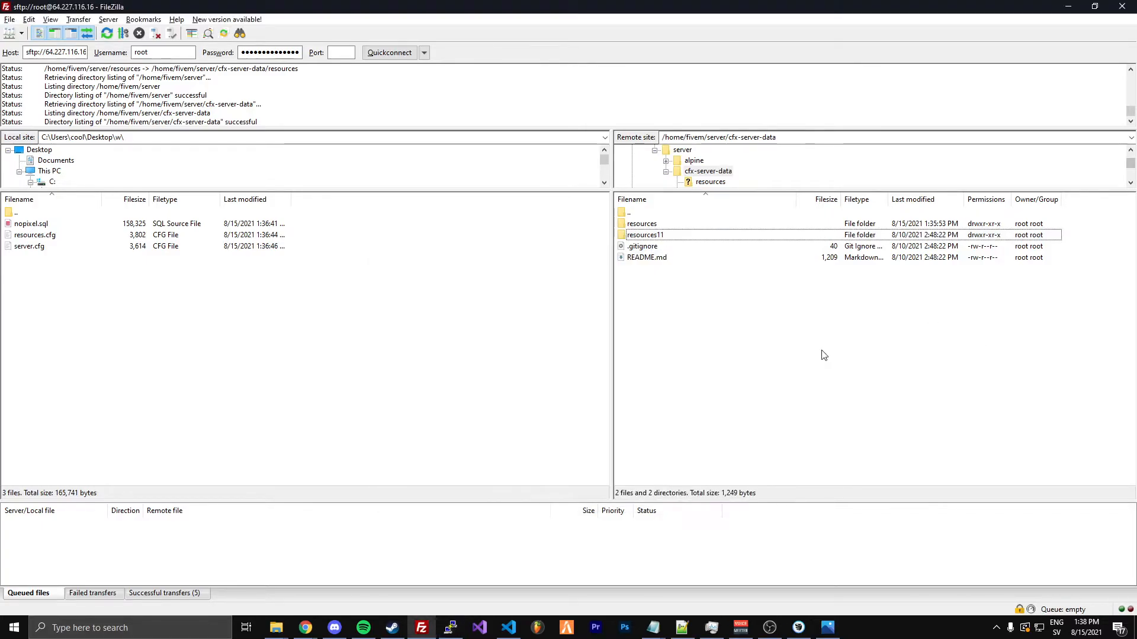
Refresh the remote cfx-server-data listing and delete .gitignore and README.md from that folder
left_click(876, 356)
key("F5")
left_click_drag(644, 259, 644, 240)
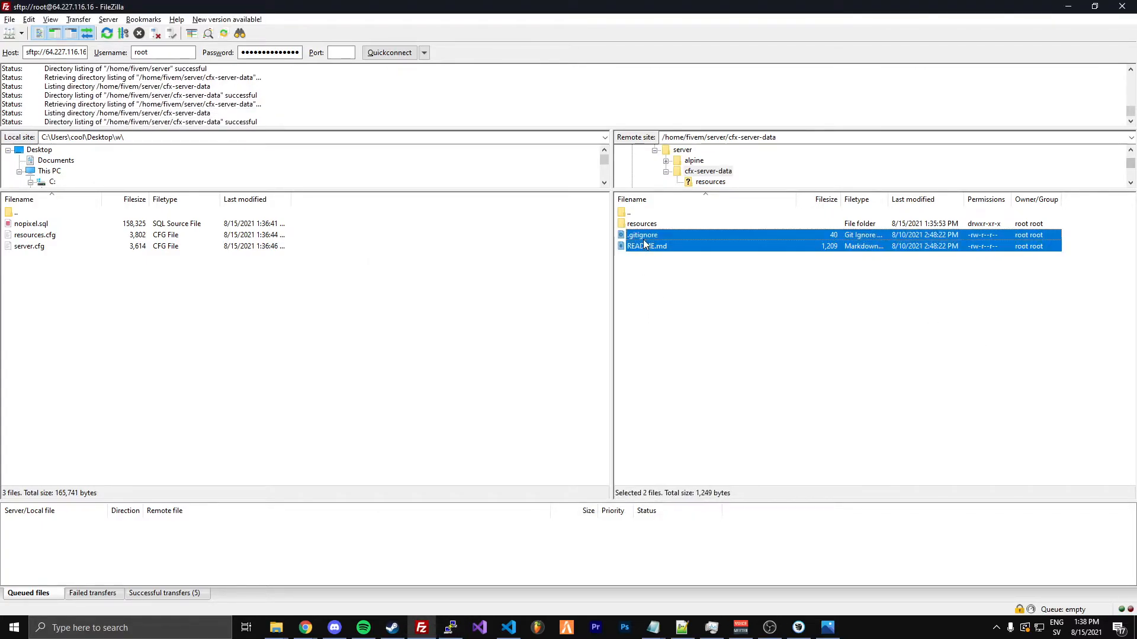
key("Delete")
key("Return")
Reopen the remote cfx-server-data folder and upload the local resources.cfg and server.cfg files into it
key("BackSpace")
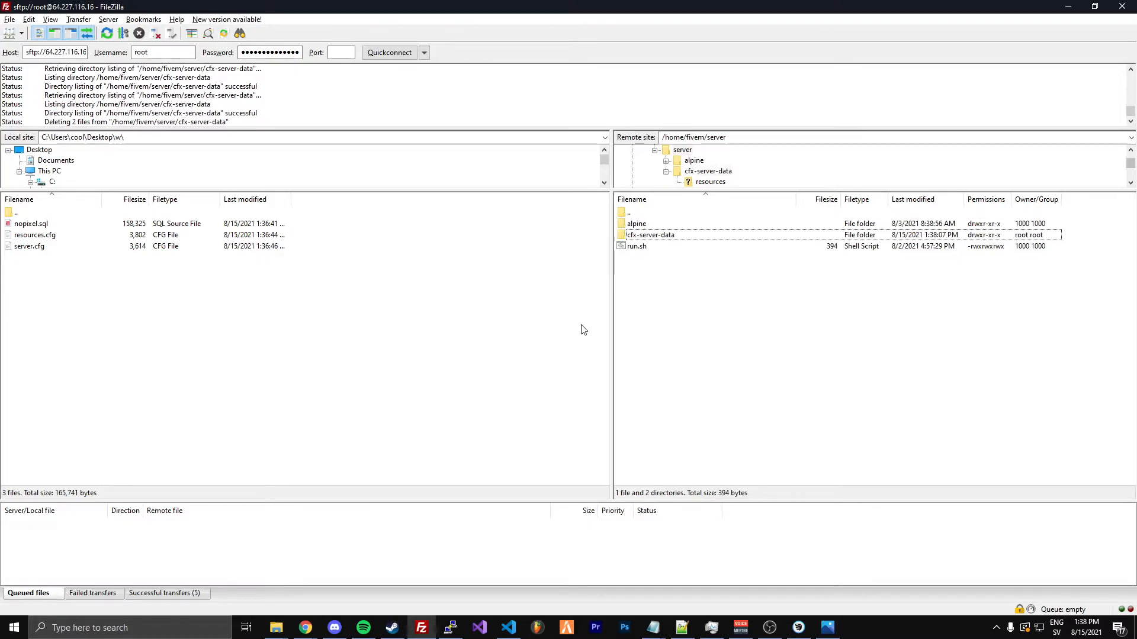
left_click(644, 236)
double_click(644, 235)
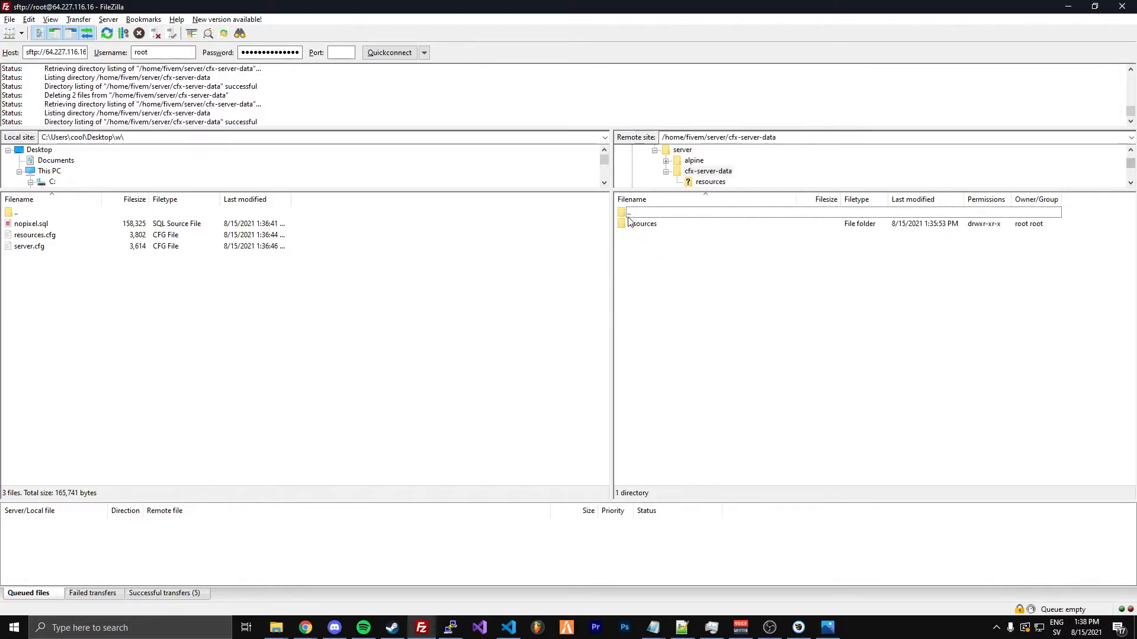
left_click_drag(35, 246, 687, 314)
left_click(695, 356)
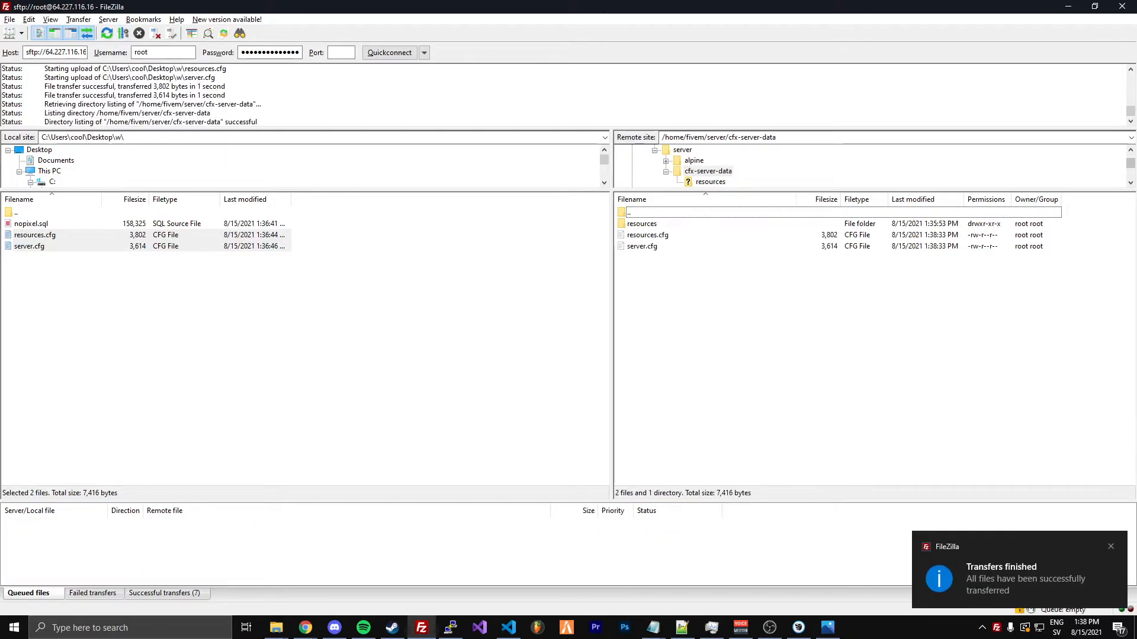
Switch to Visual Studio Code, create an empty file in a fresh window, and return to FileZilla
left_click(509, 628)
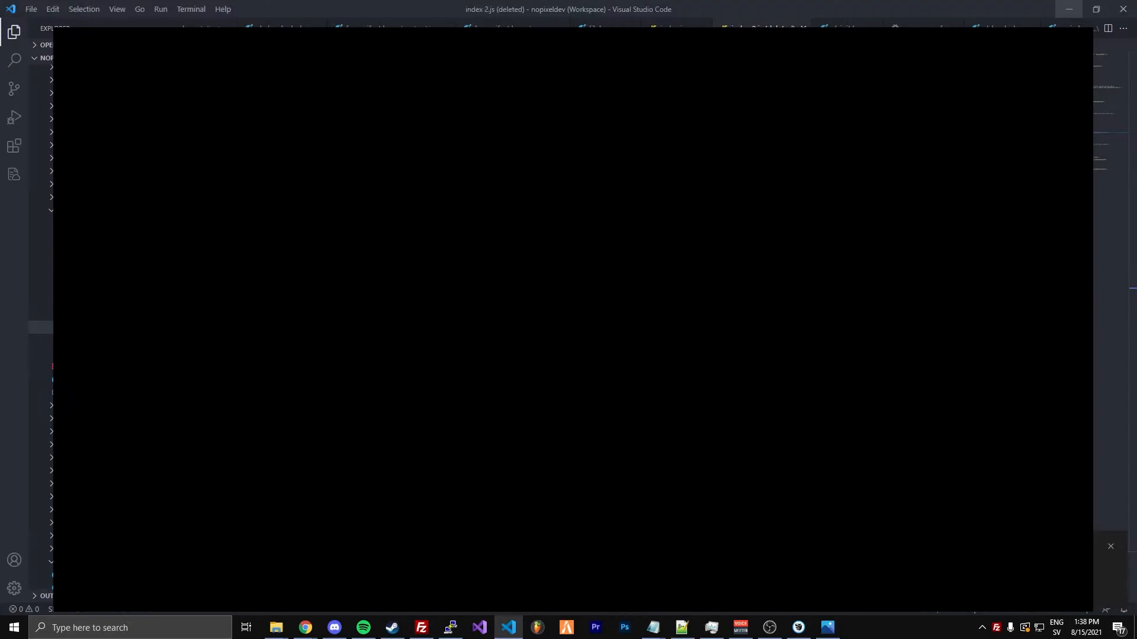
left_click(1068, 6)
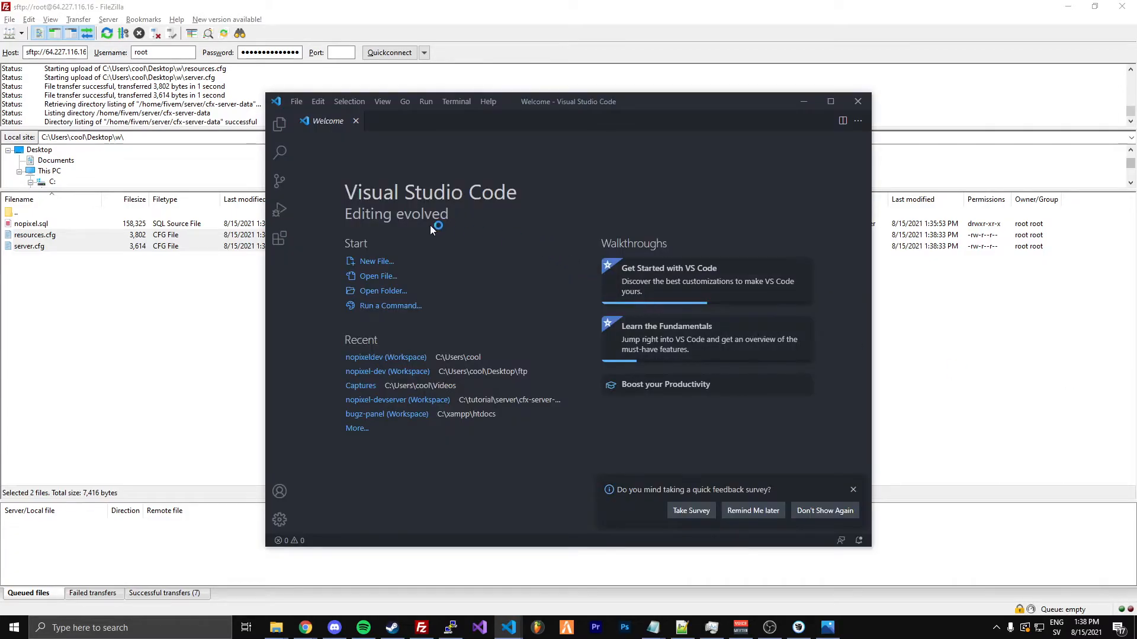
left_click(296, 102)
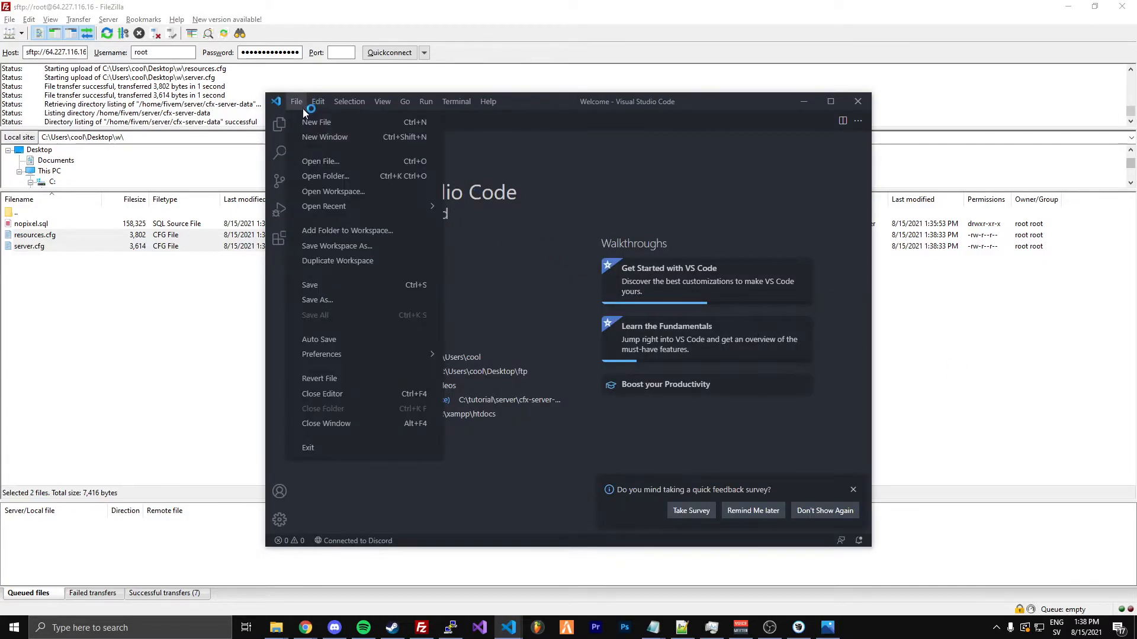
left_click(316, 122)
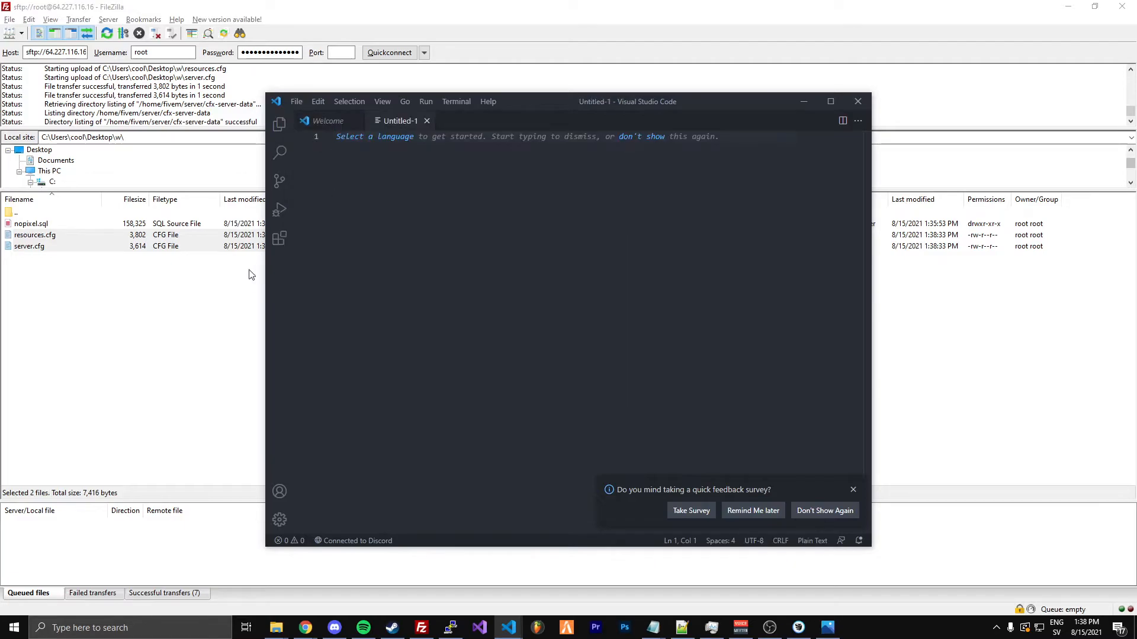
left_click(189, 363)
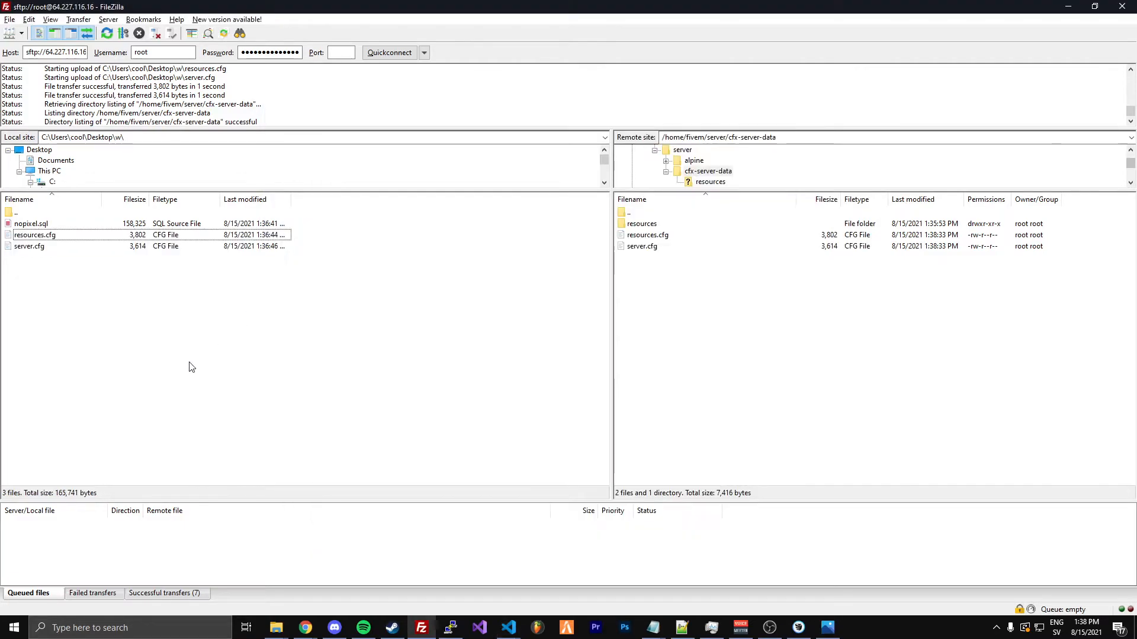
Open the remote server.cfg from cfx-server-data for editing in Visual Studio Code, answering the file trust prompt
right_click(648, 238)
left_click(637, 247)
right_click(640, 248)
left_click(661, 282)
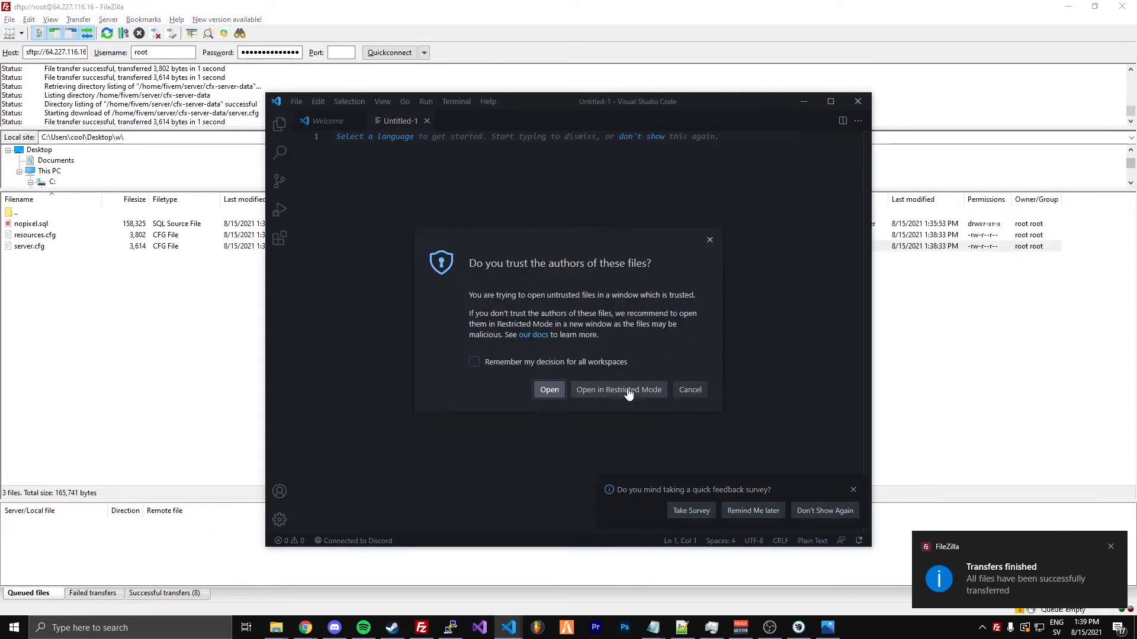
left_click(628, 392)
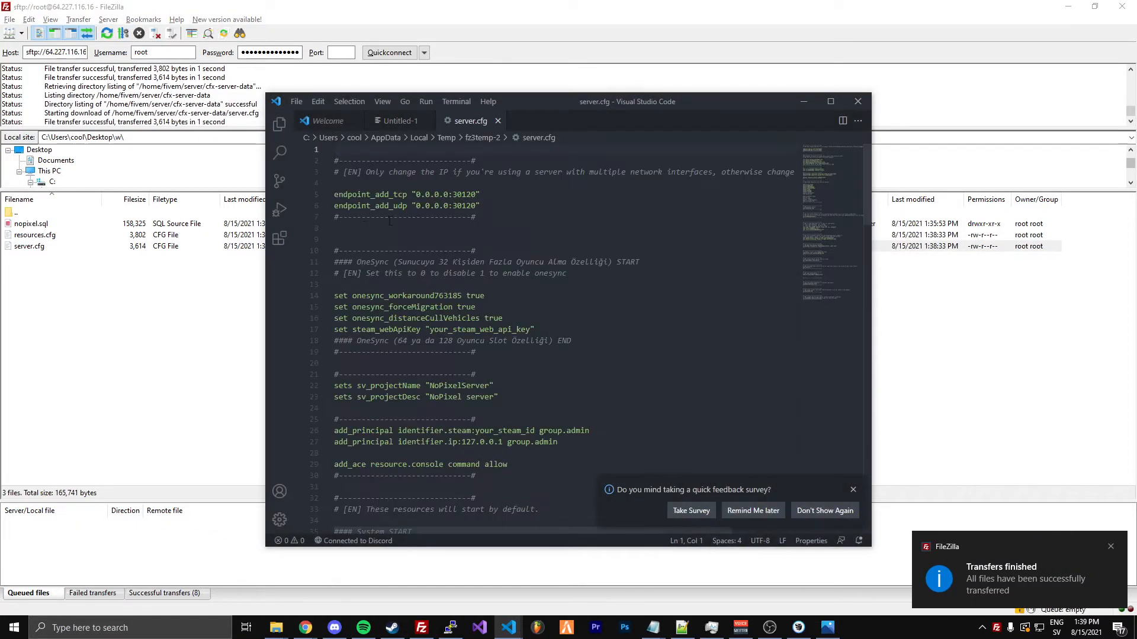
Look through server.cfg down to the player slot limit and set sv_maxclients to 10
scroll(452, 237, "down", 3)
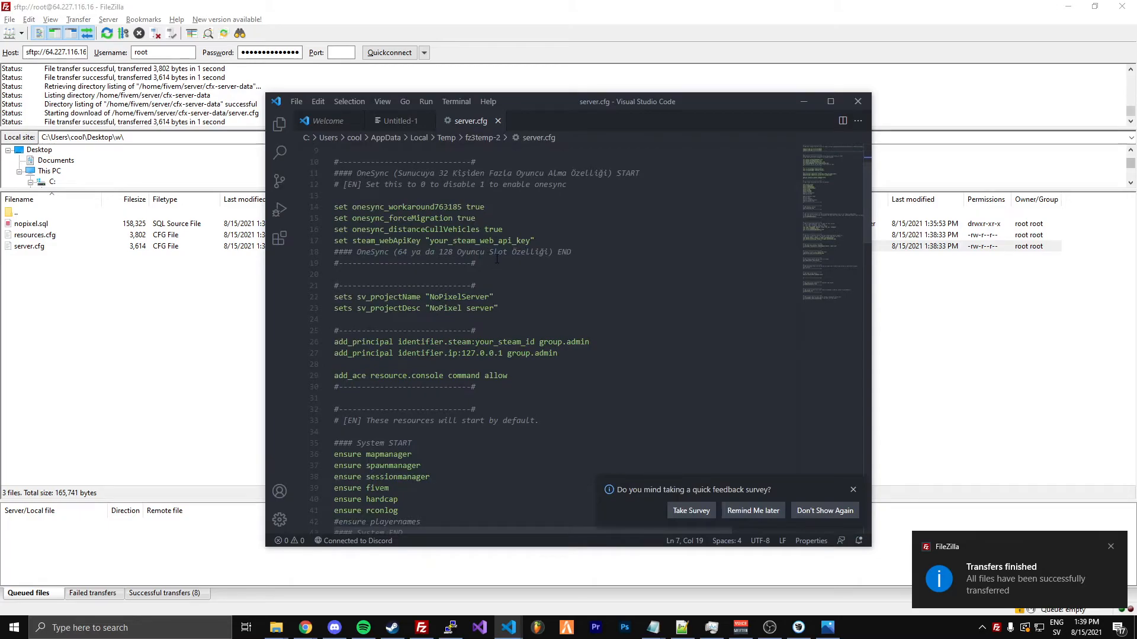
scroll(496, 259, "down", 6)
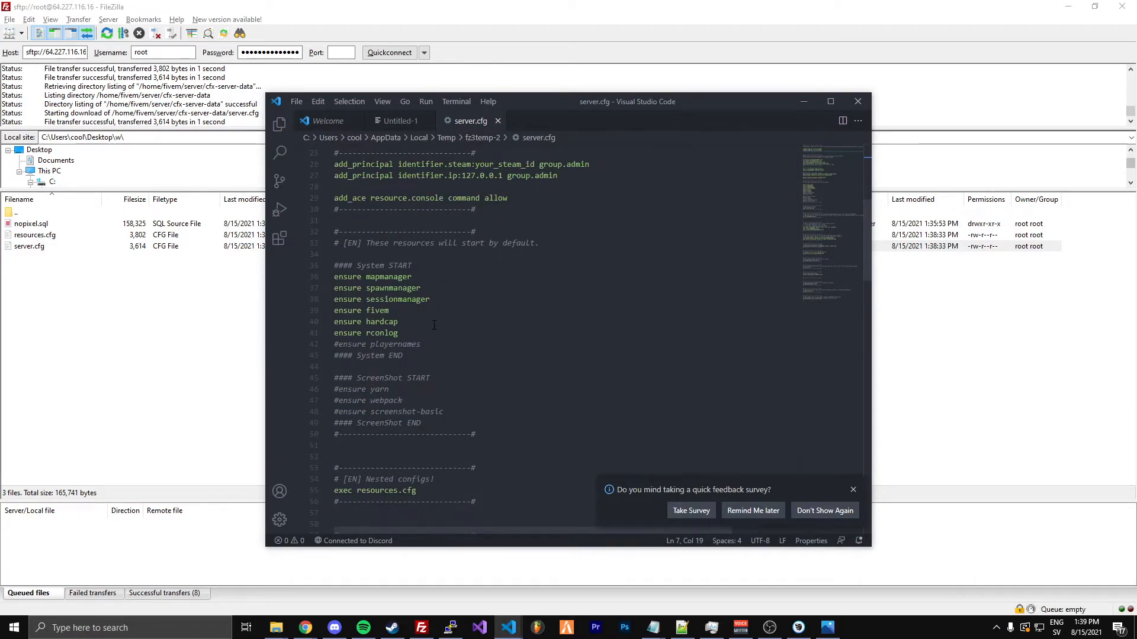
scroll(434, 324, "down", 6)
scroll(434, 325, "down", 10)
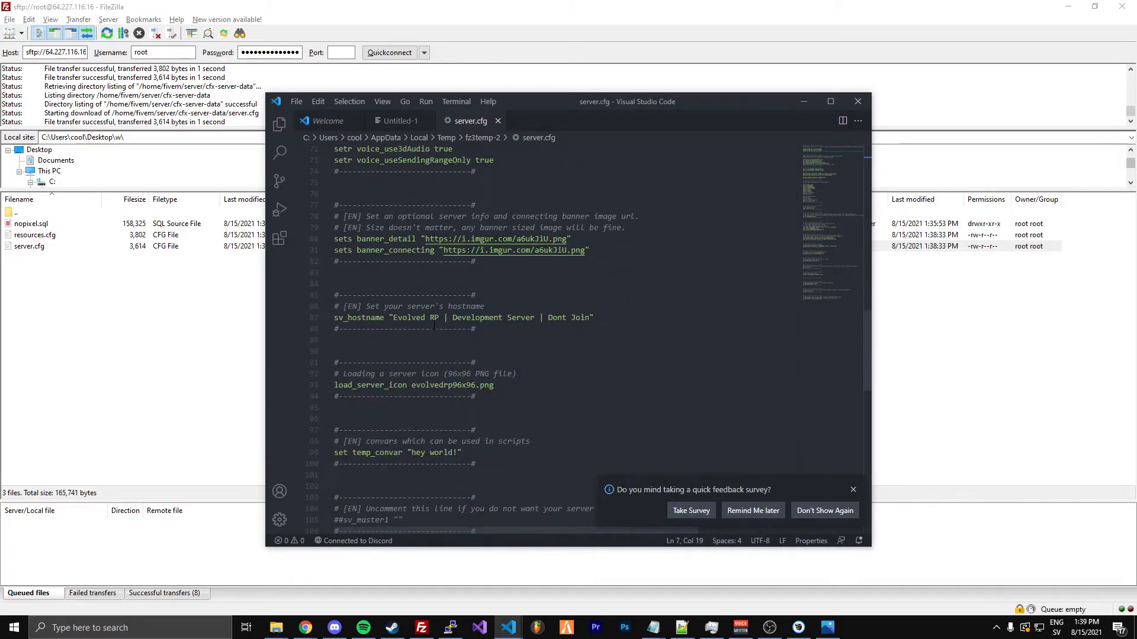
scroll(434, 325, "down", 12)
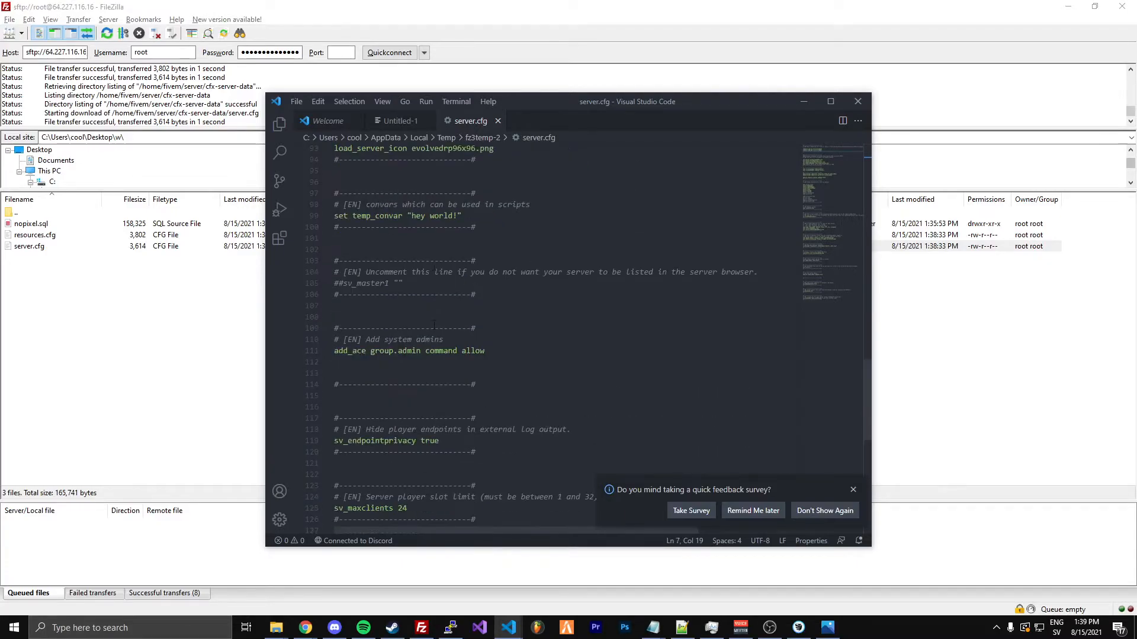
double_click(438, 398)
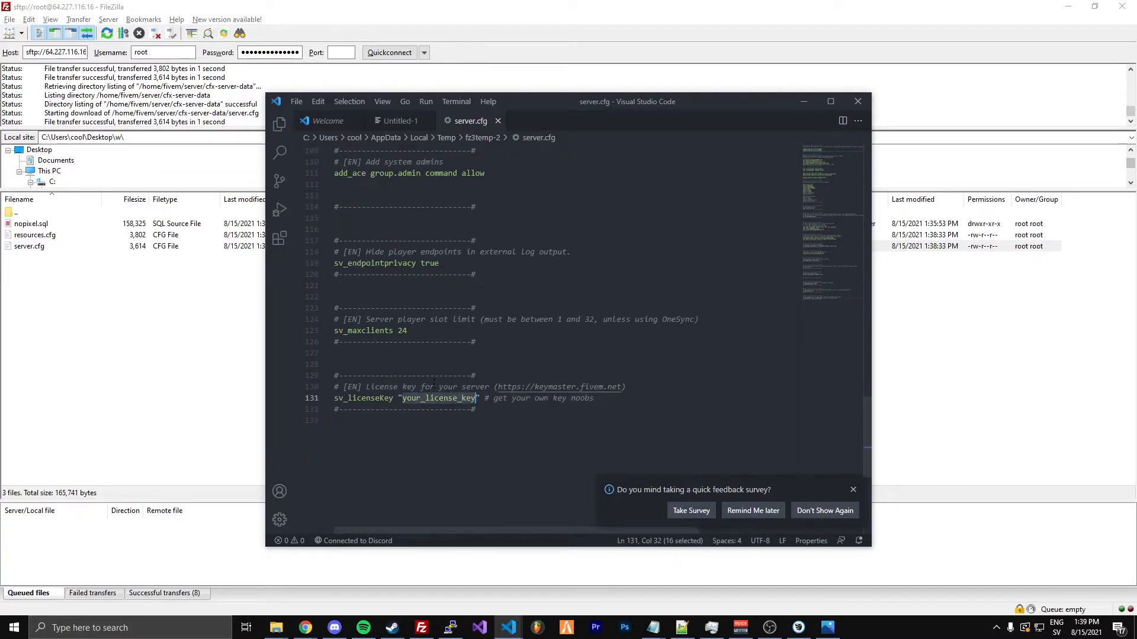
double_click(403, 331)
type("10")
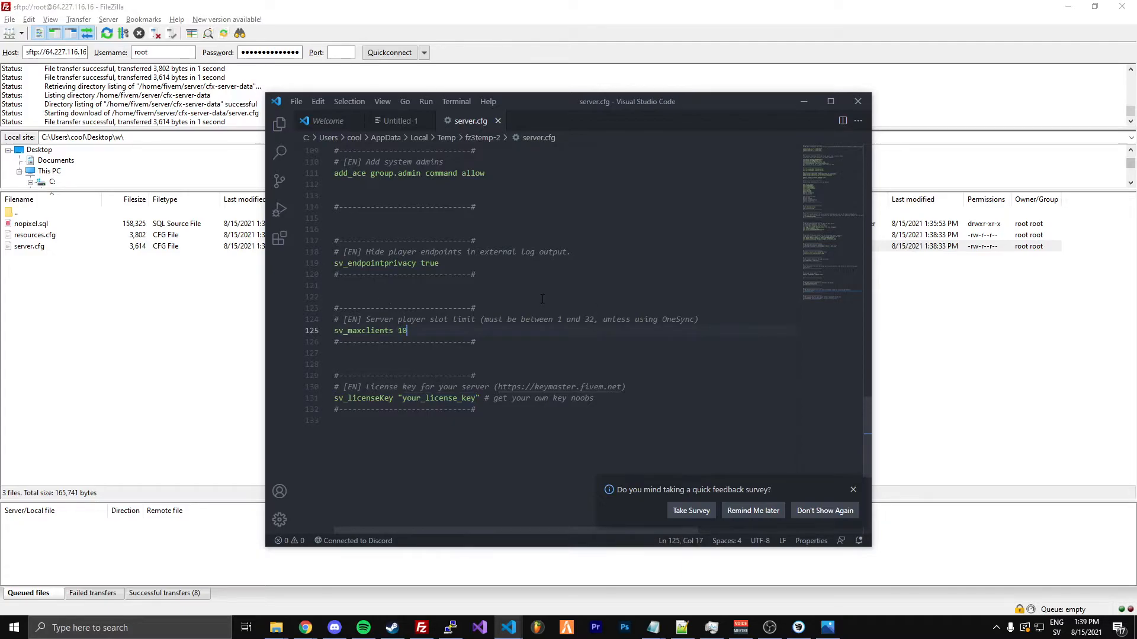
Examine the server.cfg settings above the license section and select the your_license_key placeholder on the sv_licenseKey line
double_click(438, 398)
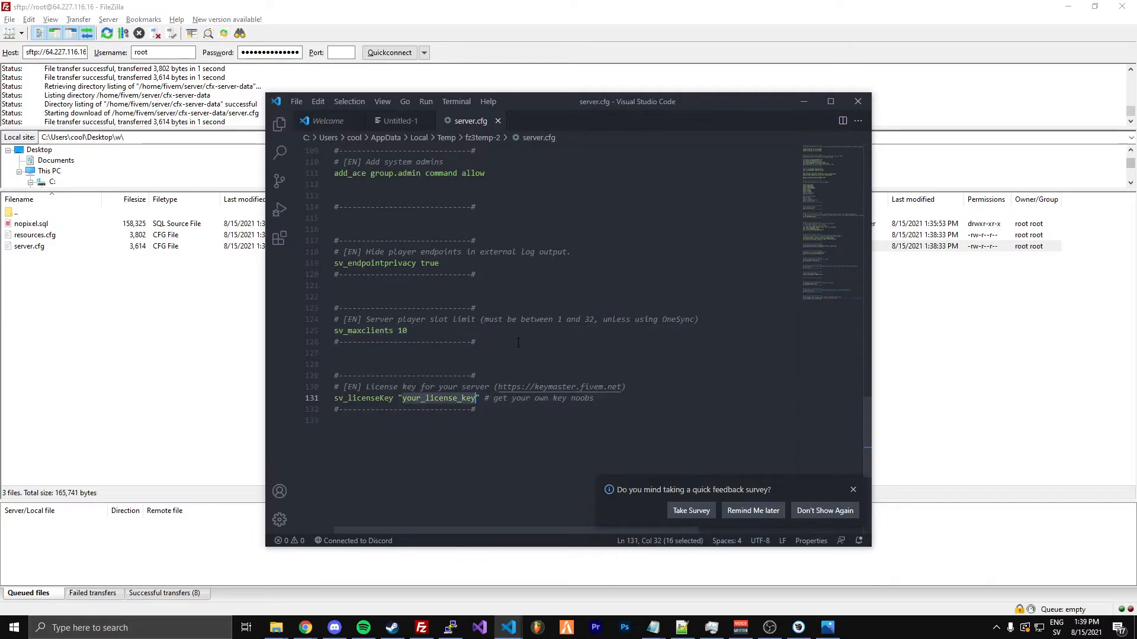
scroll(438, 398, "up", 13)
scroll(518, 346, "up", 14)
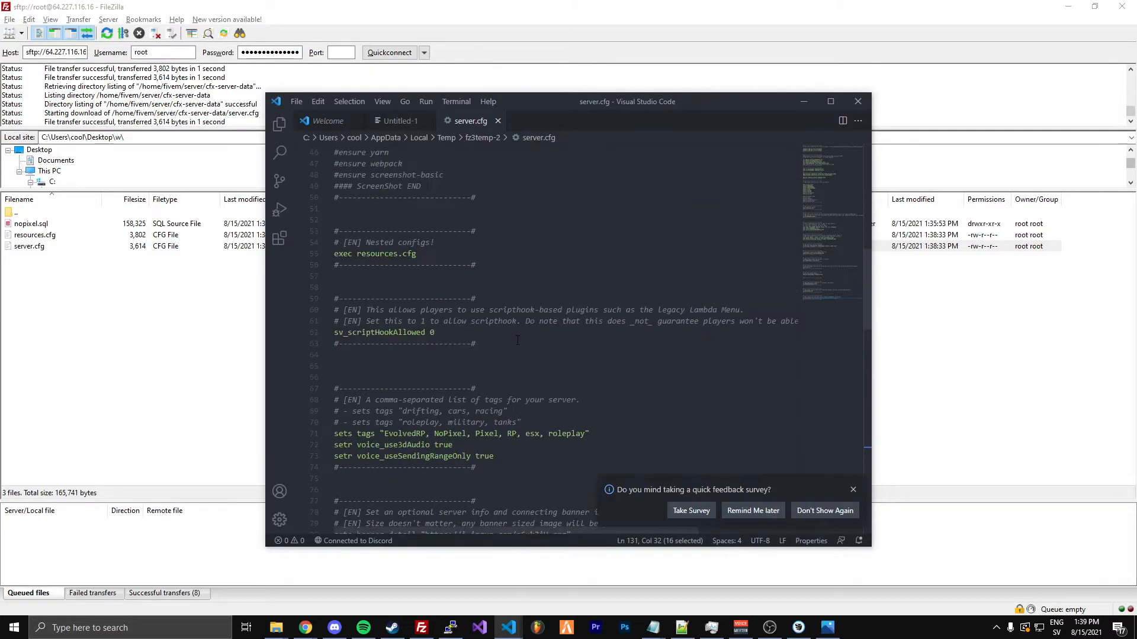
scroll(517, 341, "up", 9)
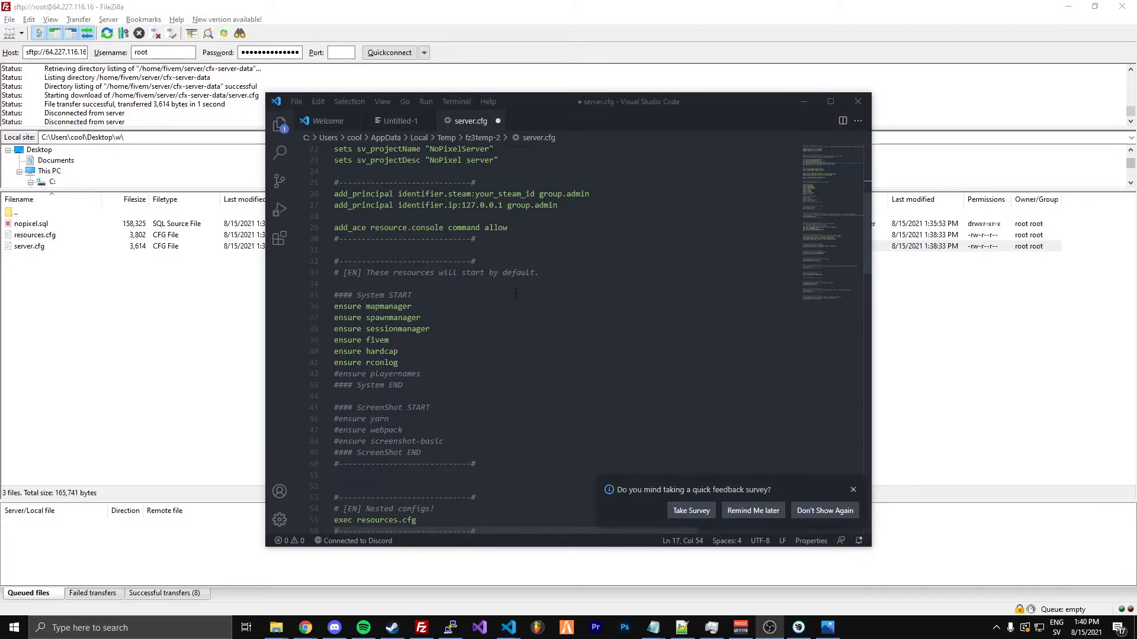
scroll(516, 293, "down", 15)
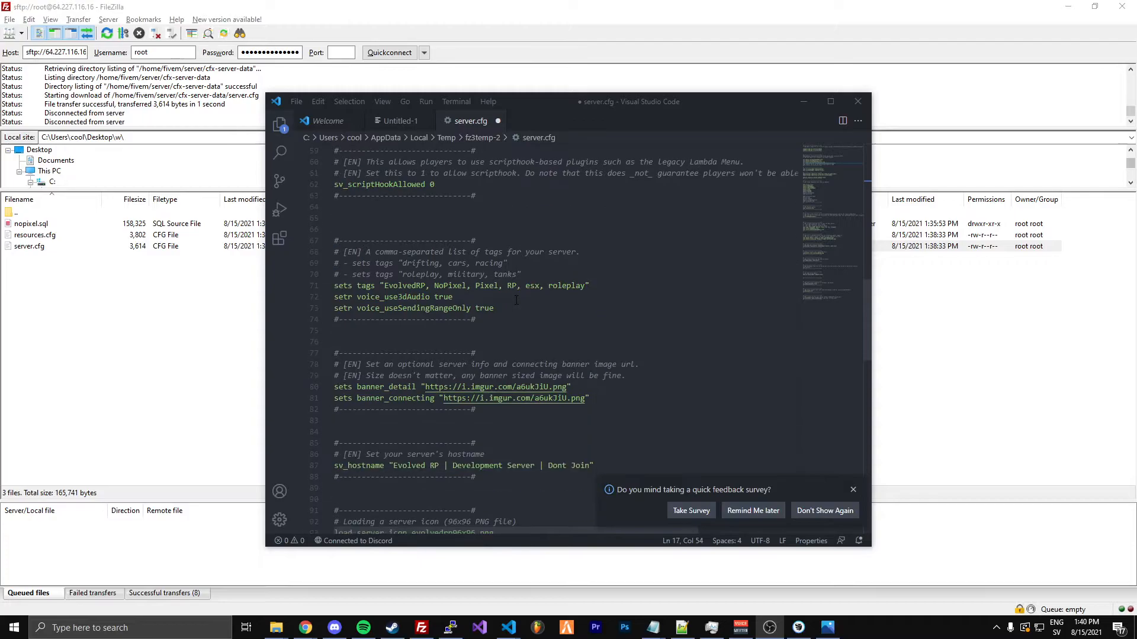
scroll(516, 299, "down", 9)
left_click(453, 486)
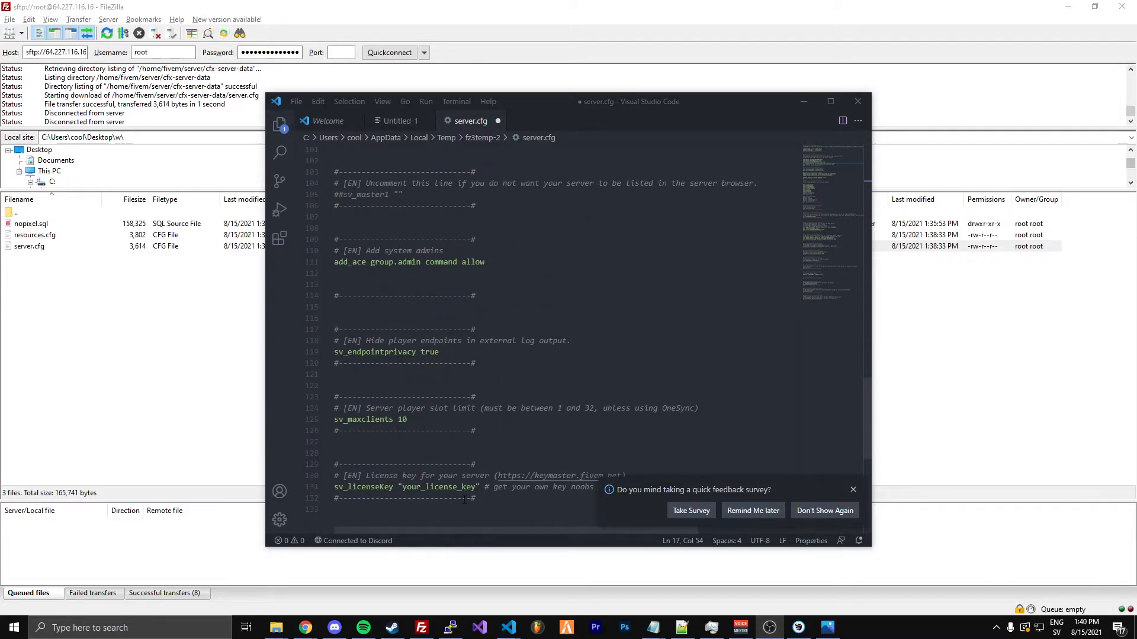
double_click(452, 487)
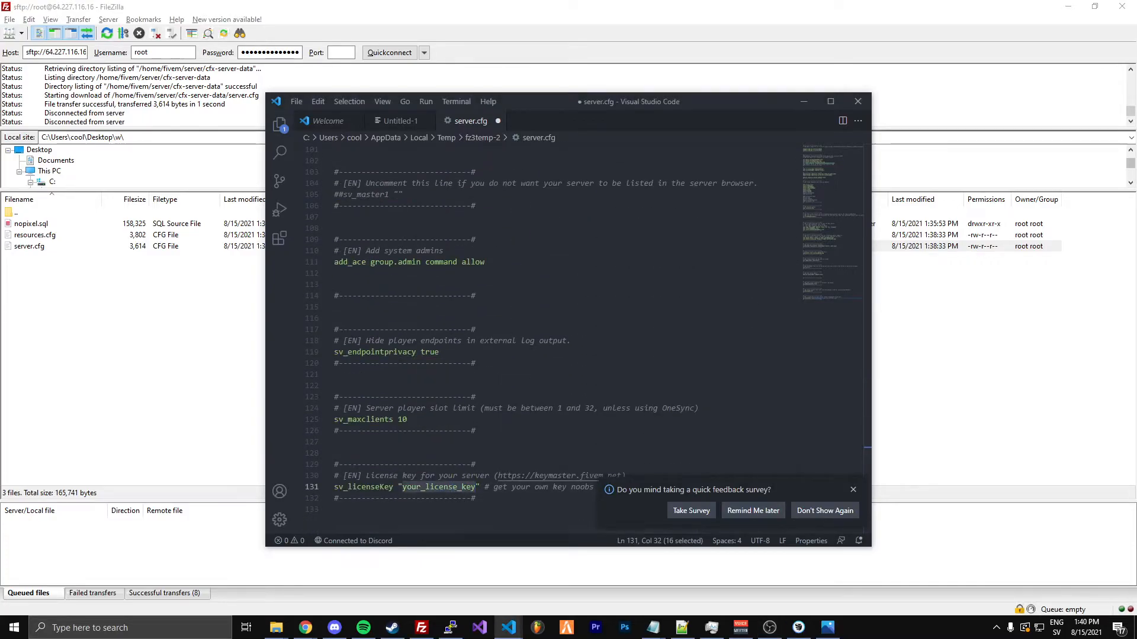
Try to open keymaster.fivem.net in an incognito Chrome window, leaving only a blank tab
key("ctrl+shift+n")
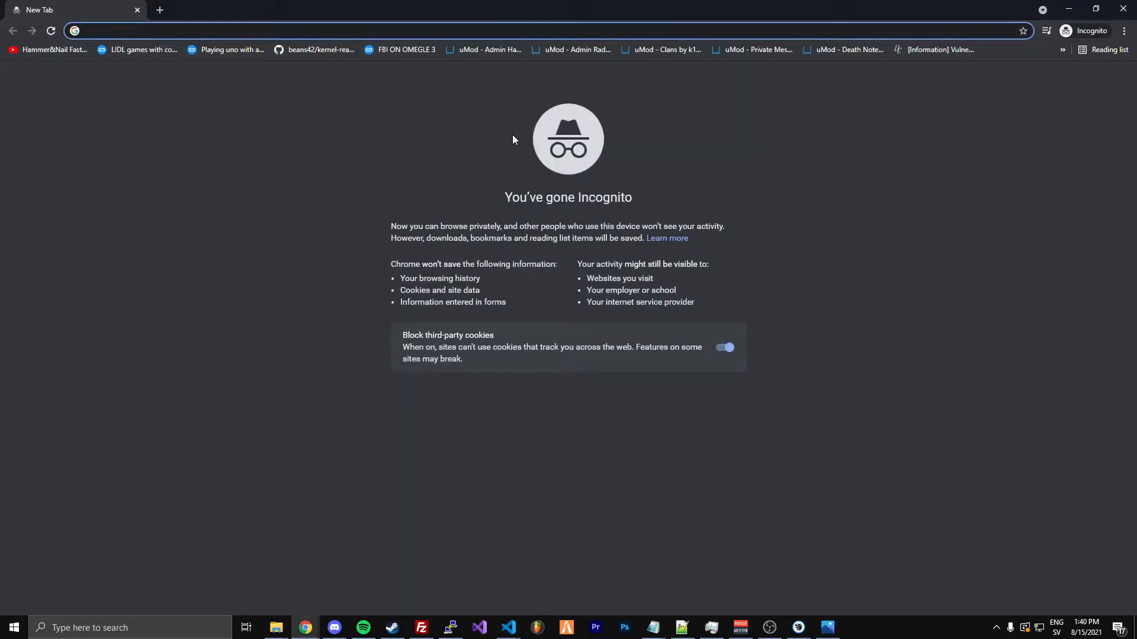
type("keymaster.fivem.net")
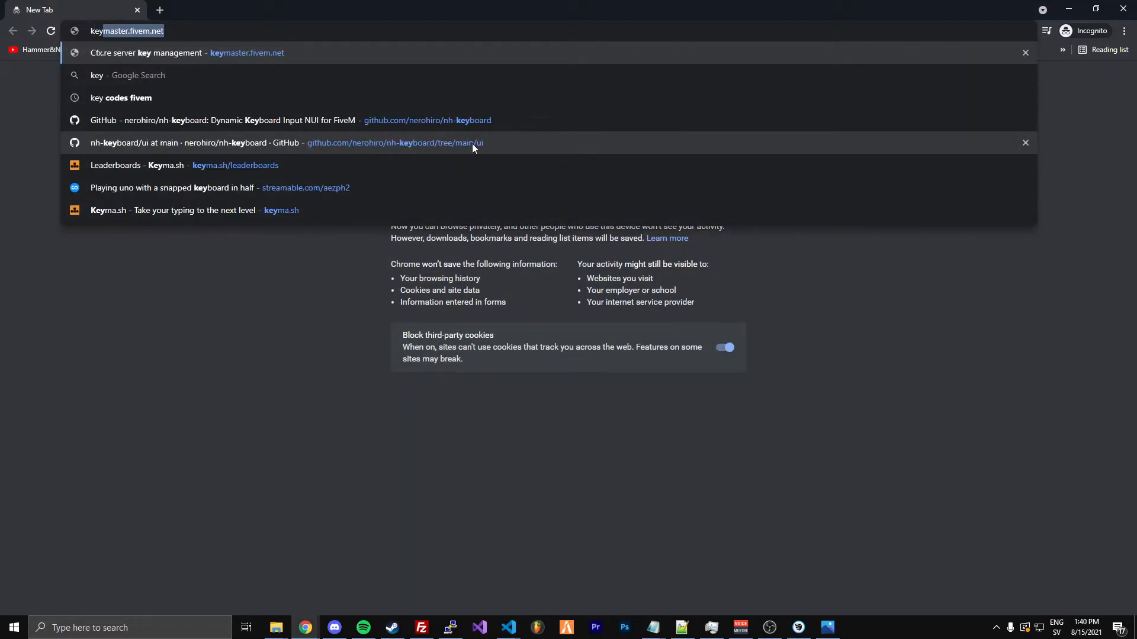
left_click(269, 52)
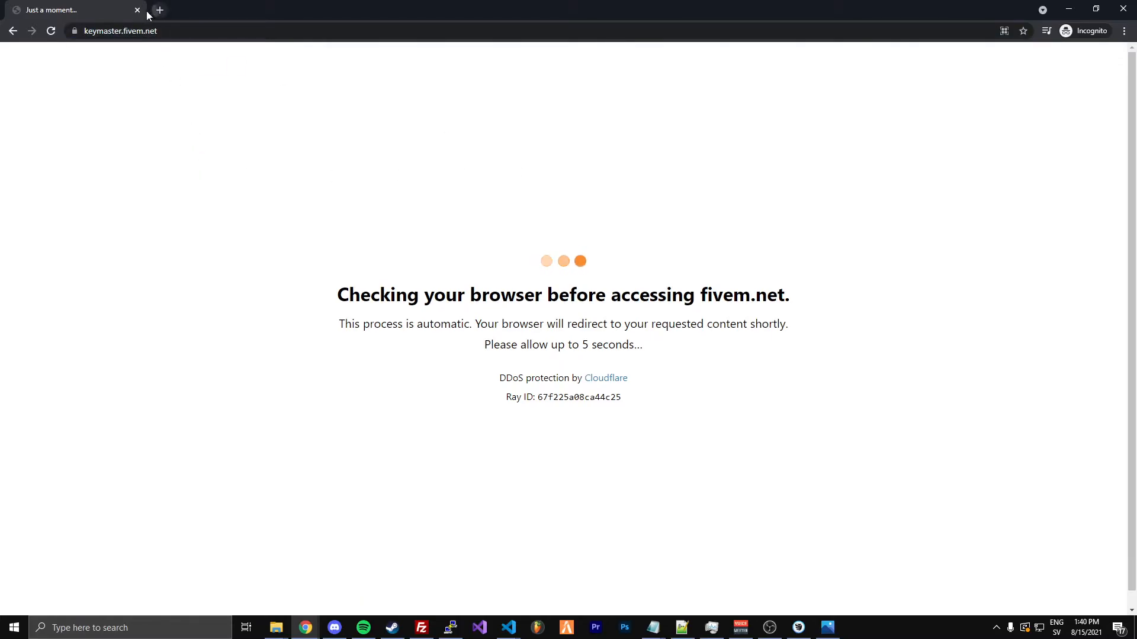
left_click(158, 12)
left_click(138, 11)
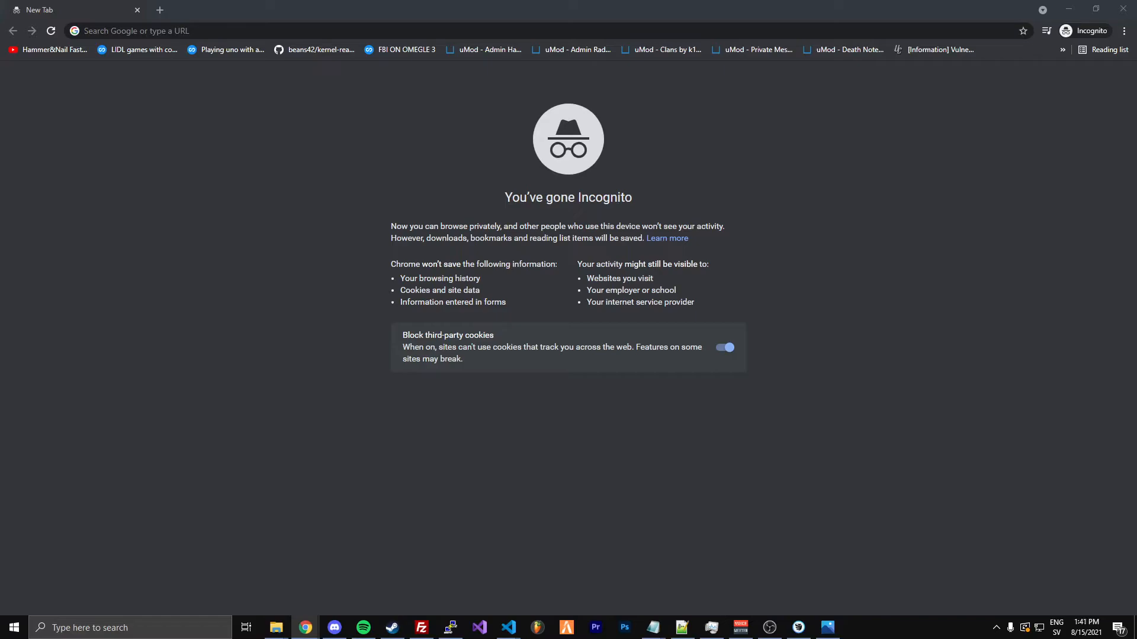
In Visual Studio Code, replace the sv_licenseKey placeholder in server.cfg with the license key, dismiss the feedback survey and save the file
key("alt+Tab")
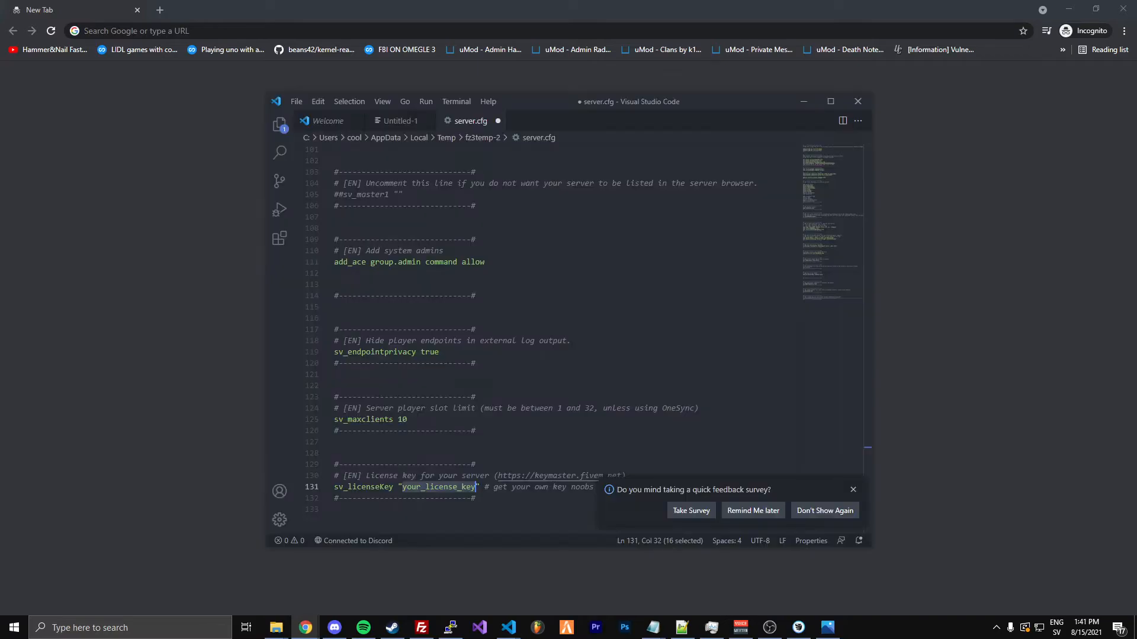
key("ctrl+v")
left_click(853, 490)
left_click(734, 386)
key("ctrl+s")
Switch to FileZilla and upload the changed server.cfg back to the remote cfx-server-data folder
left_click(421, 627)
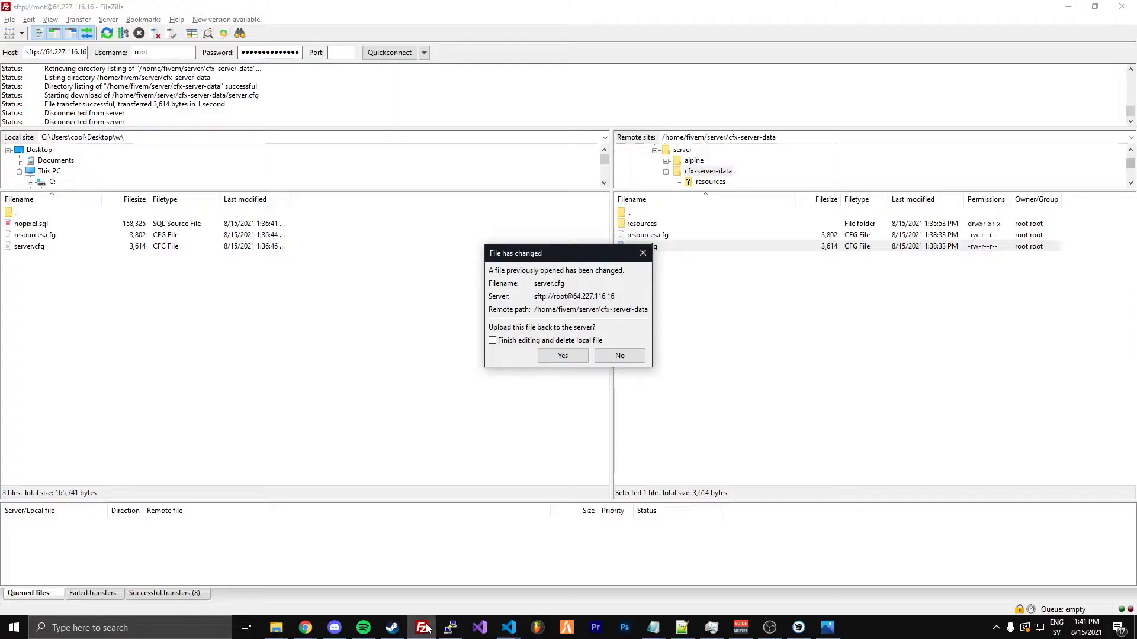
left_click(564, 357)
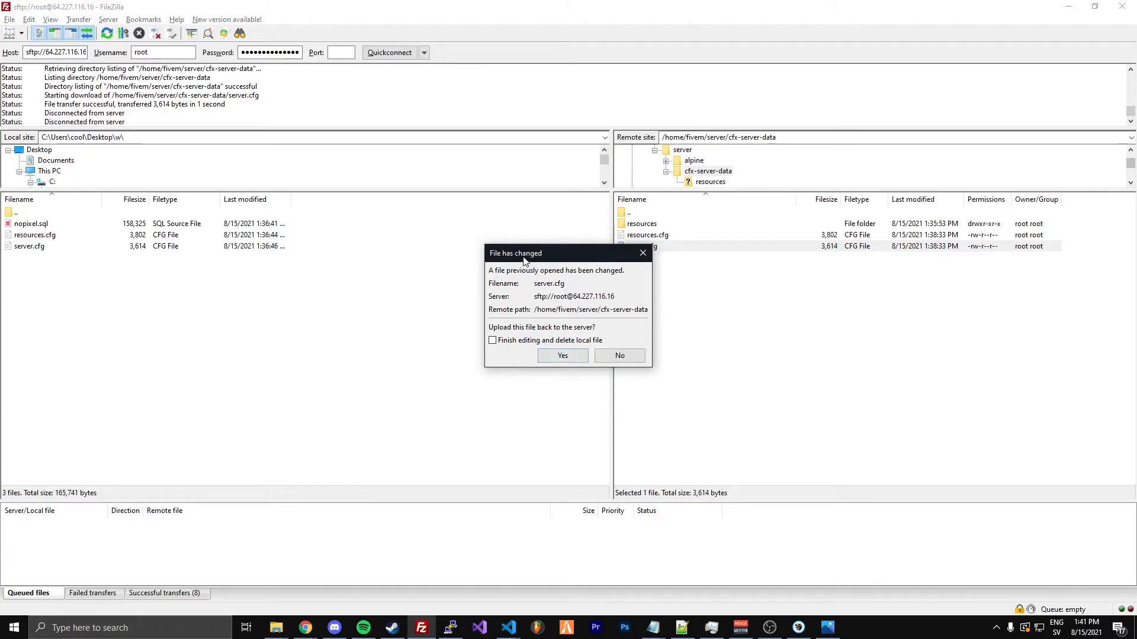
left_click(650, 371)
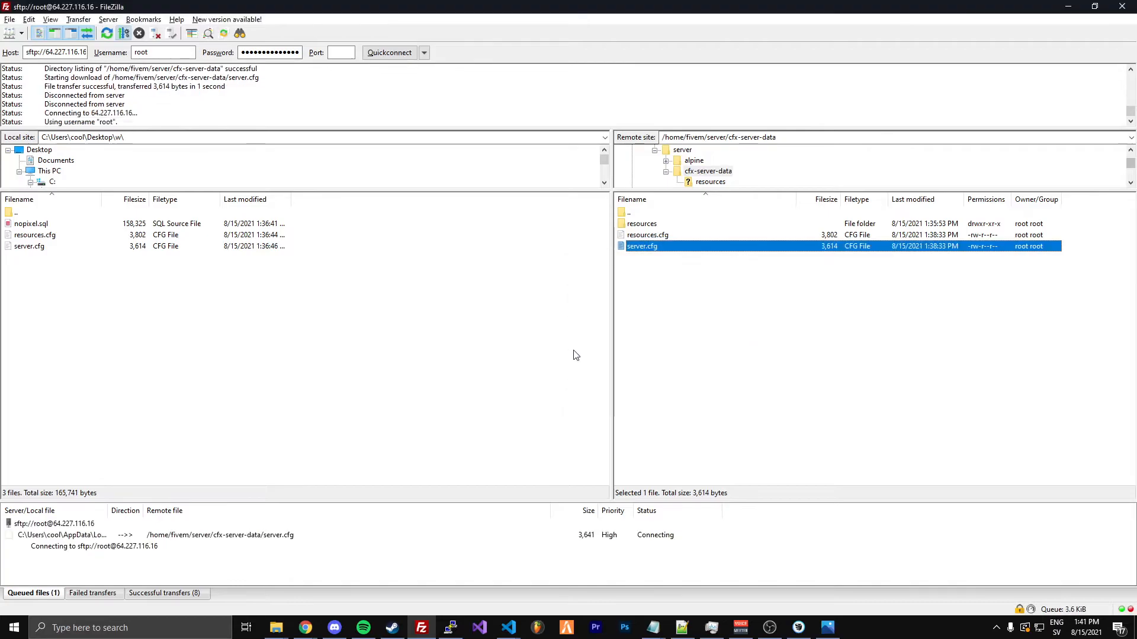
left_click(701, 366)
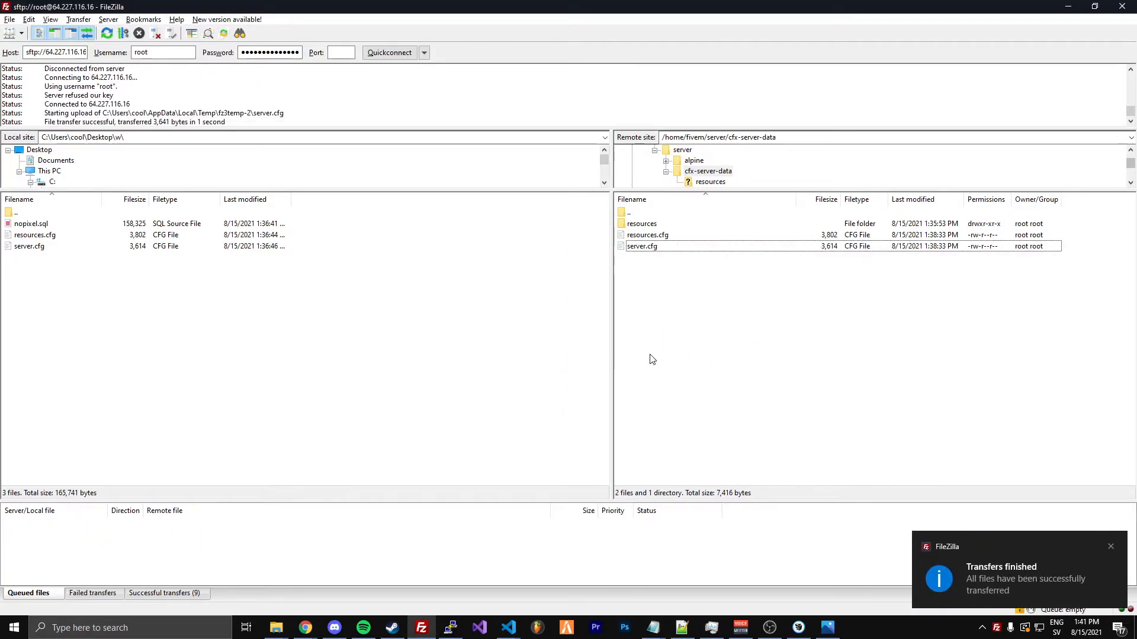
Go up to the remote server folder, then list the contents of cfx-server-data in the PuTTY terminal with ls
key("BackSpace")
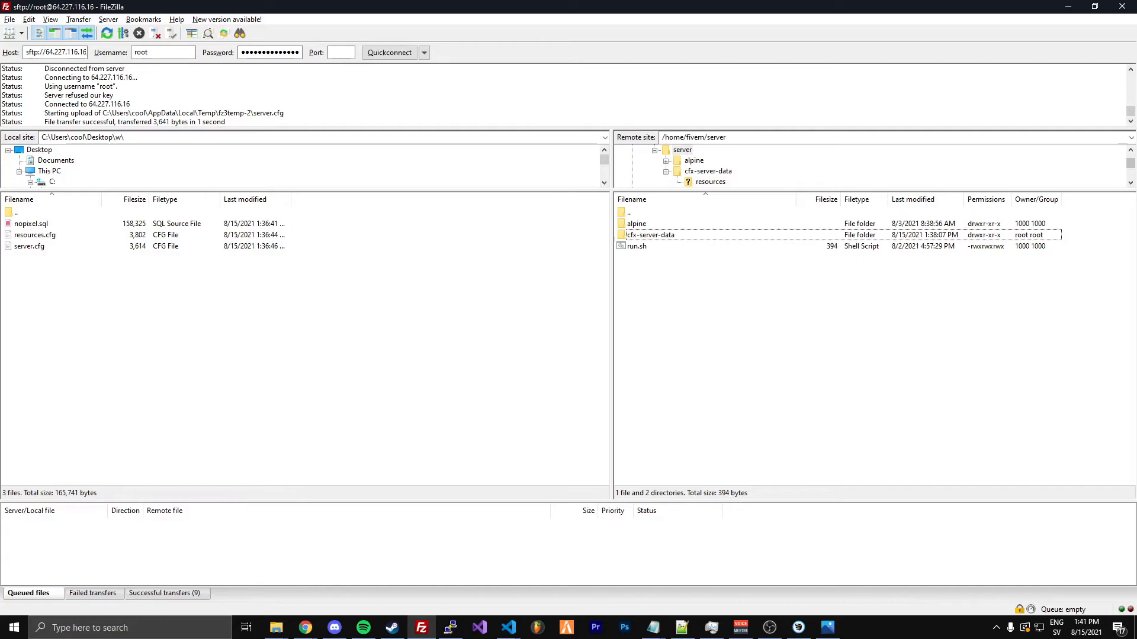
key("alt+Tab")
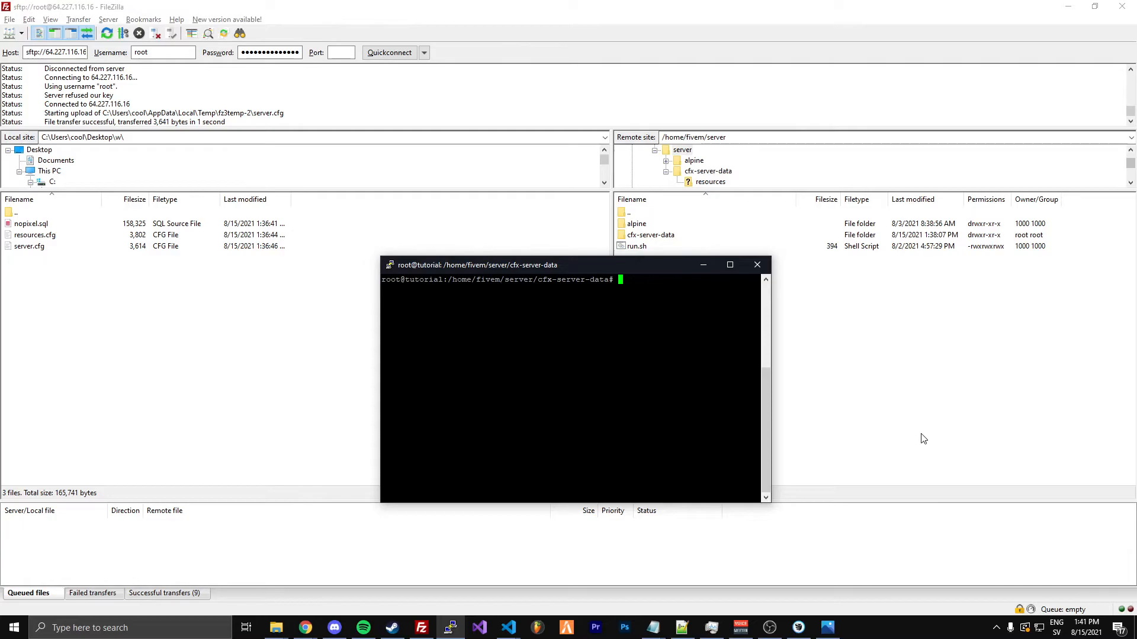
type("ls")
key("Return")
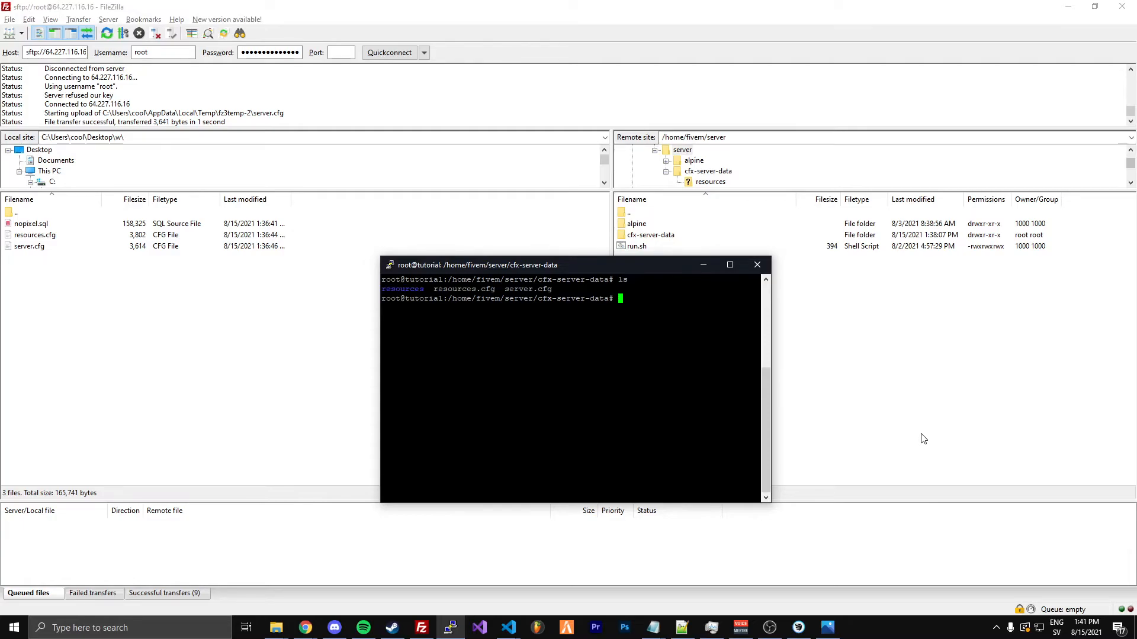
type("./run.sh")
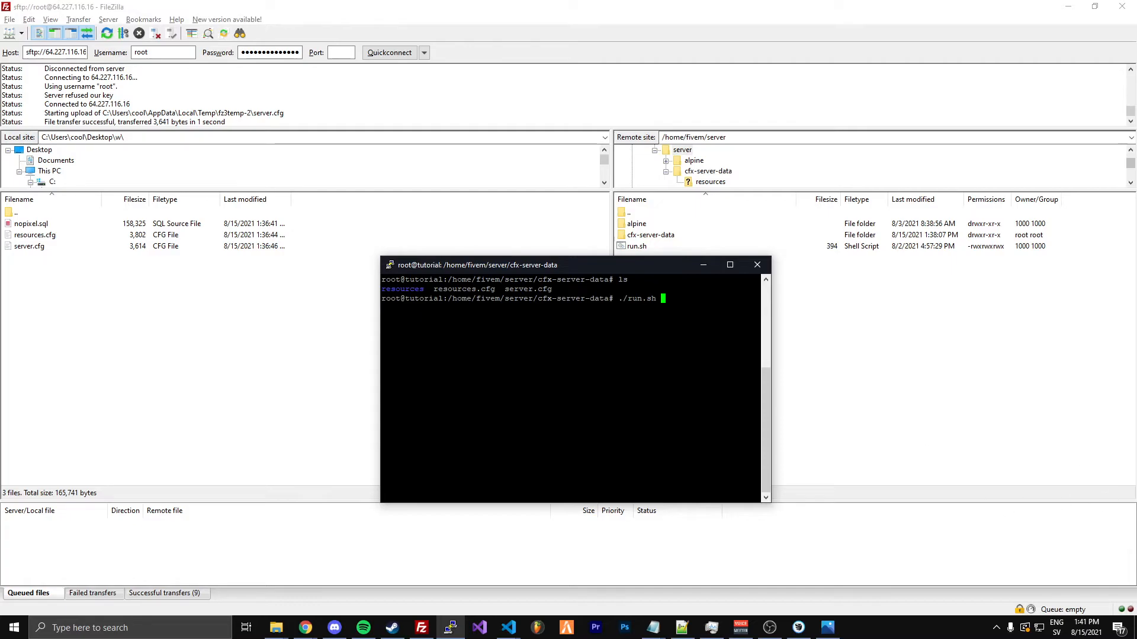
left_click_drag(585, 196, 1136, 213)
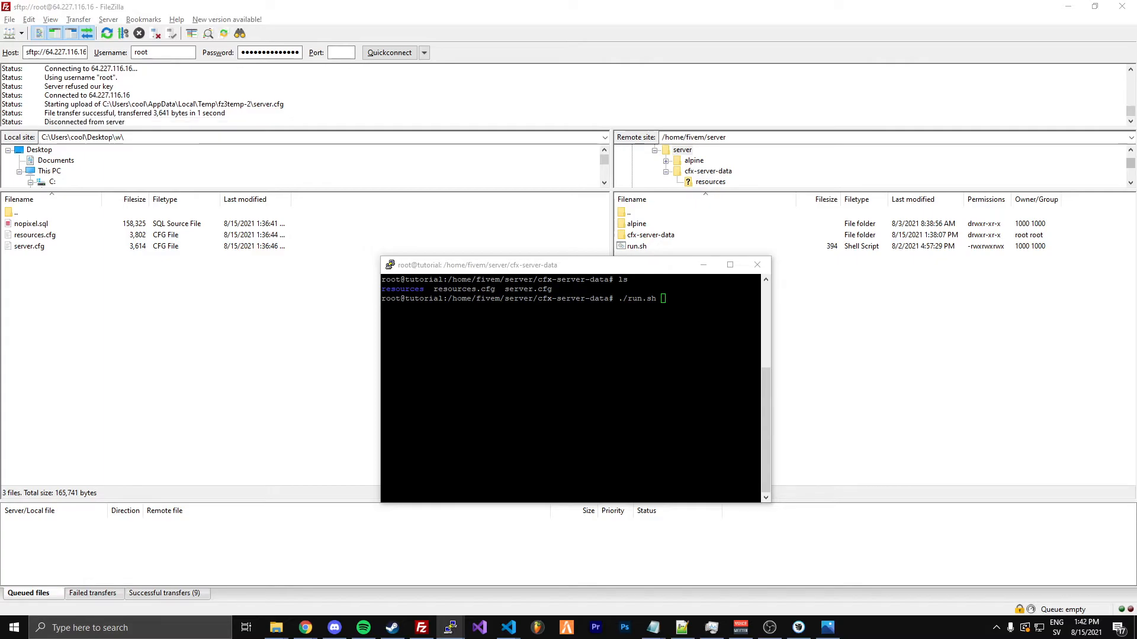
key("alt+Tab")
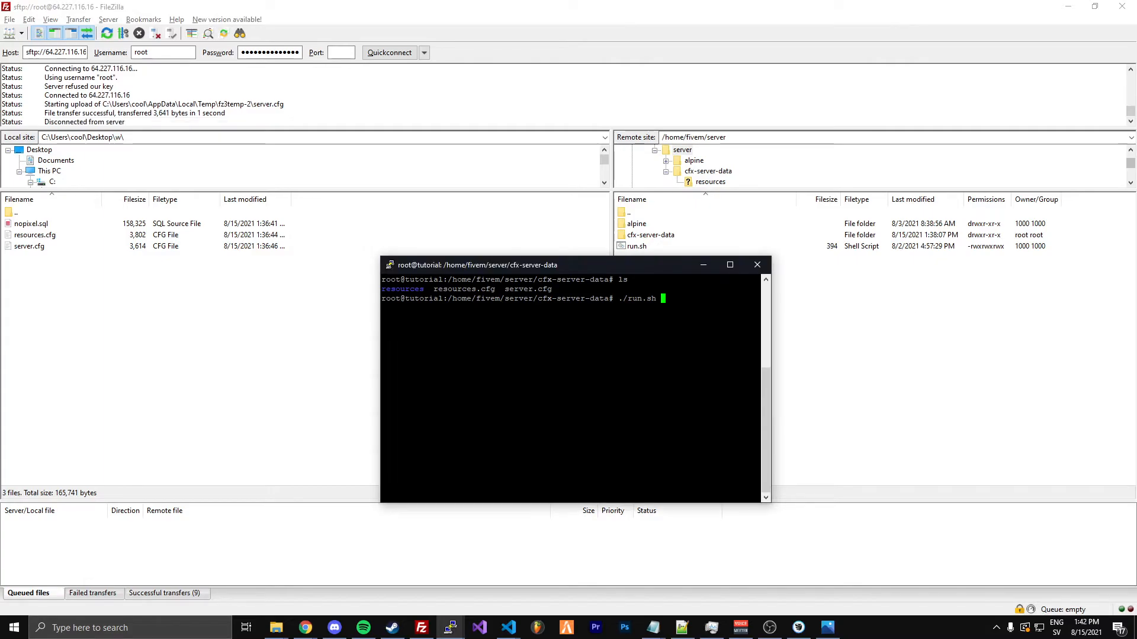
key("BackSpace")
key("BackSpace")
key("BackSpace")
key("BackSpace")
key("BackSpace")
key("BackSpace")
key("BackSpace")
key("BackSpace")
key("BackSpace")
In FileZilla, open config.json from the remote cfx-server-data/resources/ghmattimysql folder for editing
double_click(653, 236)
double_click(654, 224)
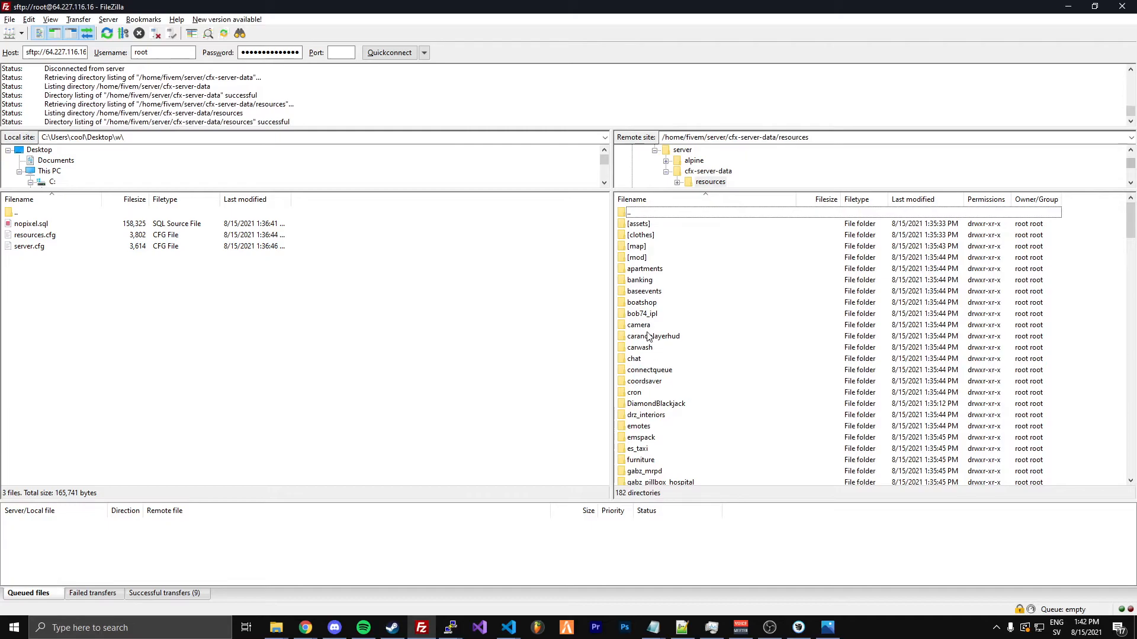
scroll(652, 339, "down", 1)
scroll(651, 338, "down", 3)
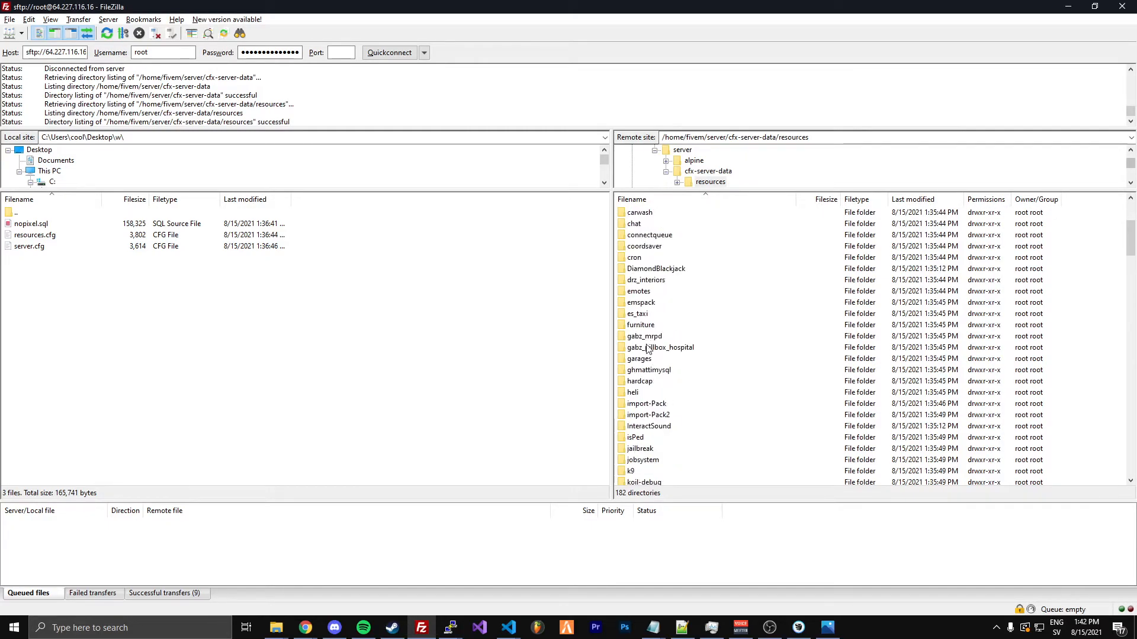
left_click(642, 373)
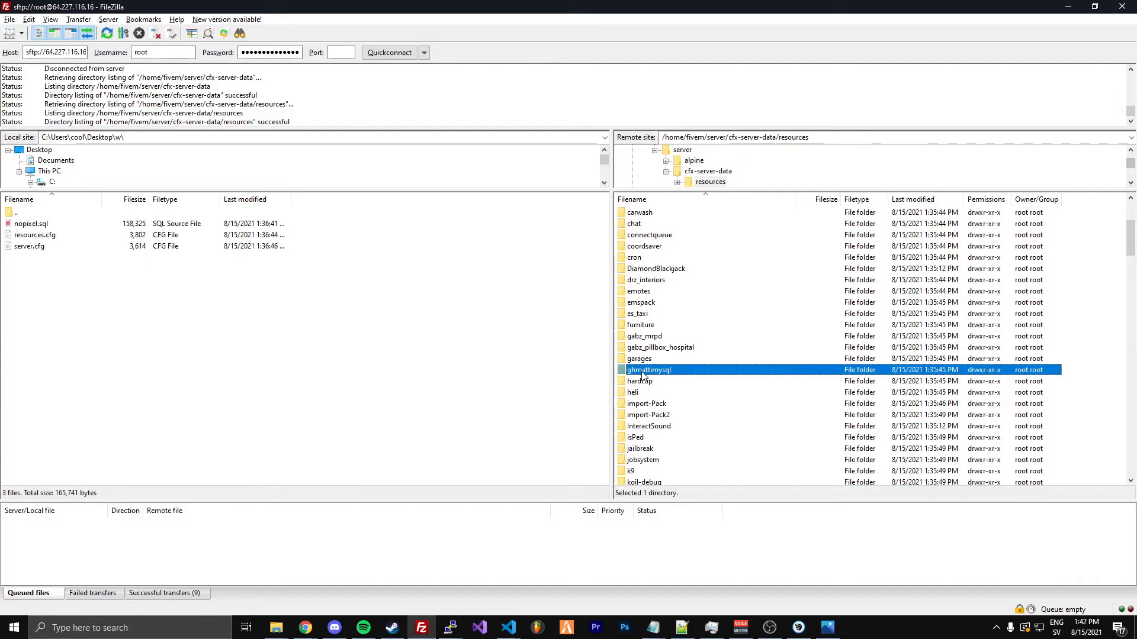
double_click(642, 373)
right_click(637, 236)
left_click(656, 273)
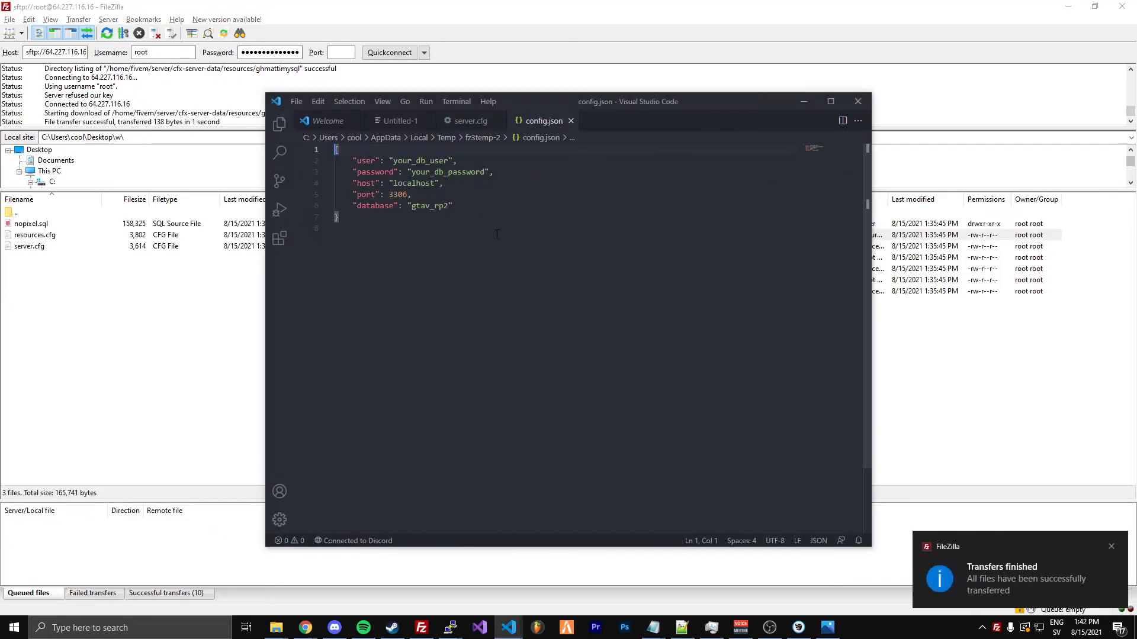
Look over the database connection settings in config.json and set the user to tutorial
left_click_drag(341, 228, 321, 159)
left_click(380, 264)
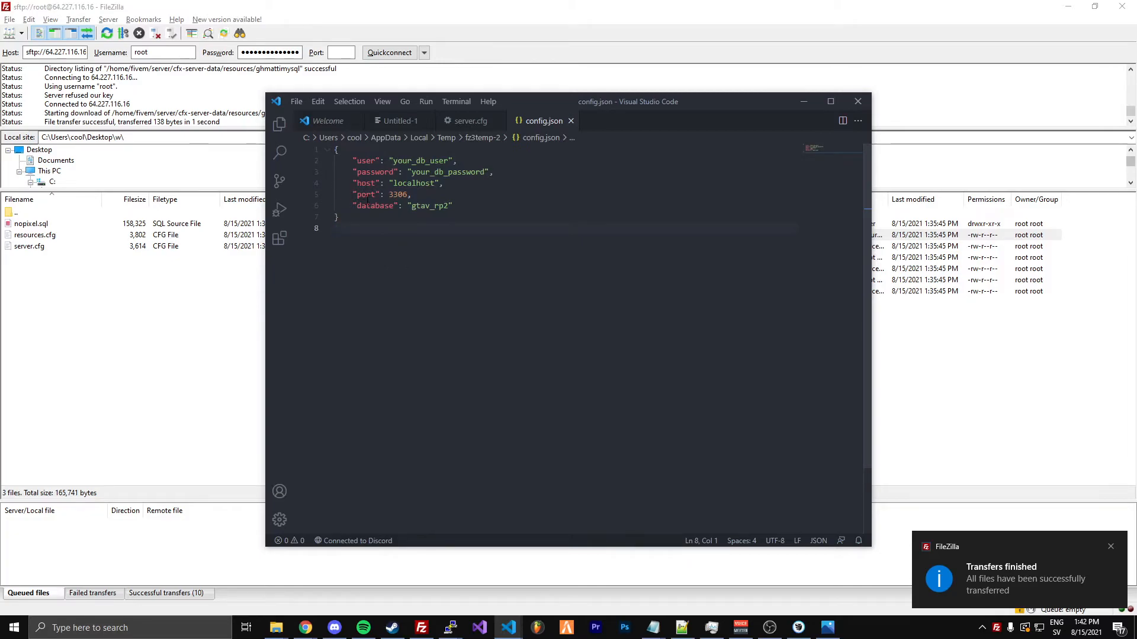
double_click(448, 172)
double_click(420, 160)
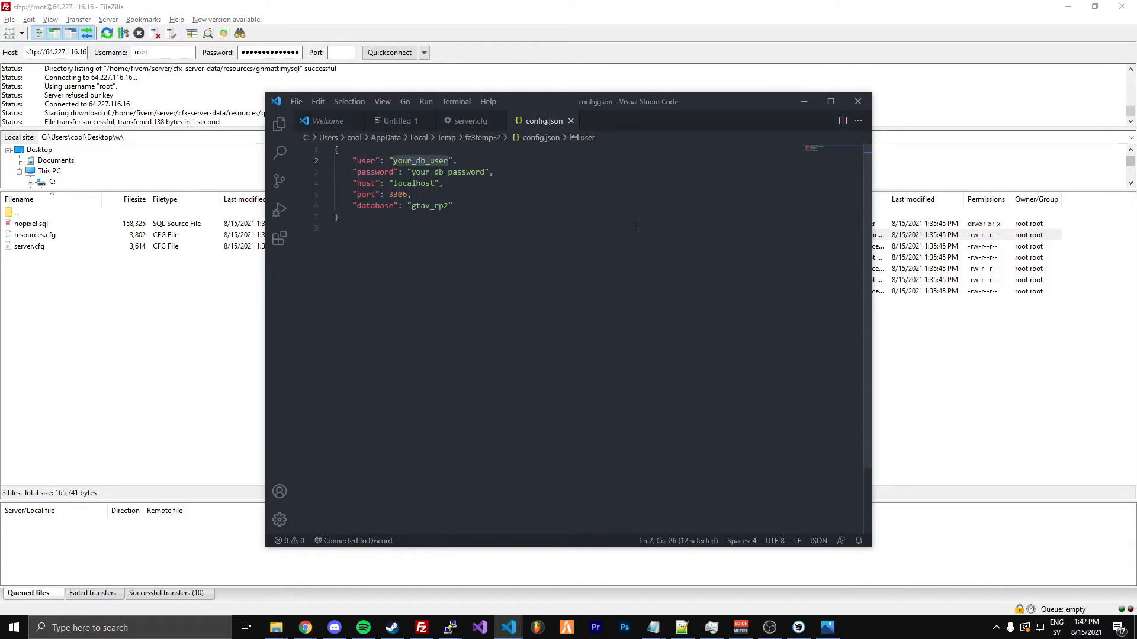
type("tutorial")
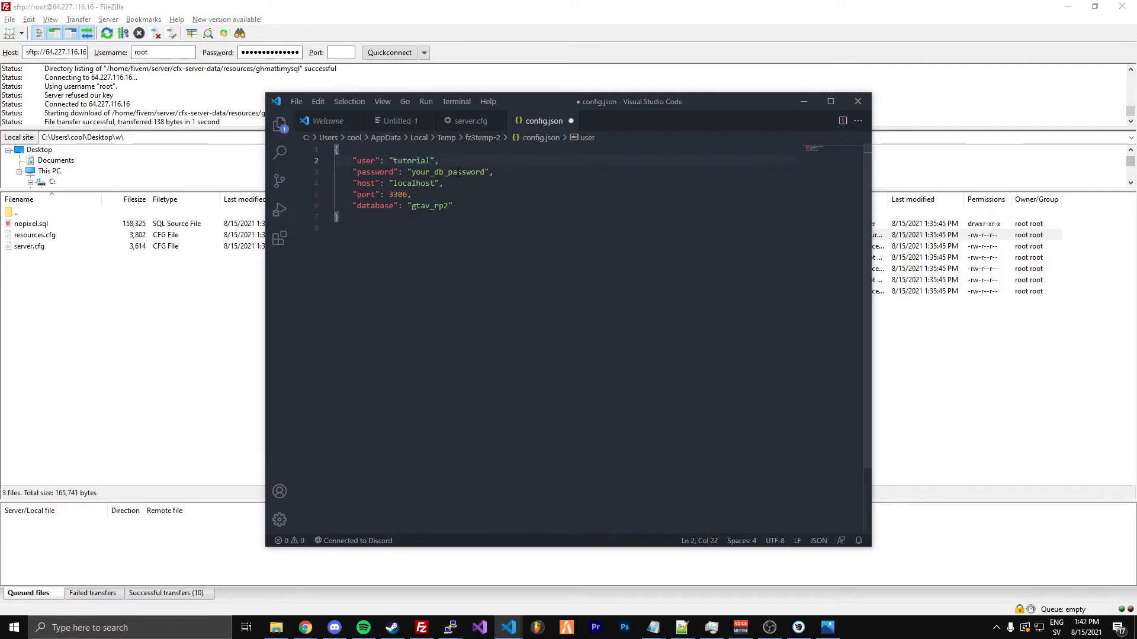
Replace the password placeholder in config.json with the database password, keep the host and port, and save the file
double_click(461, 172)
type("tutorial123")
double_click(406, 183)
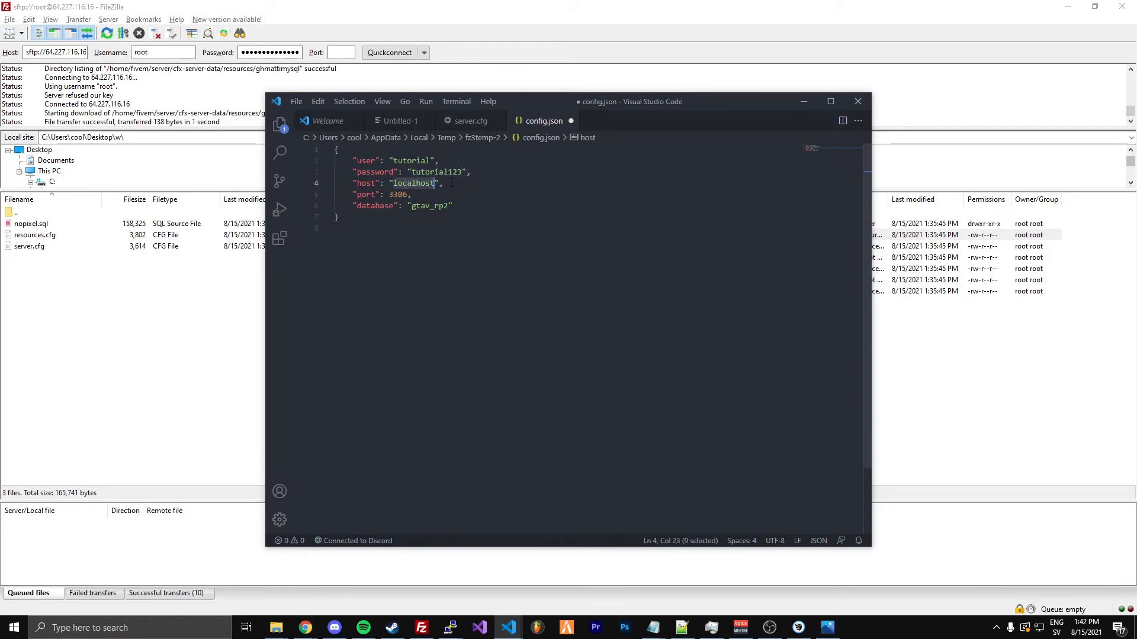
left_click(440, 195)
key("ctrl+s")
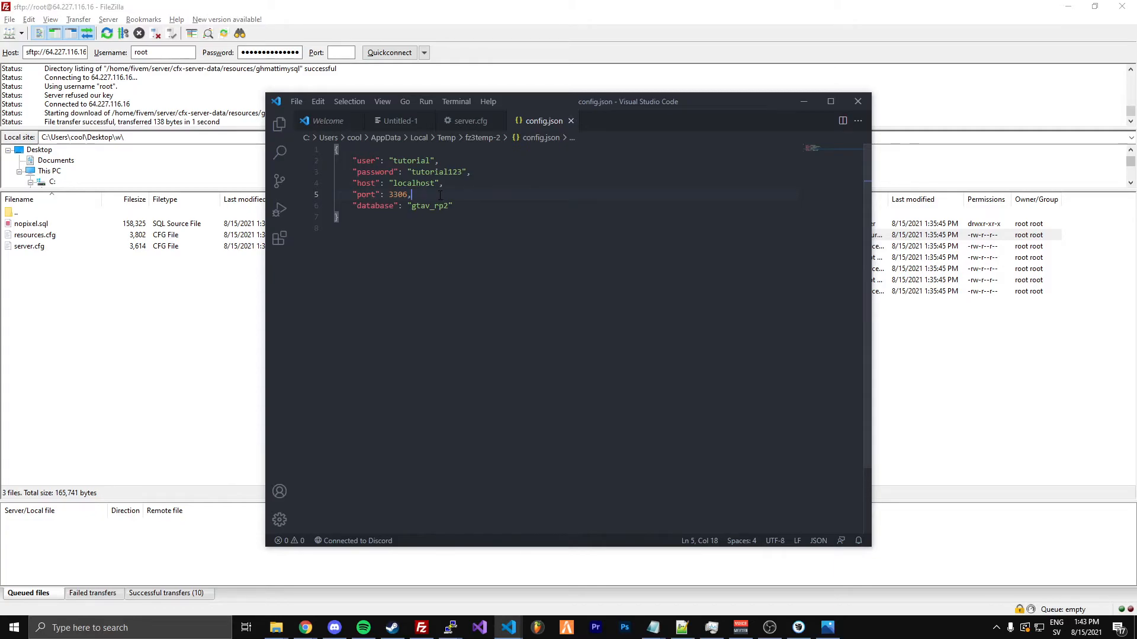
Set the database name in config.json to tutorial, save the file and upload it back to the server
double_click(436, 206)
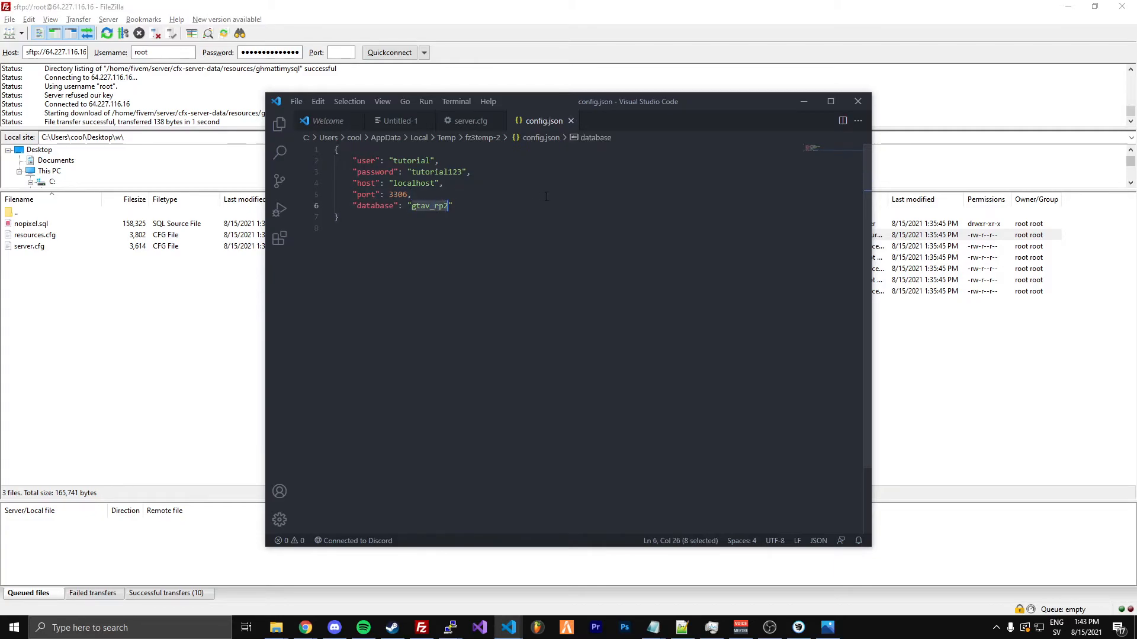
type("tutor")
type("ial")
key("ctrl+s")
double_click(438, 206)
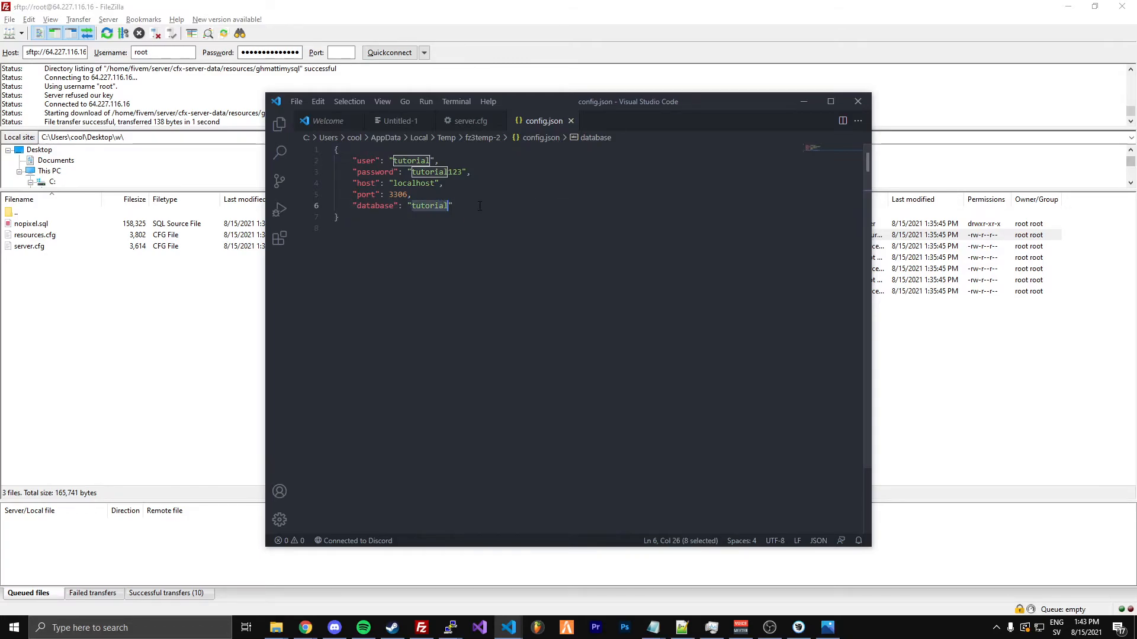
left_click(804, 101)
left_click(616, 355)
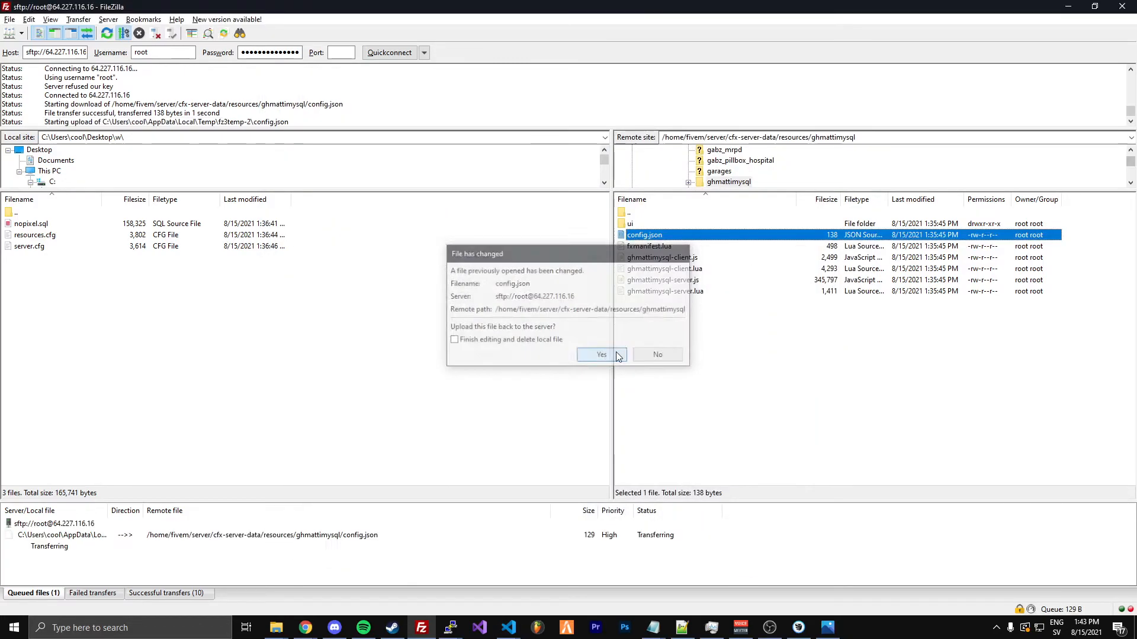
Bring up the PuTTY terminal at the root home directory, clear it and move its window nearer the screen centre
key("ctrl+shift+n")
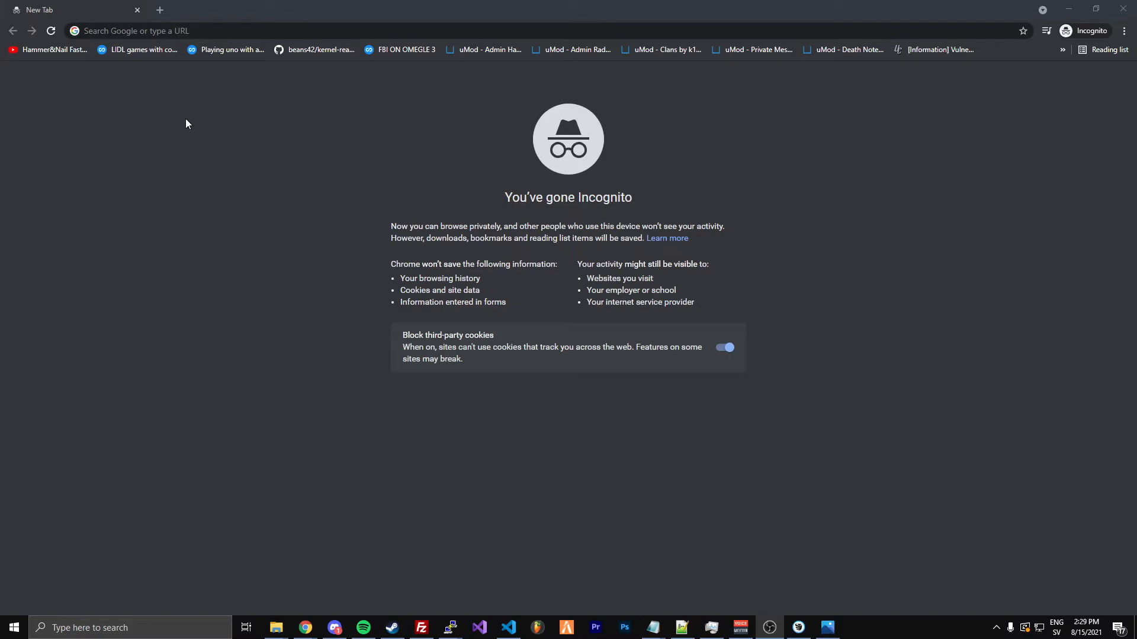
mouse_move(450, 626)
left_click(487, 591)
type("clear")
key("Return")
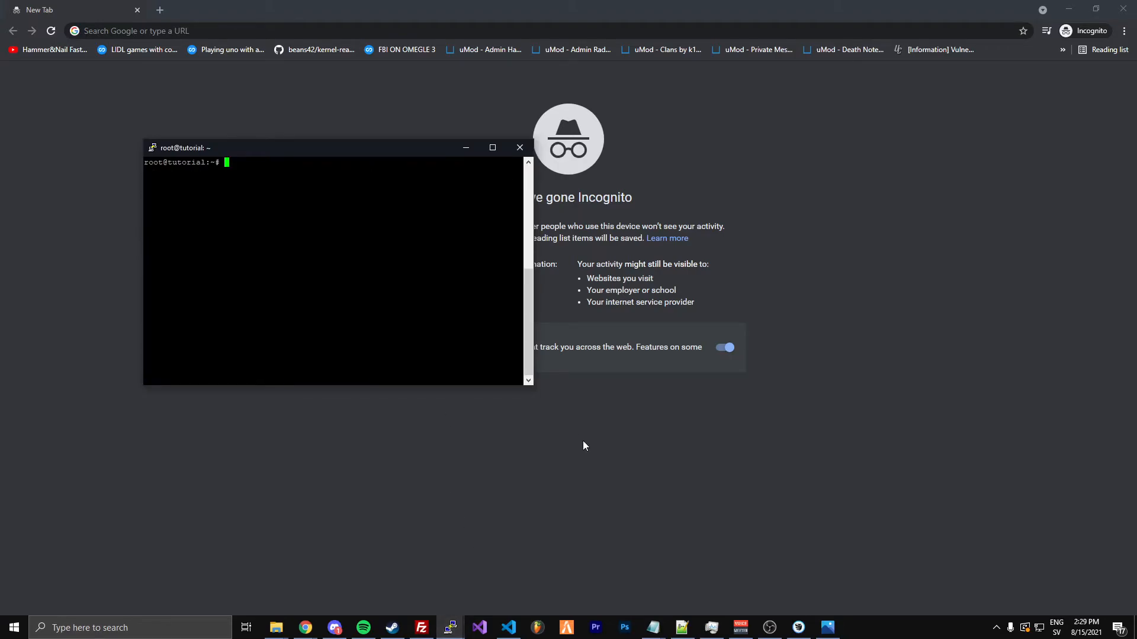
left_click(884, 460)
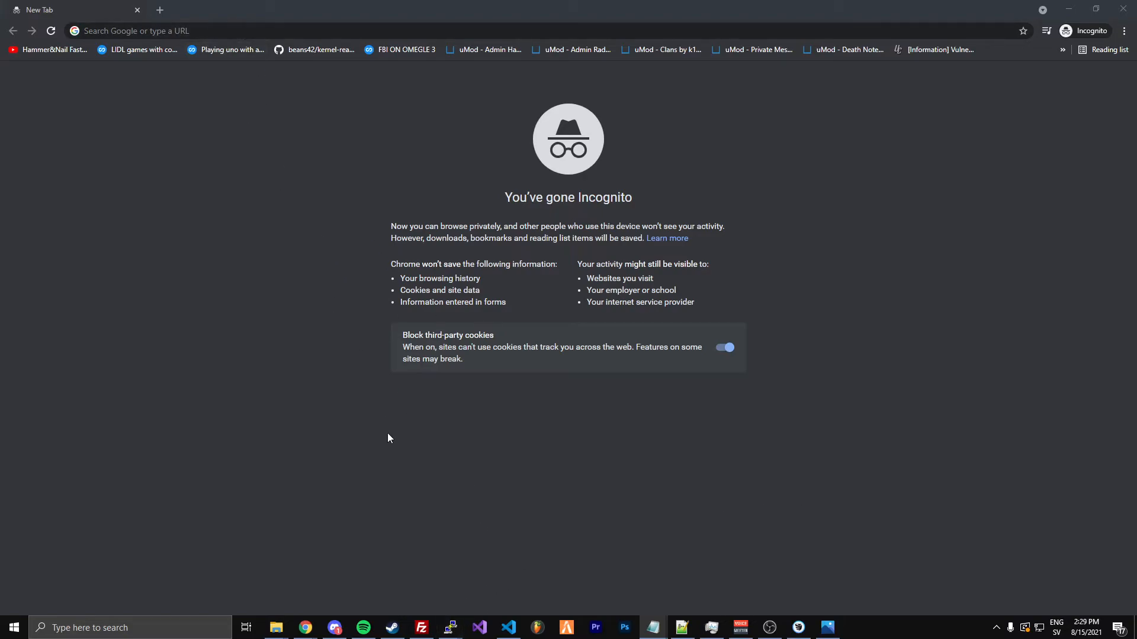
mouse_move(450, 627)
left_click(505, 598)
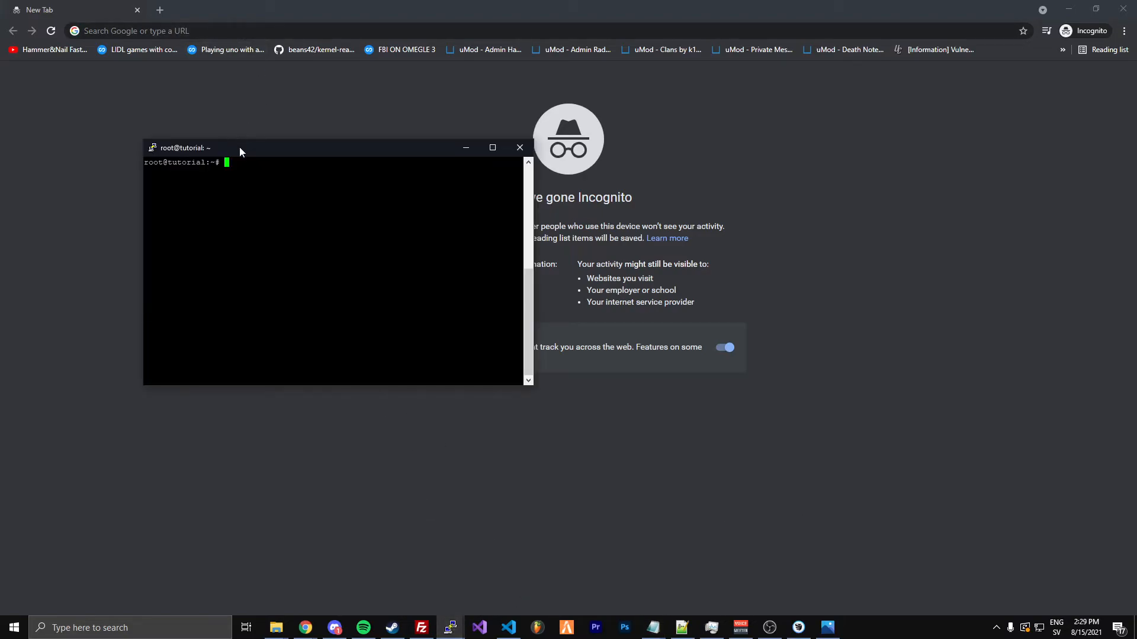
left_click_drag(240, 150, 359, 172)
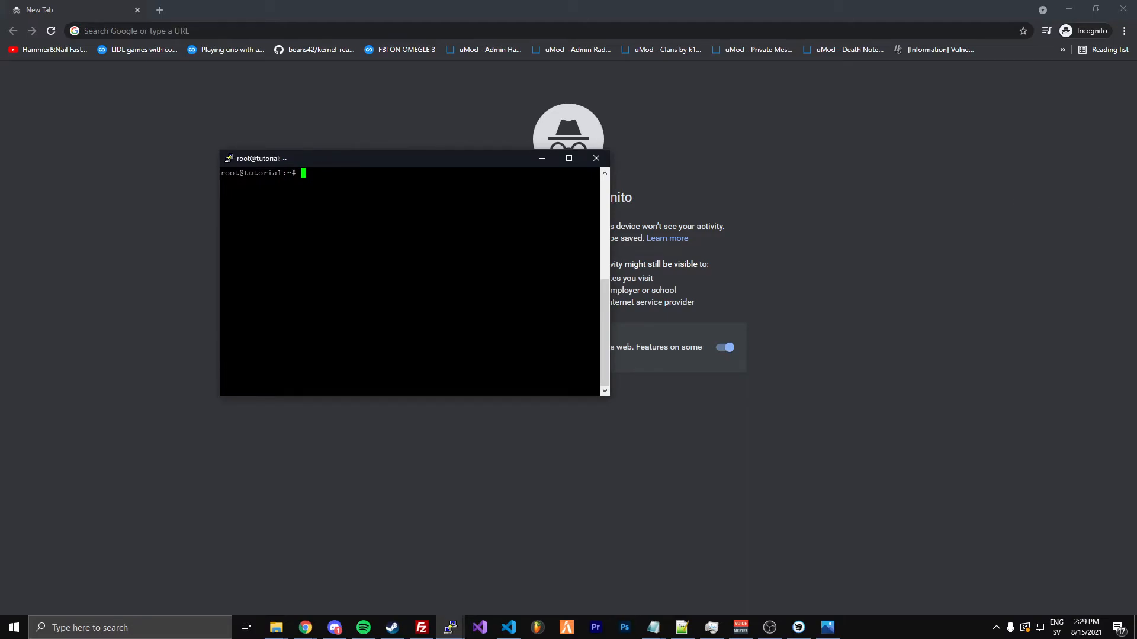
Run sudo apt install libapache2-mod-php on the server and check the PHP version with php -v
key("alt+Tab")
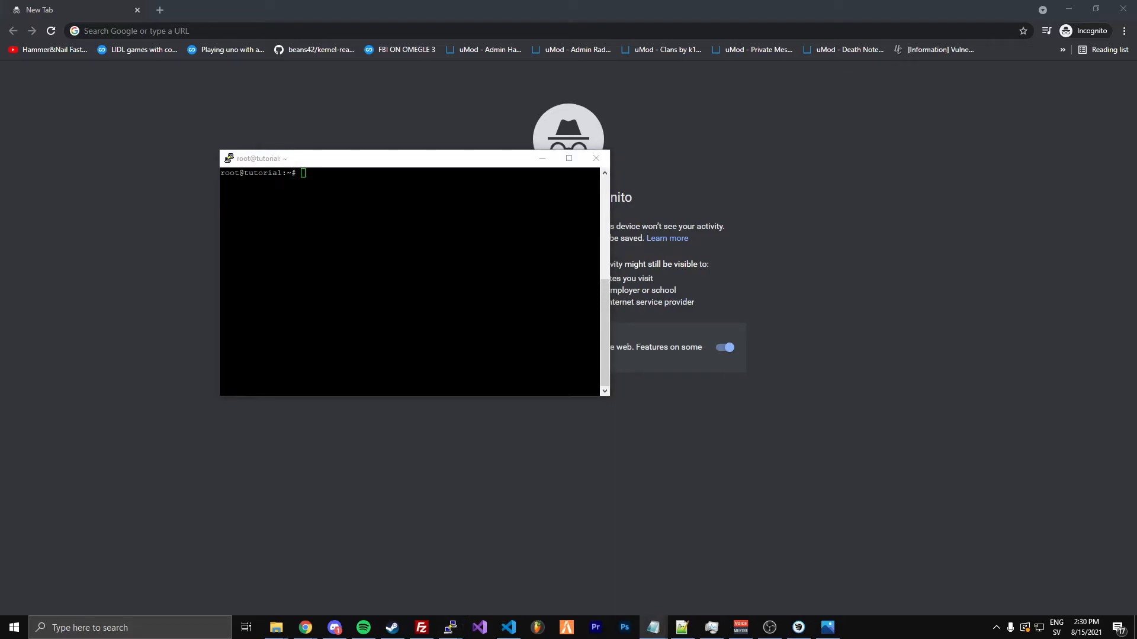
key("alt+Tab")
type("sudo apt install libapache2-mod-php")
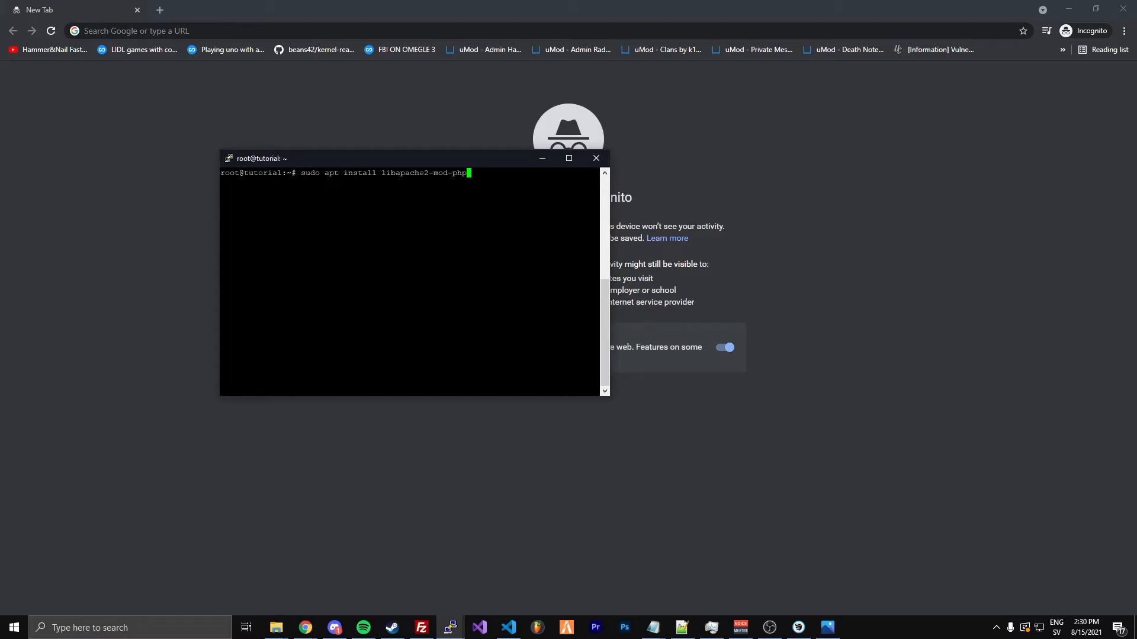
key("Return")
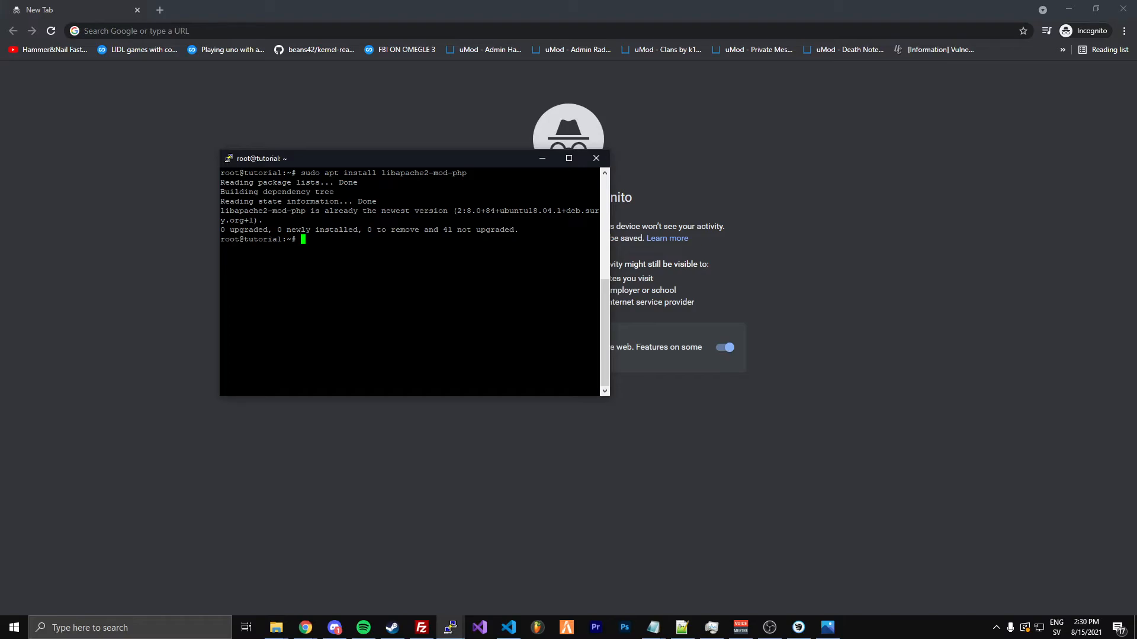
type("php -v")
key("Return")
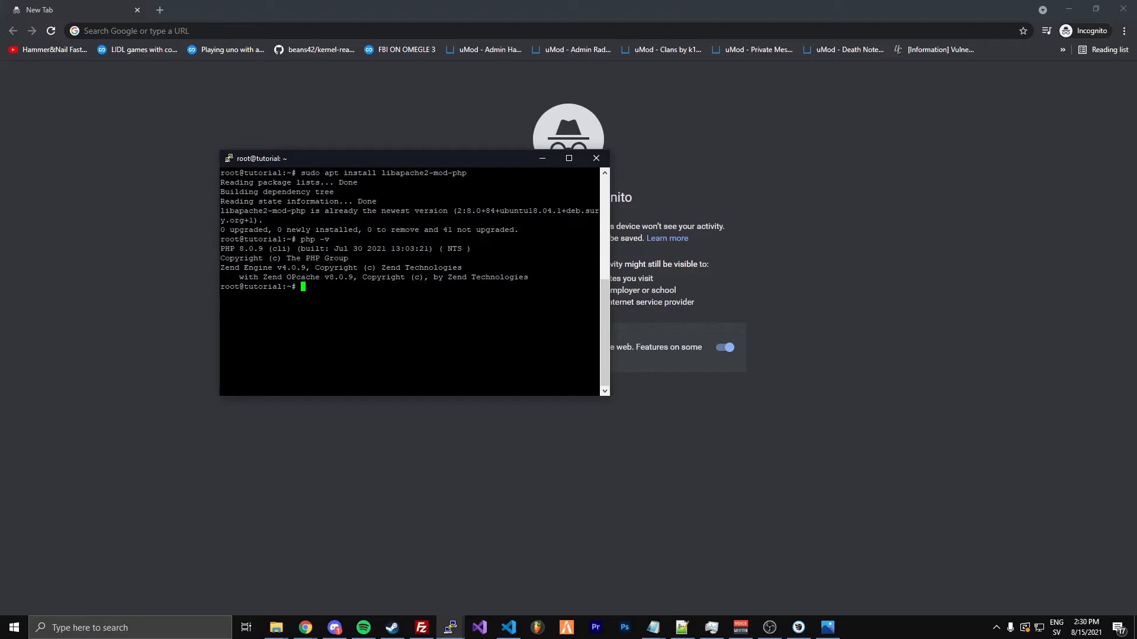
Disable Apache's PHP 8.0 module by running sudo a2dismod php8.0 on the server
key("Up")
key("Up")
key("Up")
key("Up")
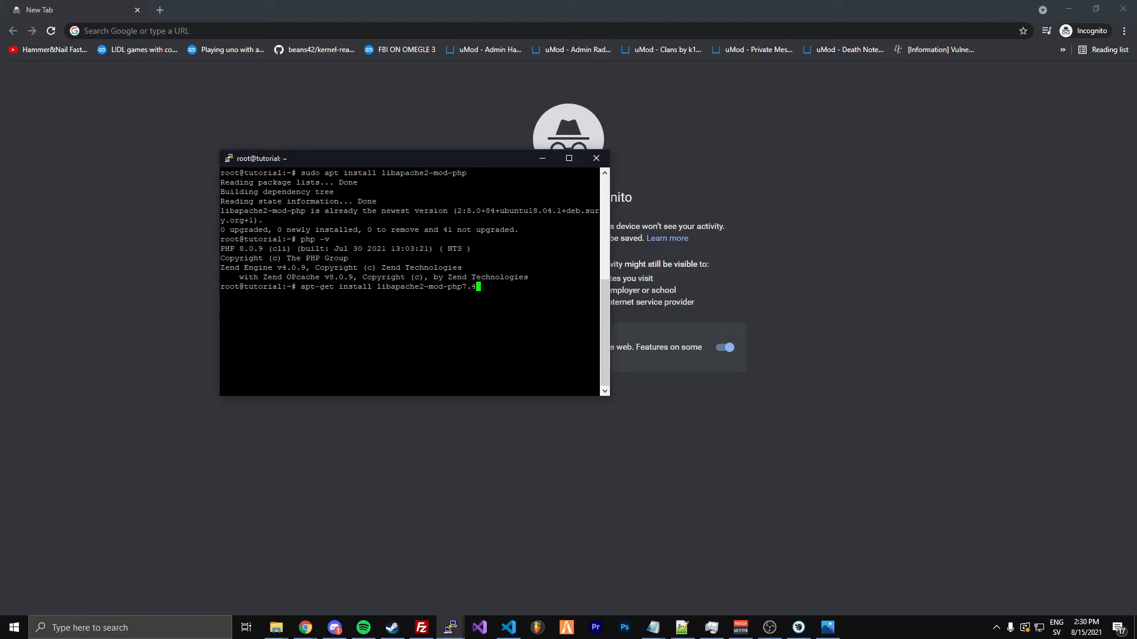
key("Up")
key("Up")
key("Down")
key("Up")
key("Up")
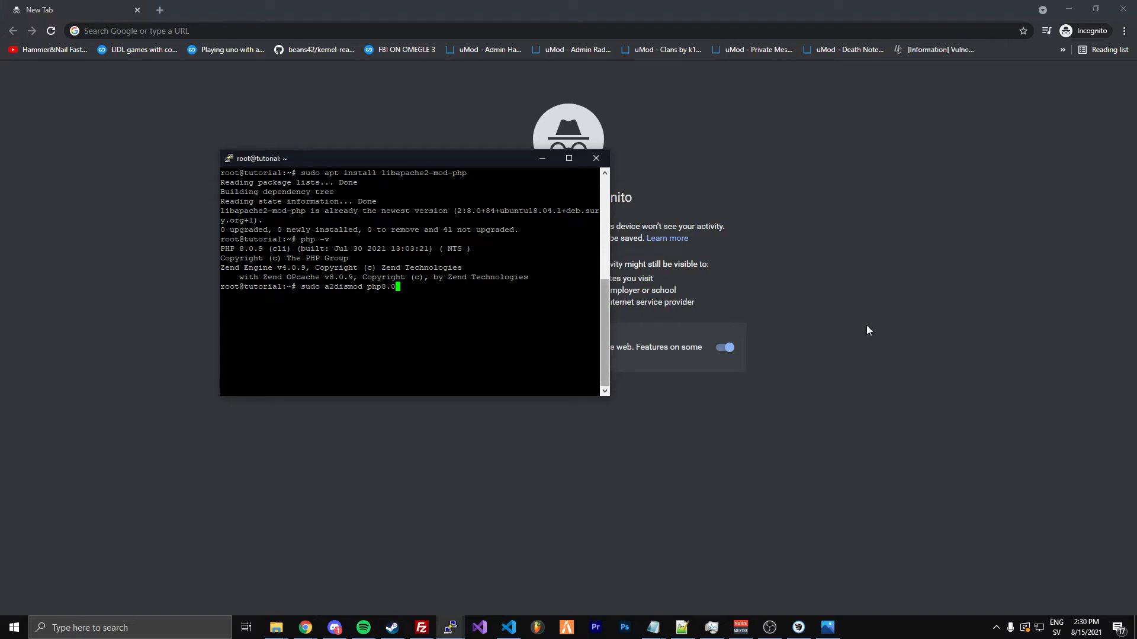
key("alt+Tab")
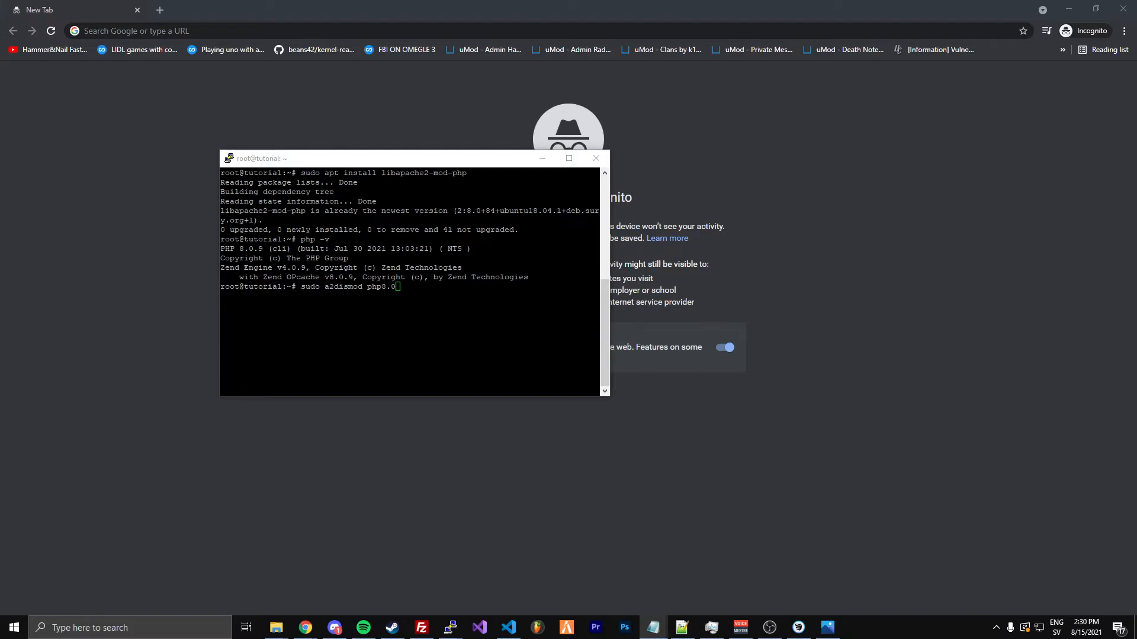
key("alt+Tab")
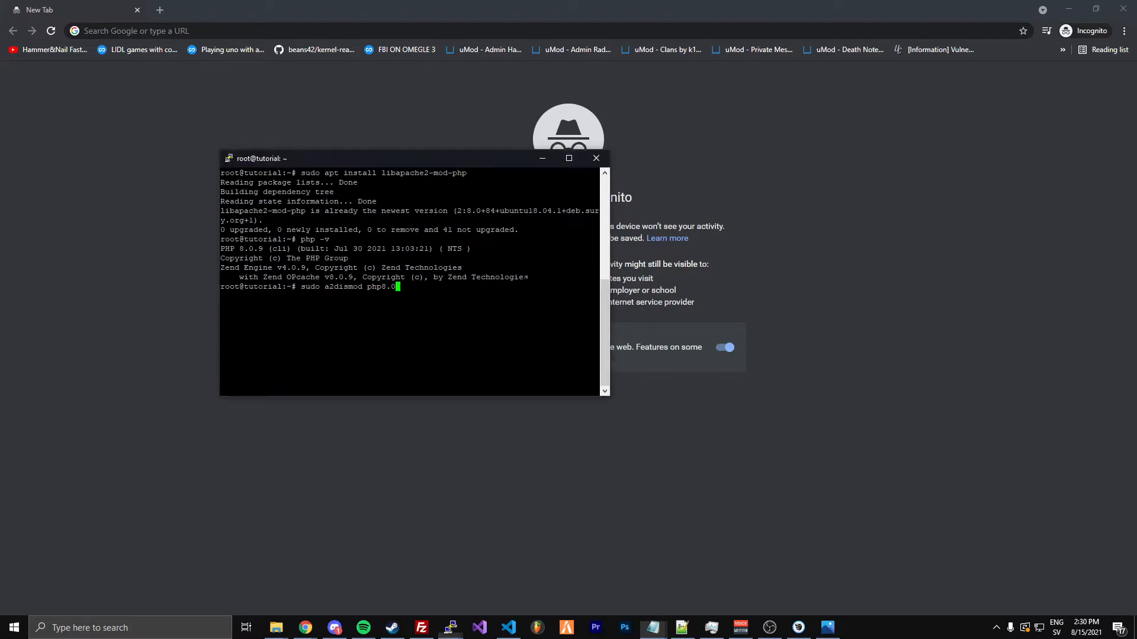
key("Return")
key("Up")
key("Up")
key("Up")
key("Up")
key("Up")
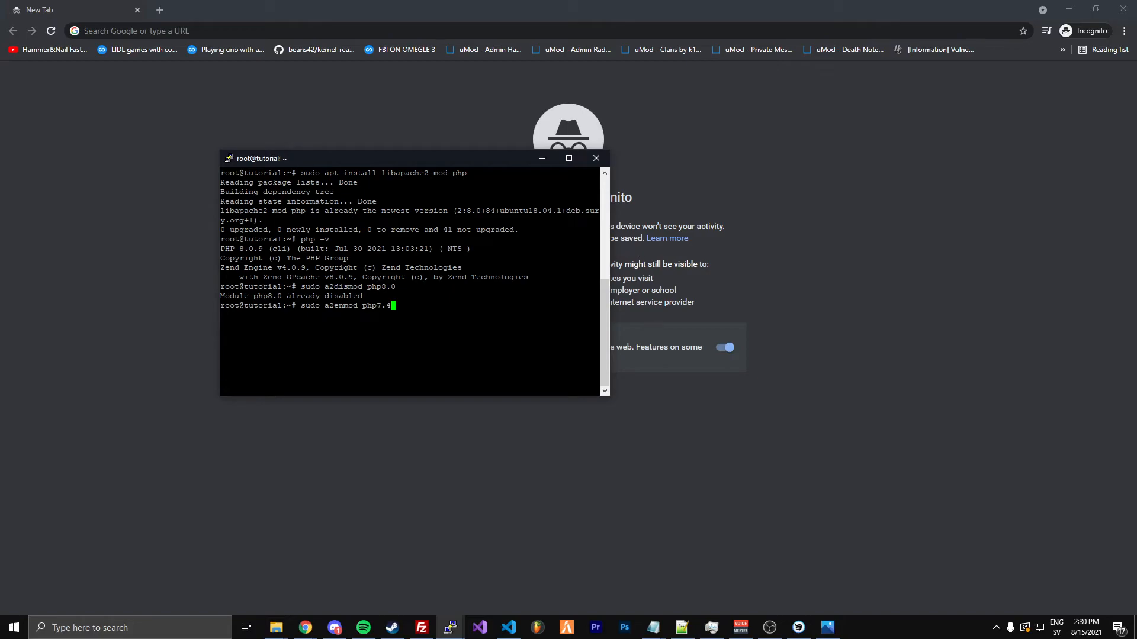
key("BackSpace")
key("BackSpace")
key("BackSpace")
key("BackSpace")
key("BackSpace")
key("BackSpace")
key("BackSpace")
key("BackSpace")
key("BackSpace")
key("BackSpace")
key("BackSpace")
key("BackSpace")
key("BackSpace")
key("BackSpace")
key("BackSpace")
key("BackSpace")
key("BackSpace")
key("BackSpace")
key("BackSpace")
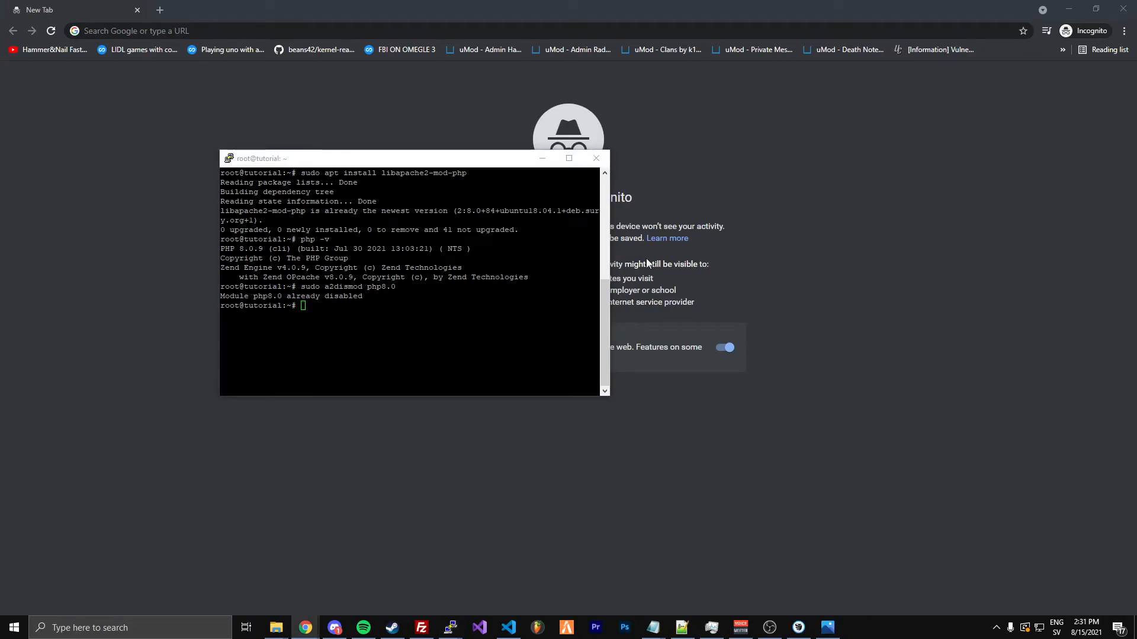
Install Apache's PHP 7.4 module on the server with apt-get install libapache2-mod-php7.4
left_click(432, 268)
right_click(432, 268)
key("Left")
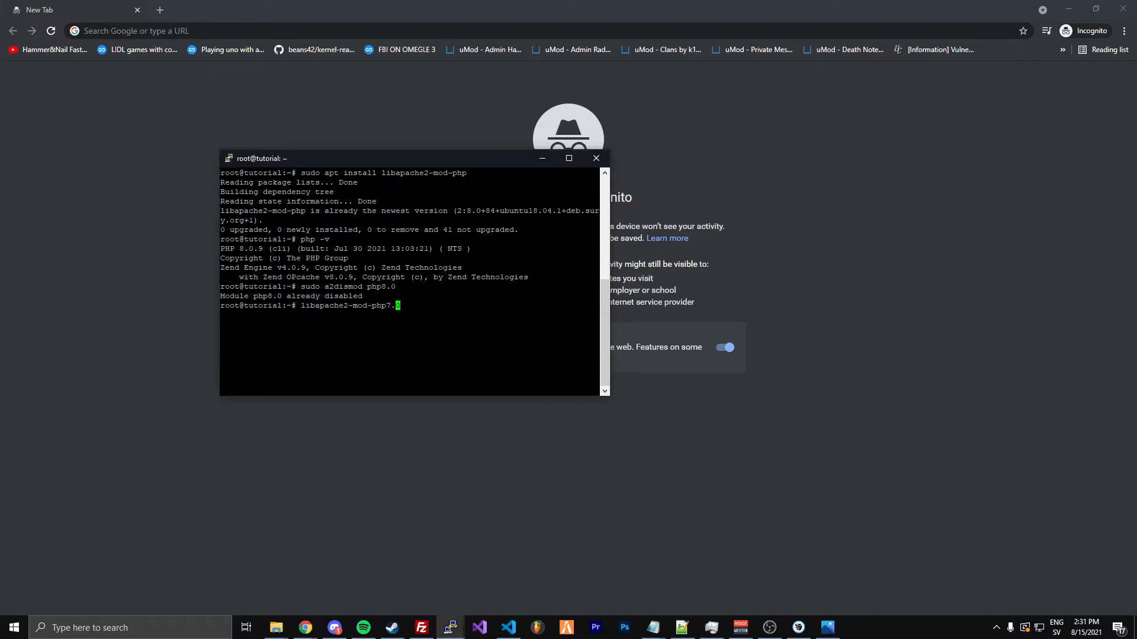
key("Left")
key("Left")
key("Left")
key("Left")
key("Left")
key("Left")
key("Left")
key("Left")
key("Left")
key("Left")
key("Left")
key("Left")
key("Left")
key("Left")
key("Left")
key("Left")
key("Left")
key("Left")
key("Left")
key("Left")
type("apt-get install")
key("Return")
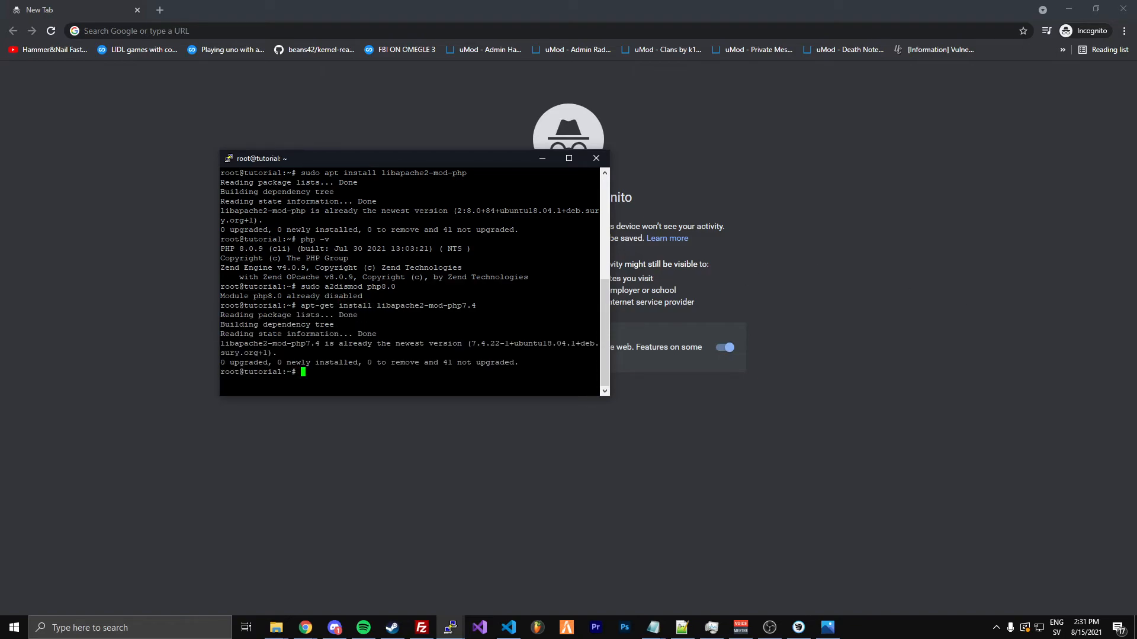
Restart the Apache web server by running sudo service apache2 restart
key("alt+Tab")
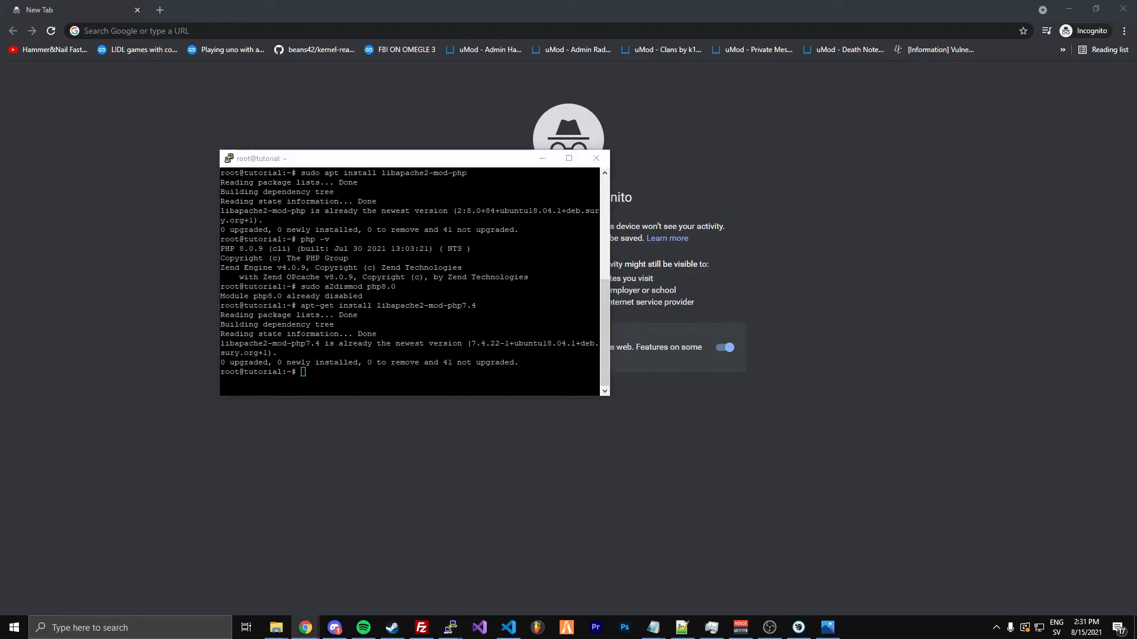
key("alt+Tab")
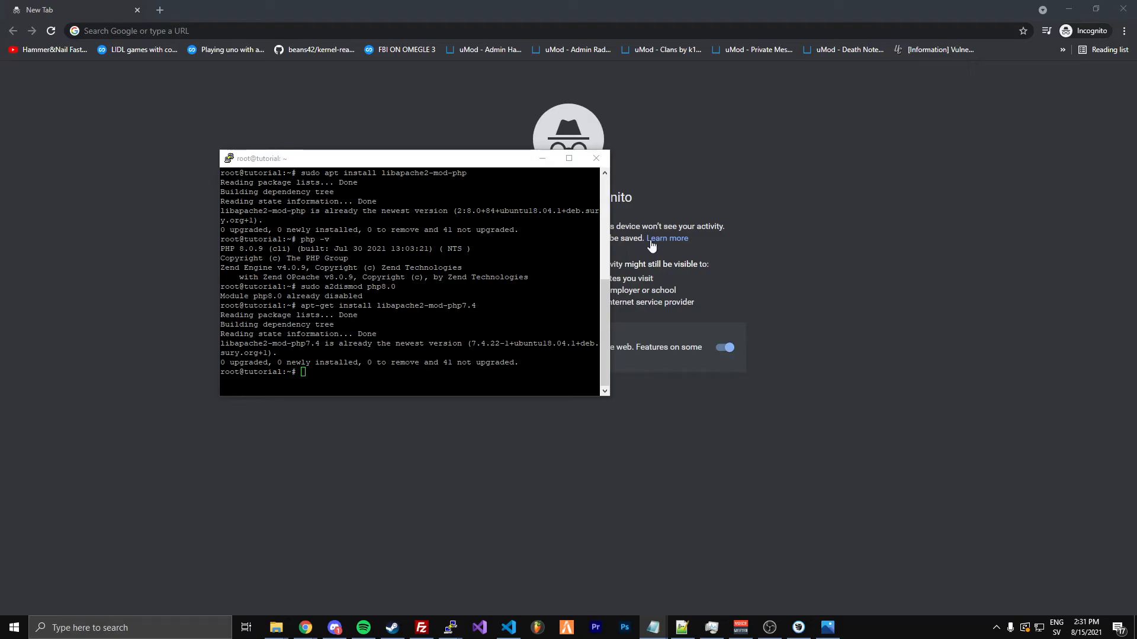
key("alt+Tab")
key("Up")
key("Up")
key("Up")
key("Up")
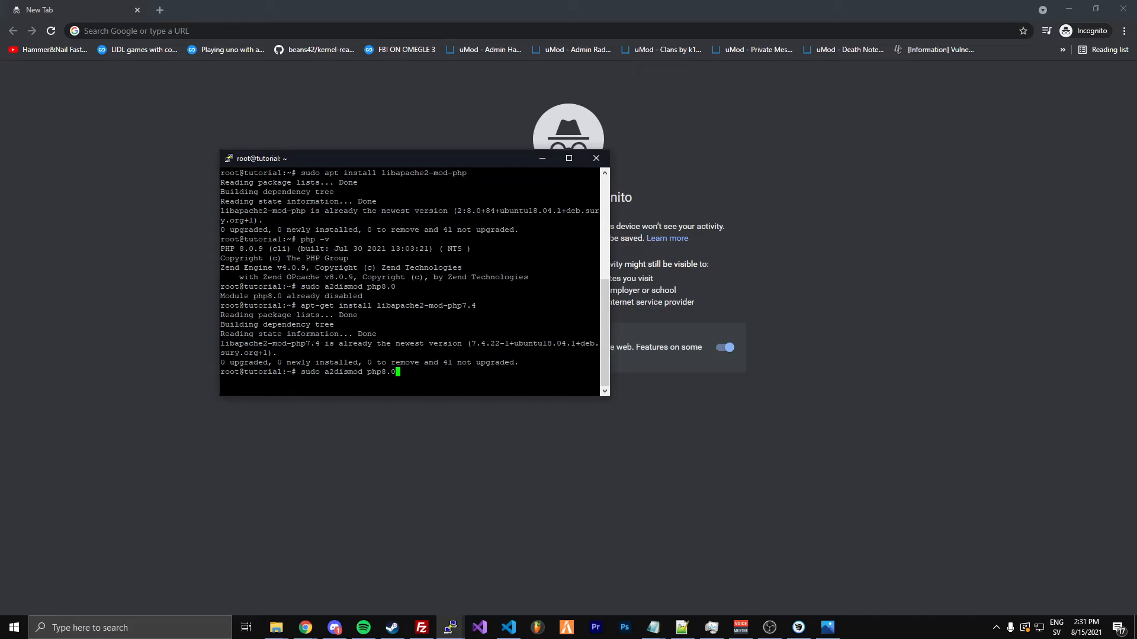
key("Down")
key("Down")
key("Down")
key("Down")
key("Down")
key("Up")
key("Down")
key("alt+Tab")
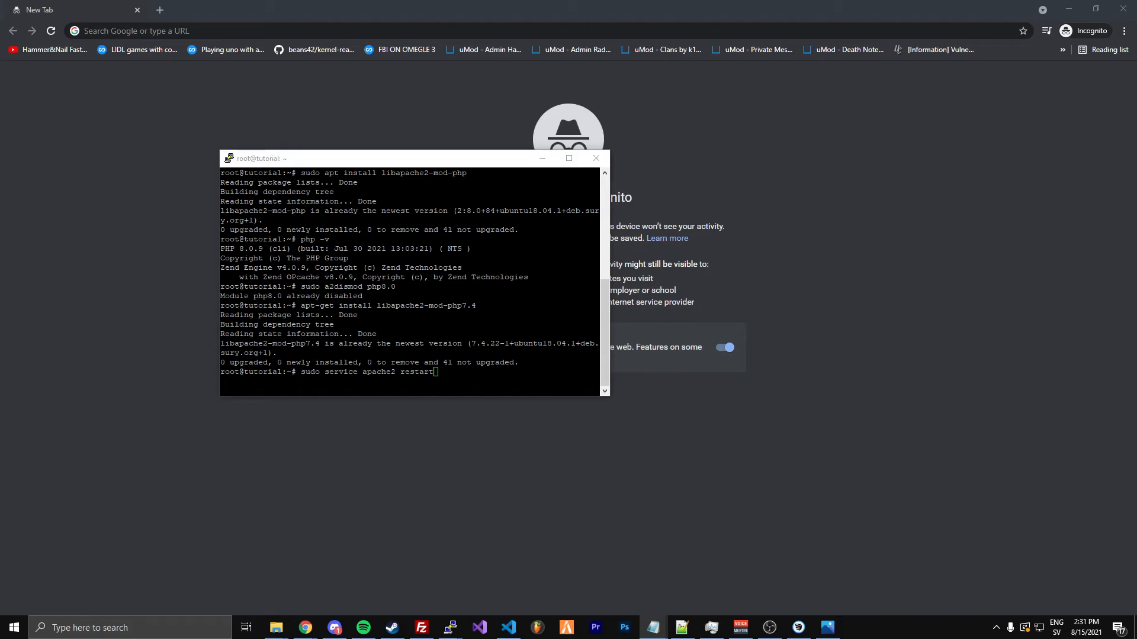
left_click(485, 331)
key("Return")
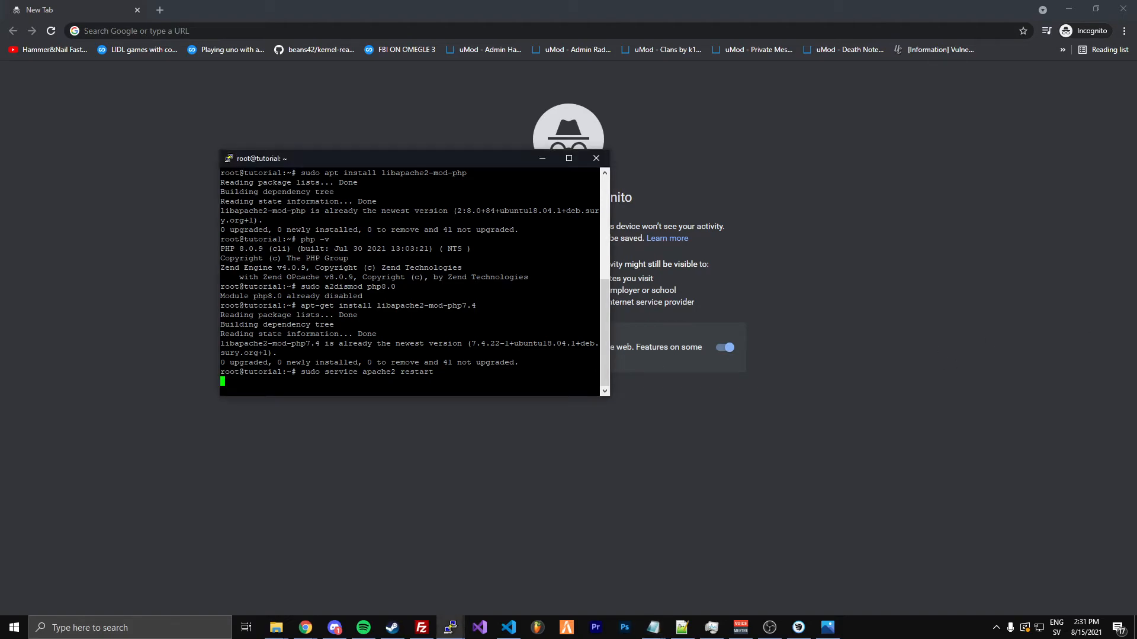
Switch to the Chrome incognito window and open the phpMyAdmin login page at 64.227.116.16/phpmyadmin
left_click(48, 147)
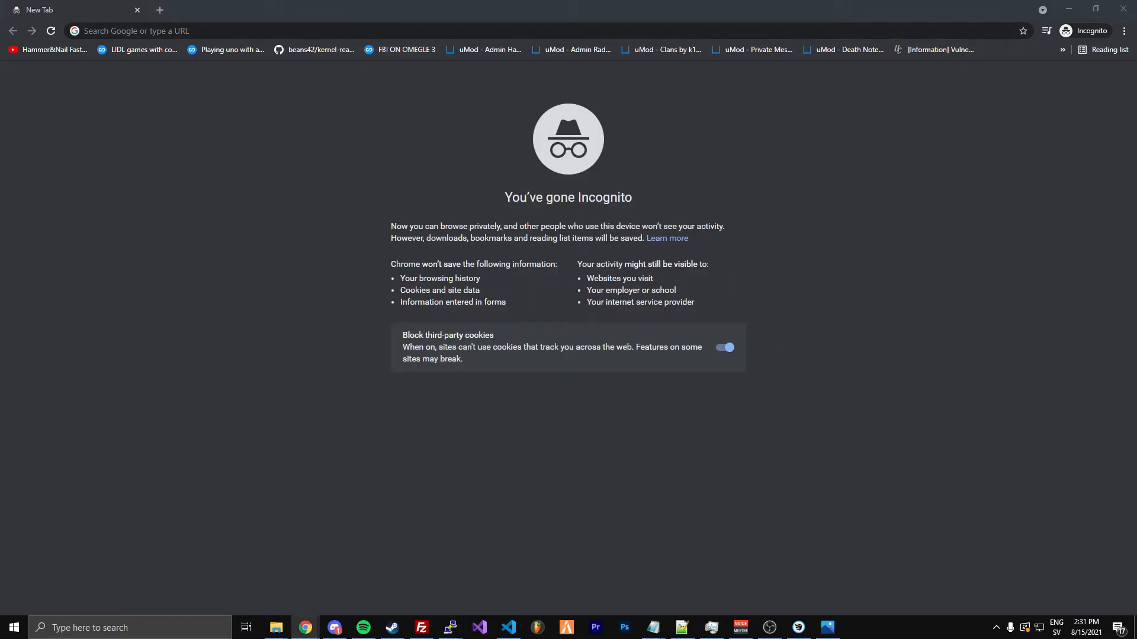
left_click(616, 31)
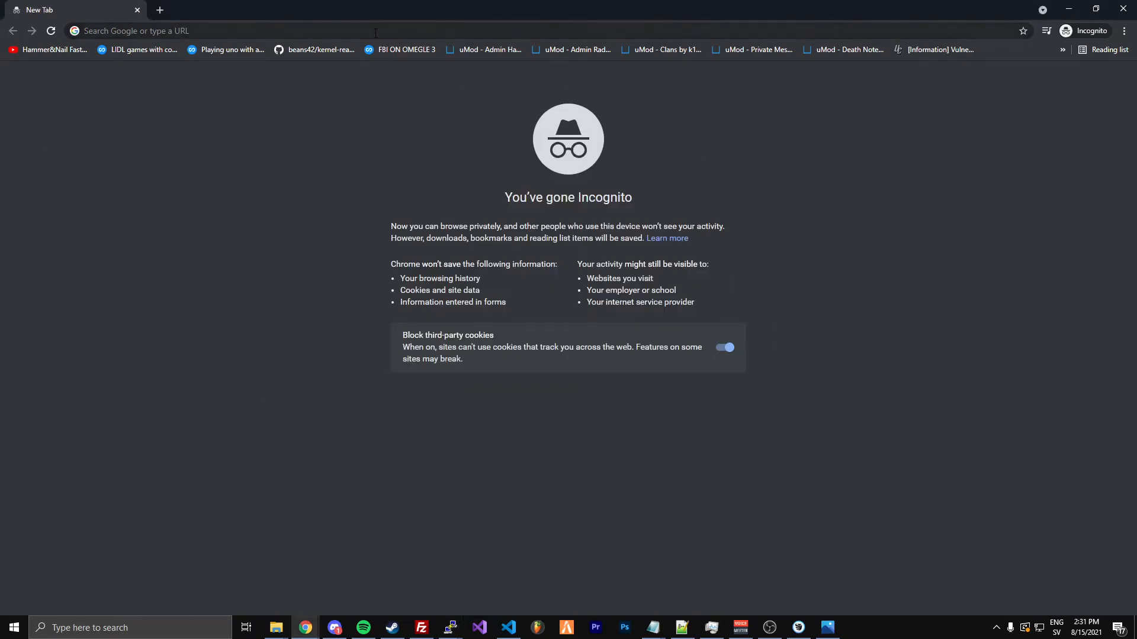
type("http://64.227.116.16/")
key("Return")
left_click(231, 31)
left_click(231, 31)
type("/pph")
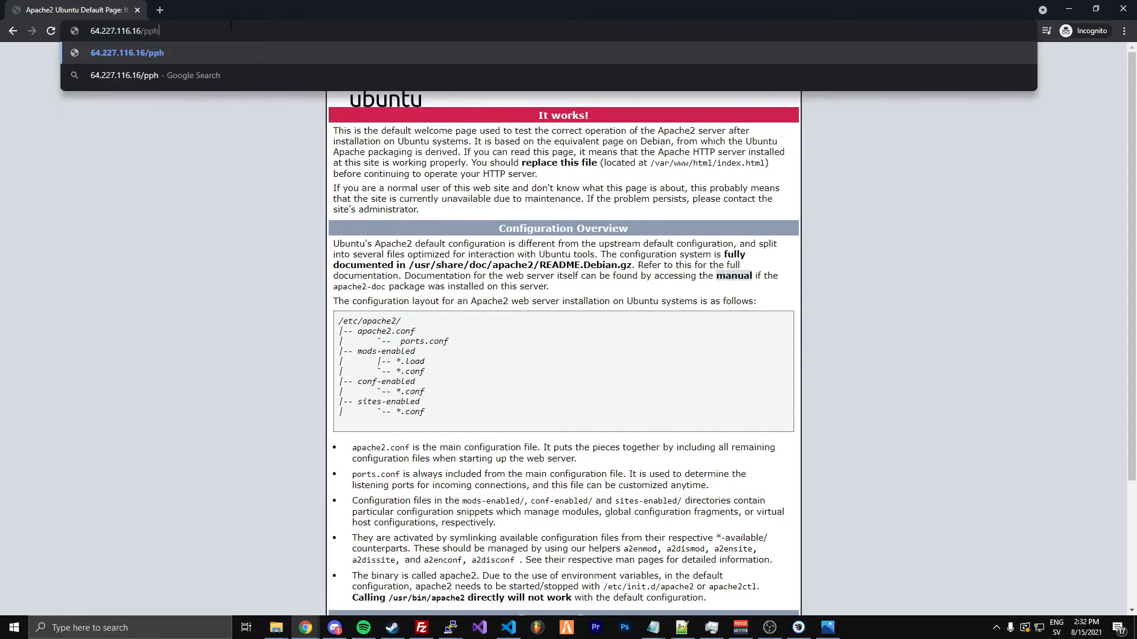
key("Down")
key("Down")
key("Return")
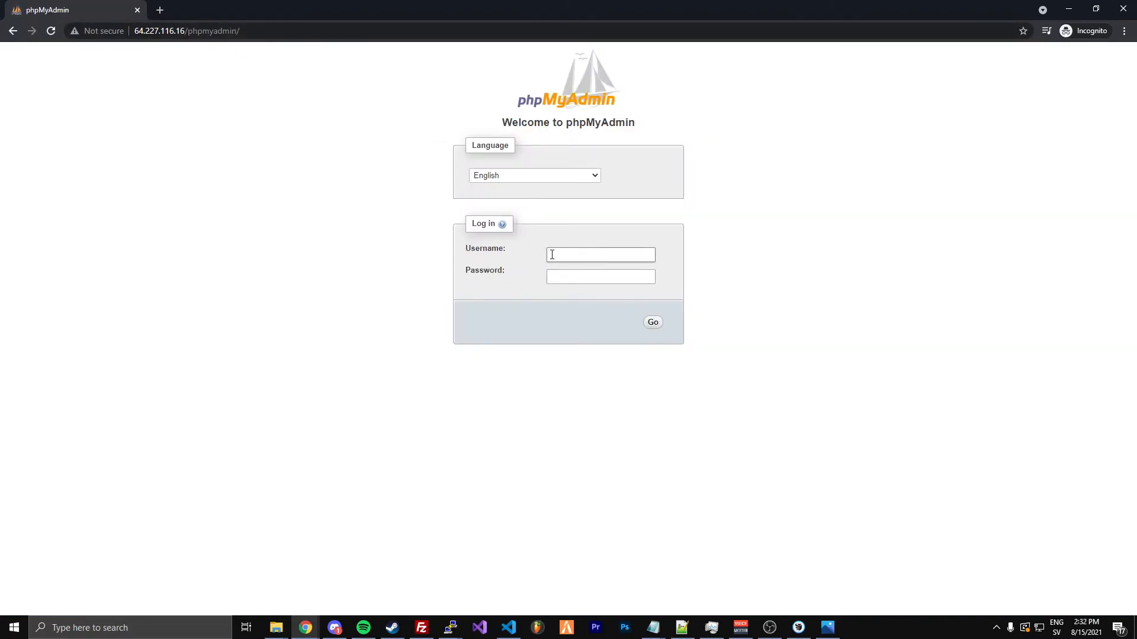
Log in to phpMyAdmin as tutorial with the account password, ignoring all errors, and check the user accounts overview
type("tutorial")
key("Tab")
type("••")
key("ctrl+a")
type("••••••••••")
key("Return")
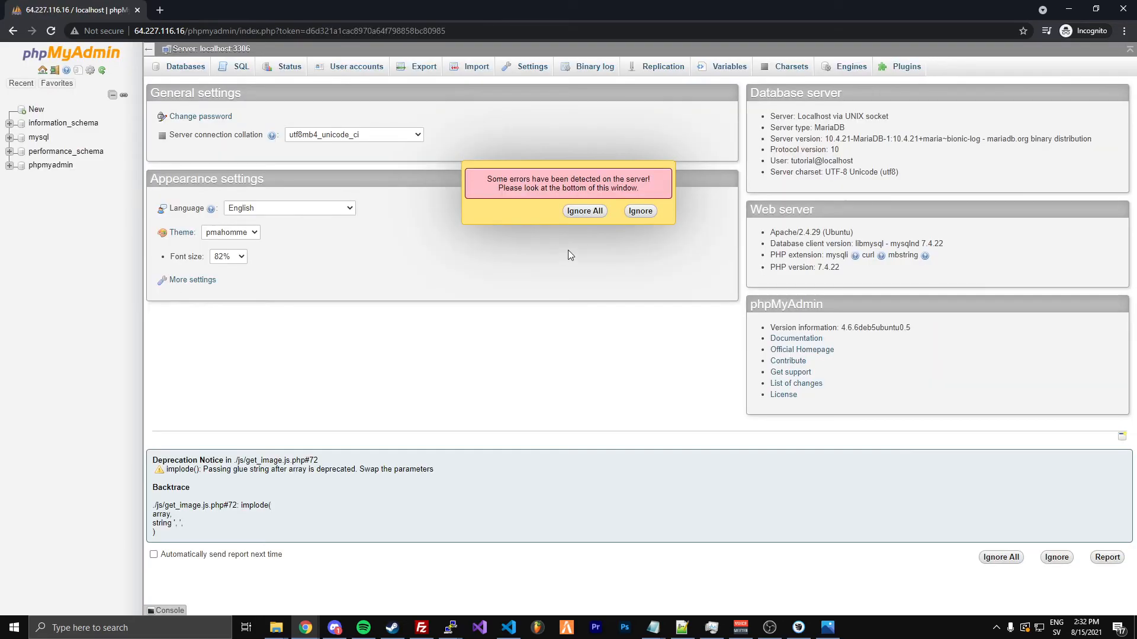
left_click(584, 212)
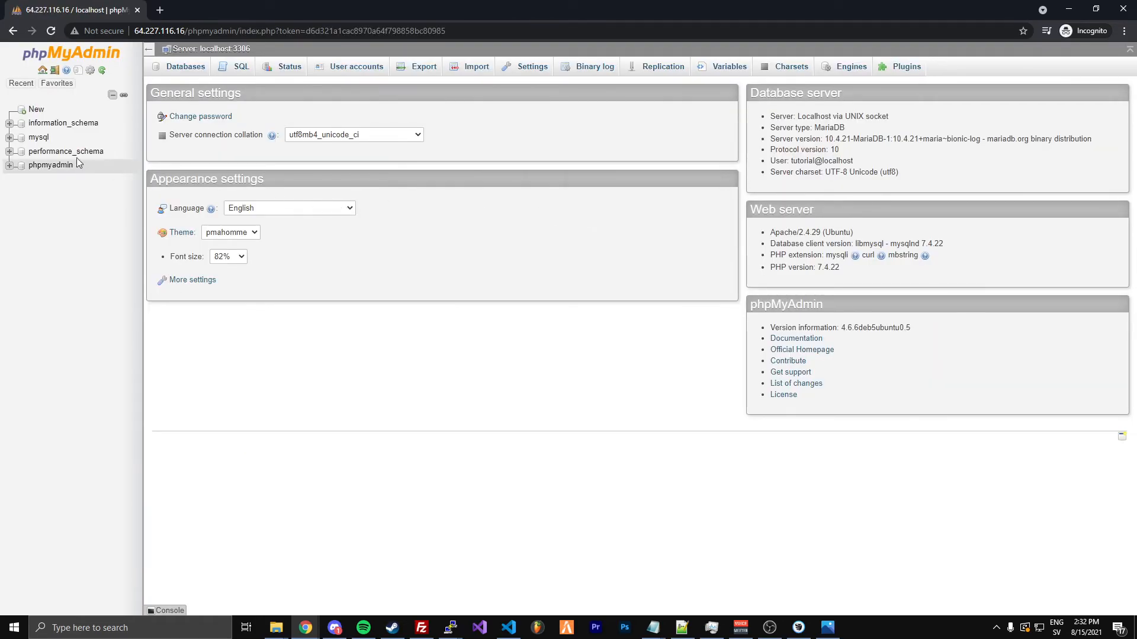
left_click(357, 67)
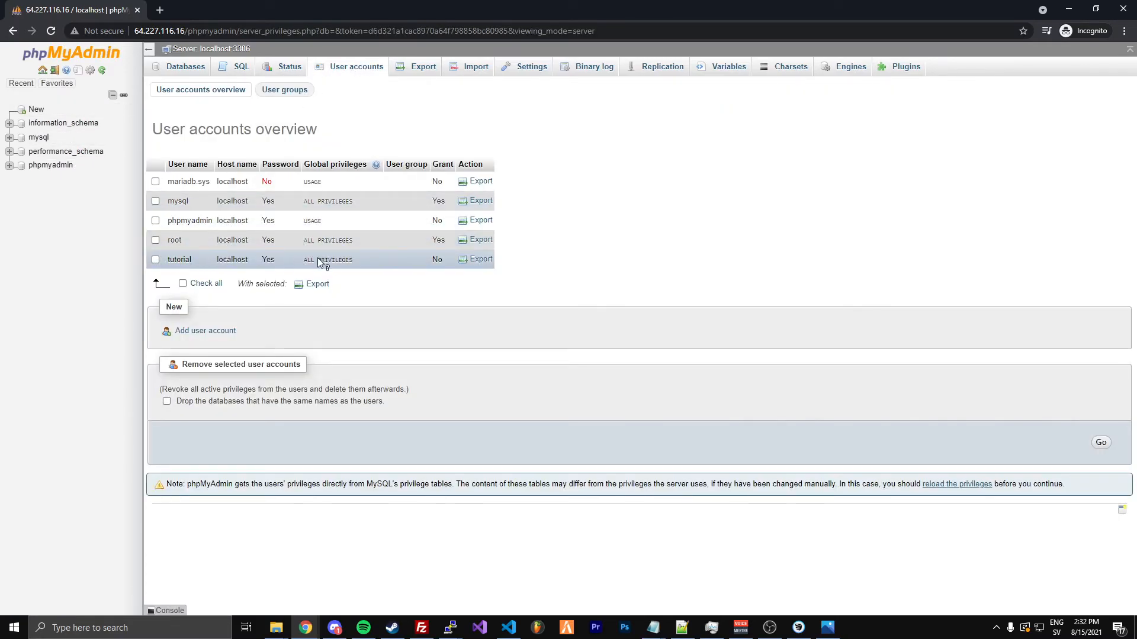
key("alt+Left")
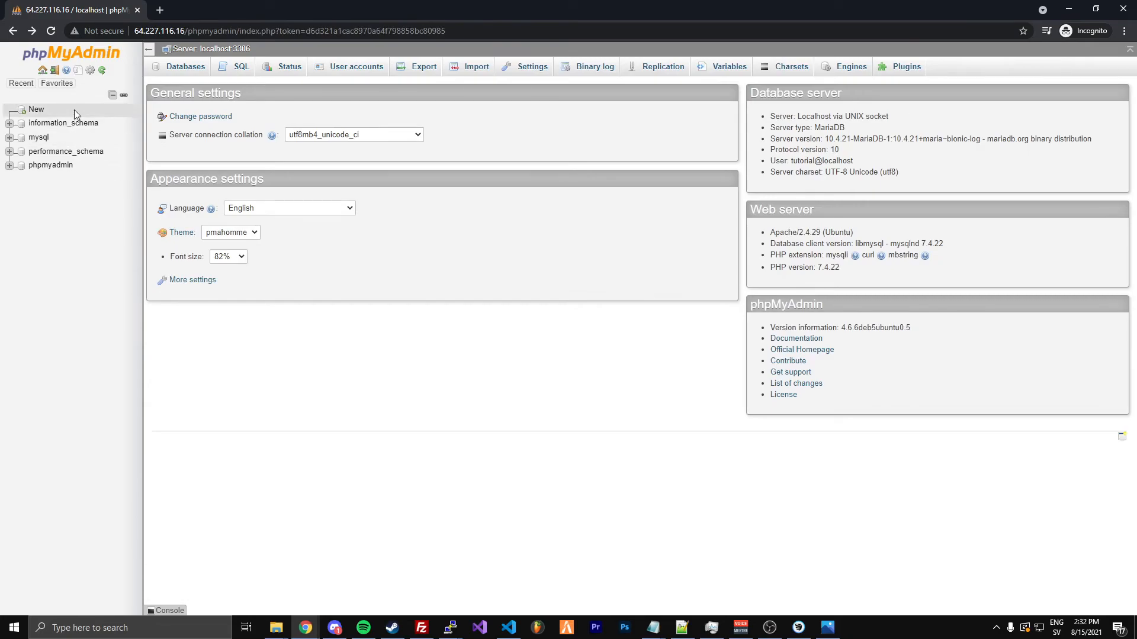
Create a new database named tutorial and open its SQL query editor
left_click(35, 110)
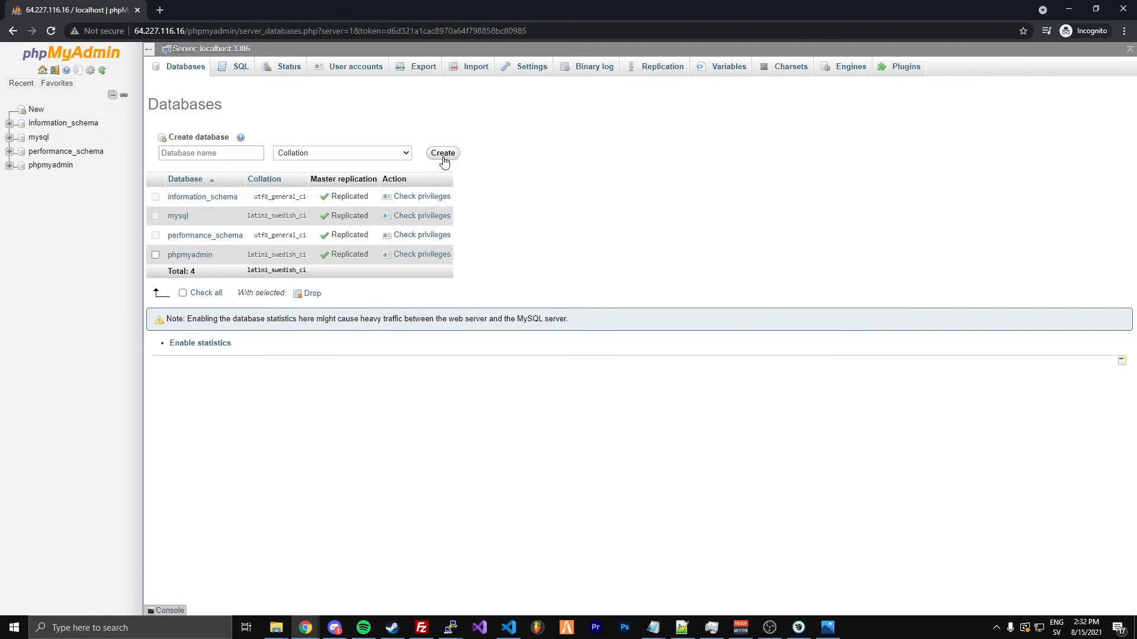
left_click(235, 152)
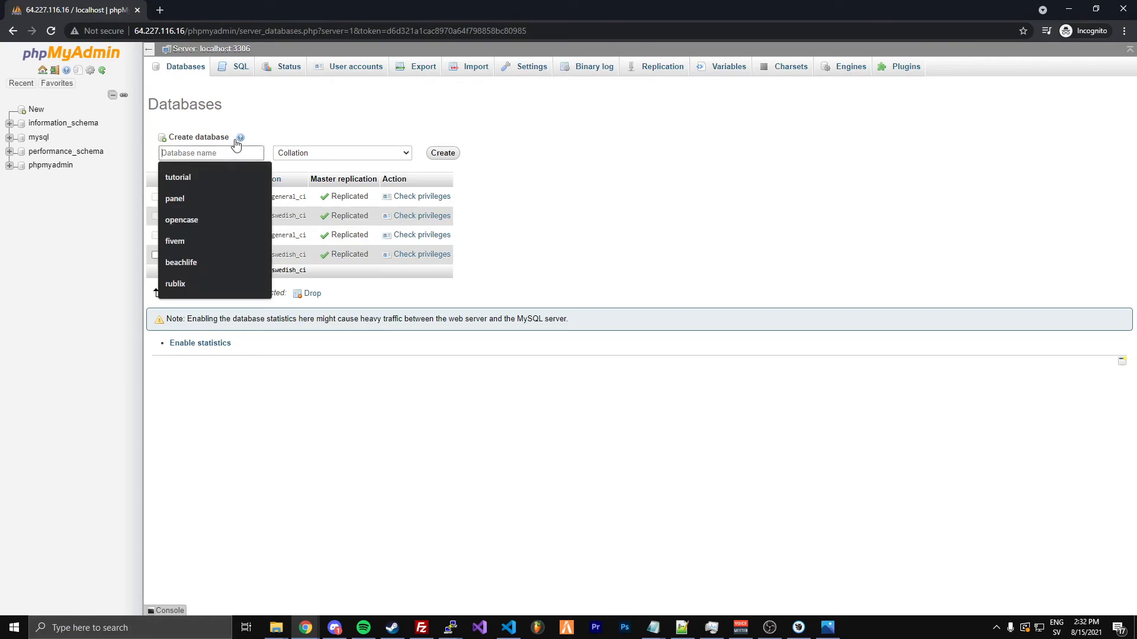
type("tutorial")
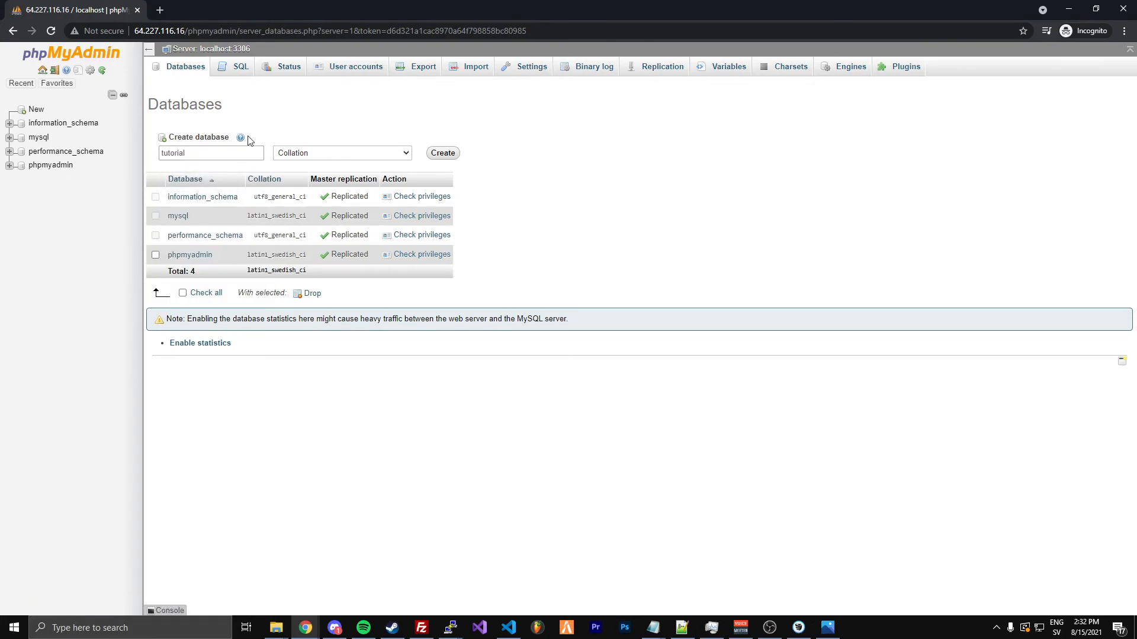
double_click(218, 151)
left_click(450, 154)
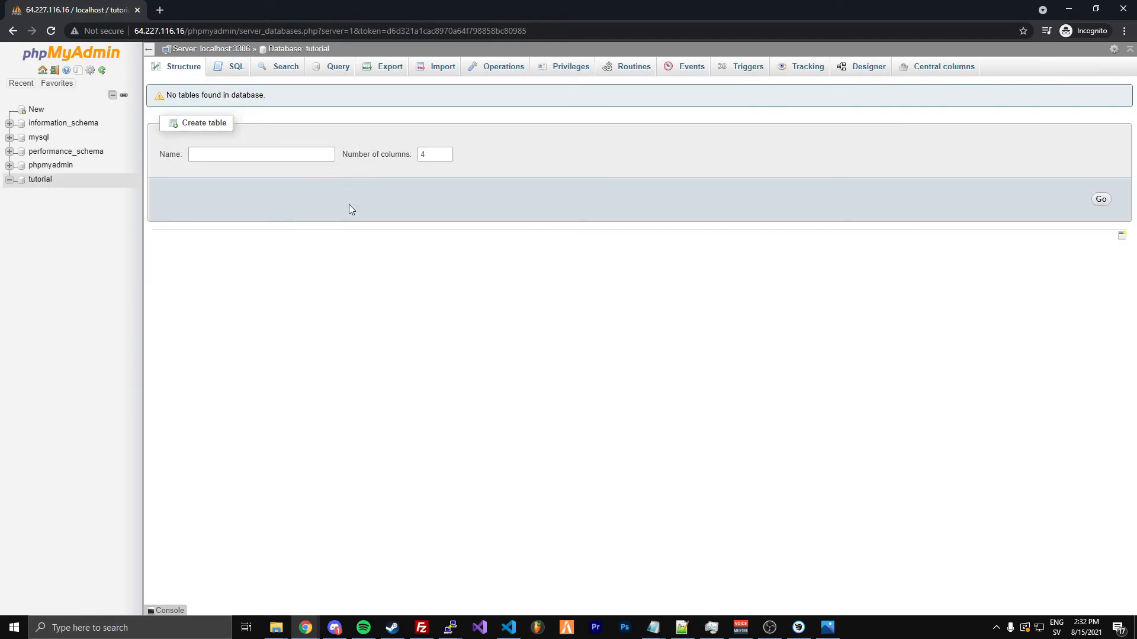
left_click(236, 68)
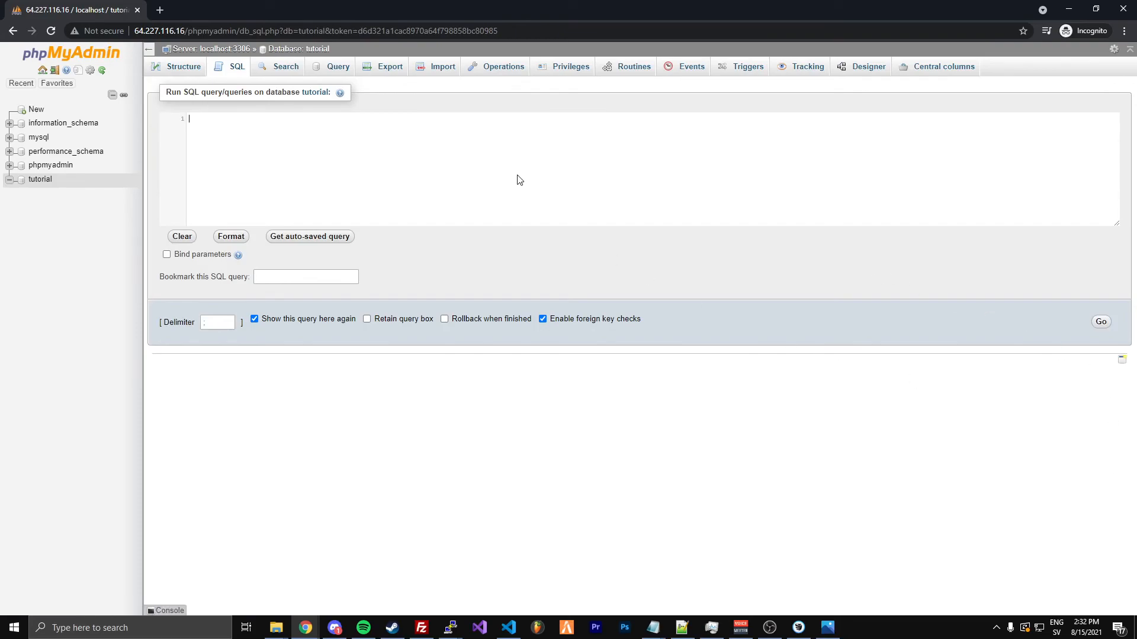
key("ctrl+t")
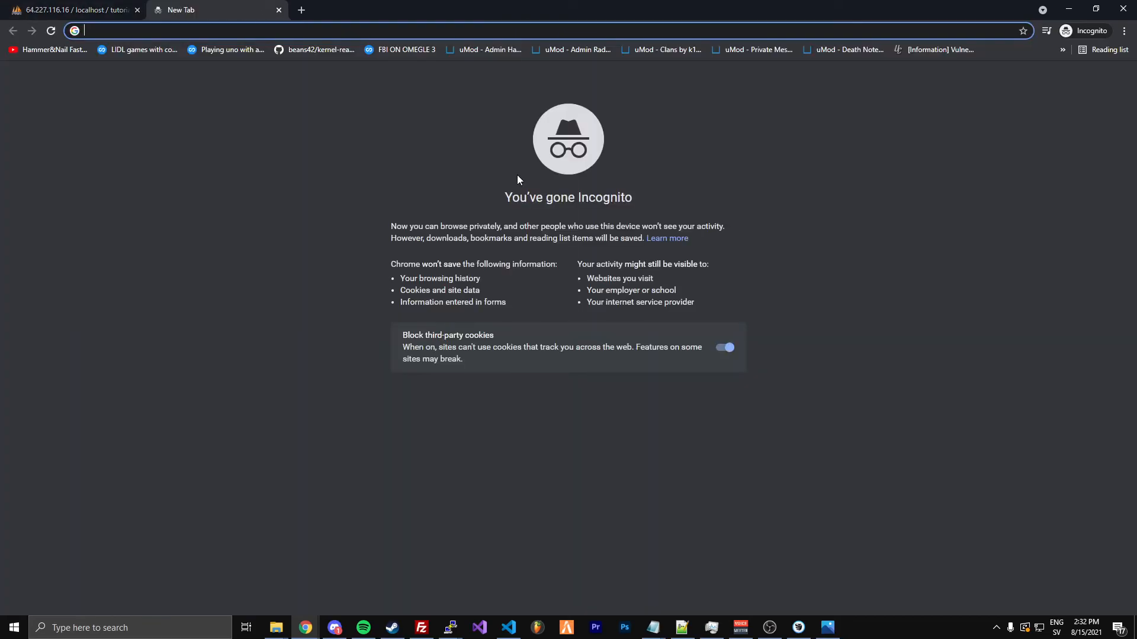
type("nopixel.net/upload/connectgtapurple.php")
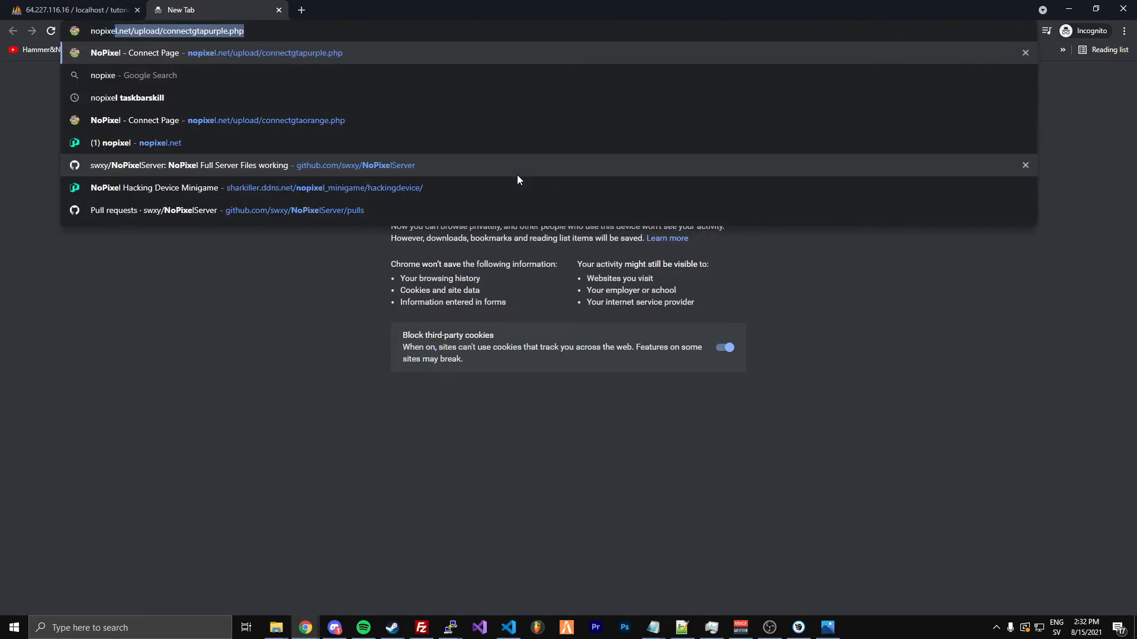
key("ctrl+w")
Find the swxy/NoPixelServer repository on GitHub in a new browser tab and open the raw version of nopixel.sql
key("ctrl+t")
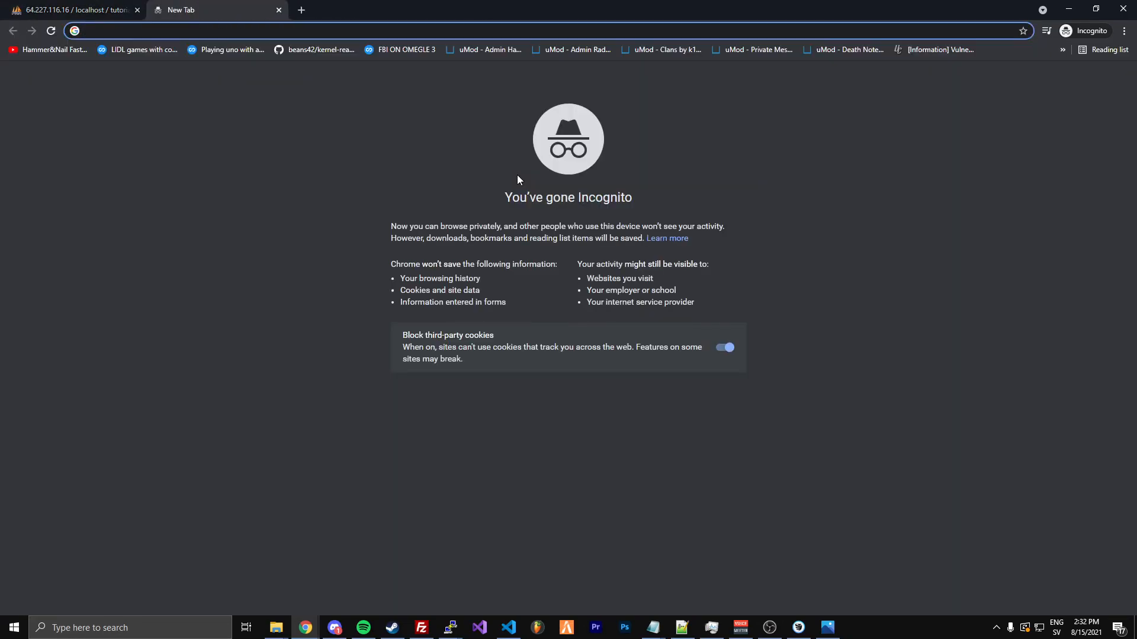
type("swxy")
key("Up")
key("Up")
key("Up")
key("Return")
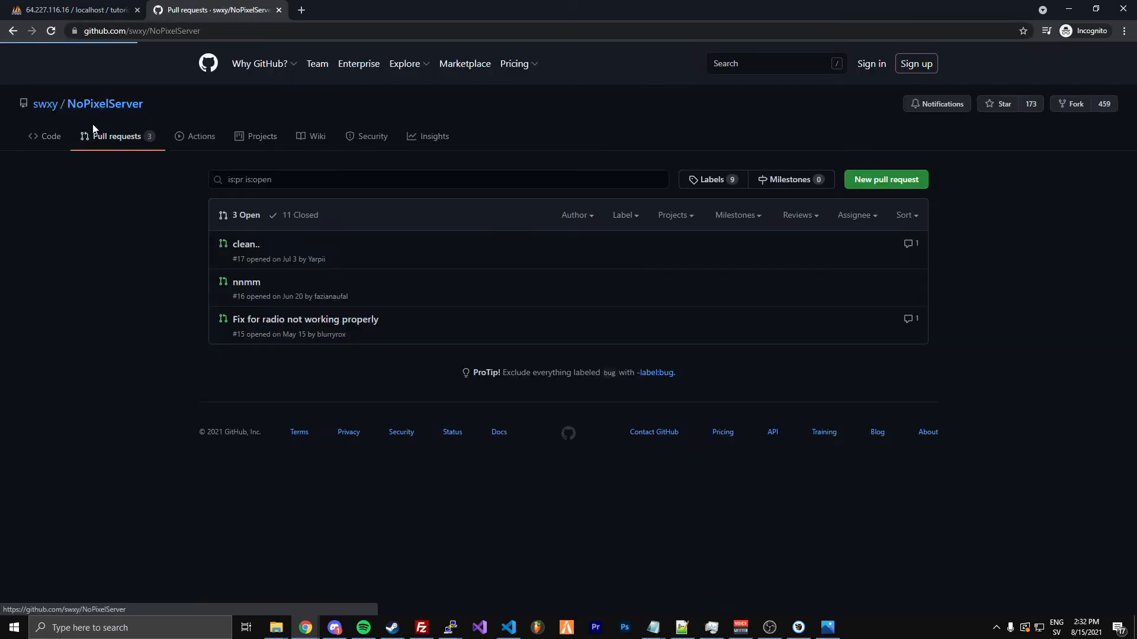
left_click(86, 105)
scroll(208, 266, "down", 5)
scroll(225, 293, "up", 2)
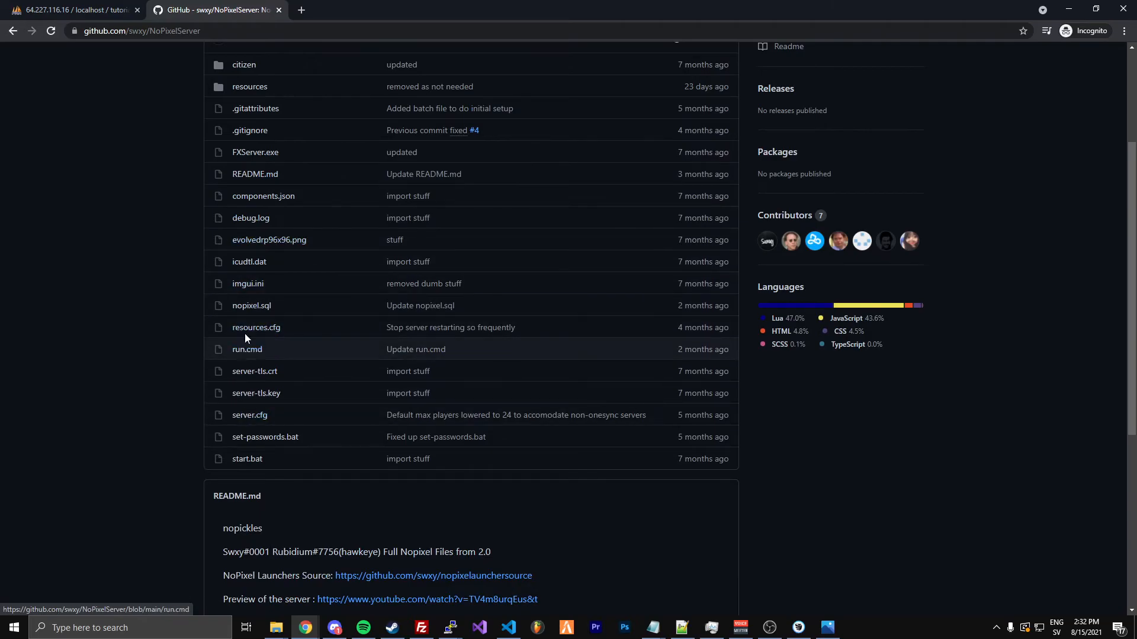
left_click(250, 306)
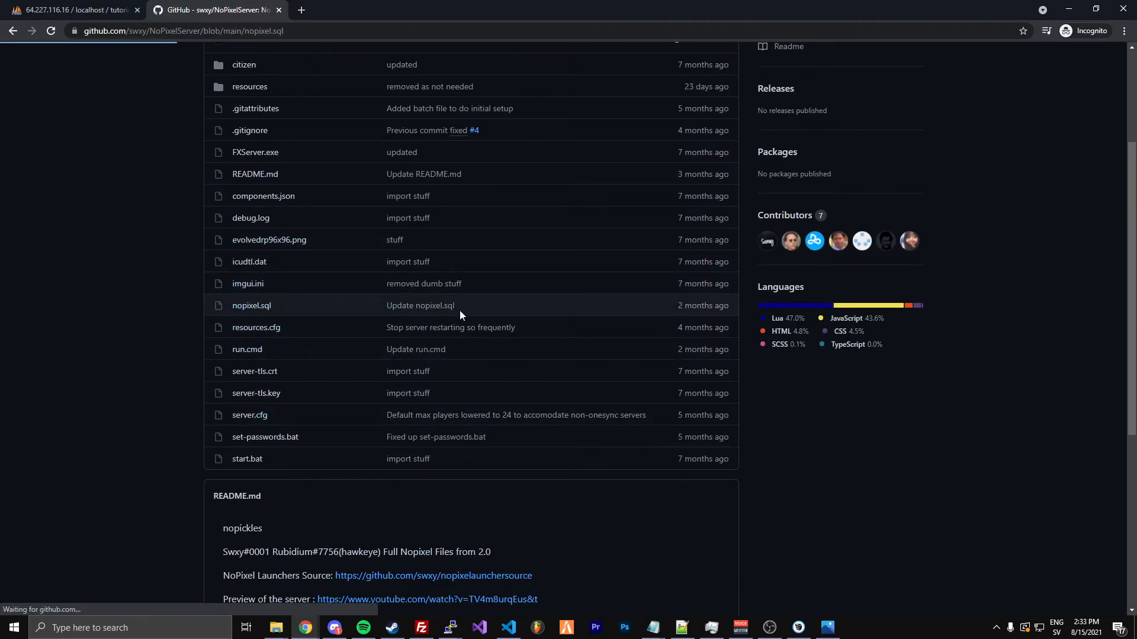
left_click(808, 287)
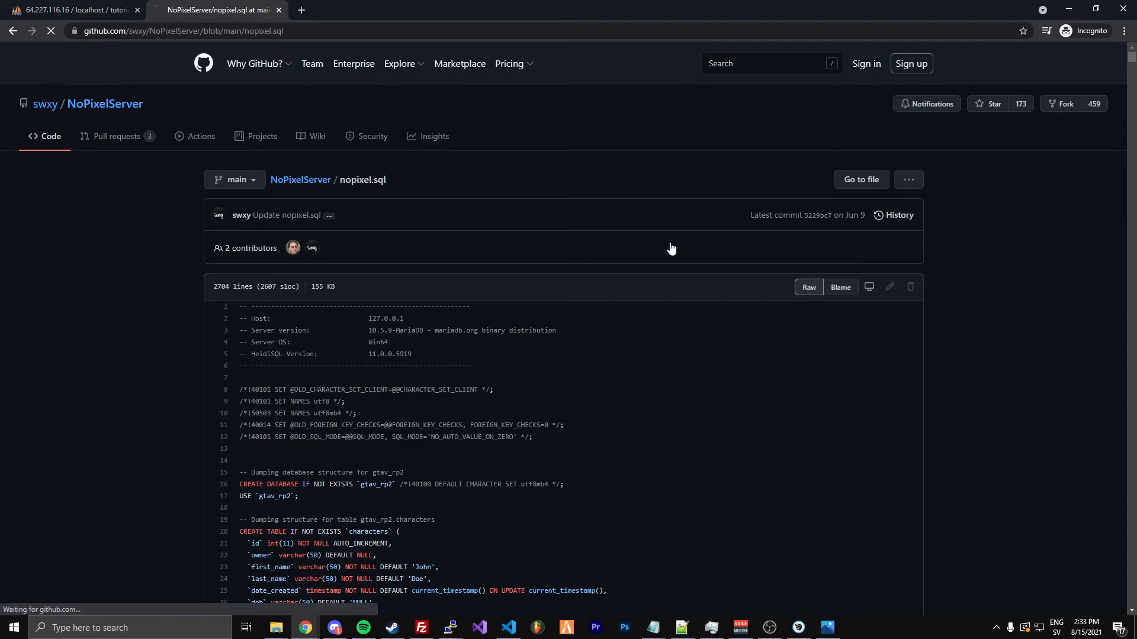
Copy the entire contents of nopixel.sql into the SQL query box of the tutorial database in phpMyAdmin
key("ctrl+a")
key("ctrl+c")
left_click(98, 8)
left_click(239, 177)
key("ctrl+v")
Delete the CREATE DATABASE and USE statements for gtav_rp2 from the pasted SQL query
left_click_drag(1116, 213, 1104, 121)
scroll(338, 162, "down", 5)
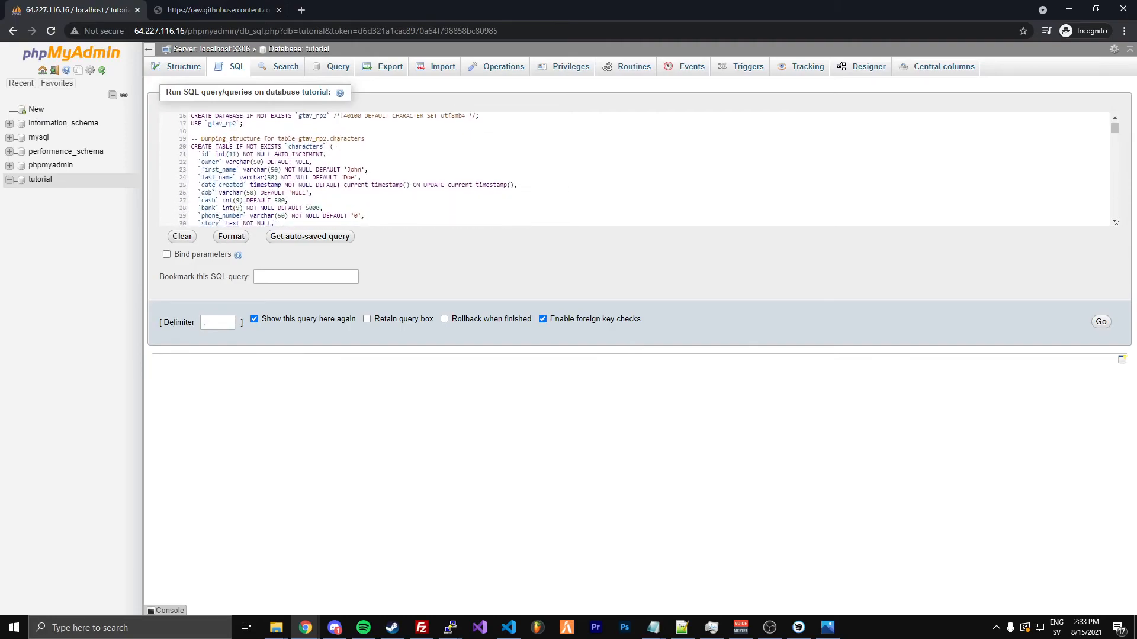
left_click_drag(244, 125, 185, 122)
key("BackSpace")
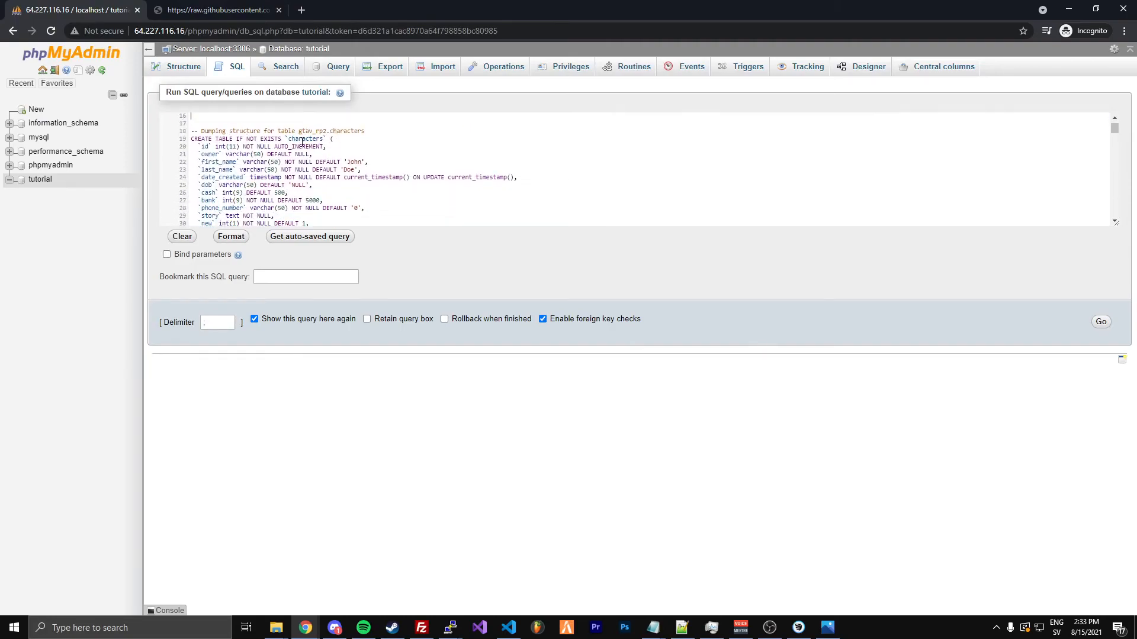
Run the edited SQL query on the tutorial database and review its list of tables
scroll(330, 158, "up", 3)
left_click(1100, 322)
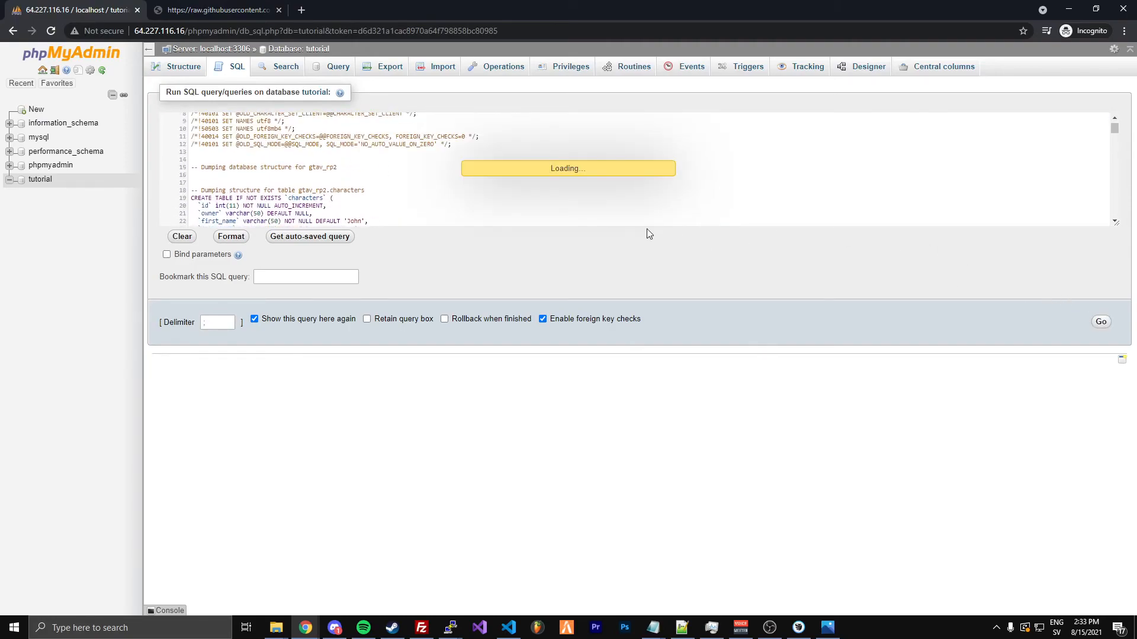
left_click_drag(165, 112, 239, 122)
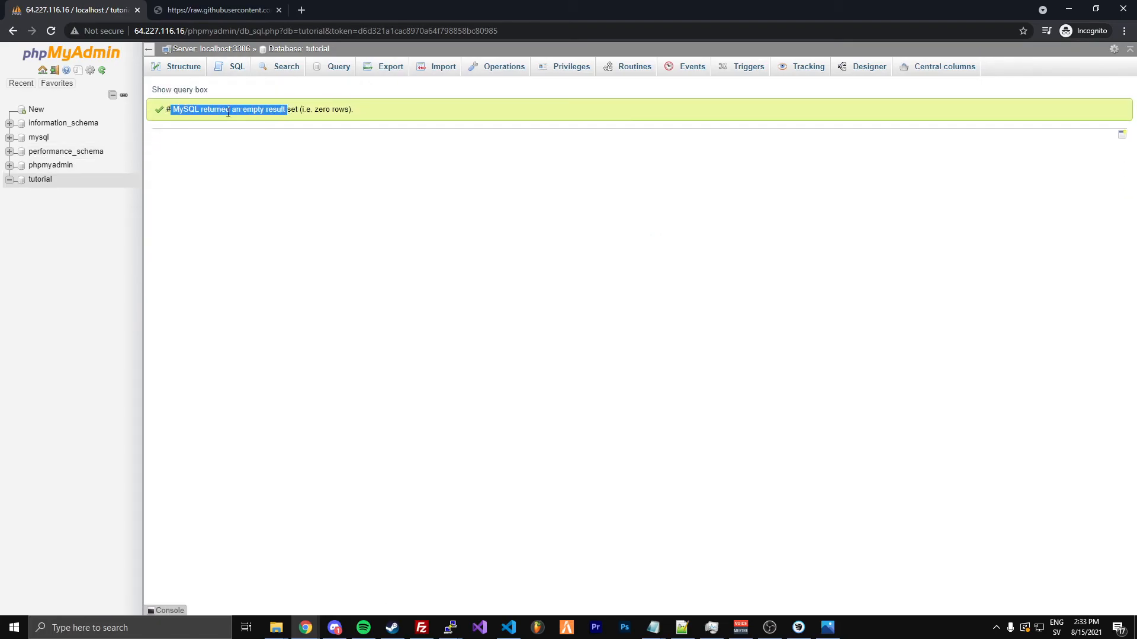
left_click(45, 181)
scroll(268, 284, "down", 10)
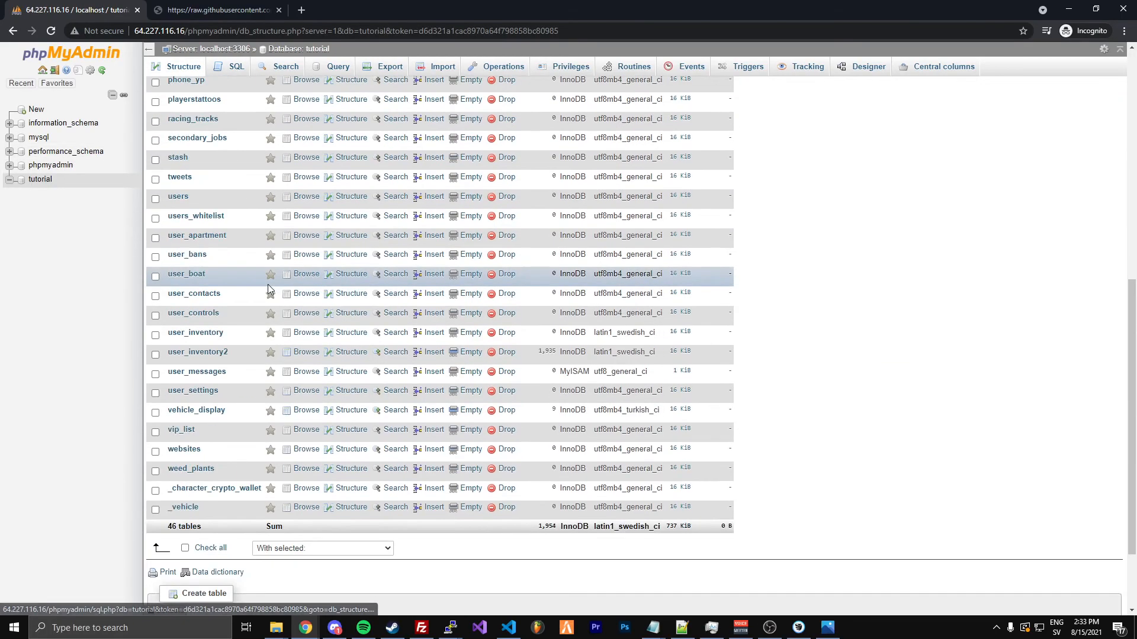
scroll(268, 284, "up", 4)
scroll(268, 293, "up", 6)
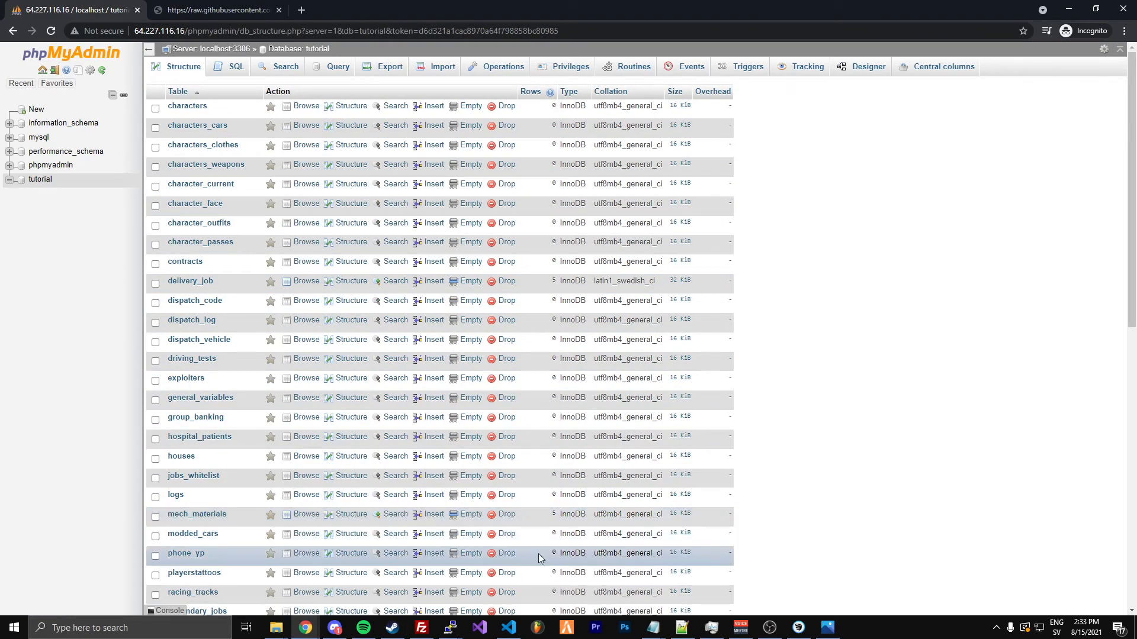
Switch to the PuTTY terminal session connected to the server
mouse_move(450, 628)
left_click(482, 583)
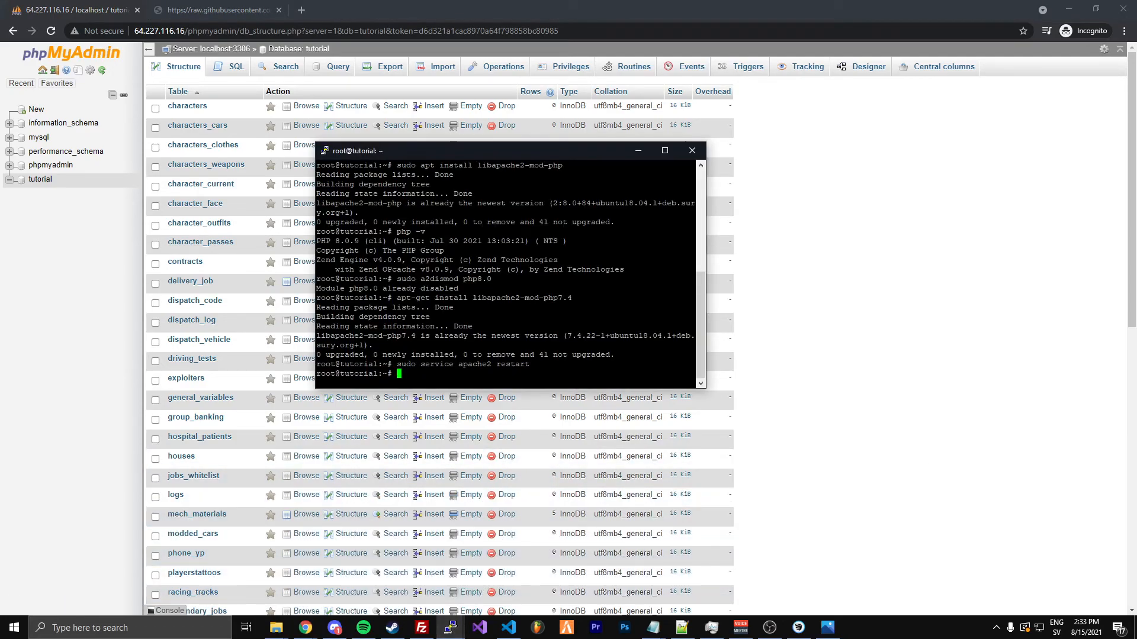
key("alt+Tab")
left_click_drag(222, 139, 1136, 190)
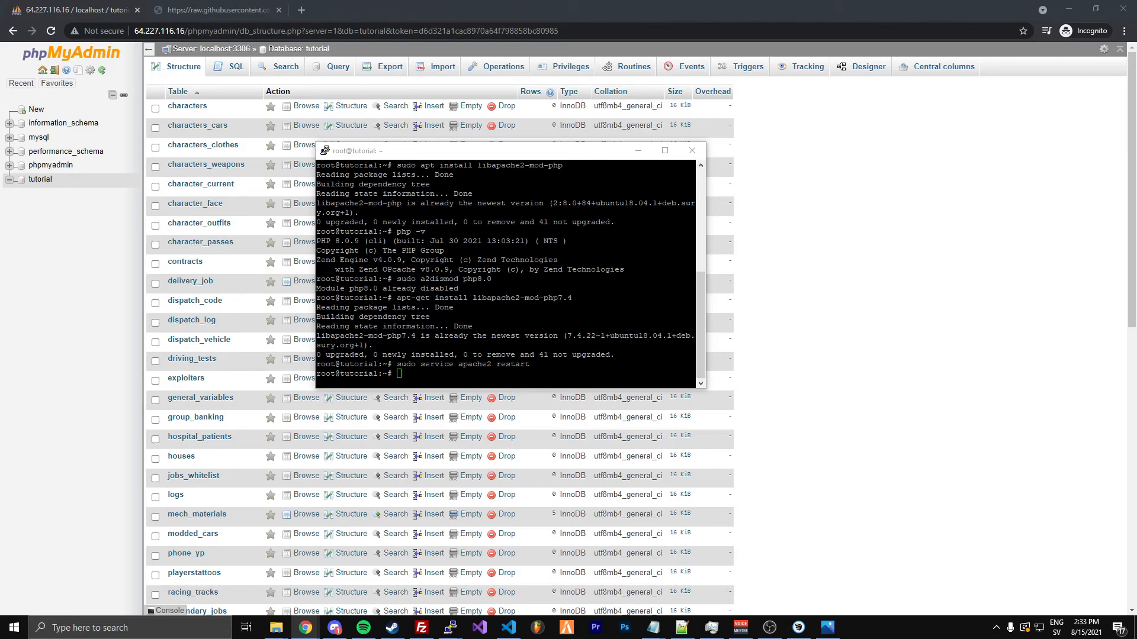
key("alt+Tab")
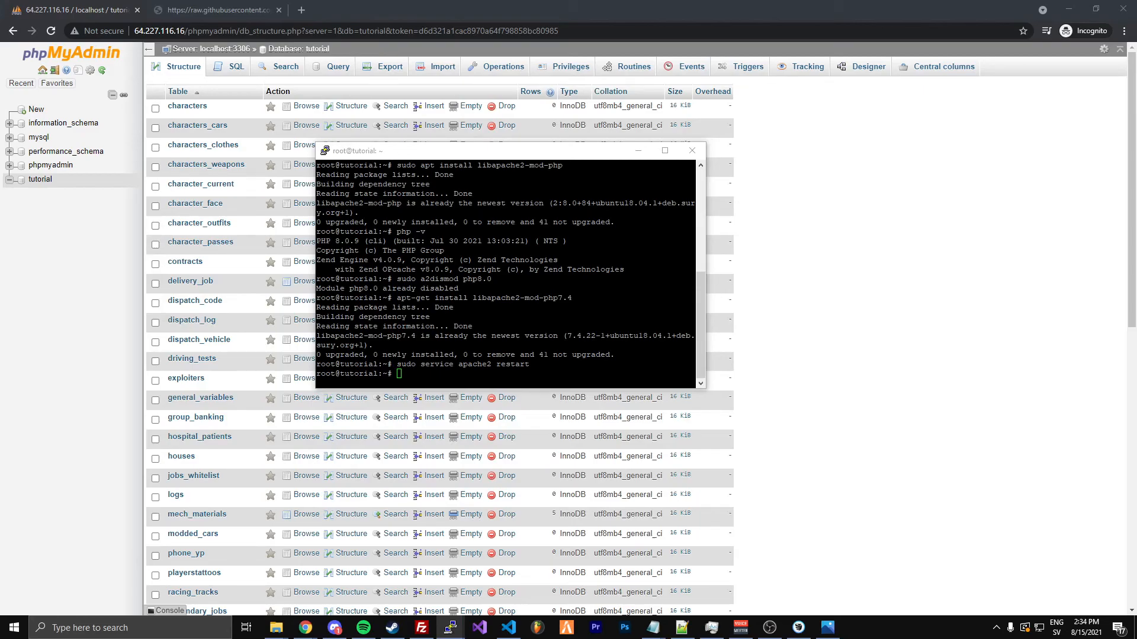
left_click(527, 353)
type("screen -S fivem")
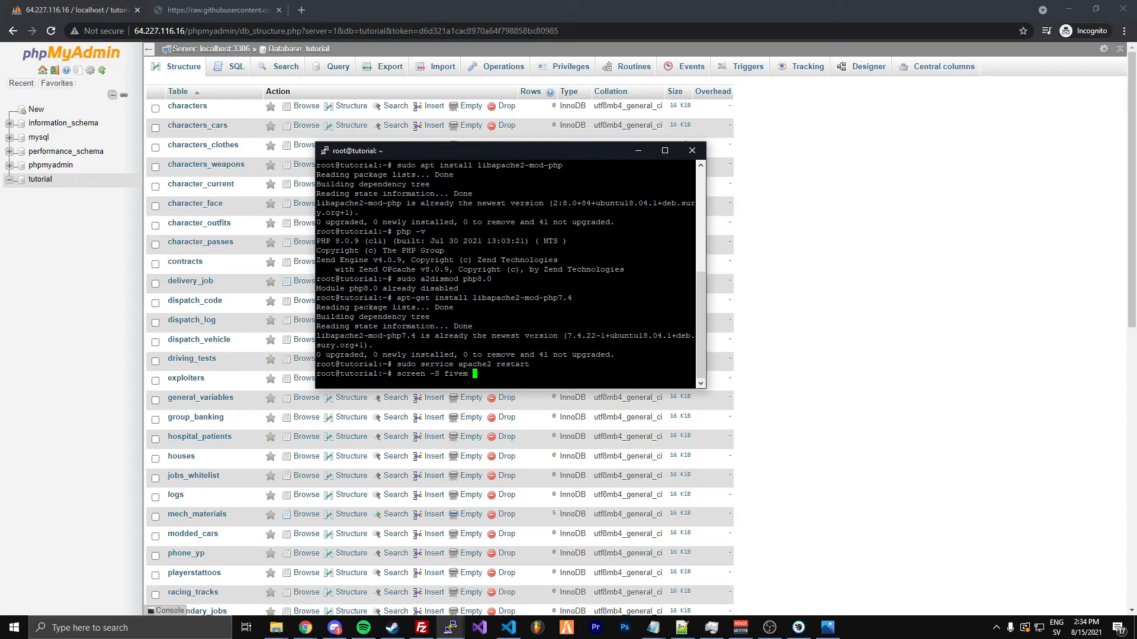
type(" ..")
key("BackSpace")
key("BackSpace")
key("BackSpace")
key("BackSpace")
key("BackSpace")
key("BackSpace")
key("BackSpace")
key("BackSpace")
key("BackSpace")
key("BackSpace")
key("BackSpace")
key("BackSpace")
key("BackSpace")
key("BackSpace")
key("BackSpace")
key("BackSpace")
key("BackSpace")
key("BackSpace")
Change to the /home/fivem/server/cfx-server-data directory, list its contents and clear the terminal
type("cd /home/fivem/server/cfx-server-data")
key("Return")
type("ls")
key("Return")
type("clear")
key("Return")
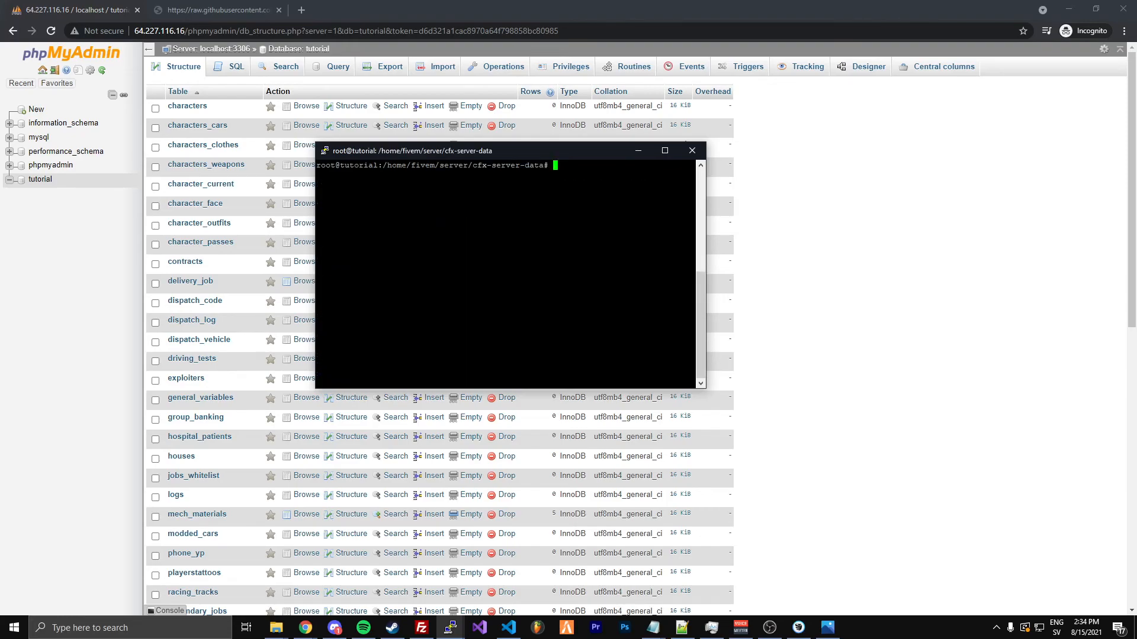
Enter a launch command for ../run.sh in a screen session named fivem, executing server.cfg and resources.cfg
type("screen -S fivem ../run.sh +exec serve")
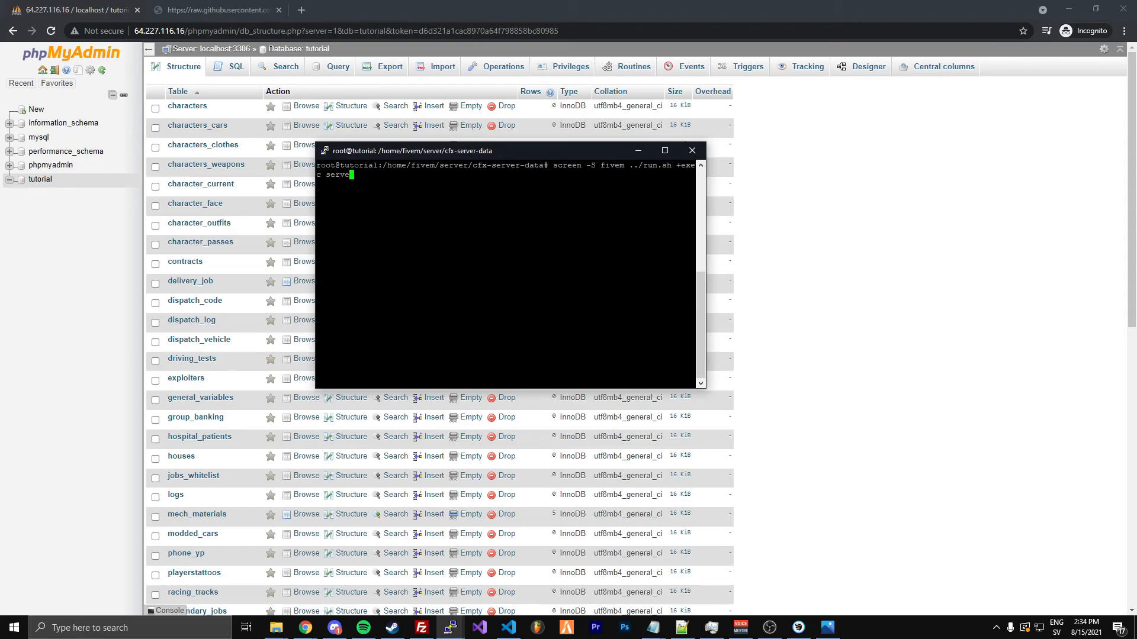
type("r.cfg +exec resources.cfg +set sv_enfor")
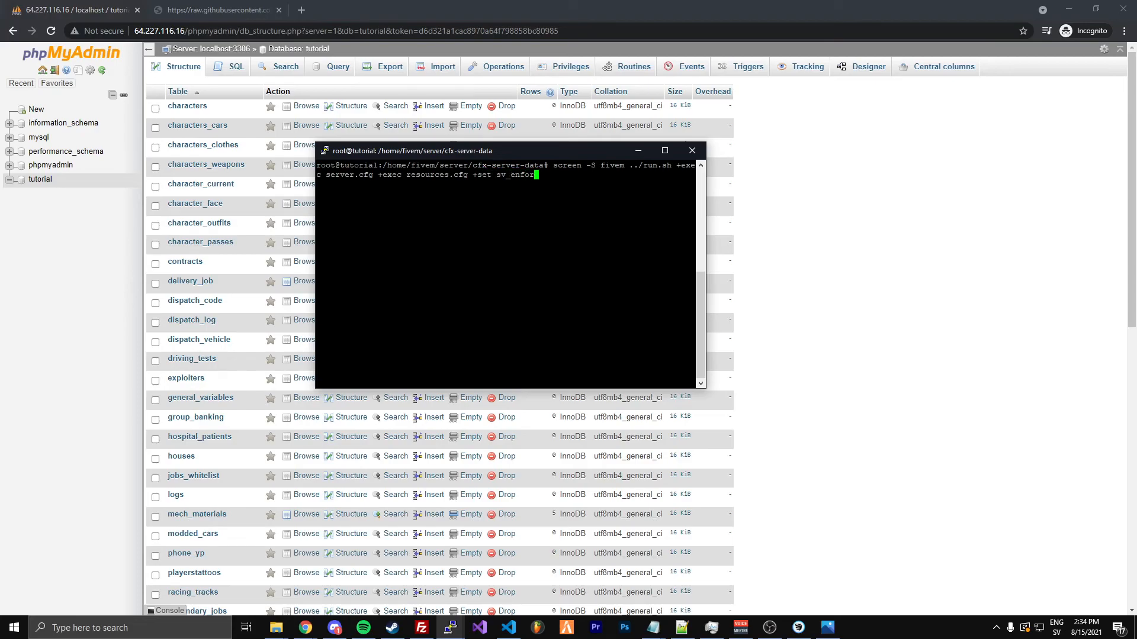
type("ceGameBuild 2060 +sv_licensekey")
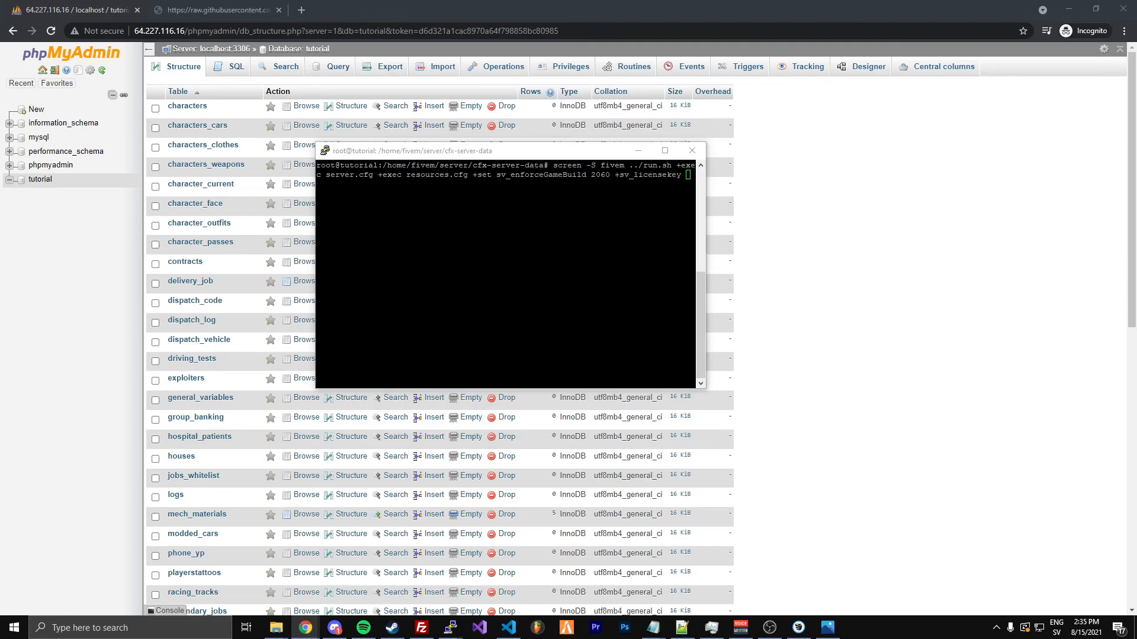
Append +set sv_enforceGameBuild 2060 and +sv_licensekey with the server licence key to the command, and run it
right_click(569, 255)
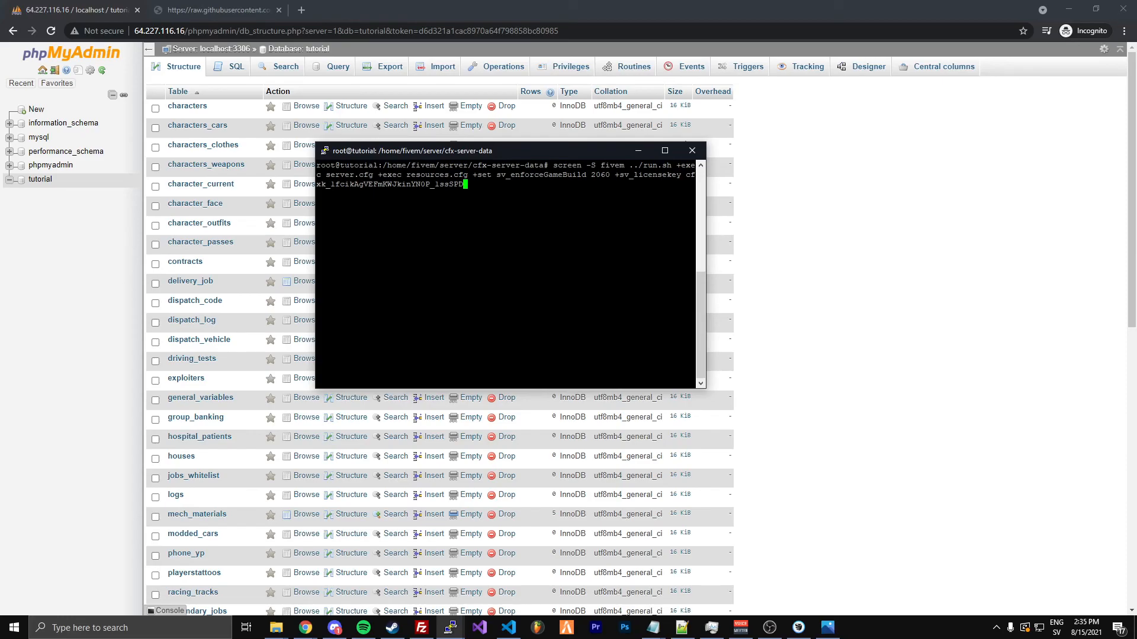
key("Return")
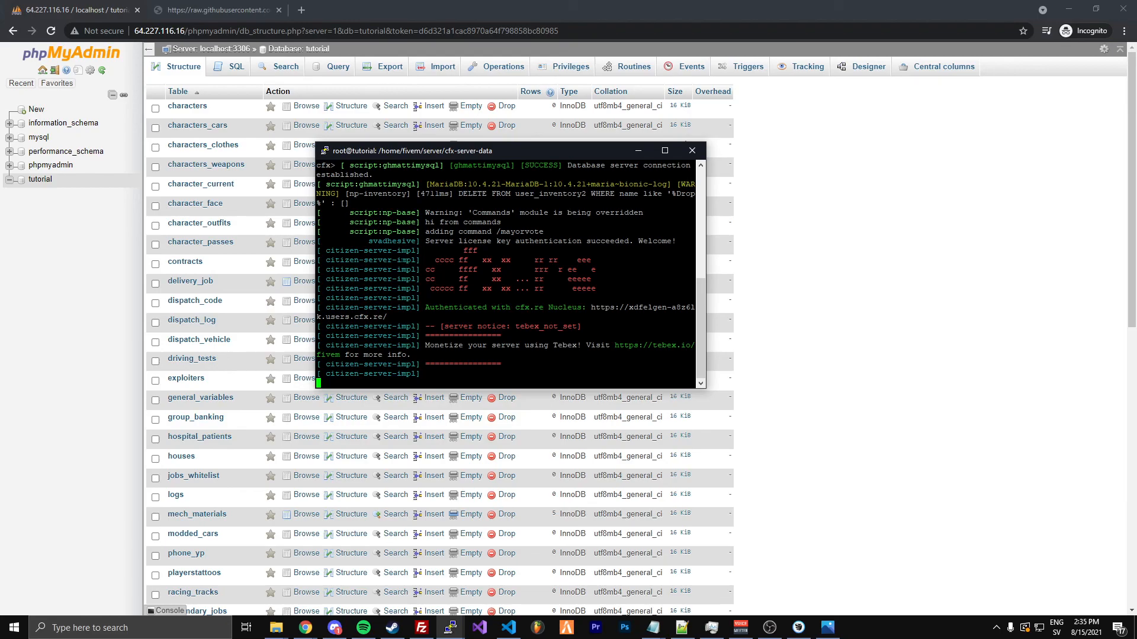
left_click_drag(441, 154, 449, 188)
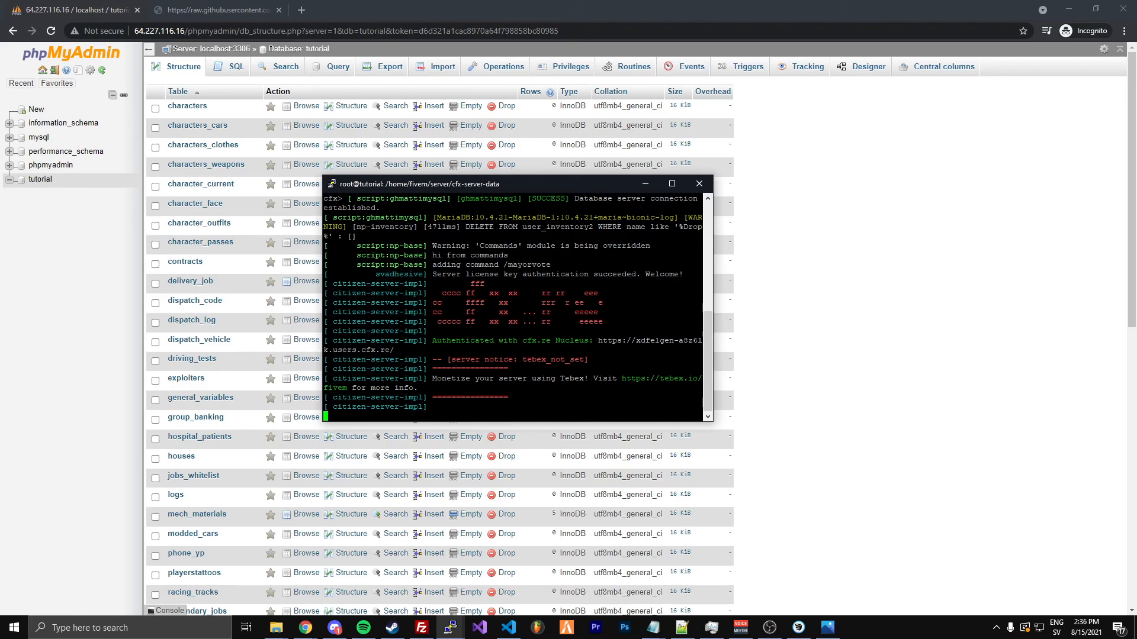
left_click_drag(482, 188, 452, 215)
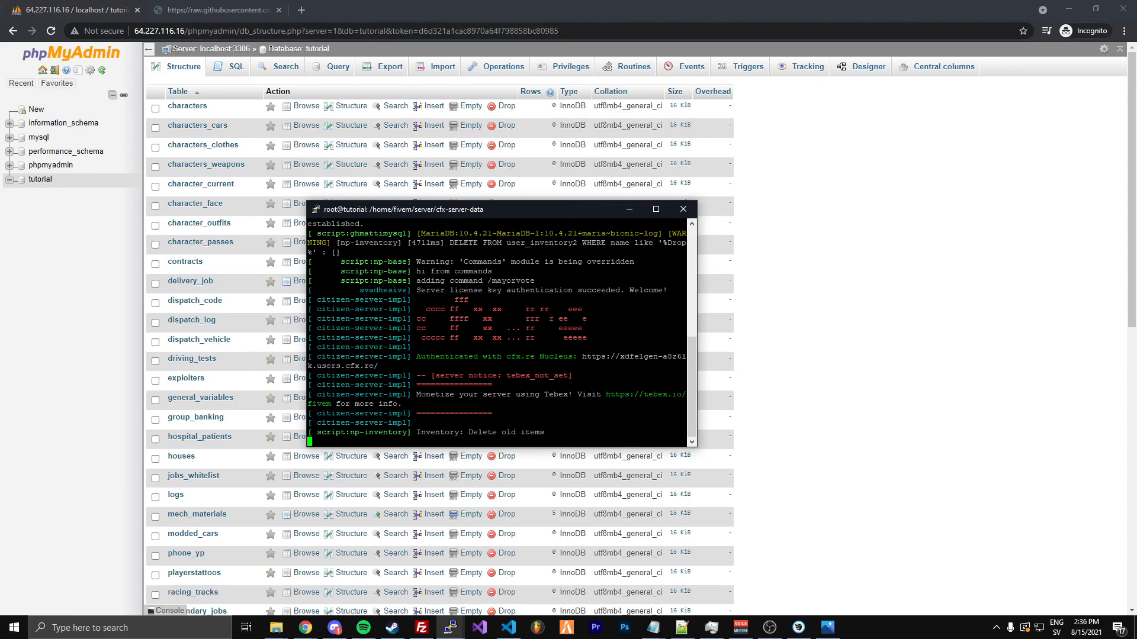
left_click(807, 336)
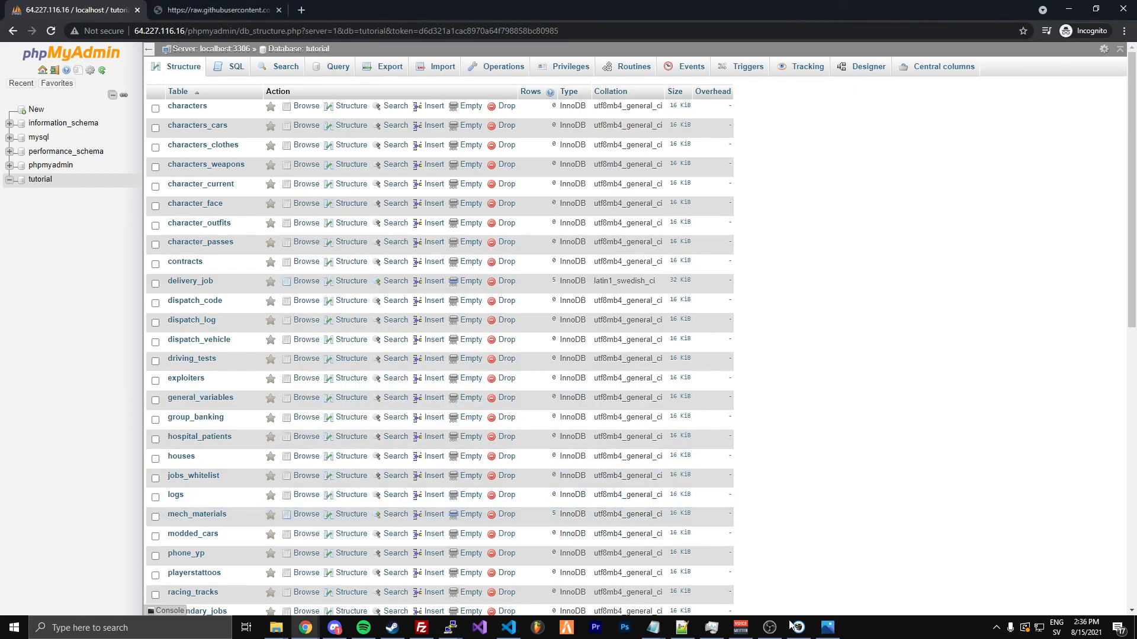